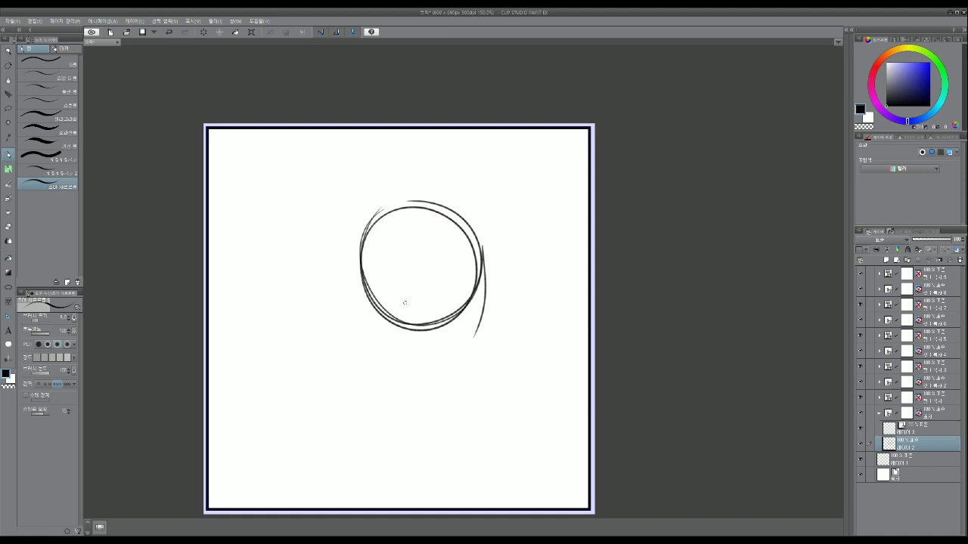
Sketch curved face guidelines across the head circle and a rough rounded torso beneath it.
mouse_move(363, 271)
left_mouse_down()
mouse_move(425, 296)
mouse_move(463, 283)
left_mouse_up()
mouse_move(366, 269)
left_mouse_down()
mouse_move(408, 293)
mouse_move(447, 285)
left_mouse_up()
mouse_move(391, 249)
left_mouse_down()
mouse_move(408, 324)
mouse_move(406, 315)
mouse_move(462, 271)
mouse_move(466, 278)
mouse_move(413, 326)
left_mouse_up()
left_click_drag(517, 247, 513, 342)
left_click_drag(519, 269, 489, 354)
mouse_move(428, 290)
left_mouse_down()
mouse_move(400, 325)
mouse_move(450, 372)
mouse_move(394, 339)
left_mouse_up()
left_click_drag(398, 346, 505, 351)
left_click_drag(517, 266, 454, 375)
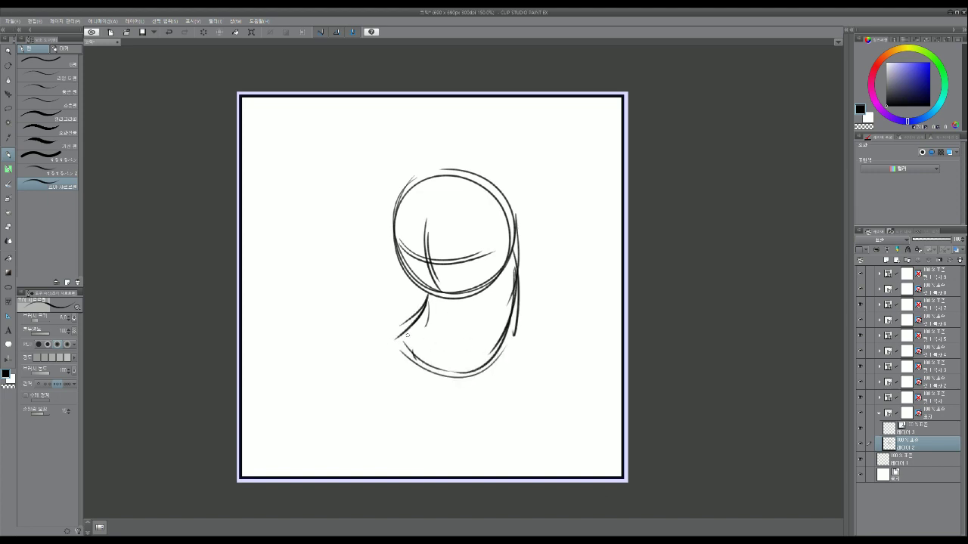
Rough in the crouching legs, with the left one bent outward and the right one stretched down to a flat foot.
left_click_drag(413, 329, 336, 344)
mouse_move(335, 360)
left_mouse_down()
mouse_move(350, 379)
mouse_move(382, 378)
mouse_move(376, 387)
mouse_move(437, 374)
left_mouse_up()
left_click_drag(428, 373, 461, 420)
left_click_drag(425, 372, 464, 418)
left_click_drag(490, 357, 537, 432)
mouse_move(453, 412)
left_mouse_down()
mouse_move(492, 445)
mouse_move(537, 444)
mouse_move(543, 429)
left_mouse_up()
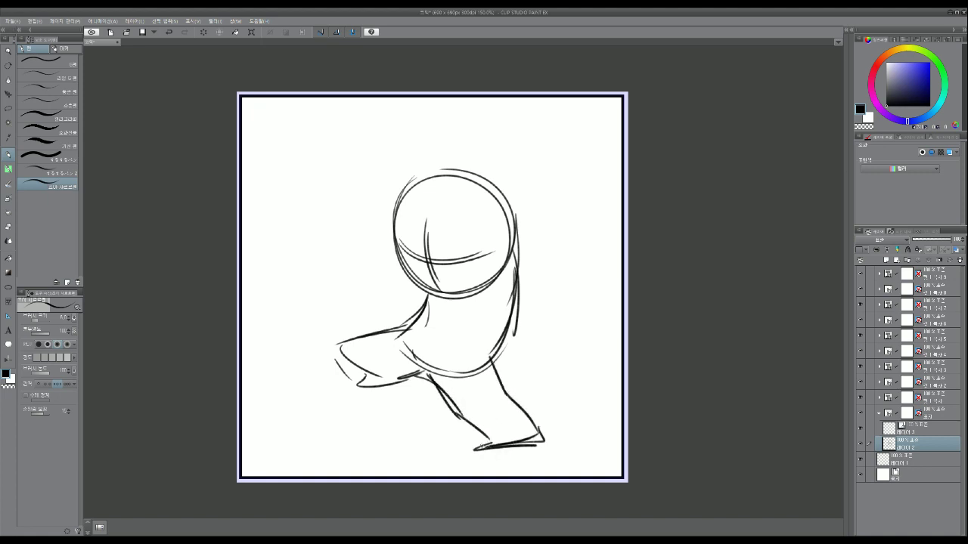
left_click_drag(478, 449, 526, 443)
Reinforce the torso's sides and sketch a bent arm with a fist by the right shoulder and a raised hand beside the head.
mouse_move(496, 261)
left_mouse_down()
mouse_move(505, 325)
mouse_move(490, 352)
left_mouse_up()
mouse_move(428, 289)
left_mouse_down()
mouse_move(429, 313)
mouse_move(393, 342)
left_mouse_up()
mouse_move(501, 284)
left_mouse_down()
mouse_move(498, 329)
mouse_move(483, 363)
left_mouse_up()
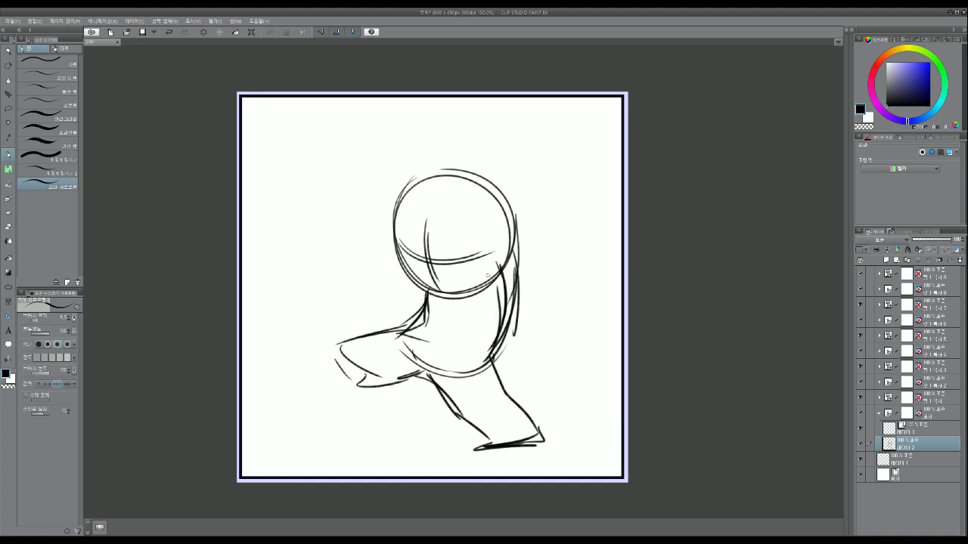
mouse_move(488, 278)
left_mouse_down()
mouse_move(496, 312)
mouse_move(523, 289)
mouse_move(524, 332)
mouse_move(552, 305)
mouse_move(520, 329)
mouse_move(552, 315)
mouse_move(532, 333)
mouse_move(528, 276)
mouse_move(567, 298)
mouse_move(540, 333)
mouse_move(496, 324)
mouse_move(543, 327)
left_mouse_up()
left_click_drag(520, 278, 556, 313)
left_click_drag(424, 295, 398, 228)
mouse_move(402, 180)
left_mouse_down()
mouse_move(394, 189)
mouse_move(417, 184)
mouse_move(381, 210)
left_mouse_up()
Discard the upright ear stroke and sketch long pointed ears extending sideways from both sides of the head.
left_click_drag(432, 174, 387, 119)
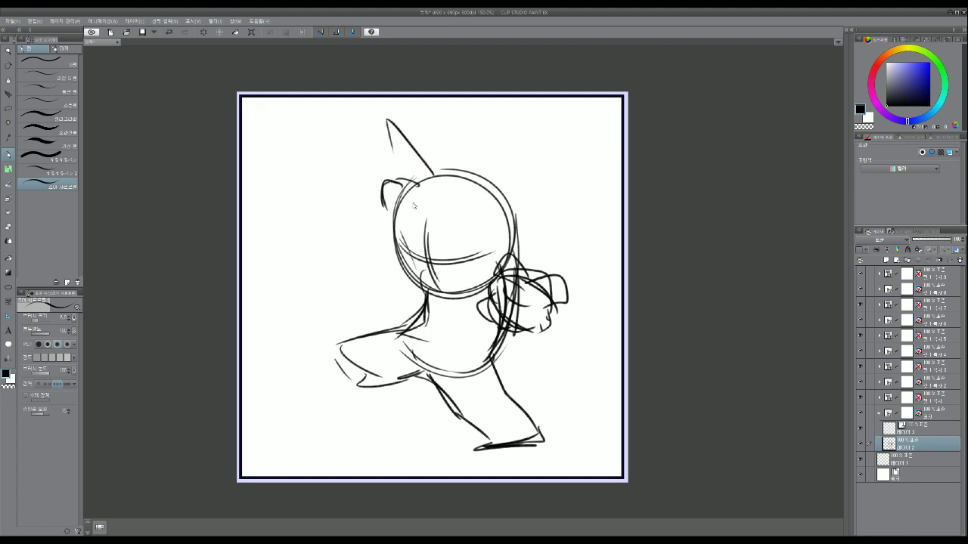
key("ctrl+z")
mouse_move(396, 204)
left_mouse_down()
mouse_move(339, 203)
mouse_move(391, 242)
mouse_move(344, 200)
mouse_move(386, 234)
left_mouse_up()
left_click_drag(475, 229, 499, 248)
left_click_drag(489, 215, 580, 219)
left_click_drag(567, 222, 497, 257)
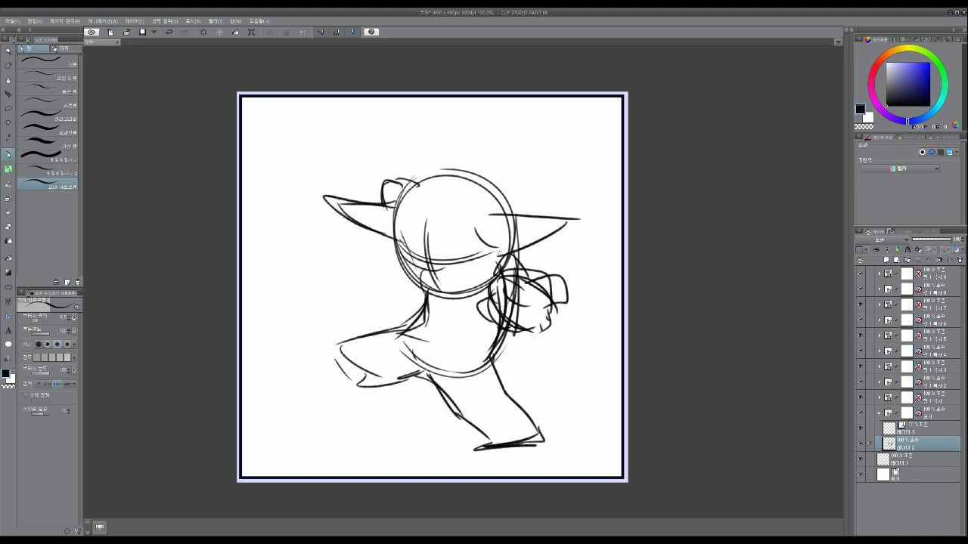
mouse_move(492, 207)
left_mouse_down()
mouse_move(577, 219)
mouse_move(528, 249)
left_mouse_up()
left_click_drag(400, 199, 336, 190)
left_click_drag(337, 189, 393, 233)
left_click_drag(337, 192, 406, 261)
left_click_drag(393, 240, 401, 255)
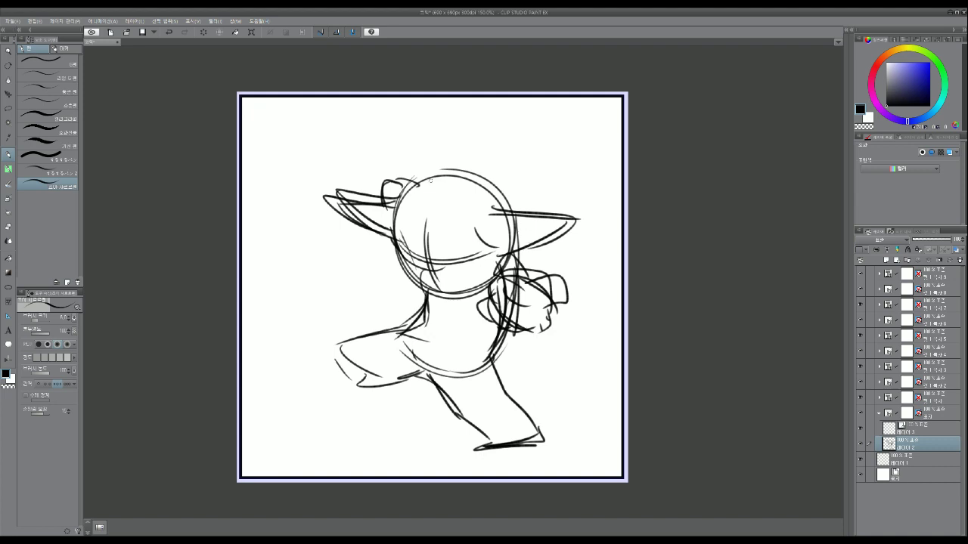
Sketch a sword held in the raised hand, pointing diagonally up and away from the head, and mark the head's crown.
left_click_drag(401, 192, 479, 188)
mouse_move(384, 183)
left_mouse_down()
mouse_move(412, 192)
mouse_move(296, 106)
left_mouse_up()
mouse_move(297, 110)
left_mouse_down()
mouse_move(367, 171)
mouse_move(383, 170)
mouse_move(406, 190)
left_mouse_up()
mouse_move(346, 156)
left_mouse_down()
mouse_move(370, 178)
mouse_move(373, 162)
left_mouse_up()
mouse_move(318, 151)
left_mouse_down()
mouse_move(372, 162)
mouse_move(380, 207)
mouse_move(419, 178)
left_mouse_up()
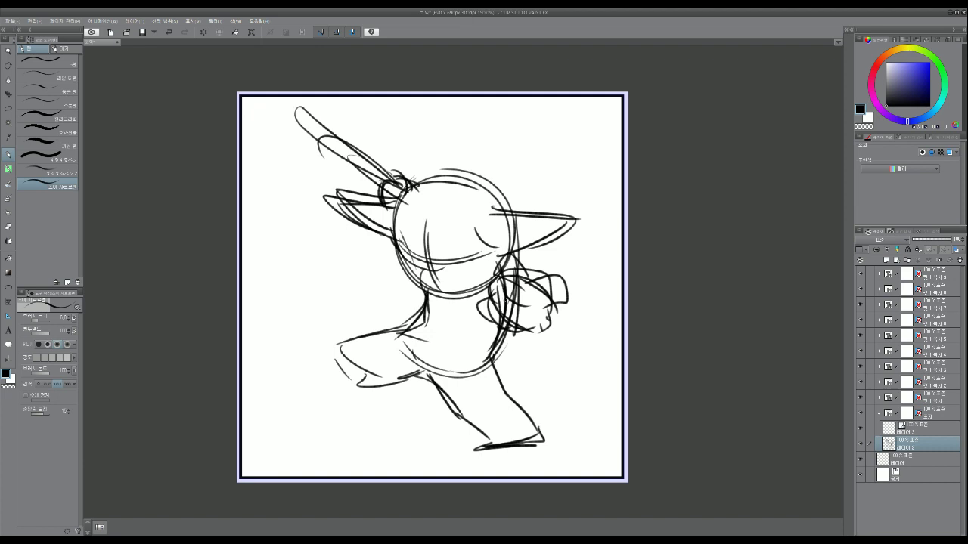
Choose a dark blue drawing colour and sketch the loose sleeve around the bent right arm.
left_click_drag(506, 291, 503, 317)
left_click(914, 90)
left_click_drag(466, 297, 470, 318)
mouse_move(514, 256)
left_mouse_down()
mouse_move(476, 298)
mouse_move(475, 329)
left_mouse_up()
left_click_drag(484, 284, 477, 330)
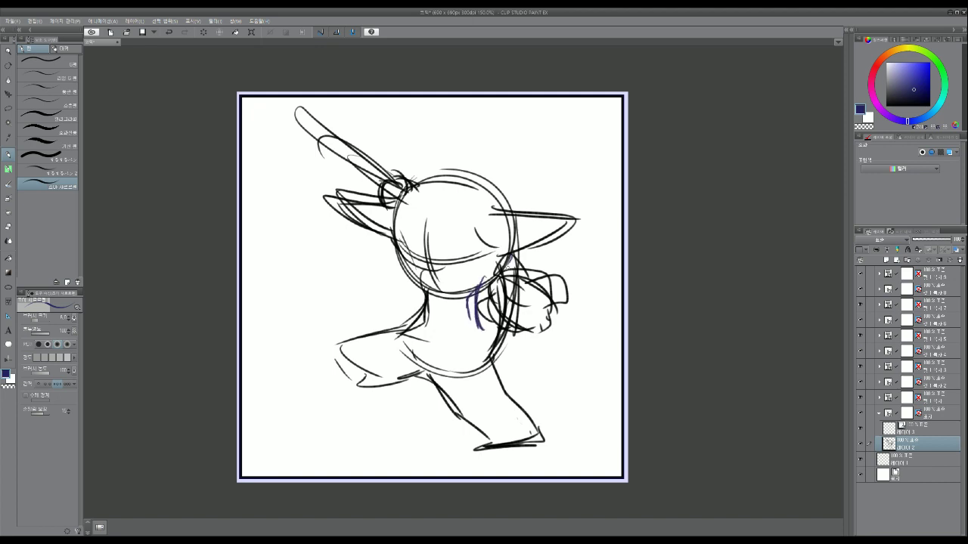
mouse_move(521, 255)
left_mouse_down()
mouse_move(481, 335)
mouse_move(518, 361)
left_mouse_up()
mouse_move(492, 321)
left_mouse_down()
mouse_move(557, 357)
mouse_move(558, 307)
left_mouse_up()
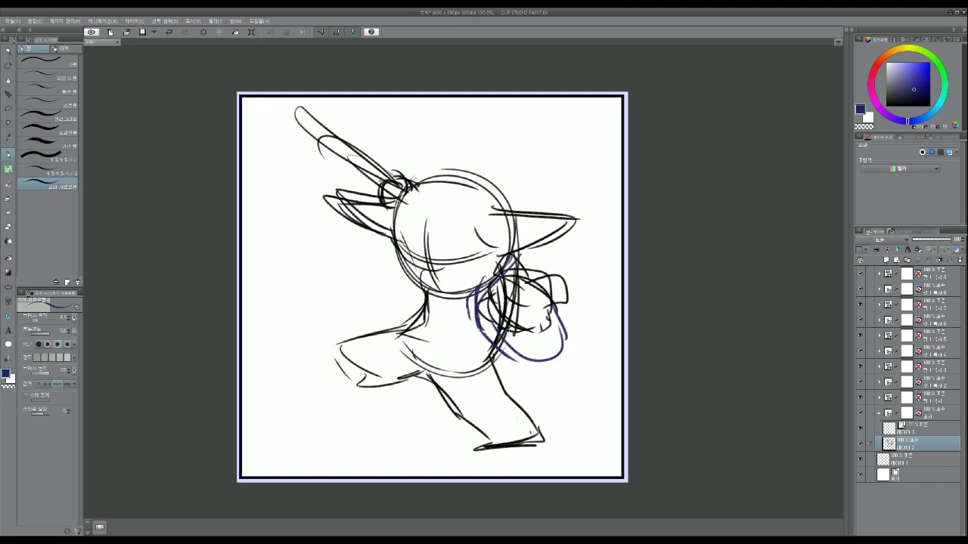
Sketch a pointed piece of cloth trailing down and outward from the right sleeve.
mouse_move(505, 342)
left_mouse_down()
mouse_move(555, 333)
mouse_move(582, 409)
left_mouse_up()
left_click_drag(521, 362, 597, 415)
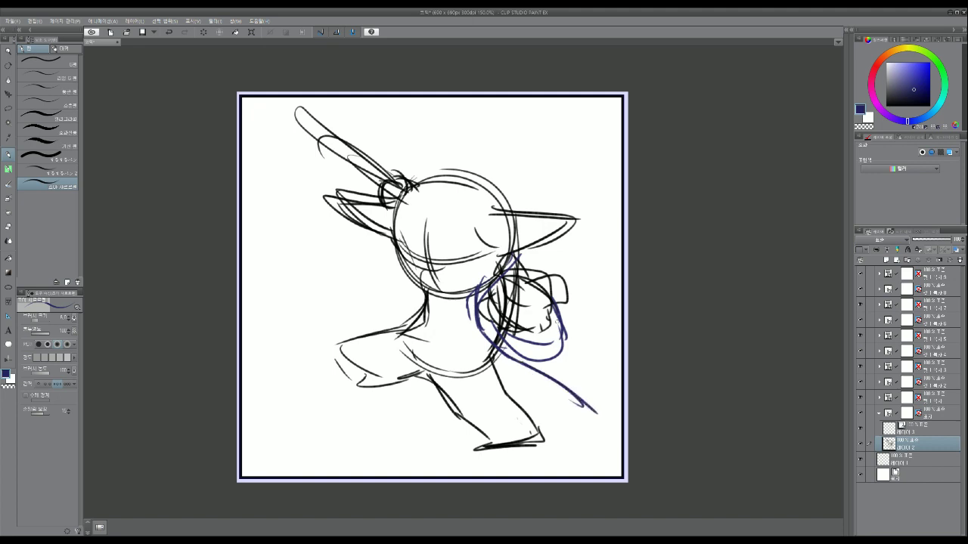
left_click_drag(544, 317, 599, 406)
left_click_drag(573, 333, 596, 401)
Sketch a curved, flowing cloth trailing left from the neck, with gathered folds where it meets the shoulder.
mouse_move(428, 289)
left_mouse_down()
mouse_move(394, 312)
mouse_move(384, 295)
mouse_move(347, 307)
left_mouse_up()
mouse_move(394, 293)
left_mouse_down()
mouse_move(359, 298)
mouse_move(331, 319)
left_mouse_up()
left_click_drag(386, 284, 337, 311)
left_click_drag(427, 298, 381, 286)
left_click_drag(416, 288, 331, 313)
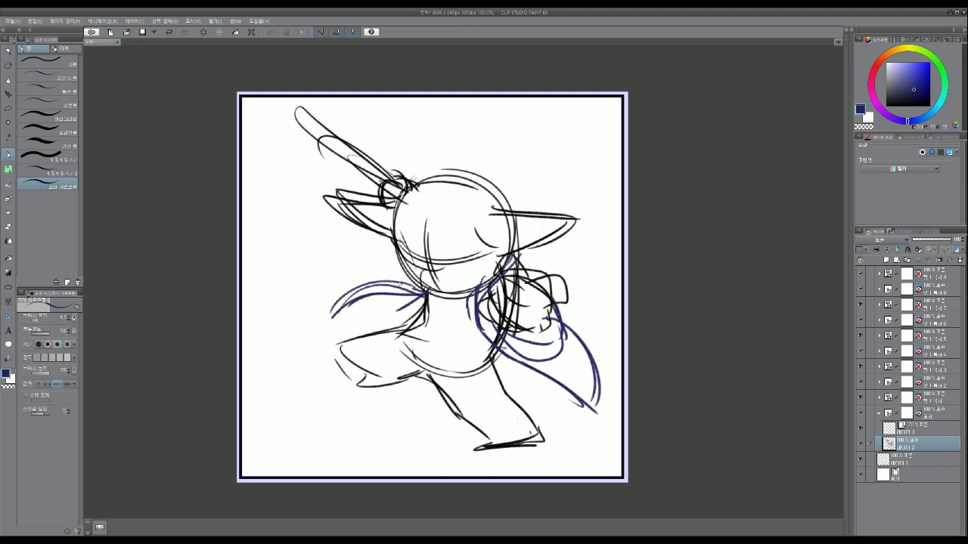
left_click_drag(413, 281, 330, 316)
left_click_drag(379, 298, 328, 322)
mouse_move(434, 297)
left_mouse_down()
mouse_move(377, 304)
mouse_move(420, 294)
left_mouse_up()
left_click_drag(436, 292, 418, 307)
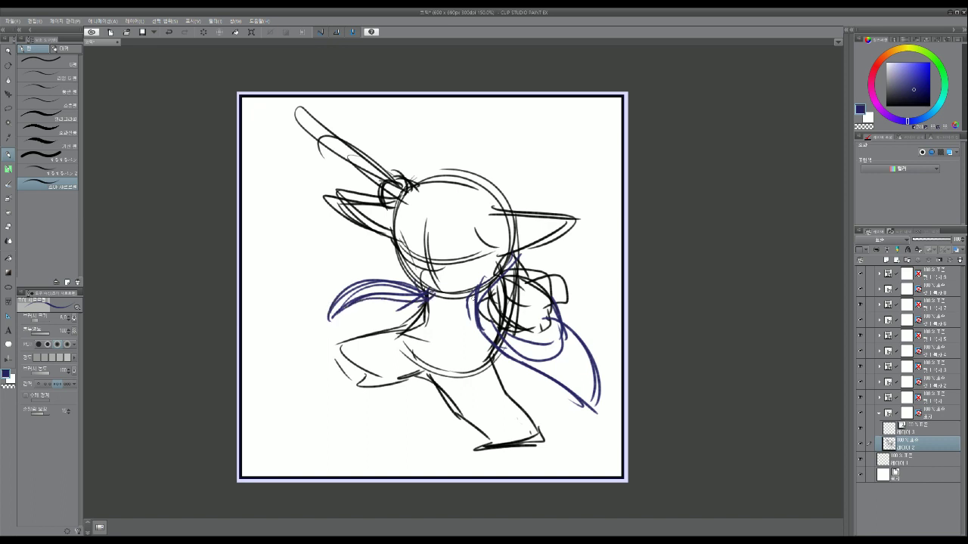
Draw the robe's crossed collar, waistline and folds over the torso in dark blue.
left_click_drag(476, 299, 493, 339)
mouse_move(421, 317)
left_mouse_down()
mouse_move(416, 332)
mouse_move(454, 342)
mouse_move(450, 356)
left_mouse_up()
mouse_move(446, 354)
left_mouse_down()
mouse_move(484, 360)
mouse_move(489, 343)
left_mouse_up()
left_click_drag(465, 350, 489, 355)
mouse_move(452, 304)
left_mouse_down()
mouse_move(484, 338)
mouse_move(453, 333)
mouse_move(489, 344)
left_mouse_up()
Draw the baggy trouser leg and its ankle folds over the outstretched right leg.
left_click_drag(432, 379, 456, 413)
mouse_move(445, 400)
left_mouse_down()
mouse_move(450, 414)
mouse_move(486, 428)
mouse_move(529, 426)
mouse_move(511, 422)
left_mouse_up()
mouse_move(508, 425)
left_mouse_down()
mouse_move(537, 416)
mouse_move(529, 421)
left_mouse_up()
left_click_drag(473, 401, 519, 394)
left_click_drag(487, 410, 521, 401)
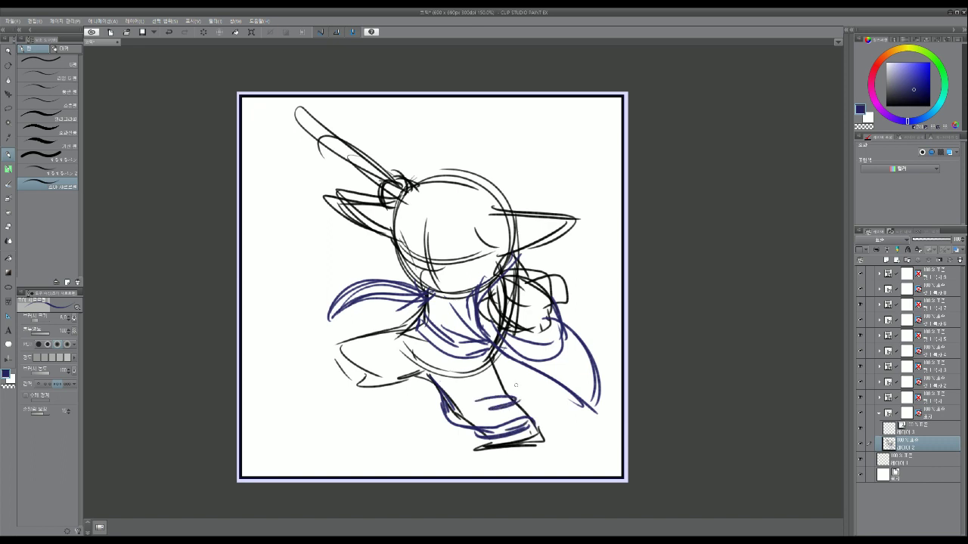
left_click_drag(499, 348, 522, 418)
Draw the baggy trouser leg and knee folds over the bent left leg, up to the hip.
mouse_move(389, 329)
left_mouse_down()
mouse_move(356, 335)
mouse_move(359, 372)
left_mouse_up()
mouse_move(340, 357)
left_mouse_down()
mouse_move(405, 385)
mouse_move(400, 367)
mouse_move(384, 368)
left_mouse_up()
left_click_drag(380, 385, 416, 368)
mouse_move(374, 347)
left_mouse_down()
mouse_move(438, 383)
mouse_move(426, 375)
left_mouse_up()
left_click_drag(360, 347, 434, 380)
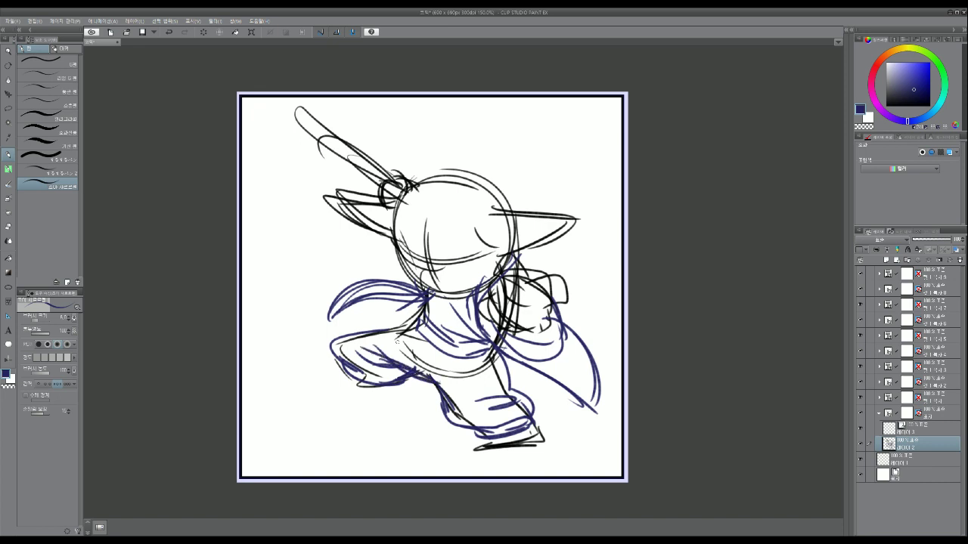
left_click_drag(397, 347, 429, 374)
mouse_move(432, 334)
left_mouse_down()
mouse_move(417, 371)
mouse_move(469, 393)
mouse_move(436, 381)
left_mouse_up()
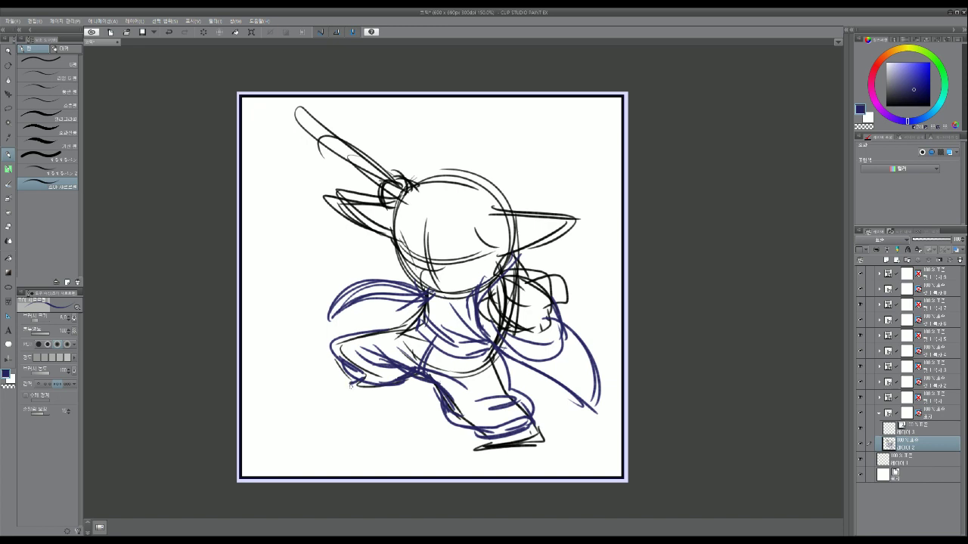
Outline both feet in dark blue and hatch a dark shaded area under and between the legs.
left_click_drag(350, 390, 426, 383)
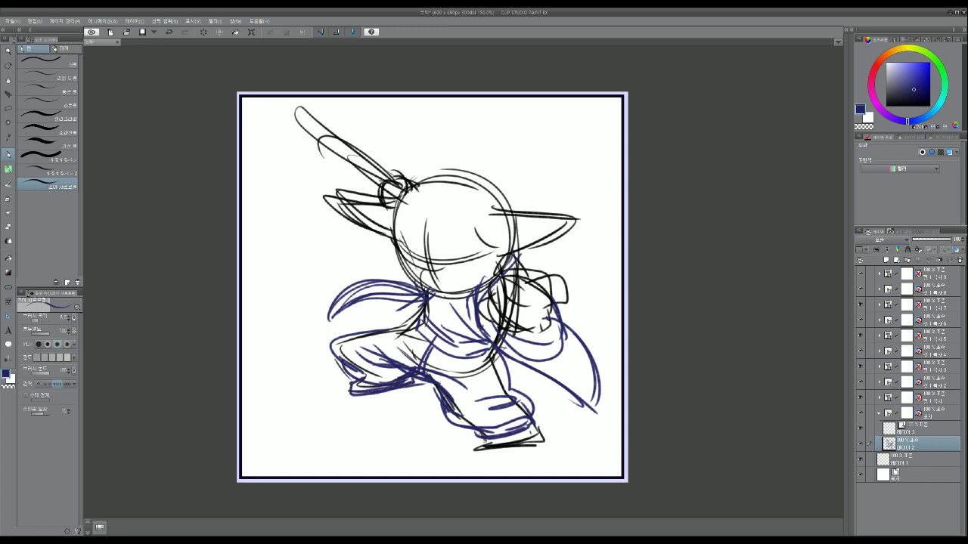
mouse_move(484, 437)
left_mouse_down()
mouse_move(475, 451)
mouse_move(520, 436)
left_mouse_up()
left_click_drag(517, 362, 596, 407)
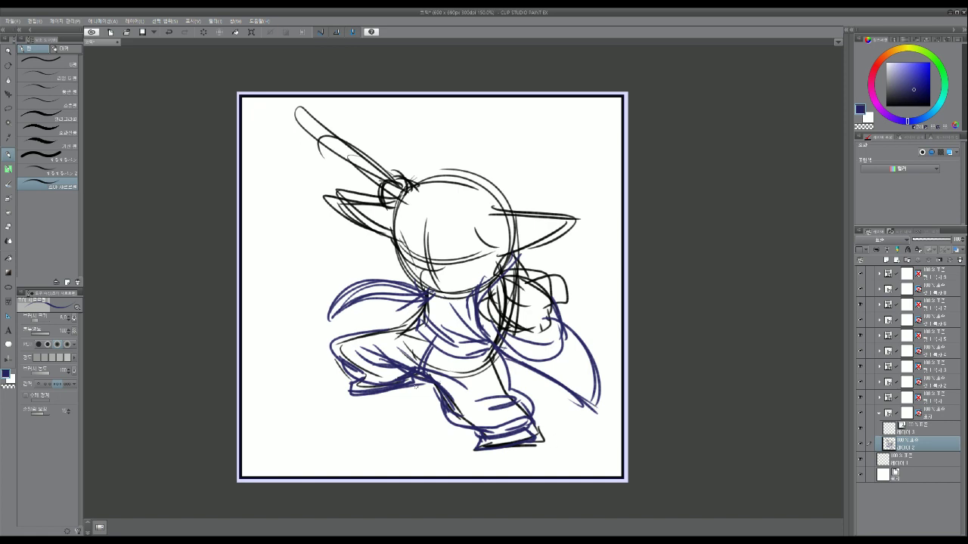
left_click_drag(360, 397, 470, 434)
left_click_drag(405, 401, 475, 425)
mouse_move(373, 397)
left_mouse_down()
mouse_move(484, 445)
mouse_move(420, 393)
mouse_move(479, 442)
mouse_move(403, 398)
mouse_move(481, 440)
mouse_move(474, 449)
left_mouse_up()
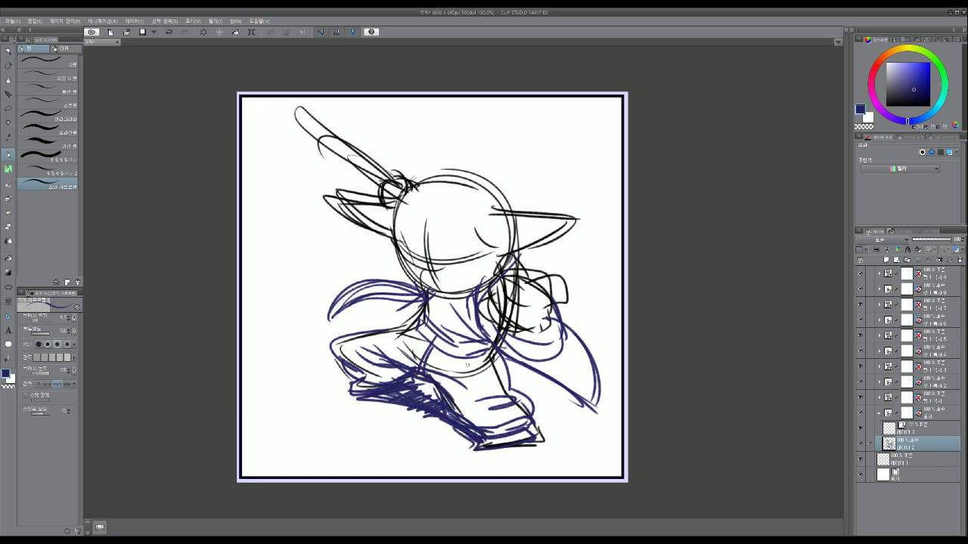
Sketch the face with scowling dark eyes, a rounded muzzle and cheek contours.
mouse_move(399, 240)
left_mouse_down()
mouse_move(422, 263)
mouse_move(473, 251)
mouse_move(463, 271)
mouse_move(466, 261)
mouse_move(453, 264)
mouse_move(467, 266)
left_mouse_up()
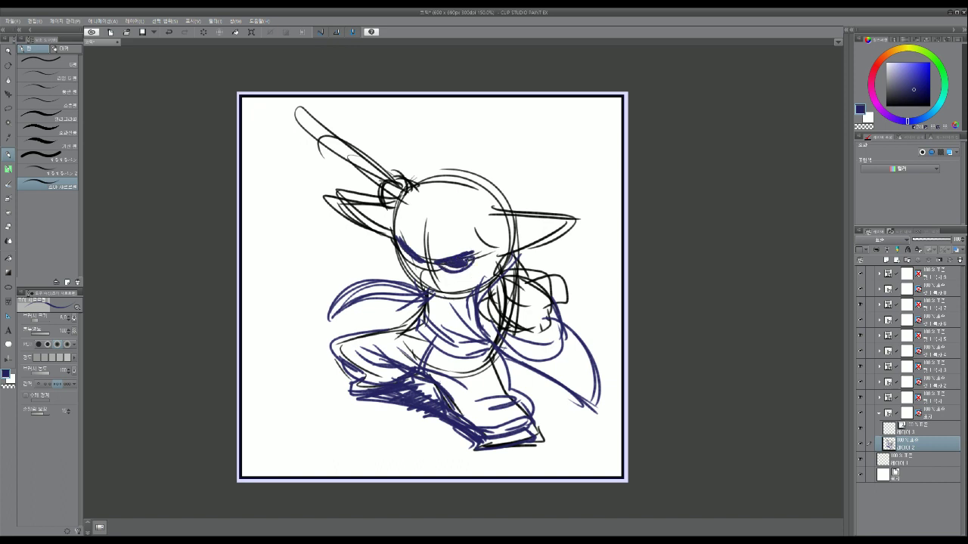
left_click_drag(401, 250, 422, 266)
mouse_move(413, 194)
left_mouse_down()
mouse_move(399, 234)
mouse_move(413, 288)
mouse_move(474, 300)
left_mouse_up()
left_click_drag(497, 255, 496, 280)
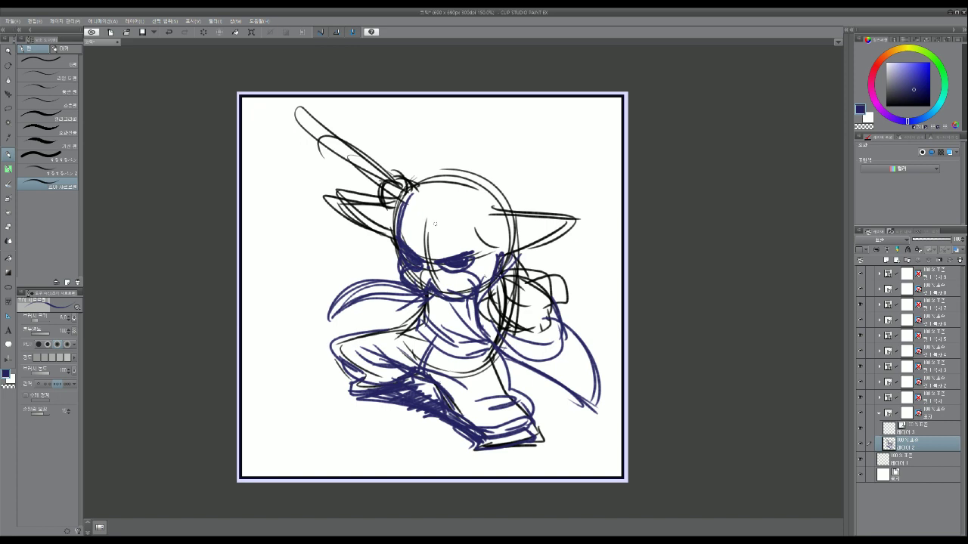
Redraw the left pointed ear and the crown of the head in dark blue.
mouse_move(410, 205)
left_mouse_down()
mouse_move(476, 184)
mouse_move(337, 189)
mouse_move(375, 192)
left_mouse_up()
mouse_move(337, 199)
left_mouse_down()
mouse_move(387, 237)
mouse_move(412, 235)
left_mouse_up()
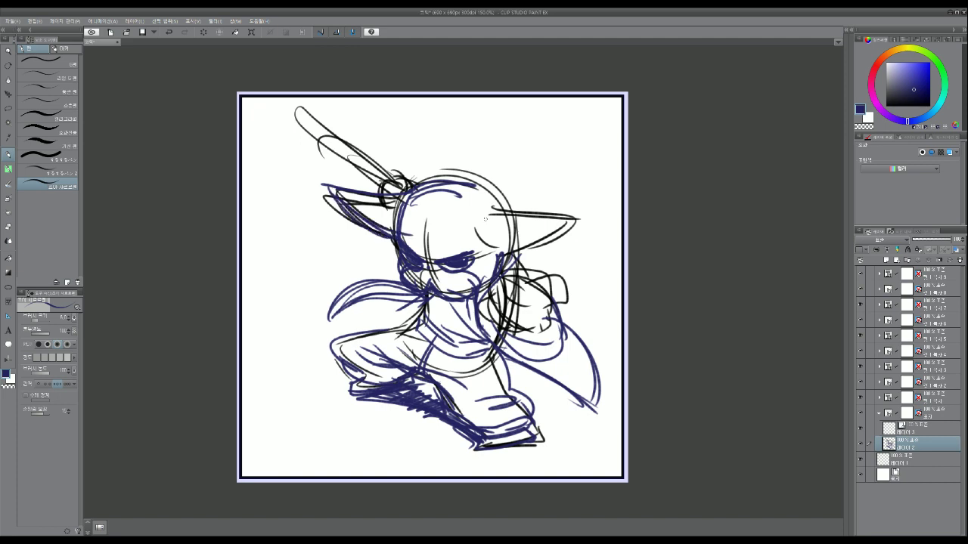
mouse_move(423, 191)
left_mouse_down()
mouse_move(496, 178)
mouse_move(510, 204)
left_mouse_up()
mouse_move(462, 175)
left_mouse_down()
mouse_move(503, 204)
mouse_move(495, 198)
left_mouse_up()
mouse_move(498, 200)
left_mouse_down()
mouse_move(515, 213)
mouse_move(537, 206)
left_mouse_up()
Redraw the long right ear with its inner fold, and strengthen the cheek line below it.
left_click_drag(482, 230, 508, 250)
left_click_drag(484, 212, 603, 215)
left_click_drag(602, 217, 514, 240)
mouse_move(490, 204)
left_mouse_down()
mouse_move(547, 215)
mouse_move(485, 252)
left_mouse_up()
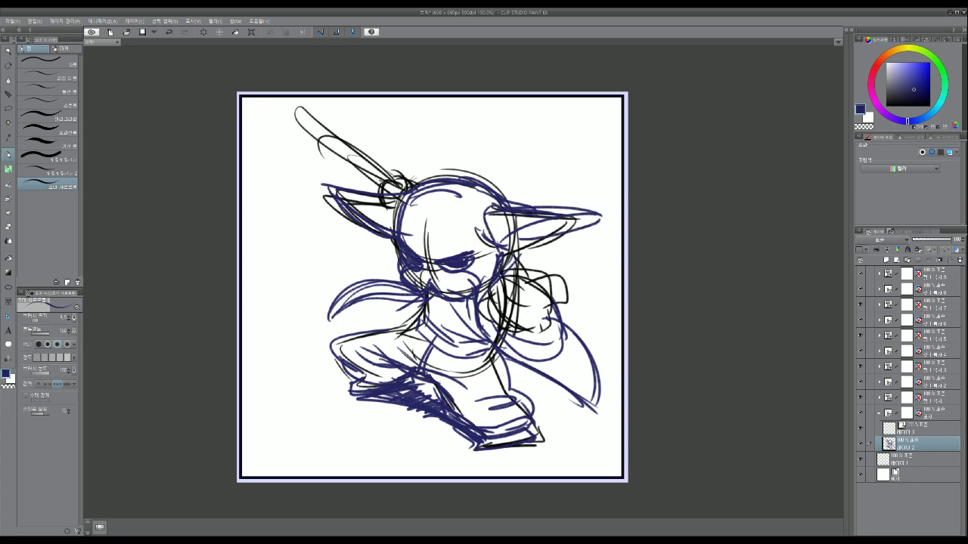
mouse_move(552, 232)
left_mouse_down()
mouse_move(494, 243)
mouse_move(513, 251)
mouse_move(483, 294)
left_mouse_up()
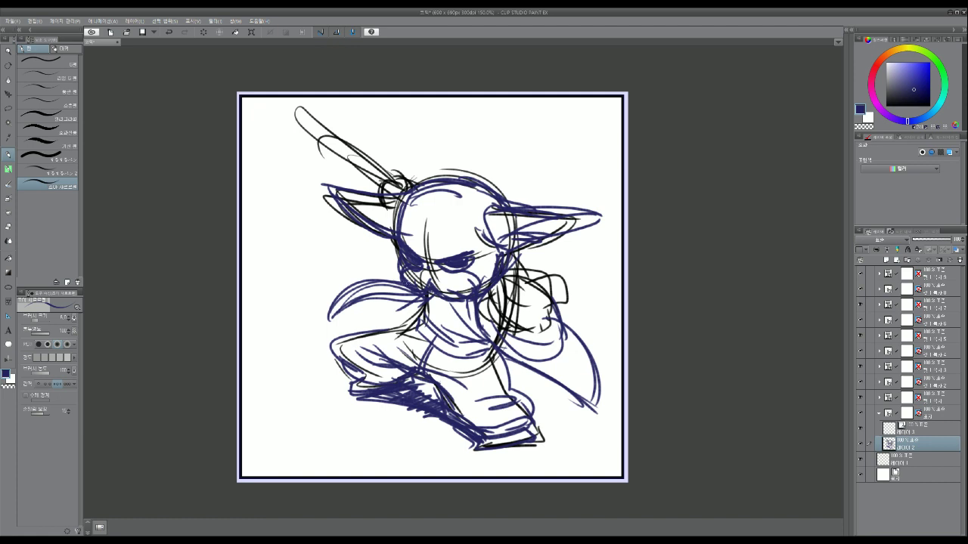
Hatch shading into the left flowing cloth and along the edges of the right trailing cloth.
mouse_move(401, 275)
left_mouse_down()
mouse_move(328, 316)
mouse_move(351, 288)
mouse_move(334, 310)
mouse_move(345, 295)
left_mouse_up()
left_click_drag(385, 273, 339, 302)
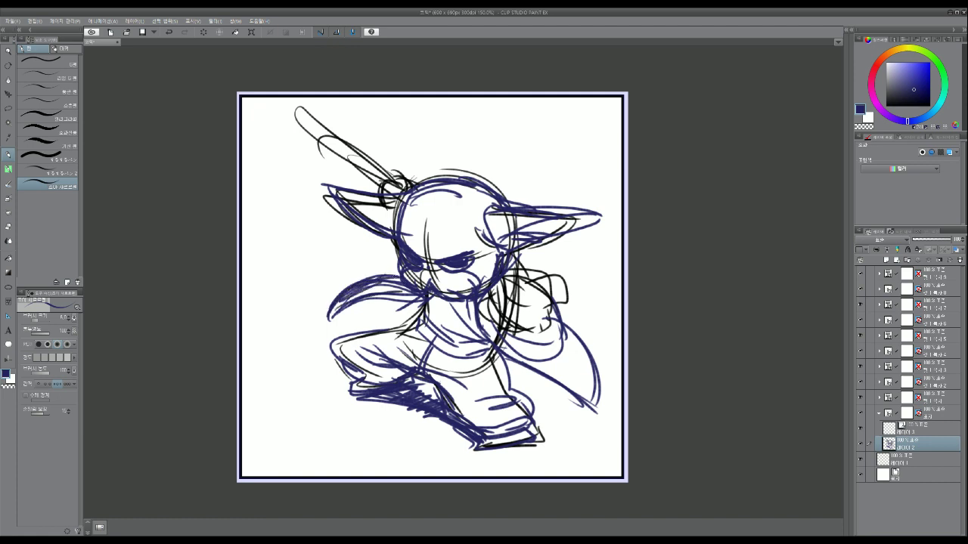
mouse_move(500, 349)
left_mouse_down()
mouse_move(605, 405)
mouse_move(588, 414)
left_mouse_up()
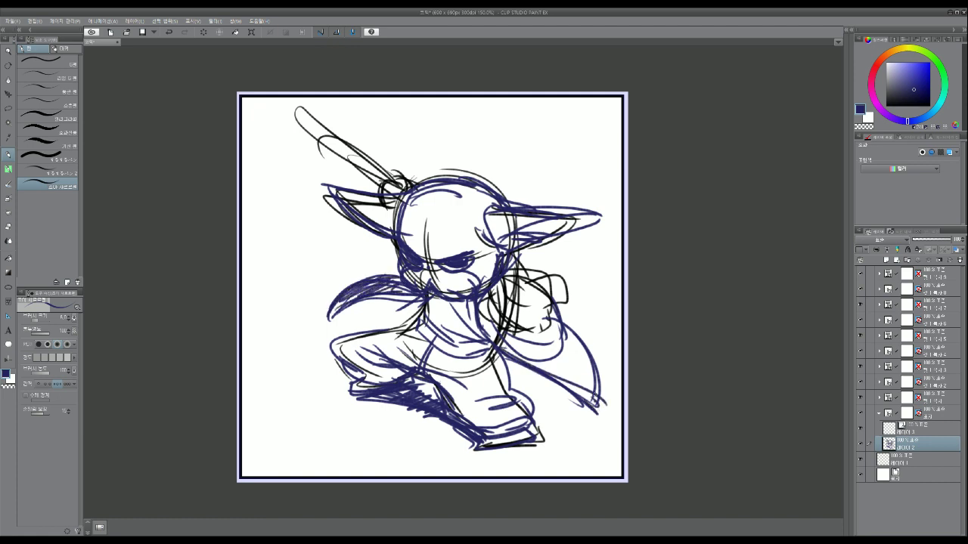
left_click_drag(591, 375, 603, 416)
mouse_move(479, 313)
left_mouse_down()
mouse_move(492, 340)
mouse_move(591, 395)
mouse_move(612, 429)
left_mouse_up()
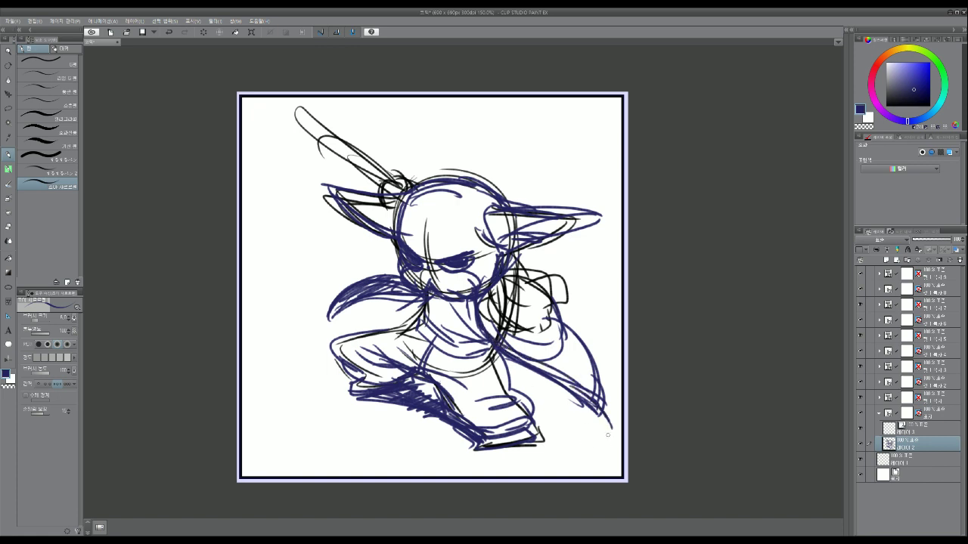
scroll(595, 416, "down", 3)
scroll(595, 416, "up", 2)
scroll(595, 415, "down", 1)
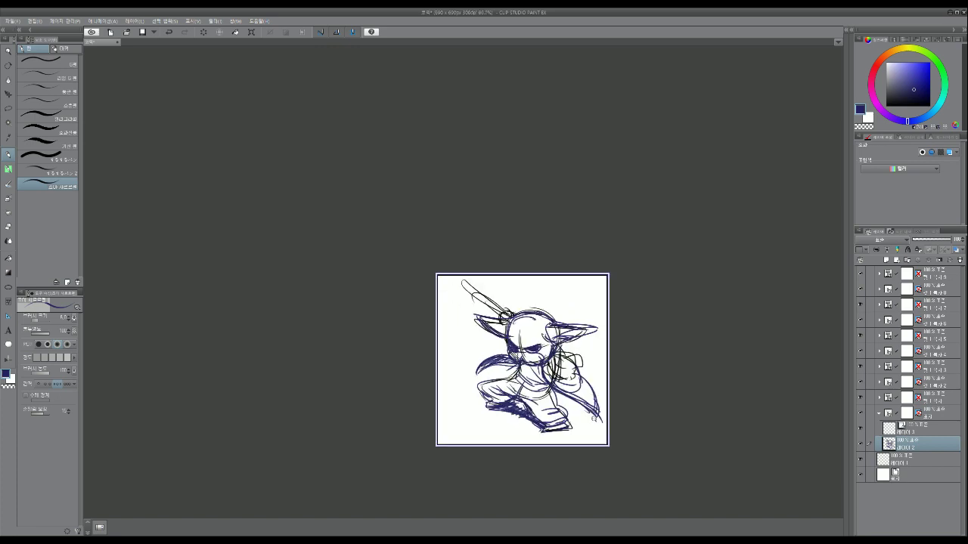
scroll(594, 418, "down", 1)
scroll(594, 417, "up", 2)
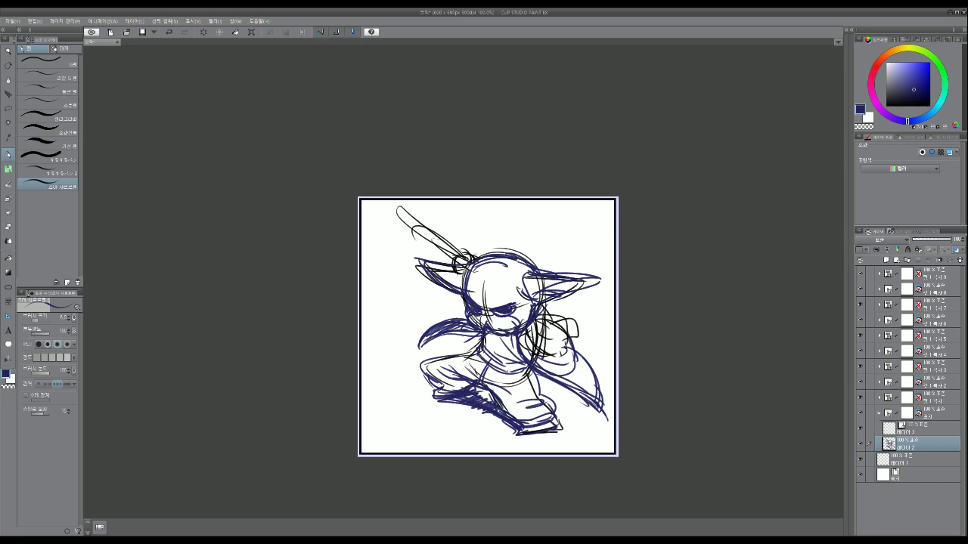
scroll(564, 393, "down", 3)
scroll(557, 406, "up", 4)
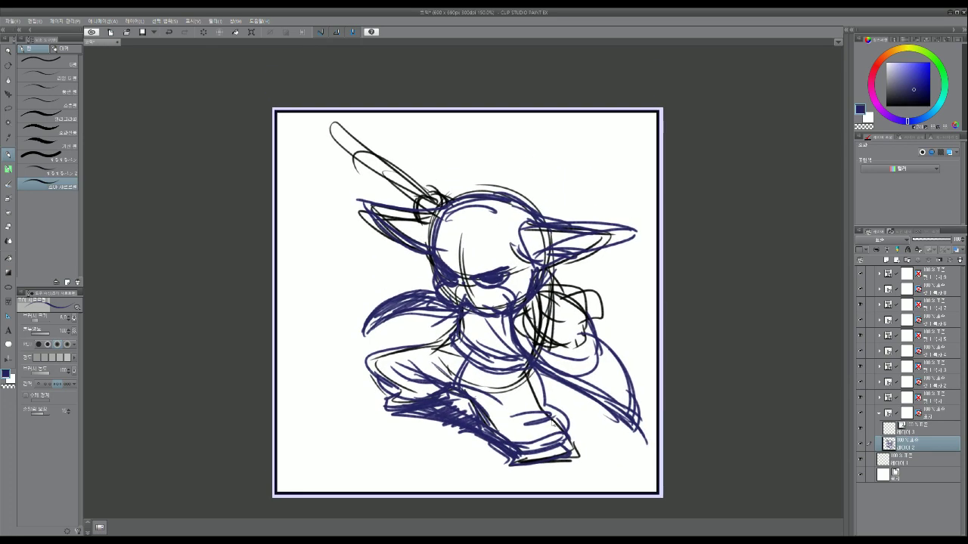
Save the drawing, choose a dark grey and ink both scowling eyes, the nose and the left cheek over the faded sketch.
key("ctrl+s")
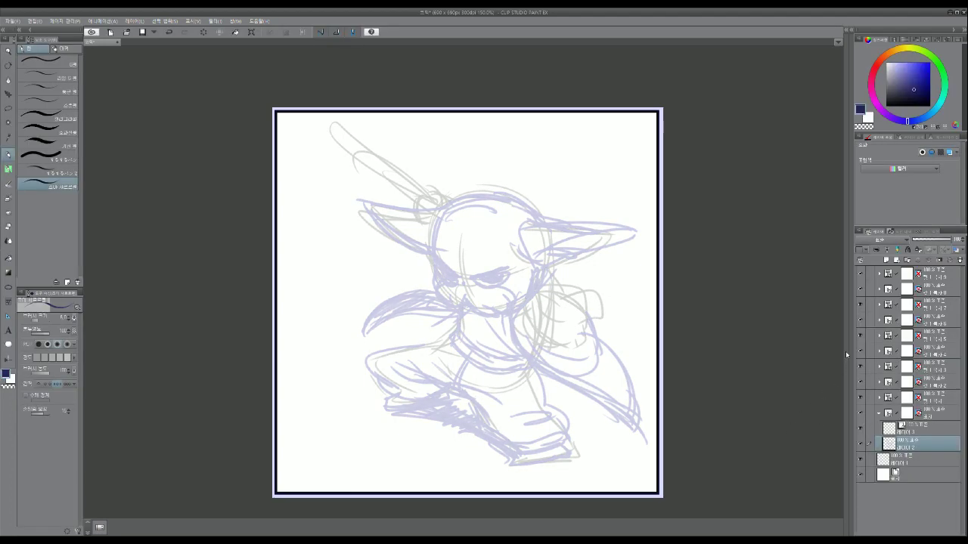
left_click(890, 95)
mouse_move(473, 279)
left_mouse_down()
mouse_move(508, 267)
mouse_move(484, 275)
mouse_move(484, 287)
mouse_move(510, 273)
mouse_move(495, 280)
left_mouse_up()
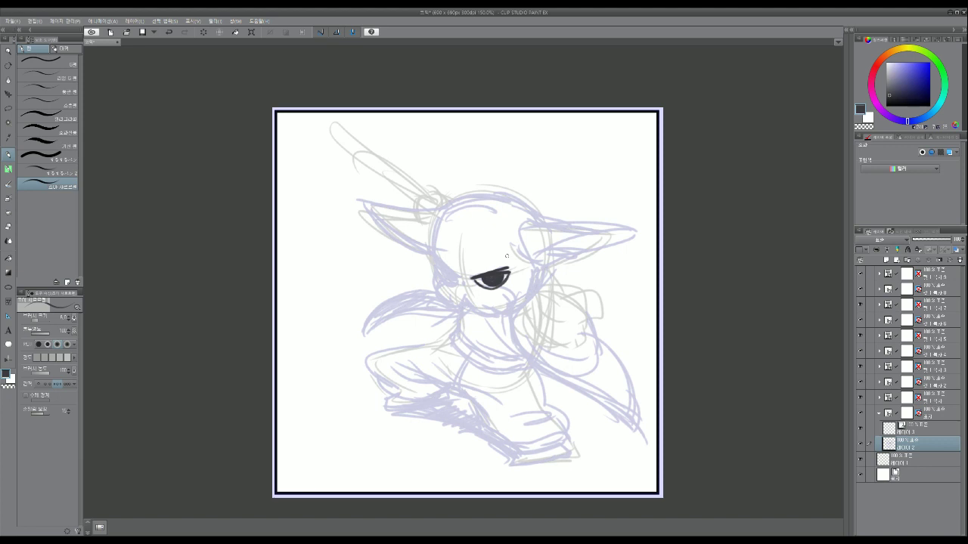
mouse_move(437, 261)
left_mouse_down()
mouse_move(459, 279)
mouse_move(434, 293)
mouse_move(453, 306)
left_mouse_up()
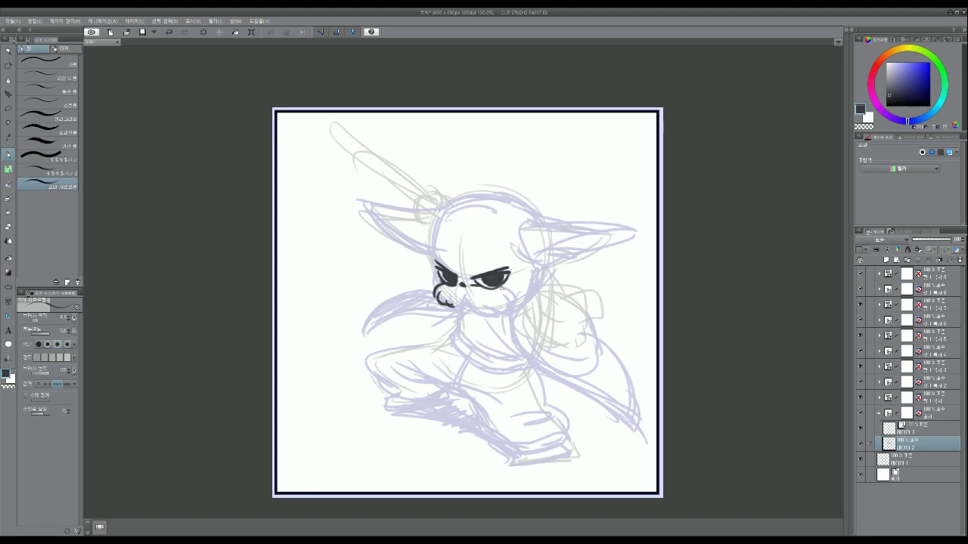
Ink the furry muzzle, mouth and cheek strokes beneath the eyes.
mouse_move(500, 285)
left_mouse_down()
mouse_move(514, 308)
mouse_move(472, 307)
mouse_move(512, 305)
left_mouse_up()
left_click_drag(456, 295, 473, 310)
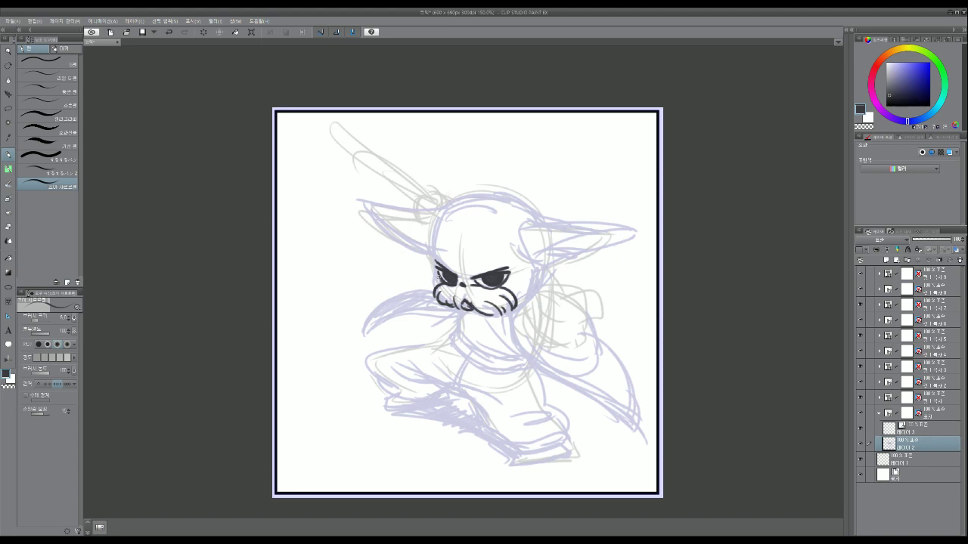
mouse_move(438, 275)
left_mouse_down()
mouse_move(432, 289)
mouse_move(445, 302)
left_mouse_up()
left_click_drag(512, 287, 518, 303)
Ink the head's outline along the left side, the crown and the right jaw.
left_click_drag(437, 237, 432, 261)
left_click_drag(444, 210, 520, 212)
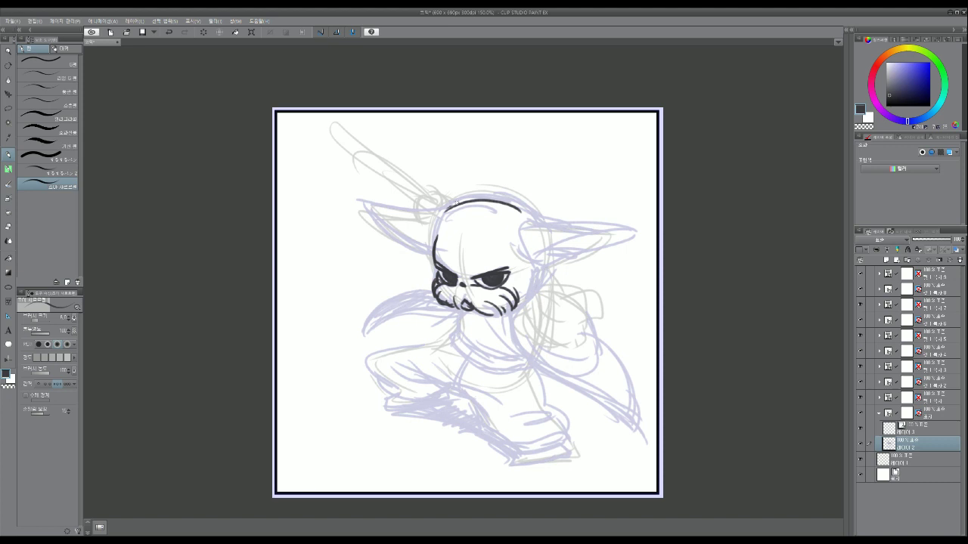
left_click_drag(452, 203, 524, 211)
mouse_move(536, 269)
left_mouse_down()
mouse_move(538, 285)
mouse_move(520, 308)
mouse_move(503, 300)
left_mouse_up()
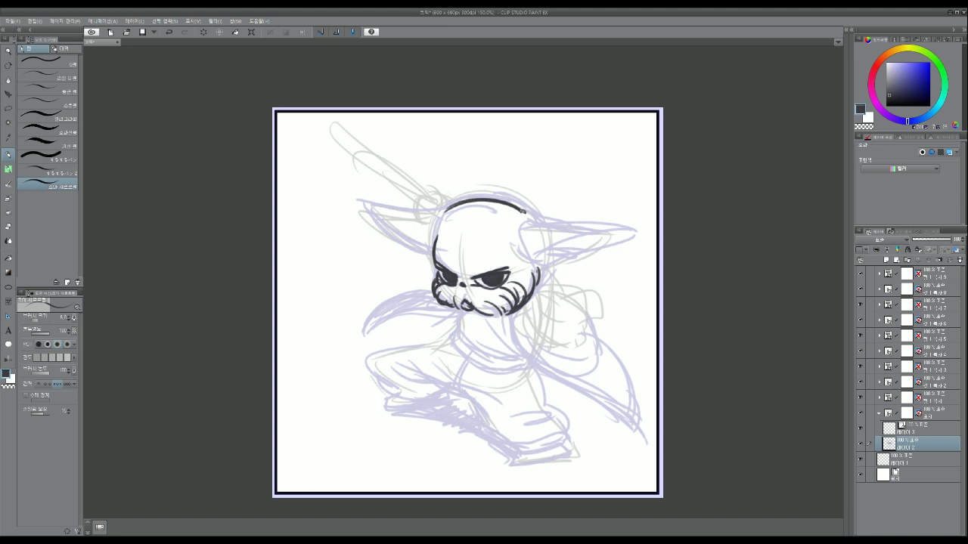
Ink both long pointed ears with ragged fur along their lower edges, joining them to the head.
left_click_drag(522, 211, 623, 227)
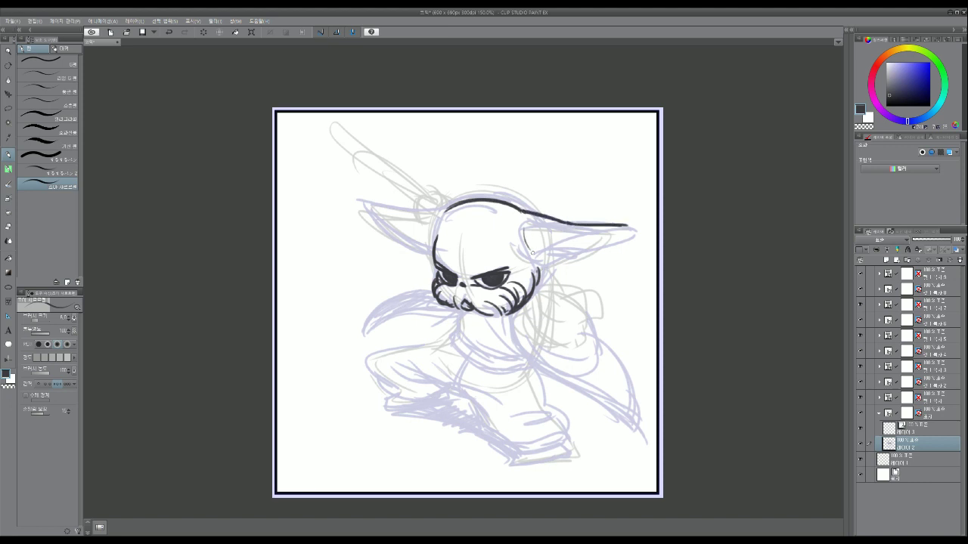
mouse_move(554, 250)
left_mouse_down()
mouse_move(636, 230)
mouse_move(623, 244)
mouse_move(537, 263)
mouse_move(617, 242)
left_mouse_up()
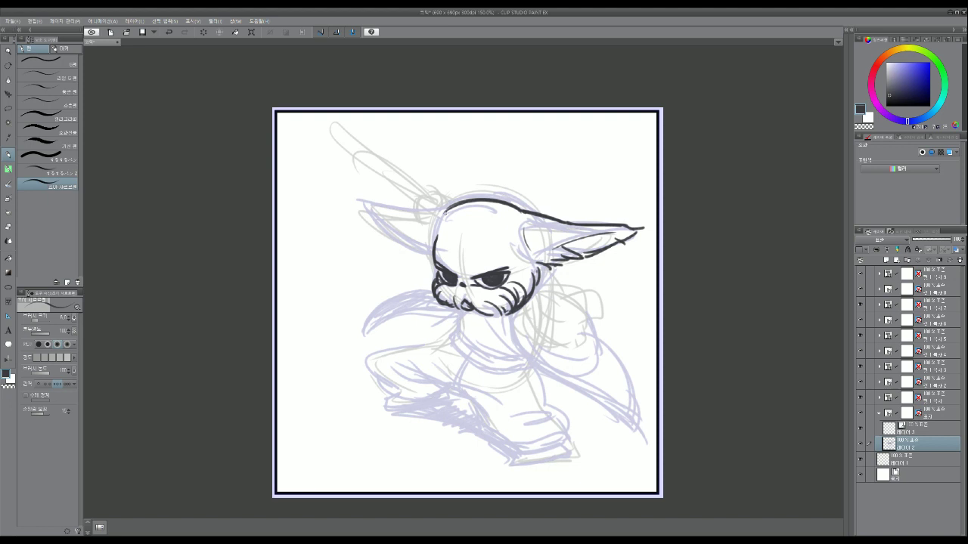
left_click_drag(445, 210, 358, 198)
mouse_move(360, 203)
left_mouse_down()
mouse_move(430, 250)
mouse_move(401, 242)
mouse_move(428, 257)
mouse_move(432, 249)
left_mouse_up()
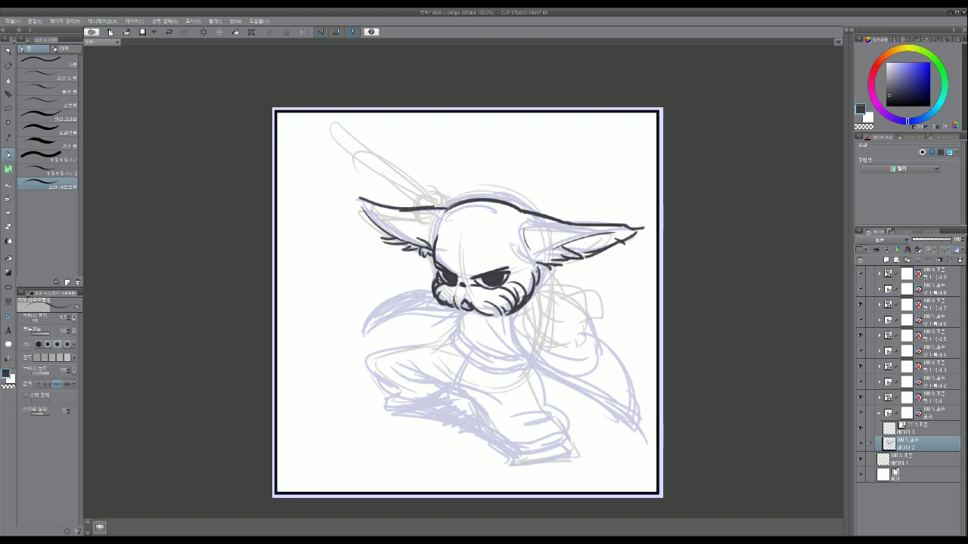
Ink the outline of the outstretched paw beside the right cheek, with rounded toes and a thumb.
left_click_drag(538, 263, 538, 286)
mouse_move(528, 283)
left_mouse_down()
mouse_move(543, 279)
mouse_move(554, 300)
left_mouse_up()
mouse_move(530, 305)
left_mouse_down()
mouse_move(560, 324)
mouse_move(552, 313)
mouse_move(578, 312)
left_mouse_up()
mouse_move(556, 316)
left_mouse_down()
mouse_move(590, 342)
mouse_move(525, 318)
mouse_move(505, 322)
mouse_move(533, 336)
left_mouse_up()
mouse_move(532, 319)
left_mouse_down()
mouse_move(538, 334)
mouse_move(503, 328)
mouse_move(535, 337)
left_mouse_up()
left_click_drag(530, 333, 558, 342)
left_click_drag(526, 329, 577, 347)
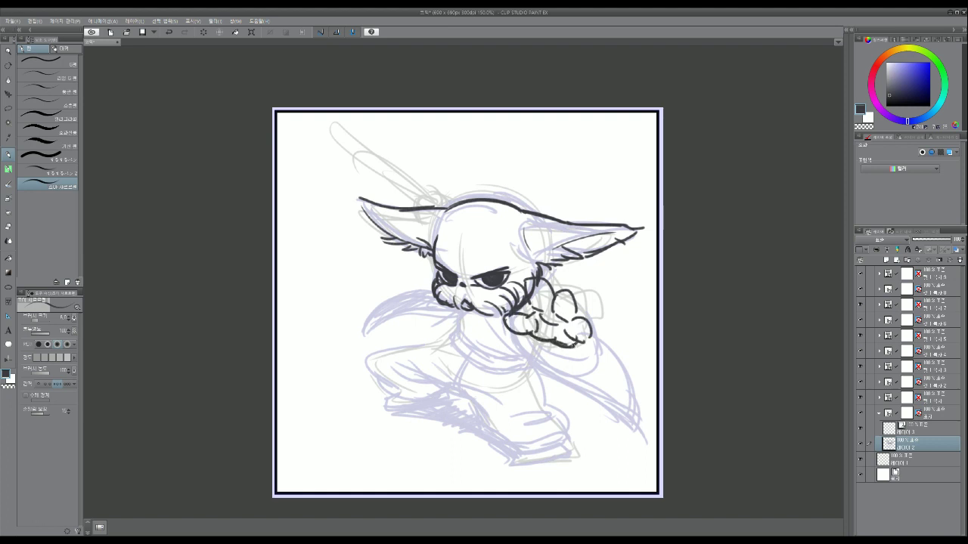
Scribble dark shading into the toe, palm and thumb pads of the outstretched paw.
mouse_move(524, 281)
left_mouse_down()
mouse_move(538, 310)
mouse_move(569, 321)
mouse_move(549, 335)
mouse_move(564, 337)
left_mouse_up()
left_click_drag(537, 316, 552, 328)
mouse_move(544, 325)
left_mouse_down()
mouse_move(558, 328)
mouse_move(542, 334)
mouse_move(548, 338)
mouse_move(569, 327)
mouse_move(578, 334)
mouse_move(567, 348)
left_mouse_up()
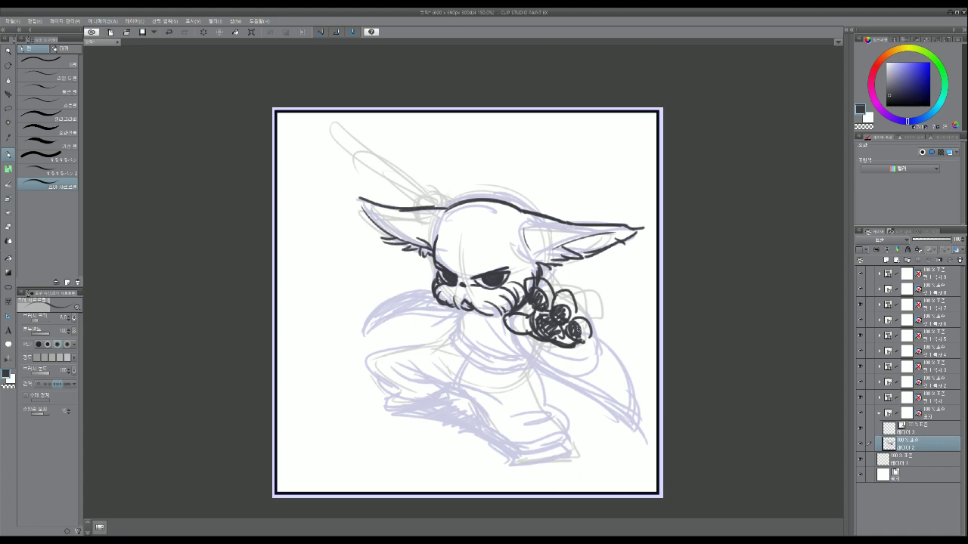
left_click_drag(516, 321, 584, 341)
Ink the pointed sleeve hanging behind and below the outstretched paw.
left_click_drag(532, 334, 599, 371)
left_click_drag(588, 333, 601, 357)
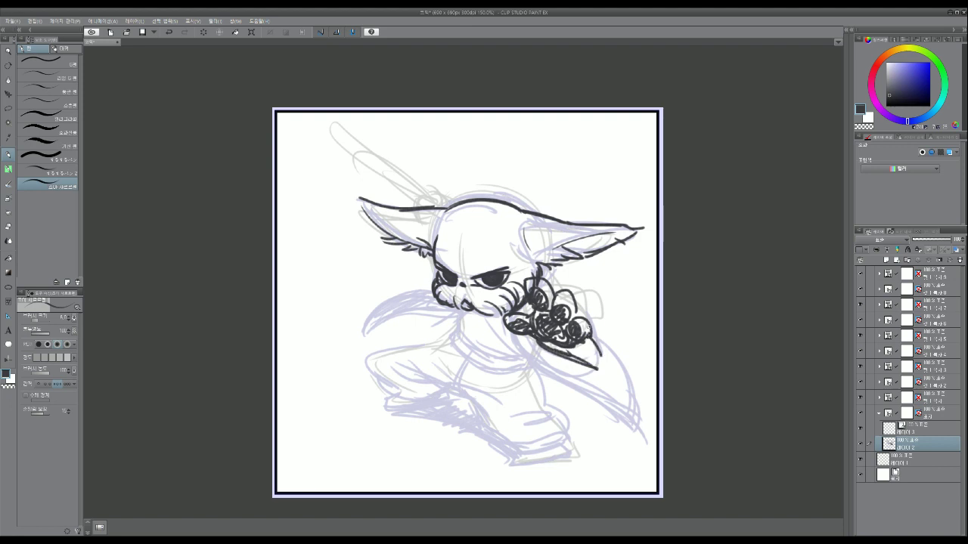
mouse_move(573, 307)
left_mouse_down()
mouse_move(579, 319)
mouse_move(551, 350)
mouse_move(609, 375)
left_mouse_up()
left_click_drag(585, 336, 608, 372)
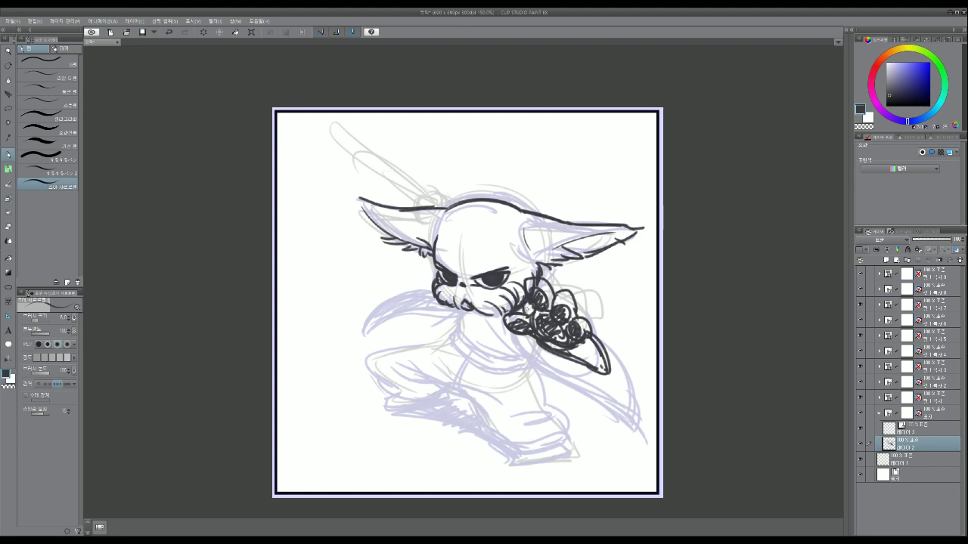
mouse_move(579, 317)
left_mouse_down()
mouse_move(598, 330)
mouse_move(609, 370)
left_mouse_up()
Ink the torso's edge below the thumb and the long curved trailing cloth on the right.
left_click_drag(511, 332, 540, 369)
left_click_drag(507, 325, 538, 369)
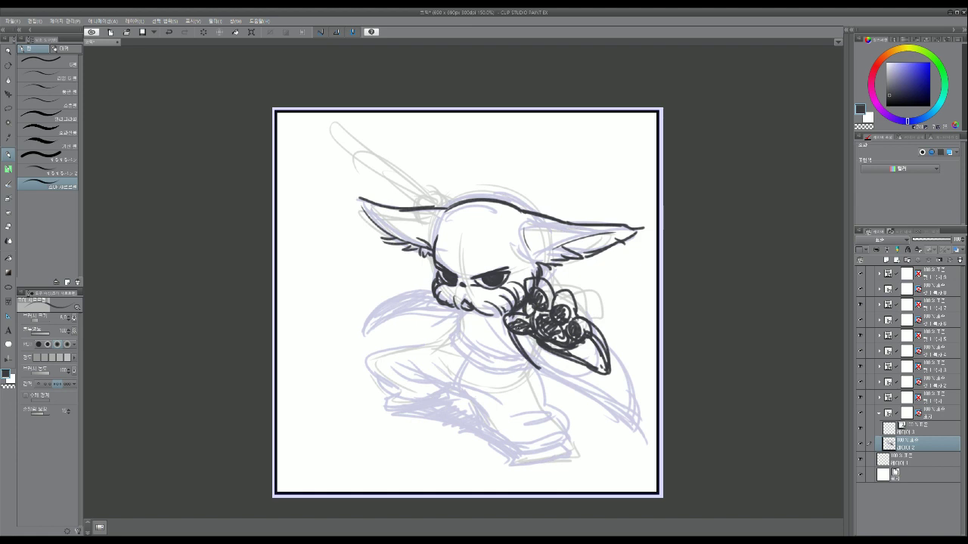
mouse_move(520, 335)
left_mouse_down()
mouse_move(527, 355)
mouse_move(545, 353)
mouse_move(544, 370)
mouse_move(622, 412)
left_mouse_up()
left_click_drag(541, 368, 634, 424)
left_click_drag(595, 392, 633, 423)
mouse_move(601, 346)
left_mouse_down()
mouse_move(637, 406)
mouse_move(631, 419)
left_mouse_up()
mouse_move(606, 343)
left_mouse_down()
mouse_move(645, 407)
mouse_move(639, 420)
left_mouse_up()
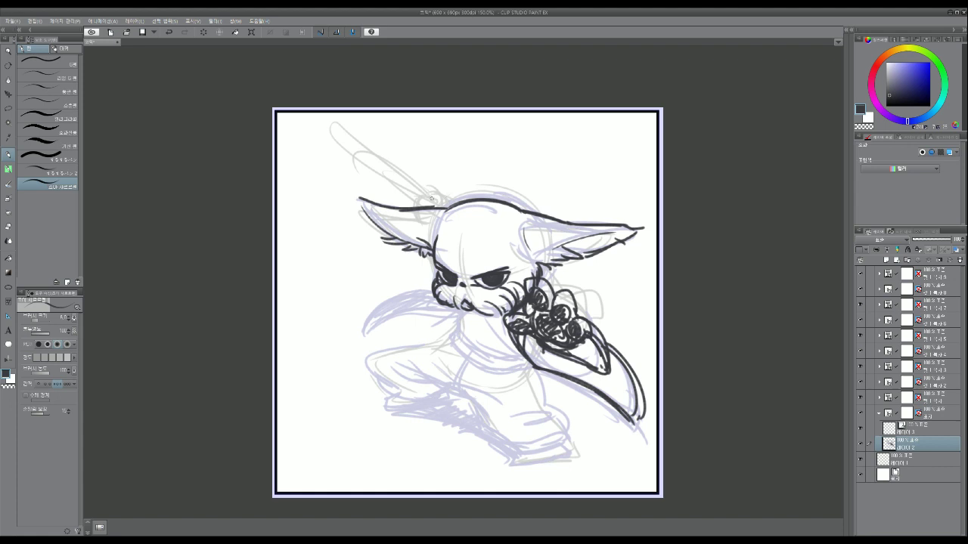
Ink the raised fist above the left ear and the oval sword guard in front of it.
mouse_move(424, 183)
left_mouse_down()
mouse_move(425, 199)
mouse_move(447, 195)
mouse_move(454, 210)
left_mouse_up()
left_click_drag(430, 195, 413, 209)
left_click_drag(444, 189, 452, 205)
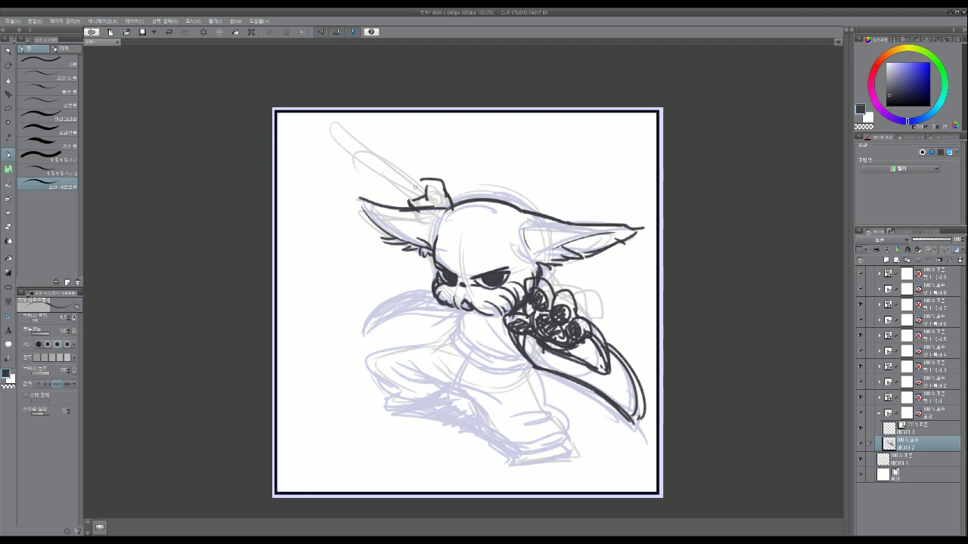
mouse_move(419, 177)
left_mouse_down()
mouse_move(406, 197)
mouse_move(415, 177)
mouse_move(413, 198)
mouse_move(421, 193)
left_mouse_up()
left_click_drag(425, 188, 418, 197)
left_click_drag(430, 181, 425, 199)
left_click_drag(437, 181, 452, 205)
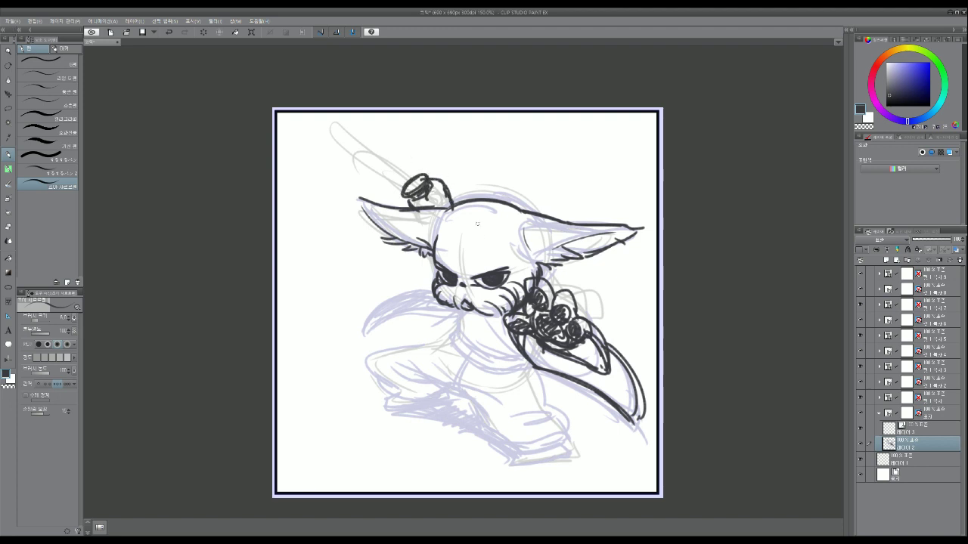
Ink the pointed cloth flowing to the left, the chest outline and the belt with its round buckle.
mouse_move(453, 305)
left_mouse_down()
mouse_move(386, 312)
mouse_move(351, 334)
mouse_move(420, 301)
left_mouse_up()
mouse_move(438, 300)
left_mouse_down()
mouse_move(391, 307)
mouse_move(352, 335)
left_mouse_up()
mouse_move(352, 334)
left_mouse_down()
mouse_move(408, 285)
mouse_move(365, 318)
mouse_move(435, 277)
mouse_move(429, 283)
mouse_move(486, 316)
mouse_move(473, 316)
left_mouse_up()
mouse_move(471, 312)
left_mouse_down()
mouse_move(490, 319)
mouse_move(458, 318)
mouse_move(465, 338)
mouse_move(527, 360)
left_mouse_up()
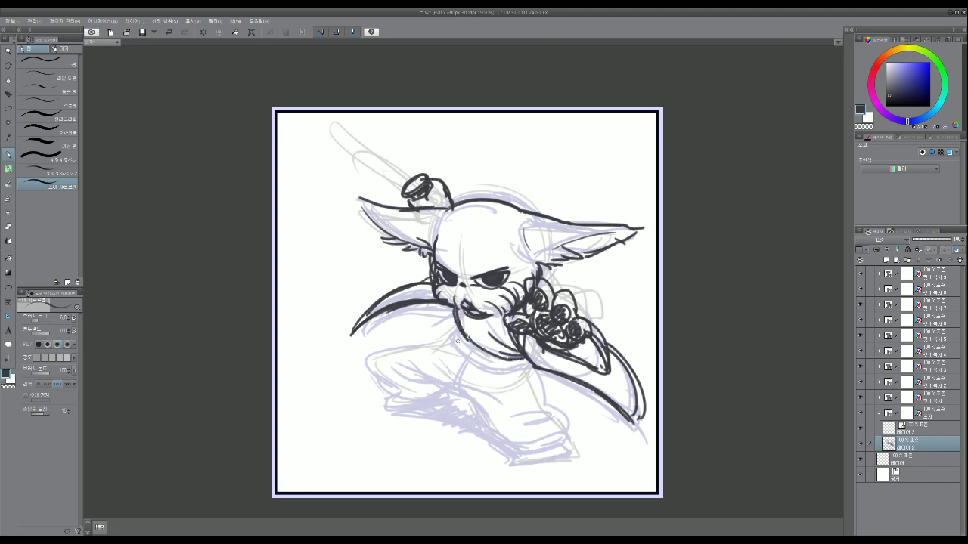
mouse_move(459, 329)
left_mouse_down()
mouse_move(458, 345)
mouse_move(498, 357)
mouse_move(455, 345)
mouse_move(471, 362)
mouse_move(526, 360)
mouse_move(484, 363)
left_mouse_up()
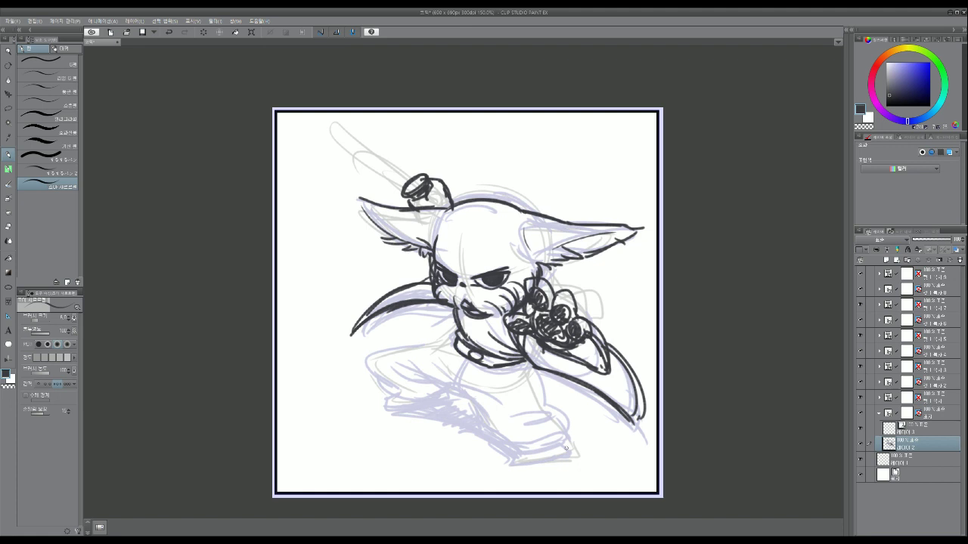
Ink the front leg's trousers from the belt down to the cuff and shoe.
left_click_drag(515, 372, 534, 372)
mouse_move(440, 345)
left_mouse_down()
mouse_move(452, 337)
mouse_move(463, 393)
mouse_move(463, 384)
left_mouse_up()
mouse_move(437, 345)
left_mouse_down()
mouse_move(423, 343)
mouse_move(499, 423)
left_mouse_up()
left_click_drag(469, 390, 503, 429)
mouse_move(528, 363)
left_mouse_down()
mouse_move(549, 420)
mouse_move(512, 447)
mouse_move(569, 446)
left_mouse_up()
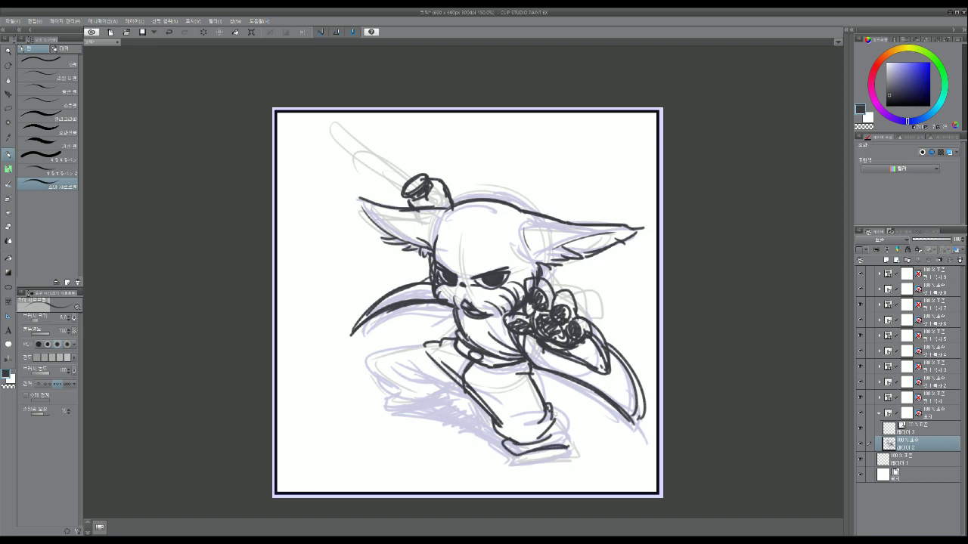
left_click_drag(554, 414, 569, 446)
Ink the bent left leg, its knee folds and the top of its shoe.
left_click_drag(422, 345, 380, 356)
mouse_move(380, 356)
left_mouse_down()
mouse_move(378, 369)
mouse_move(407, 384)
mouse_move(434, 380)
mouse_move(396, 378)
mouse_move(462, 387)
left_mouse_up()
mouse_move(402, 382)
left_mouse_down()
mouse_move(435, 387)
mouse_move(408, 398)
left_mouse_up()
left_click_drag(404, 386, 443, 392)
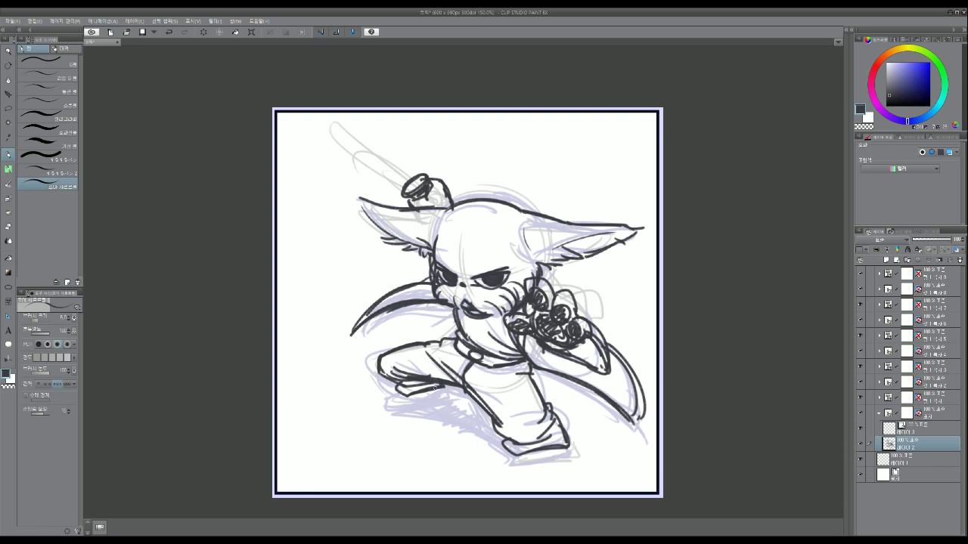
Ink the thick soles beneath both shoes.
mouse_move(515, 456)
left_mouse_down()
mouse_move(511, 468)
mouse_move(532, 466)
left_mouse_up()
mouse_move(528, 455)
left_mouse_down()
mouse_move(531, 465)
mouse_move(567, 450)
left_mouse_up()
left_click_drag(567, 443, 544, 461)
left_click_drag(567, 449, 571, 457)
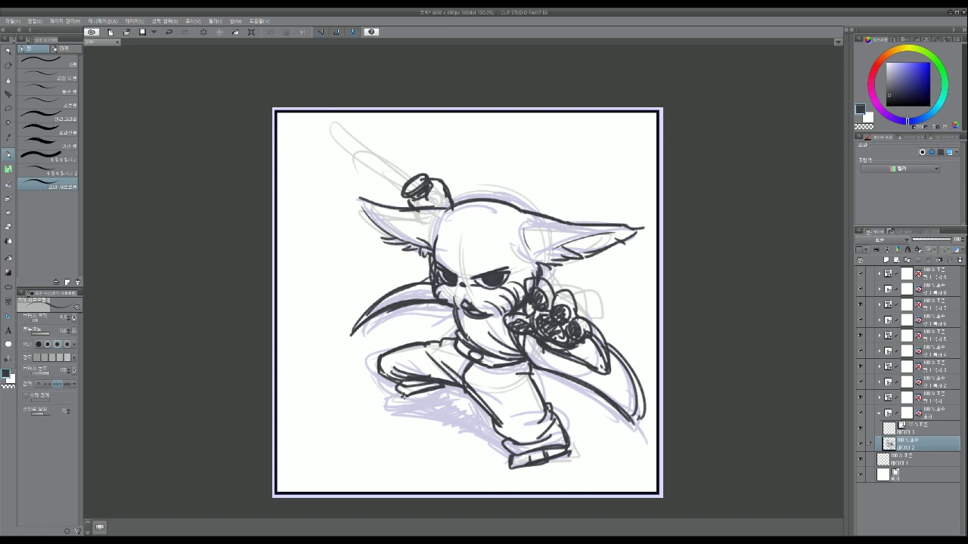
mouse_move(403, 393)
left_mouse_down()
mouse_move(399, 411)
mouse_move(448, 388)
mouse_move(441, 399)
left_mouse_up()
mouse_move(415, 407)
left_mouse_down()
mouse_move(444, 392)
mouse_move(389, 406)
left_mouse_up()
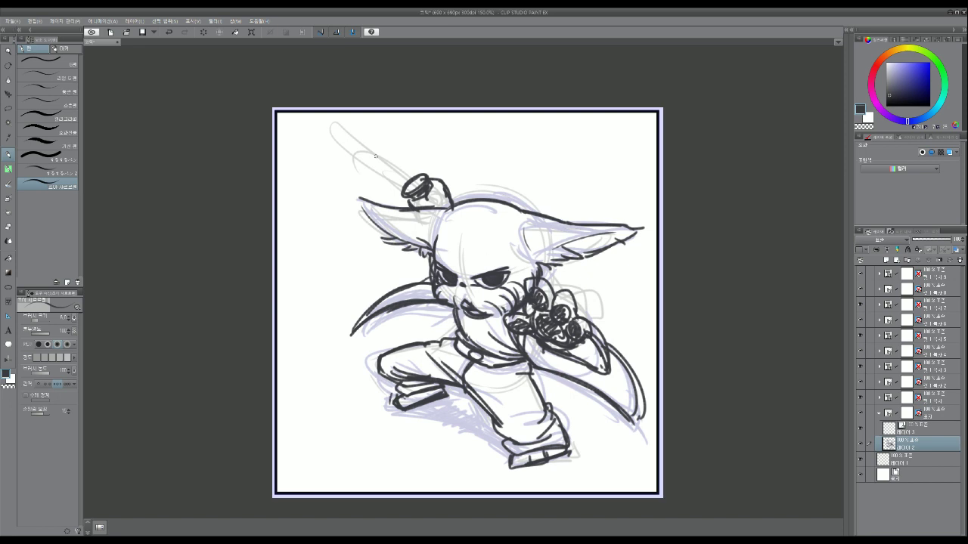
Ink the sword blade from the guard up to the frame's upper edge, with rough motion lines along both sides.
left_click_drag(336, 122, 409, 192)
left_click_drag(325, 114, 398, 182)
left_click_drag(316, 112, 407, 187)
left_click_drag(371, 112, 420, 174)
mouse_move(359, 110)
left_mouse_down()
mouse_move(419, 174)
mouse_move(372, 128)
left_mouse_up()
left_click_drag(371, 125, 421, 177)
left_click_drag(358, 110, 378, 130)
left_click_drag(380, 136, 416, 178)
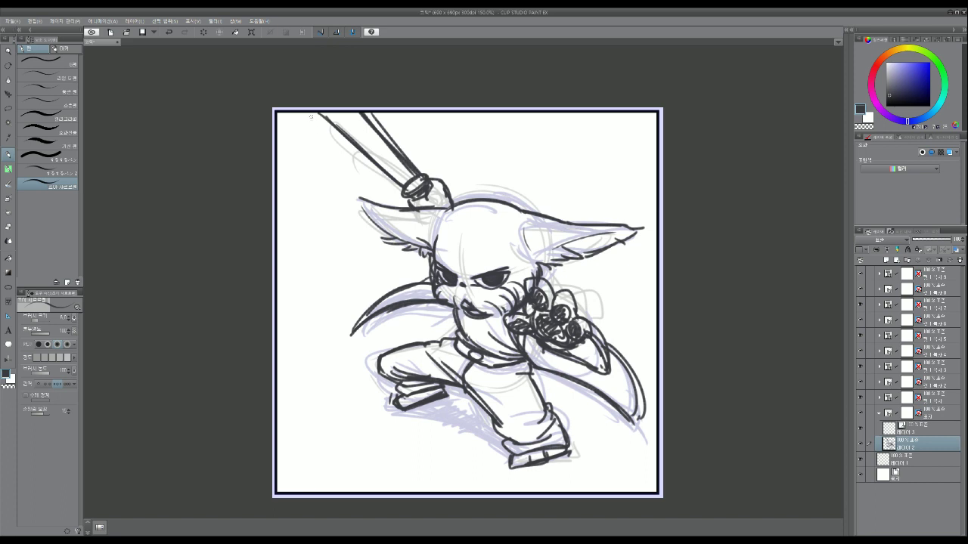
left_click_drag(310, 117, 372, 177)
left_click_drag(334, 145, 386, 187)
left_click_drag(377, 112, 427, 172)
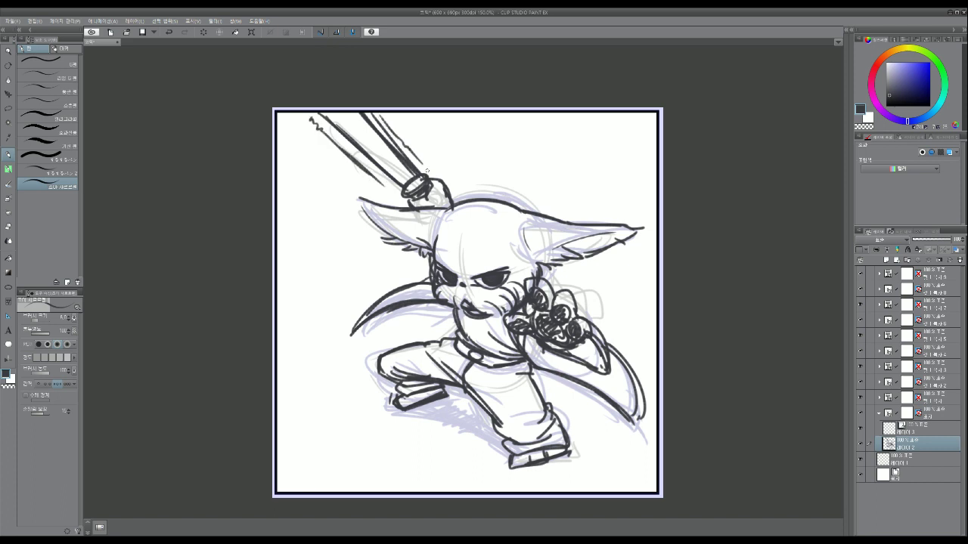
Fade the rough sketch layer and rename the vector layer above it to 라인.
left_click_drag(468, 309, 464, 304)
key("ctrl+u")
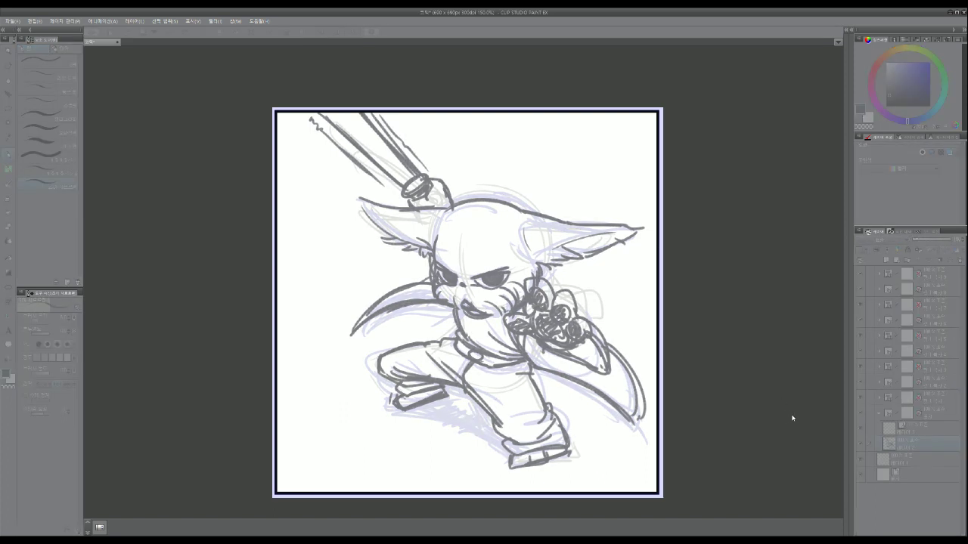
left_click(841, 374)
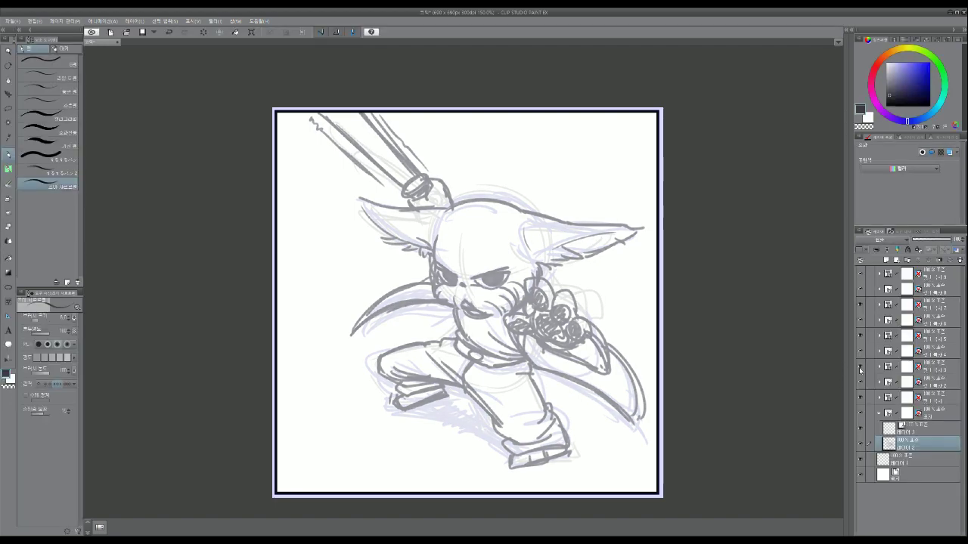
left_click(919, 428)
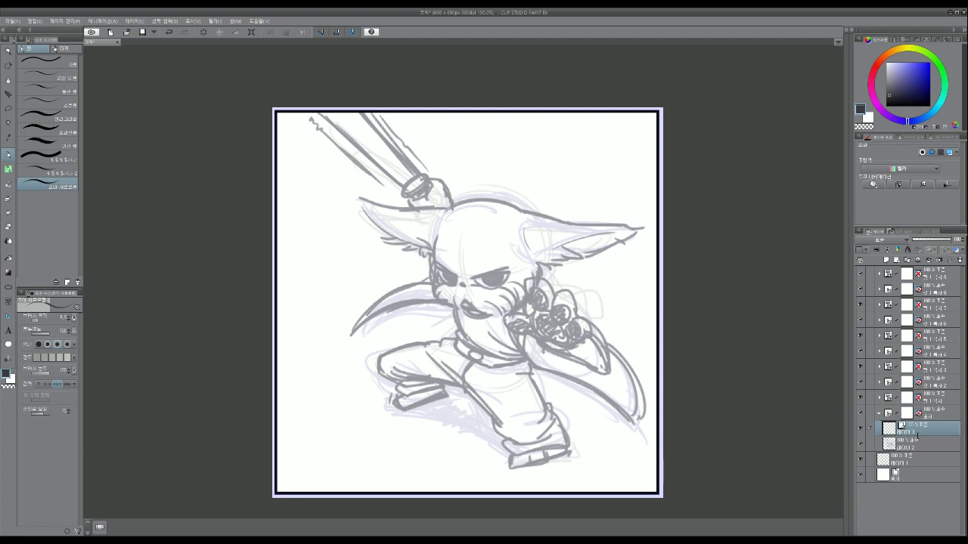
type("라인")
key("Return")
Choose black and start inking clean outlines for the outstretched paw's toes over the faded sketch.
scroll(546, 363, "up", 2)
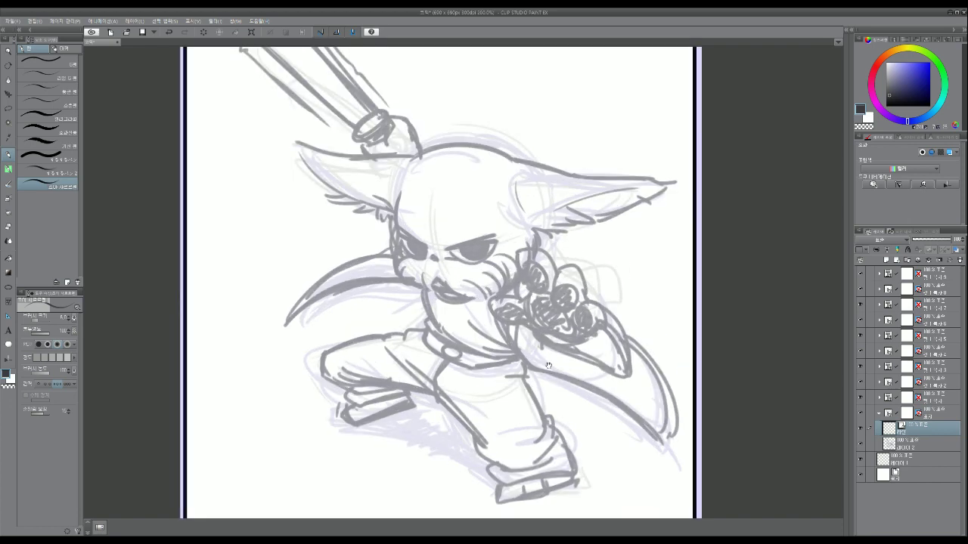
scroll(539, 357, "up", 3)
scroll(540, 367, "down", 3)
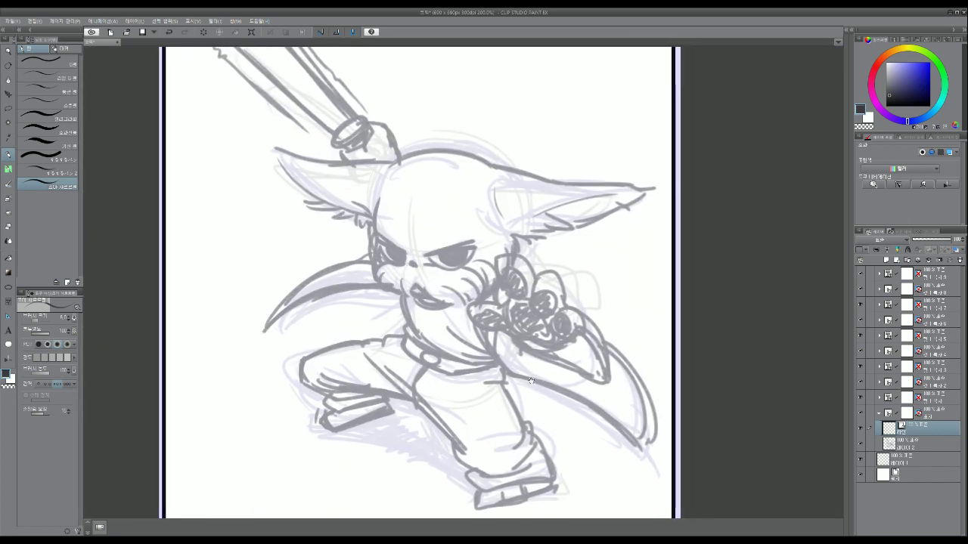
left_click_drag(505, 257, 499, 291)
key("ctrl+z")
left_click(886, 105)
mouse_move(503, 258)
left_mouse_down()
mouse_move(502, 294)
mouse_move(535, 269)
mouse_move(532, 304)
left_mouse_up()
mouse_move(514, 300)
left_mouse_down()
mouse_move(530, 307)
mouse_move(567, 287)
mouse_move(564, 306)
mouse_move(531, 302)
mouse_move(560, 318)
mouse_move(560, 344)
left_mouse_up()
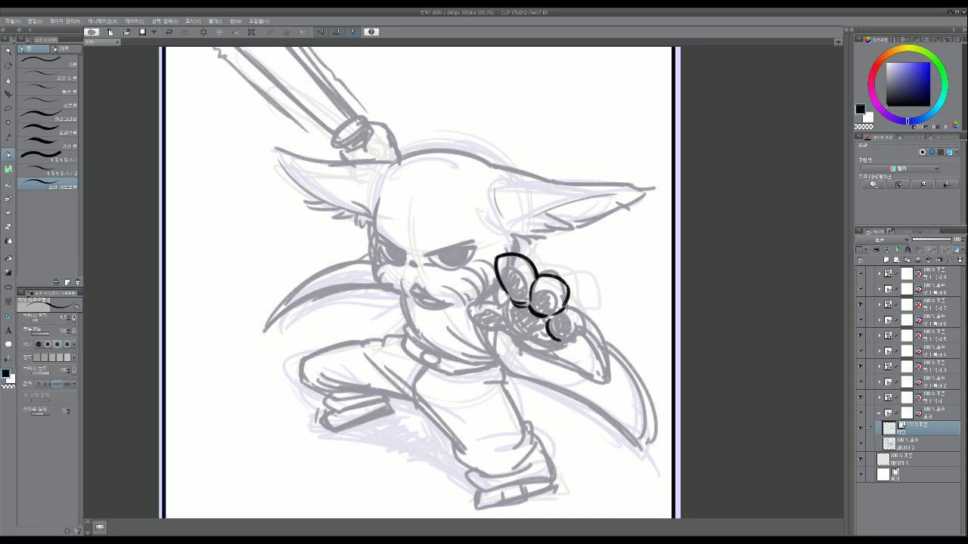
Undo the third toe's strokes and redraw it, completing the paw outline with the palm's lower edge and thumb.
mouse_move(564, 304)
left_mouse_down()
mouse_move(577, 330)
mouse_move(564, 342)
mouse_move(555, 320)
mouse_move(564, 322)
mouse_move(568, 340)
mouse_move(554, 324)
mouse_move(576, 344)
left_mouse_up()
key("ctrl+z")
key("ctrl+z")
key("ctrl+z")
key("ctrl+z")
mouse_move(505, 299)
left_mouse_down()
mouse_move(465, 299)
mouse_move(480, 325)
mouse_move(511, 327)
mouse_move(527, 349)
mouse_move(511, 330)
mouse_move(565, 346)
left_mouse_up()
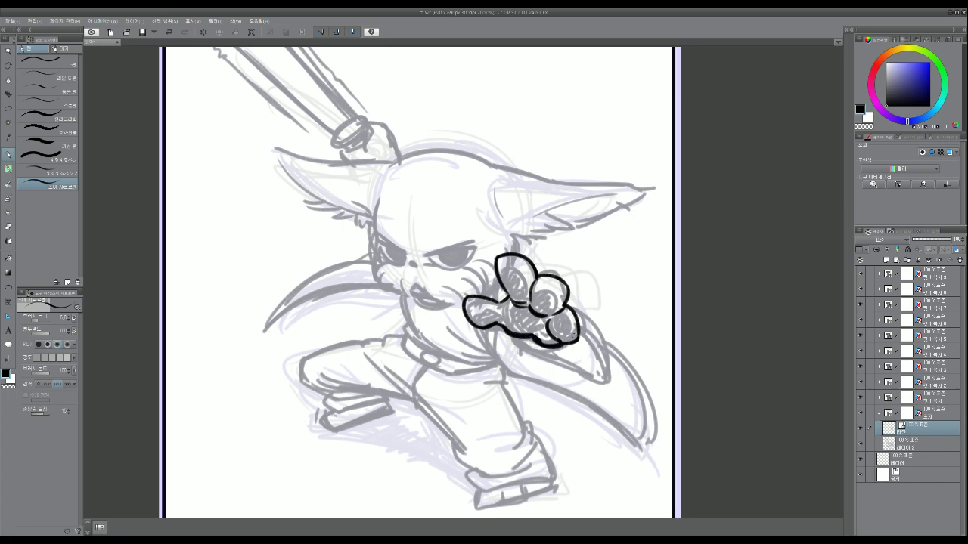
Add a new named vector layer for the paw-pad colour and choose a light pink.
left_click(894, 260)
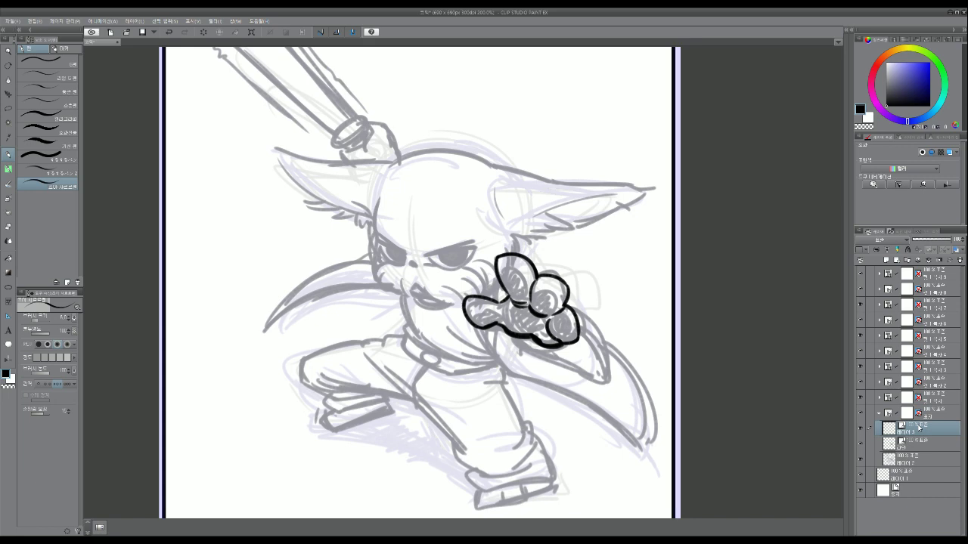
key("Return")
left_click(873, 97)
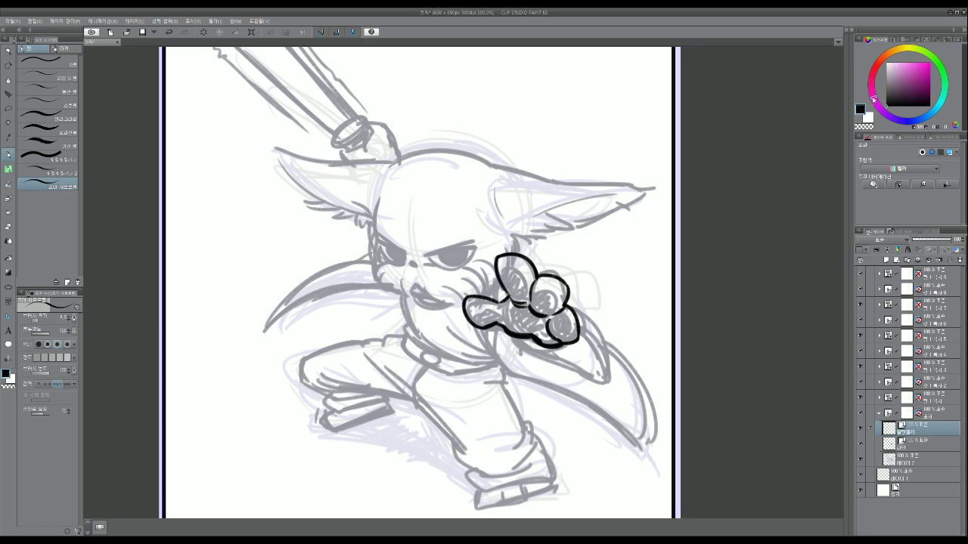
left_click_drag(899, 78, 905, 61)
left_click(877, 79)
left_click(872, 84)
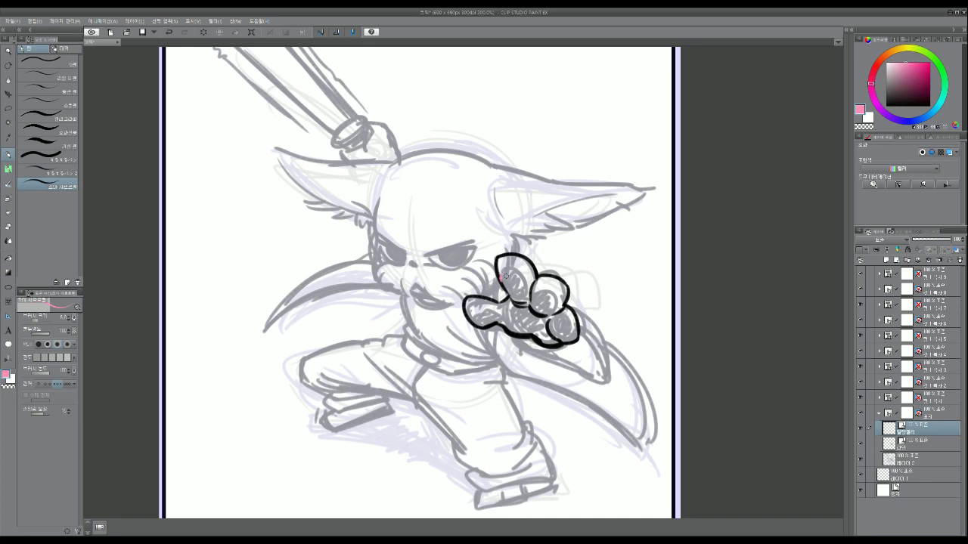
Place the pink colour layer beneath the 라인 layer and outline the three toe pads in pink.
left_click_drag(500, 274, 519, 268)
key("ctrl+z")
left_click(930, 443)
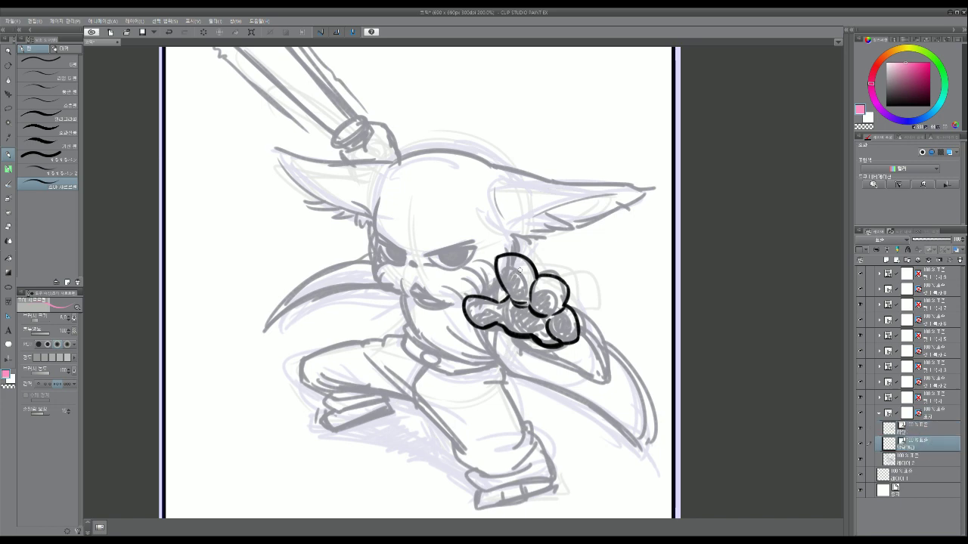
mouse_move(499, 277)
left_mouse_down()
mouse_move(526, 278)
mouse_move(517, 301)
mouse_move(527, 298)
mouse_move(501, 273)
mouse_move(519, 300)
mouse_move(539, 290)
mouse_move(533, 304)
mouse_move(537, 292)
mouse_move(560, 291)
mouse_move(564, 327)
left_mouse_up()
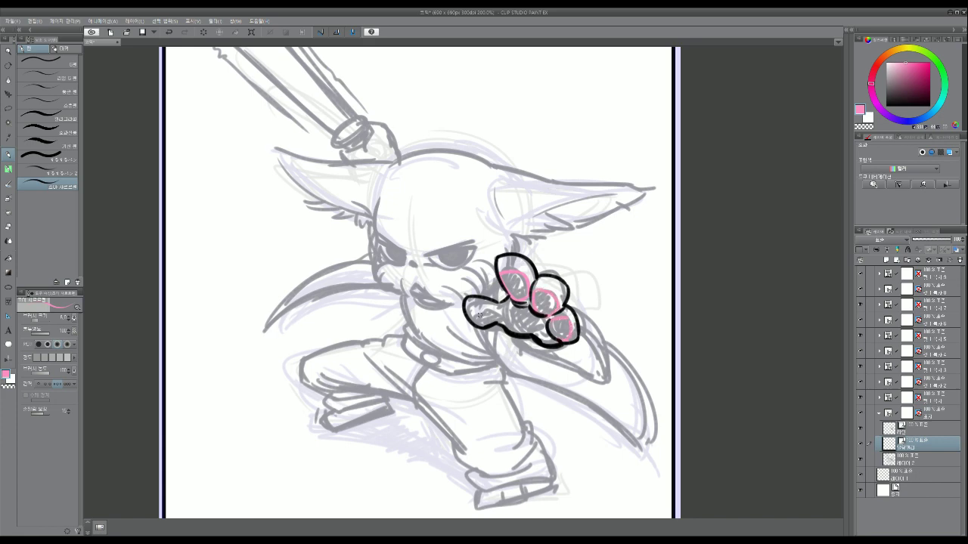
Fill the paw's palm, thumb and toe pads with solid pink and rasterize the colour layer.
mouse_move(480, 315)
left_mouse_down()
mouse_move(519, 308)
mouse_move(504, 312)
mouse_move(513, 334)
mouse_move(540, 341)
left_mouse_up()
mouse_move(525, 309)
left_mouse_down()
mouse_move(505, 323)
mouse_move(520, 316)
mouse_move(507, 320)
mouse_move(540, 323)
mouse_move(540, 334)
mouse_move(567, 322)
mouse_move(562, 337)
mouse_move(570, 328)
left_mouse_up()
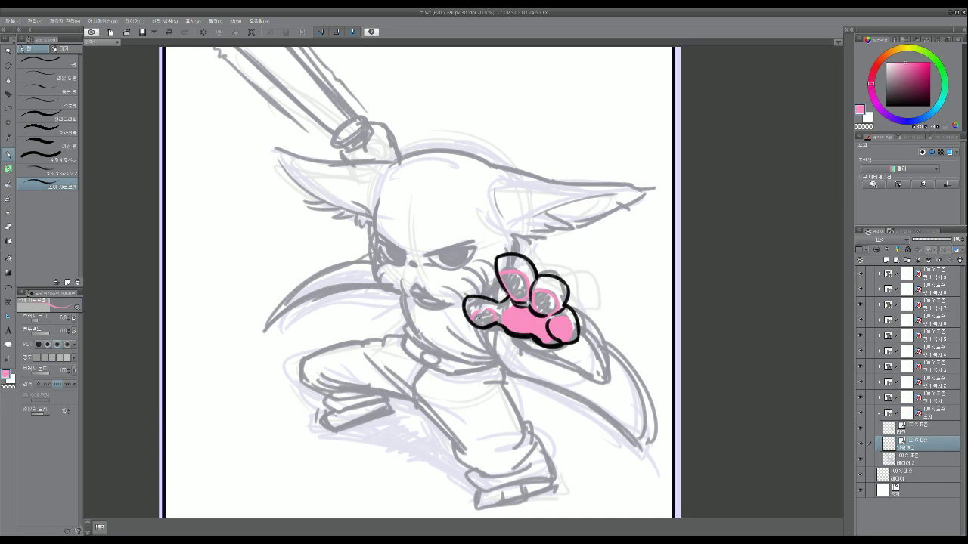
mouse_move(488, 311)
left_mouse_down()
mouse_move(476, 322)
mouse_move(493, 322)
left_mouse_up()
scroll(579, 288, "down", 4)
scroll(580, 288, "up", 4)
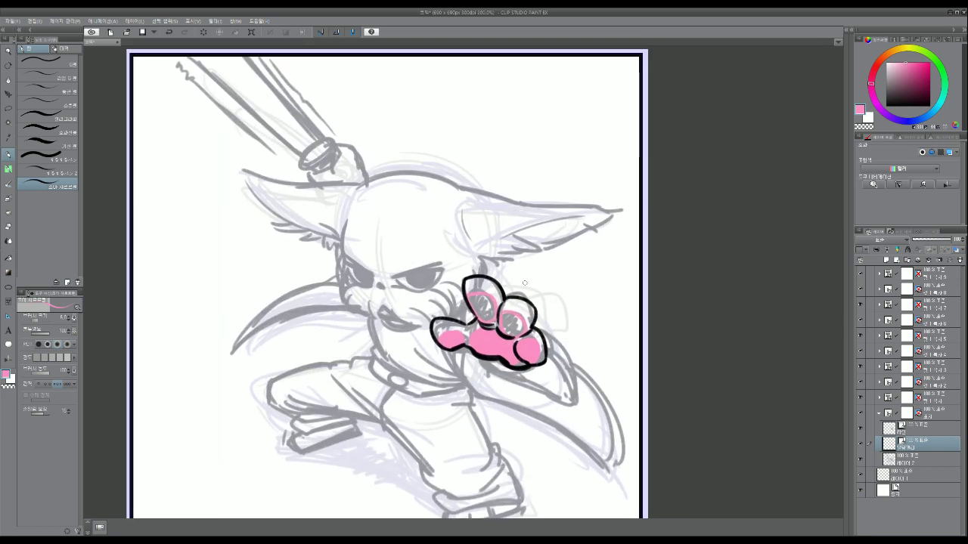
mouse_move(468, 296)
left_mouse_down()
mouse_move(482, 310)
mouse_move(492, 303)
left_mouse_up()
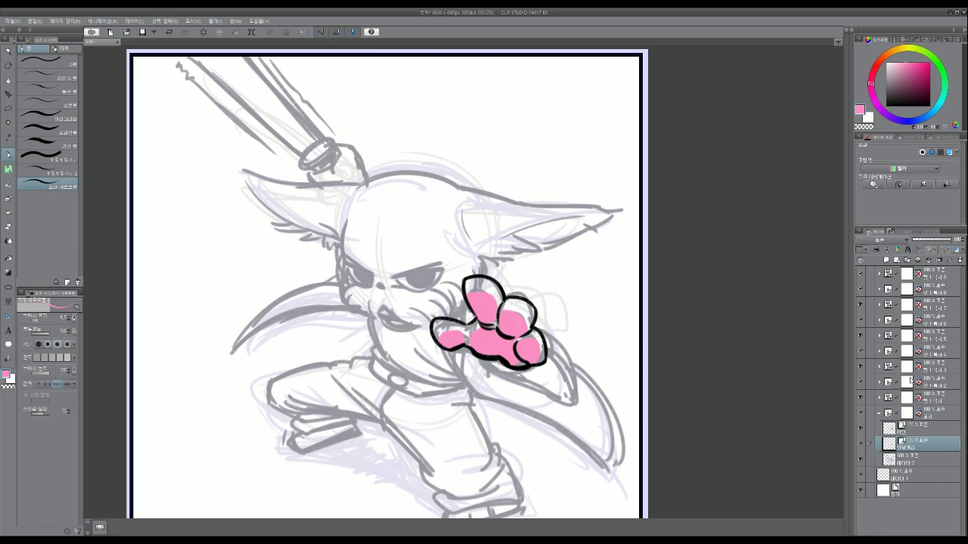
left_click(908, 353)
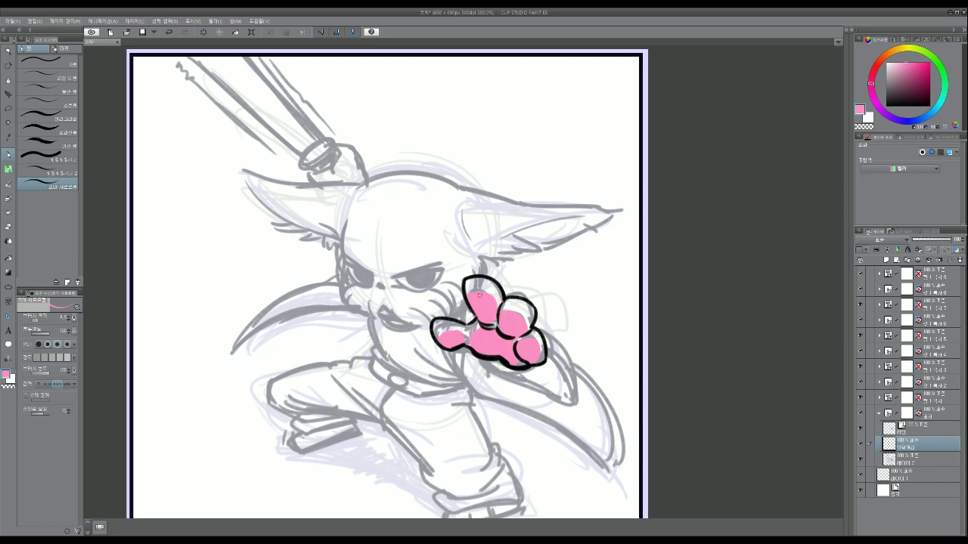
Touch up the pink fill of the uppermost toe pad and check the paw with the rough sketch hidden.
left_click_drag(472, 295, 491, 318)
left_click(859, 459)
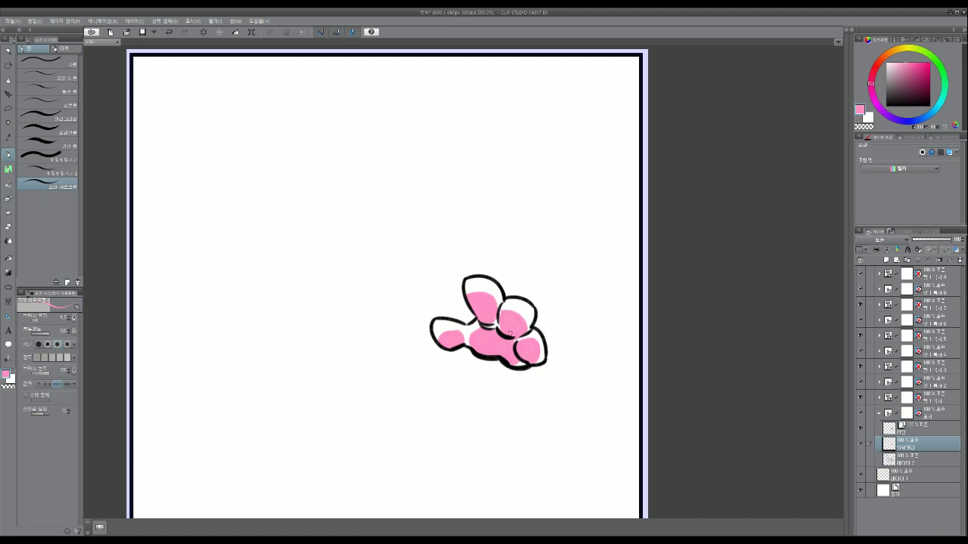
left_click(861, 459)
Switch to black on the 라인 layer and ink the small nose and the thick angled eyebrow nearest the paw.
key("d")
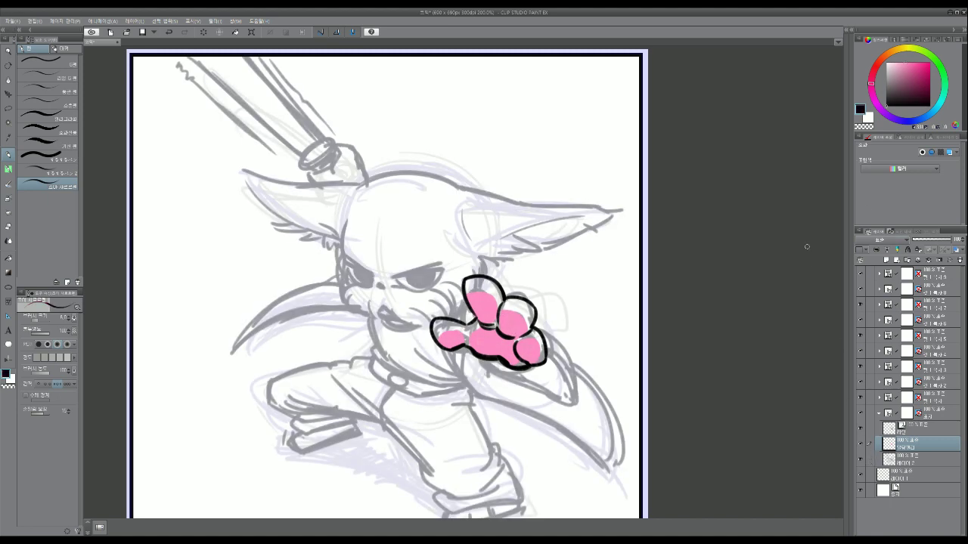
left_click(914, 430)
left_click_drag(515, 361, 537, 355)
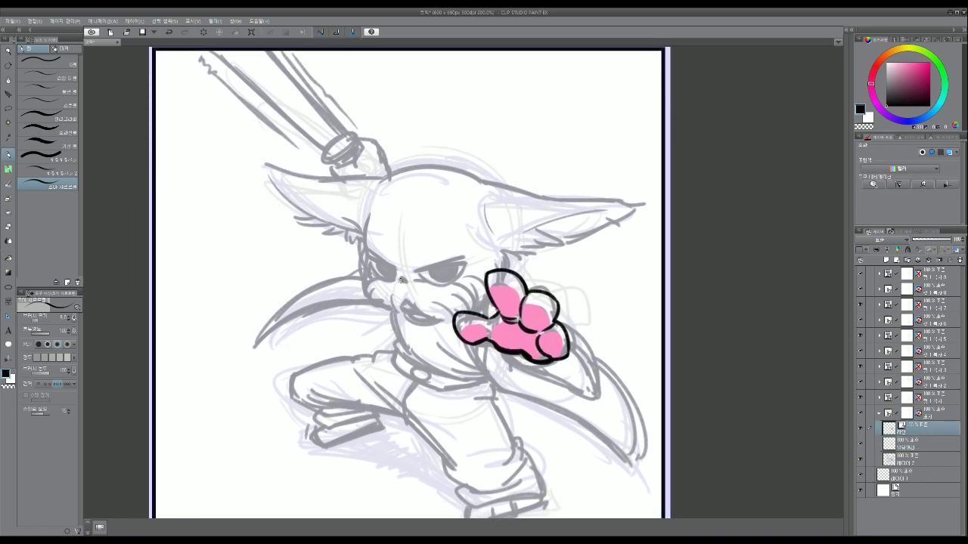
left_click_drag(400, 279, 465, 262)
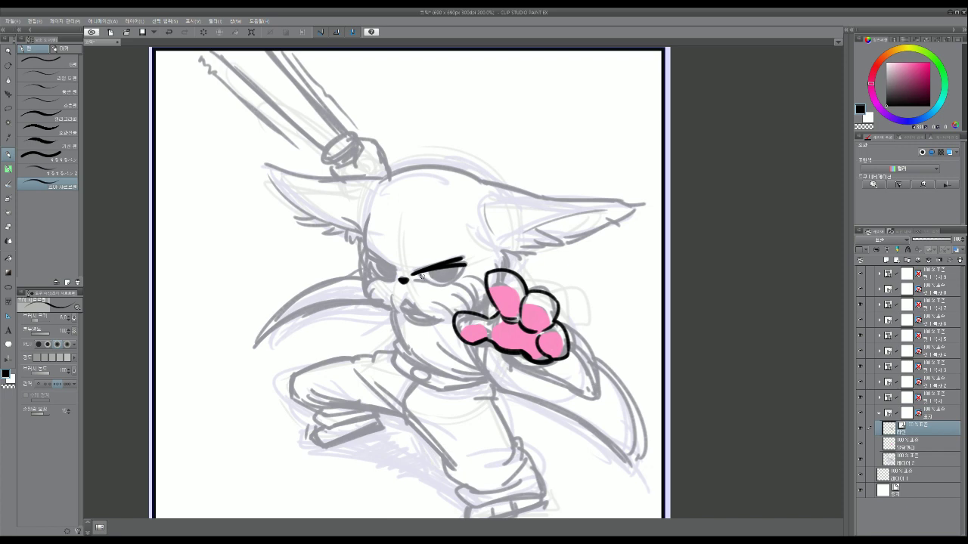
Ink the paw-side half of the moustache with a curved upper line and a shaggy lower edge, redoing weak strokes.
left_click_drag(416, 280, 469, 293)
key("ctrl+z")
left_click_drag(415, 281, 474, 307)
key("ctrl+z")
left_click_drag(415, 279, 470, 303)
mouse_move(406, 301)
left_mouse_down()
mouse_move(436, 324)
mouse_move(452, 321)
left_mouse_up()
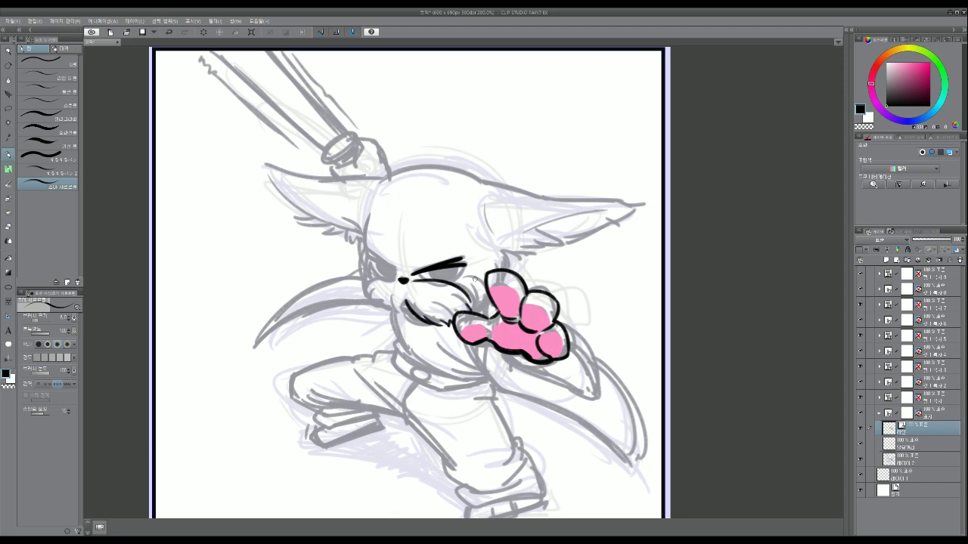
Ink the outline of the eye nearest the paw, directly beneath its eyebrow, redoing the first stroke.
left_click_drag(420, 273, 444, 283)
key("ctrl+z")
scroll(473, 263, "down", 3)
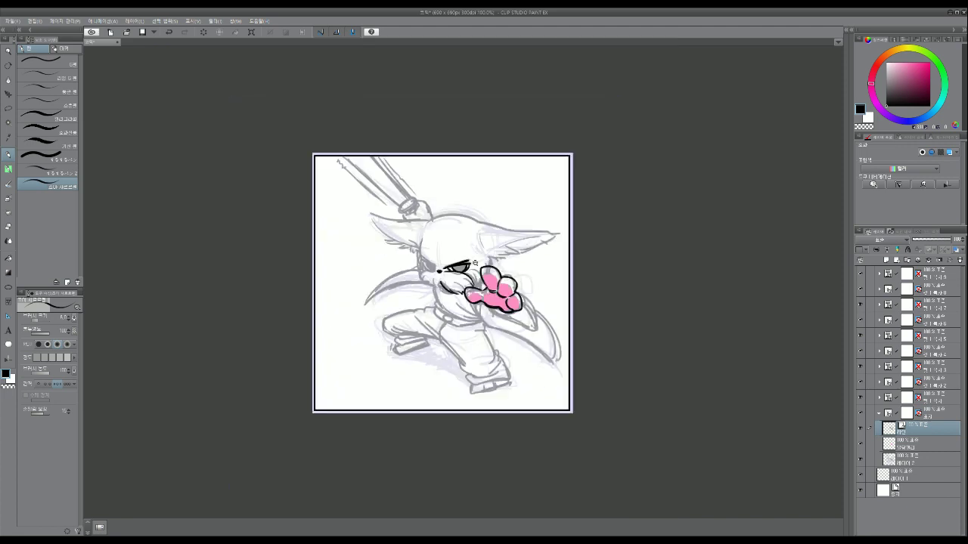
scroll(473, 264, "up", 3)
Ink the far eyebrow and the furry outline of the moustache's far half, undoing the stray strokes.
left_click_drag(431, 204, 432, 222)
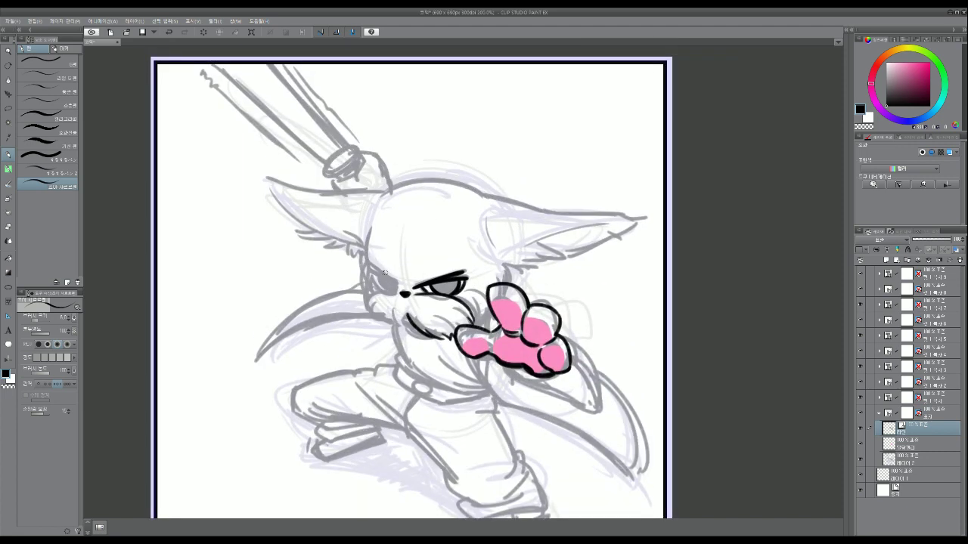
mouse_move(369, 261)
left_mouse_down()
mouse_move(398, 284)
mouse_move(390, 282)
mouse_move(396, 285)
mouse_move(364, 316)
mouse_move(381, 327)
mouse_move(385, 316)
mouse_move(392, 326)
mouse_move(407, 319)
mouse_move(399, 327)
left_mouse_up()
key("ctrl+z")
key("ctrl+z")
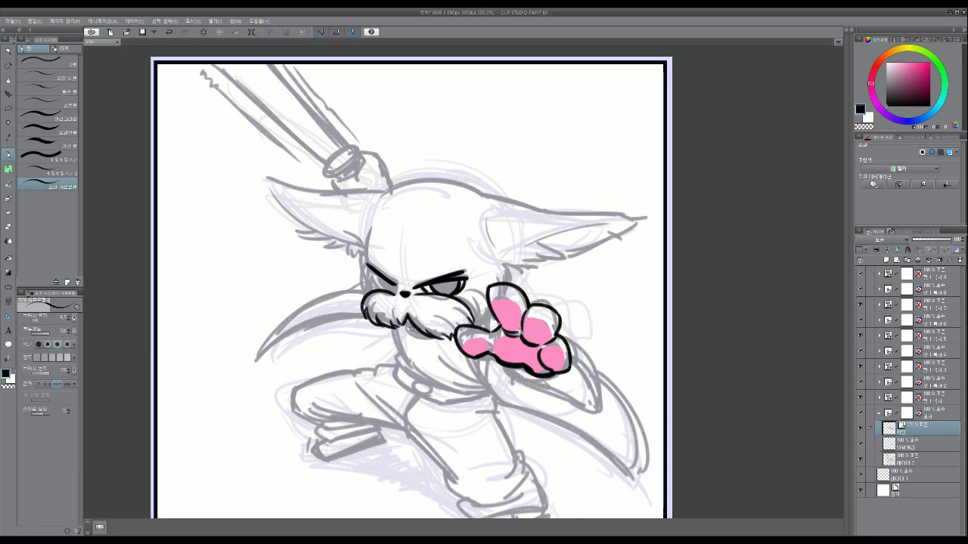
Add the cheek fur beside the paw and ink the outline of the far eye, undoing the unwanted strokes.
mouse_move(473, 289)
left_mouse_down()
mouse_move(484, 306)
mouse_move(474, 325)
left_mouse_up()
left_click_drag(371, 273, 393, 294)
key("ctrl+z")
key("ctrl+z")
key("ctrl+z")
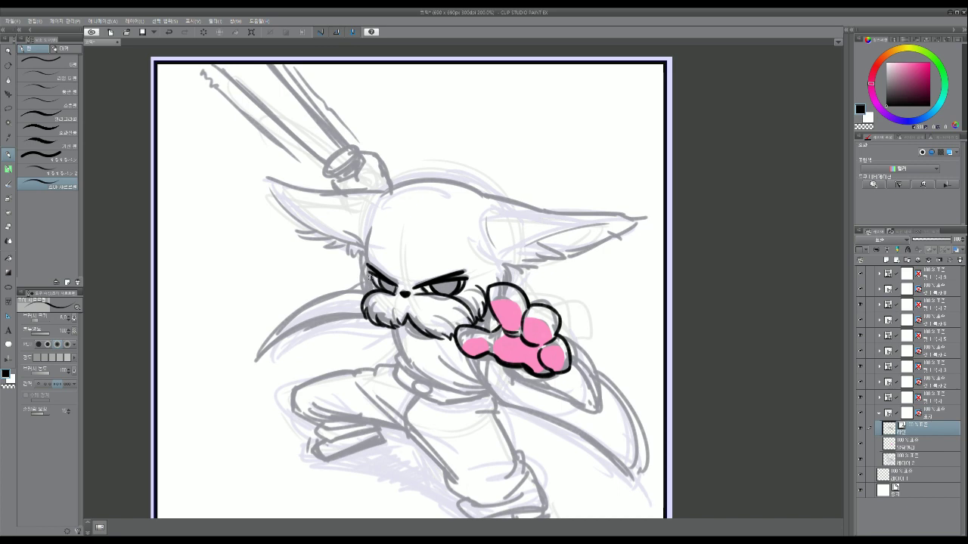
Ink the face's far edge and both dark pupils, and check the line art with the rough sketch hidden.
left_click_drag(370, 275, 372, 293)
left_click_drag(372, 228, 374, 285)
mouse_move(446, 283)
left_mouse_down()
mouse_move(383, 281)
mouse_move(452, 282)
left_mouse_up()
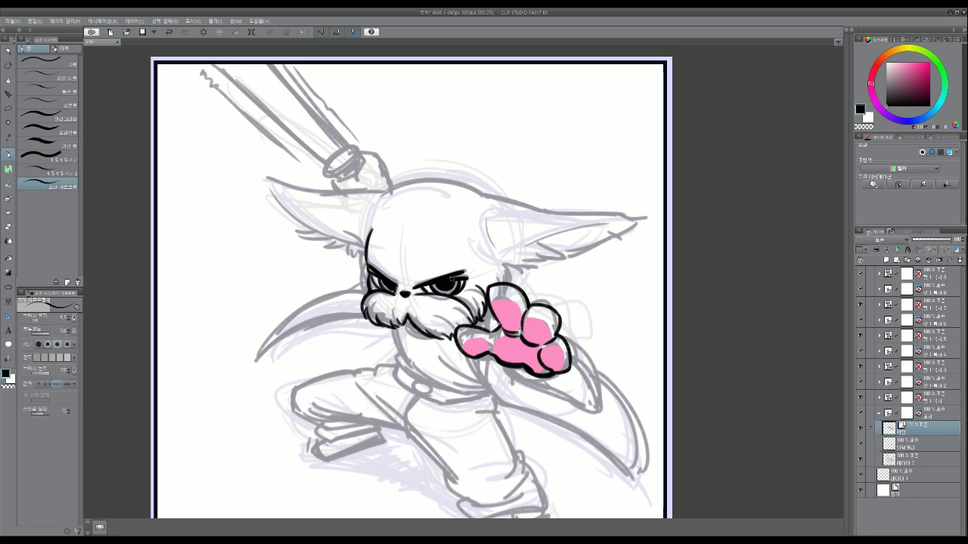
left_click_drag(503, 378, 531, 355)
scroll(534, 353, "down", 2)
scroll(547, 360, "up", 2)
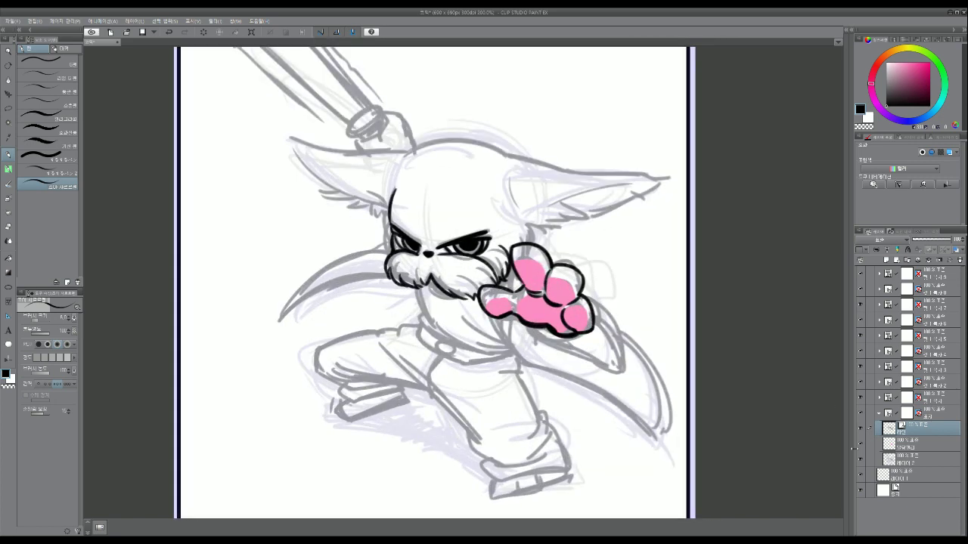
left_click(861, 459)
left_click(860, 459)
left_click_drag(463, 281, 446, 315)
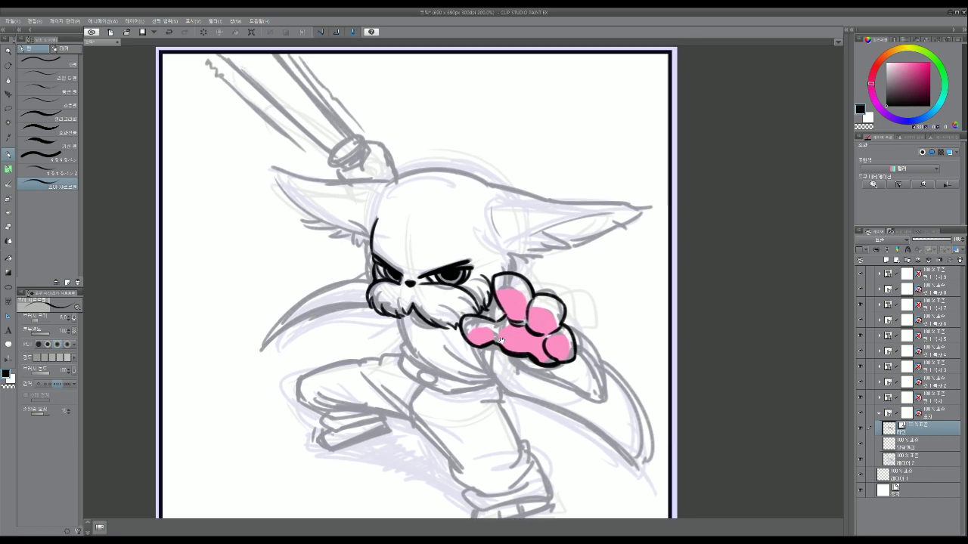
mouse_move(502, 294)
left_mouse_down()
mouse_move(491, 314)
mouse_move(495, 301)
left_mouse_up()
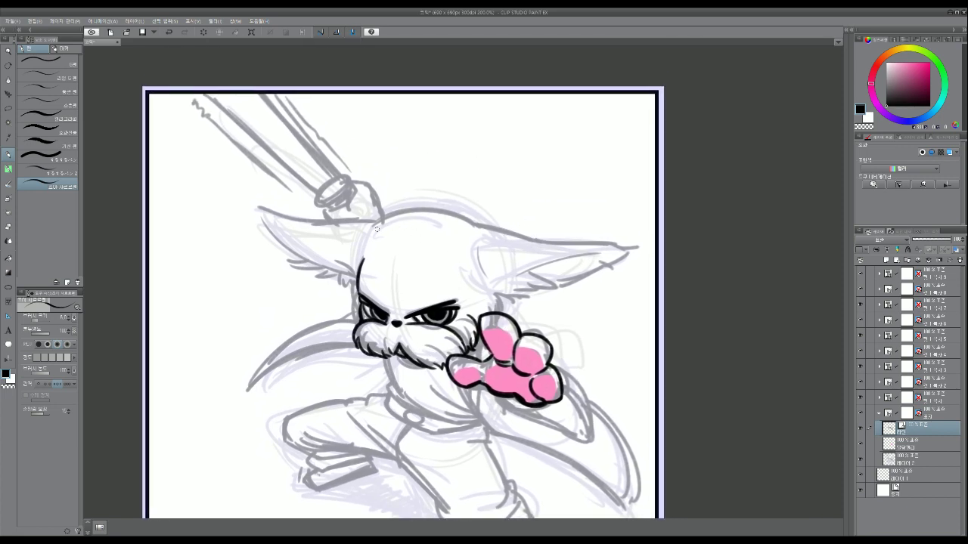
Ink the curved top of the head between the two ears, redrawing the stroke until the arc is smooth.
mouse_move(377, 226)
left_mouse_down()
mouse_move(452, 224)
mouse_move(478, 236)
left_mouse_up()
key("ctrl+z")
left_click_drag(378, 225, 478, 236)
key("ctrl+z")
mouse_move(377, 225)
left_mouse_down()
mouse_move(444, 213)
mouse_move(460, 220)
left_mouse_up()
key("ctrl+z")
left_click_drag(390, 221, 462, 222)
key("ctrl+z")
mouse_move(394, 219)
left_mouse_down()
mouse_move(449, 215)
mouse_move(475, 230)
mouse_move(393, 222)
mouse_move(405, 220)
mouse_move(454, 302)
mouse_move(431, 267)
left_mouse_up()
key("ctrl+z")
key("ctrl+z")
key("ctrl+z")
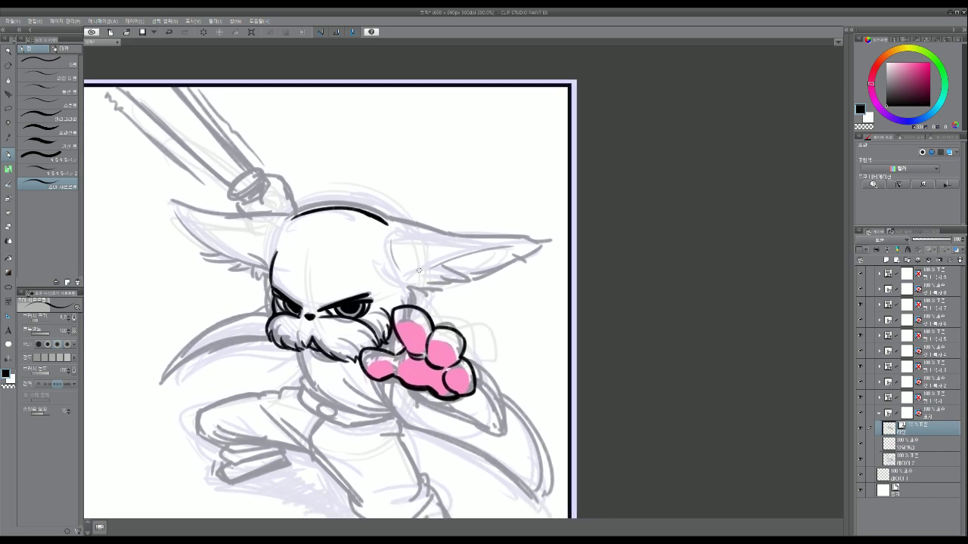
Ink the long ear above the paw with its upper edge, inner fold, fur tufts and lower edge up to the tip.
left_click_drag(384, 222, 476, 238)
key("ctrl+z")
mouse_move(384, 221)
left_mouse_down()
mouse_move(473, 237)
mouse_move(541, 234)
mouse_move(517, 247)
left_mouse_up()
left_click_drag(399, 270, 496, 261)
mouse_move(411, 286)
left_mouse_down()
mouse_move(439, 286)
mouse_move(426, 288)
mouse_move(445, 288)
mouse_move(435, 286)
mouse_move(455, 276)
mouse_move(446, 267)
mouse_move(469, 280)
mouse_move(445, 283)
left_mouse_up()
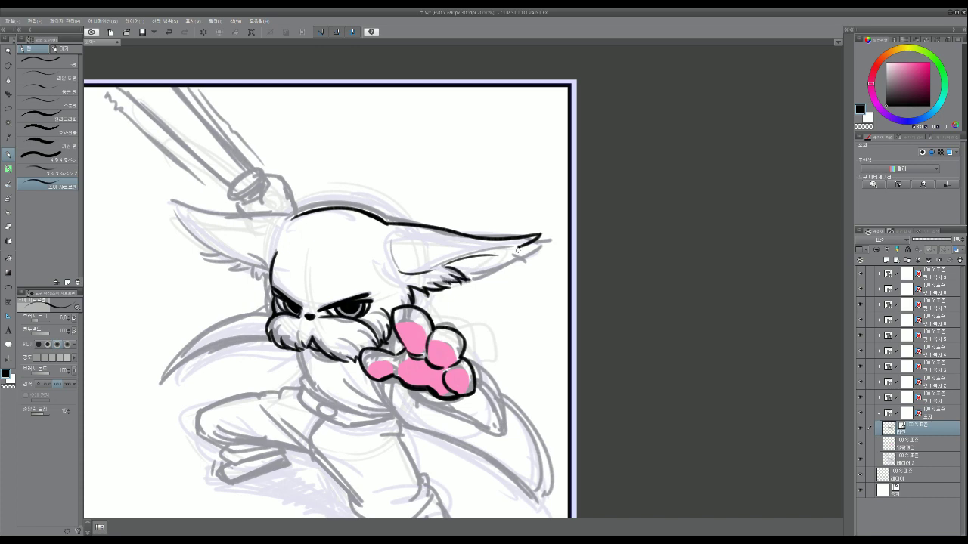
mouse_move(518, 248)
left_mouse_down()
mouse_move(480, 273)
mouse_move(527, 247)
mouse_move(463, 281)
left_mouse_up()
key("ctrl+z")
key("ctrl+z")
left_click_drag(511, 255, 466, 278)
Ink the opposite ear's edges, inner fold and jagged fur tufts, and check the result with the rough sketch hidden.
left_click_drag(302, 286, 387, 282)
mouse_move(378, 212)
left_mouse_down()
mouse_move(270, 189)
mouse_move(285, 205)
mouse_move(380, 210)
left_mouse_up()
key("ctrl+z")
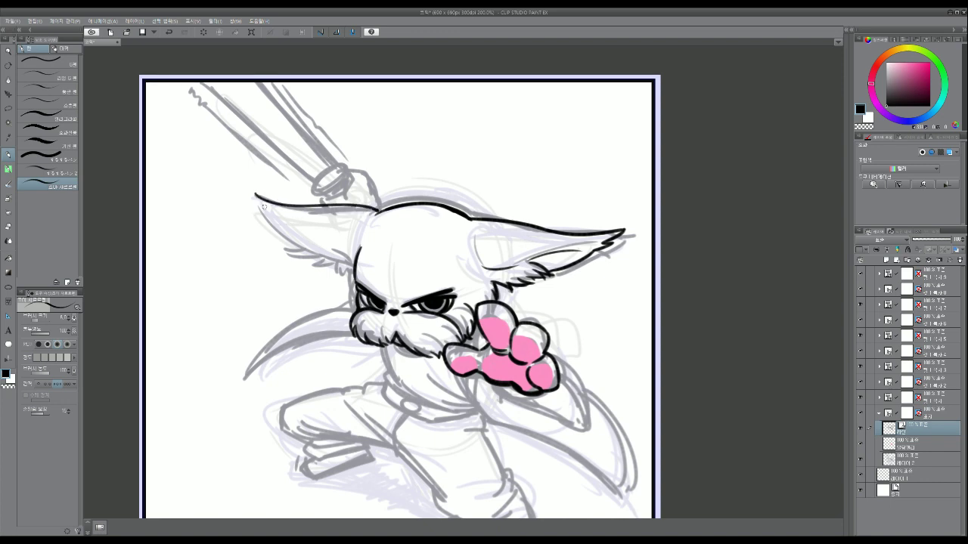
mouse_move(255, 195)
left_mouse_down()
mouse_move(295, 228)
mouse_move(339, 242)
mouse_move(355, 263)
left_mouse_up()
key("ctrl+z")
key("ctrl+z")
left_click_drag(289, 225, 335, 244)
key("ctrl+z")
mouse_move(289, 224)
left_mouse_down()
mouse_move(349, 253)
mouse_move(305, 249)
mouse_move(321, 240)
mouse_move(281, 250)
mouse_move(318, 251)
mouse_move(322, 260)
mouse_move(321, 240)
mouse_move(285, 248)
mouse_move(316, 266)
left_mouse_up()
key("ctrl+z")
mouse_move(316, 266)
left_mouse_down()
mouse_move(330, 256)
mouse_move(355, 274)
left_mouse_up()
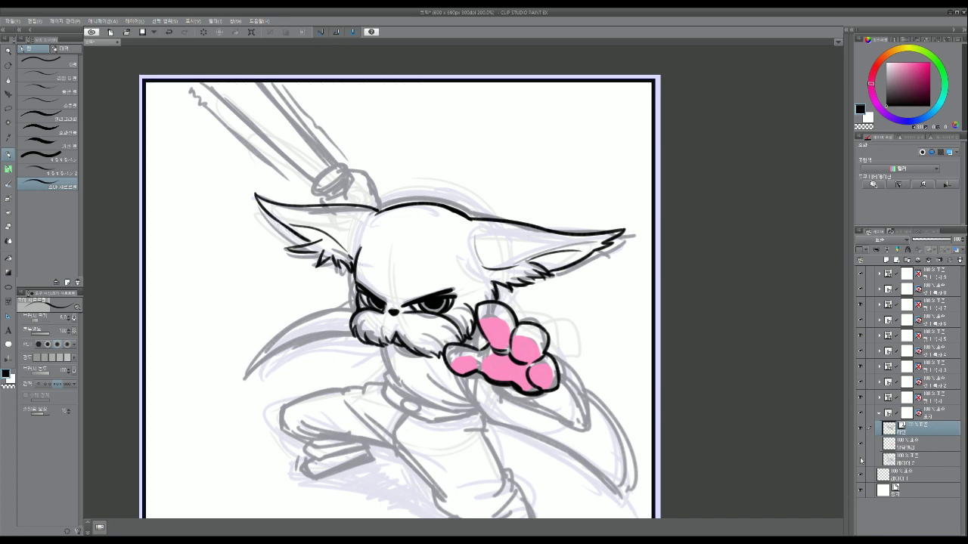
left_click(861, 458)
left_click(860, 459)
Ink the long curve from below the thumb along the cape's lower edge to its pointed tip, redoing failed attempts.
left_click_drag(543, 450, 503, 416)
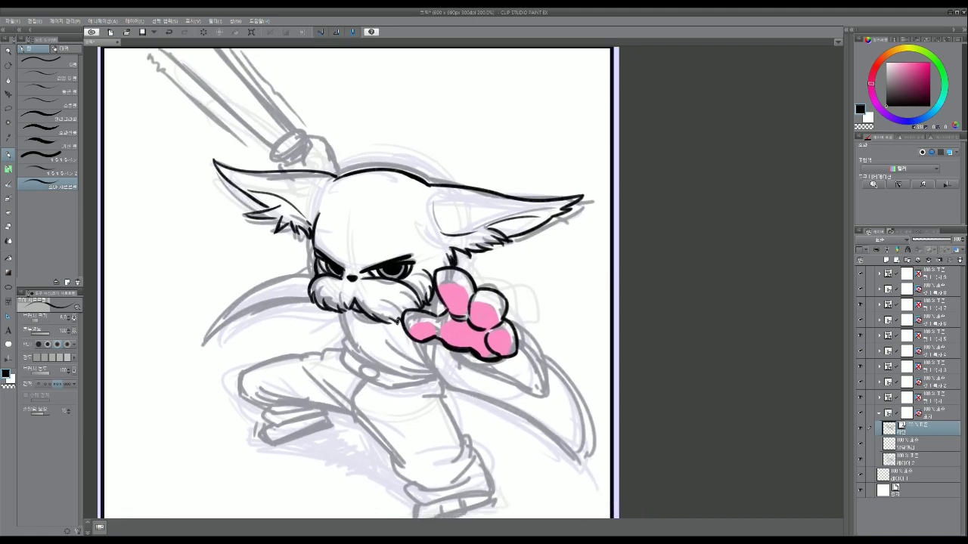
left_click_drag(398, 321, 431, 367)
key("ctrl+z")
left_click_drag(400, 323, 439, 373)
key("ctrl+z")
mouse_move(401, 322)
left_mouse_down()
mouse_move(443, 366)
mouse_move(512, 394)
left_mouse_up()
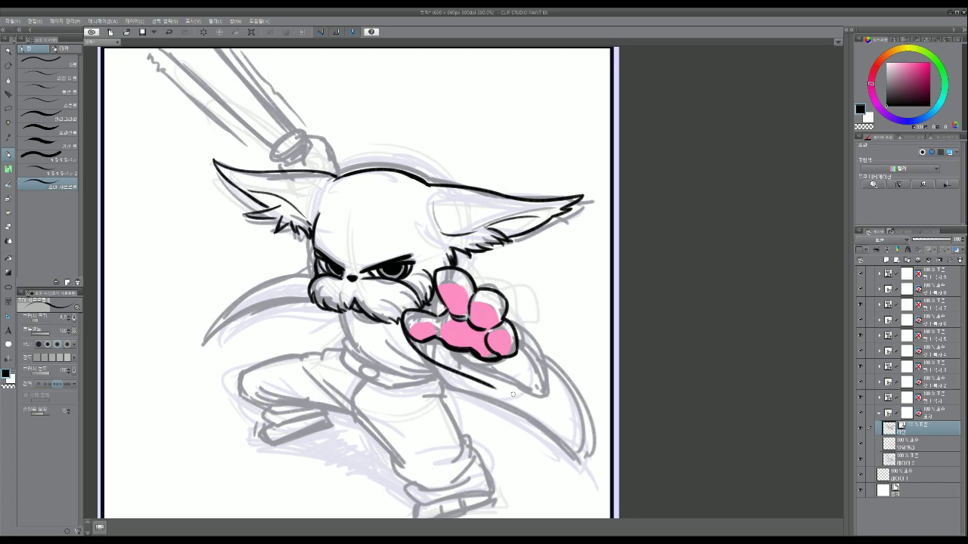
key("ctrl+z")
mouse_move(406, 331)
left_mouse_down()
mouse_move(524, 404)
mouse_move(574, 462)
left_mouse_up()
key("ctrl+z")
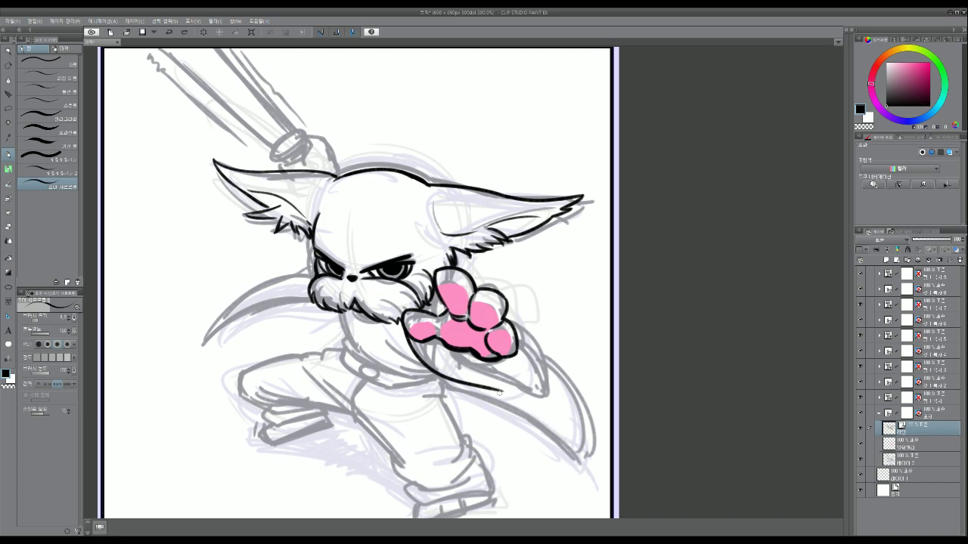
left_click_drag(496, 390, 572, 461)
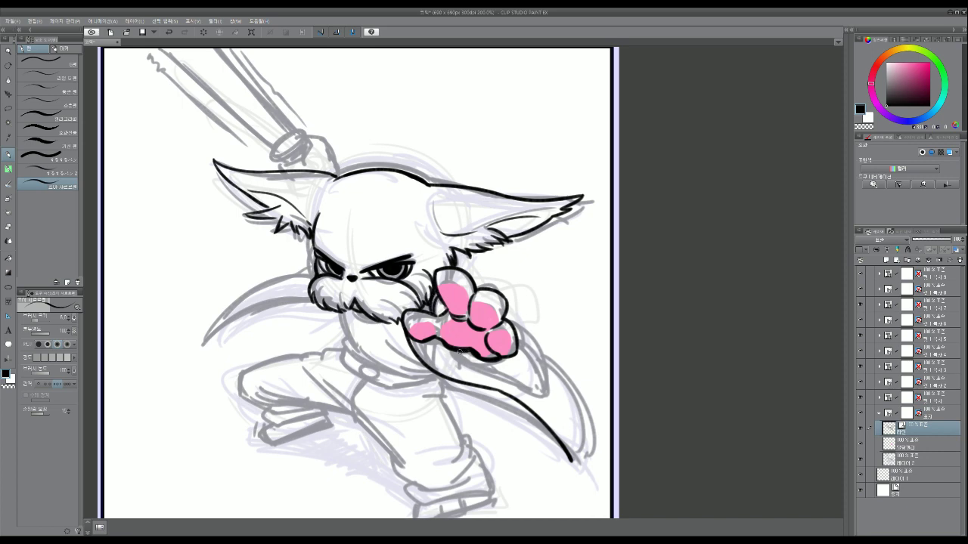
Ink the sleeve opening beneath the paw and its outer side, redrawing the outer line that starts behind the toes.
left_click_drag(459, 352, 537, 388)
mouse_move(508, 318)
left_mouse_down()
mouse_move(547, 382)
mouse_move(529, 335)
mouse_move(546, 389)
left_mouse_up()
key("ctrl+z")
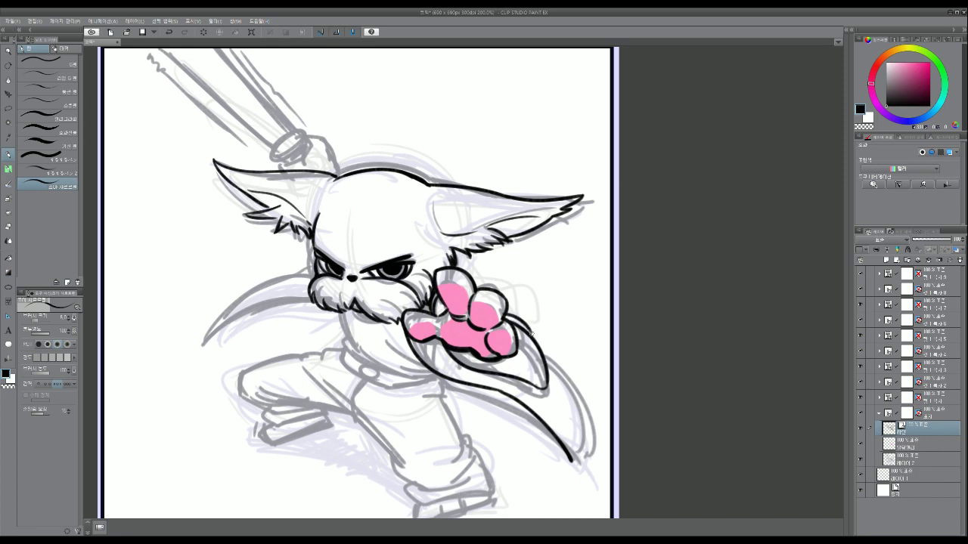
key("ctrl+z")
left_click_drag(505, 317, 535, 334)
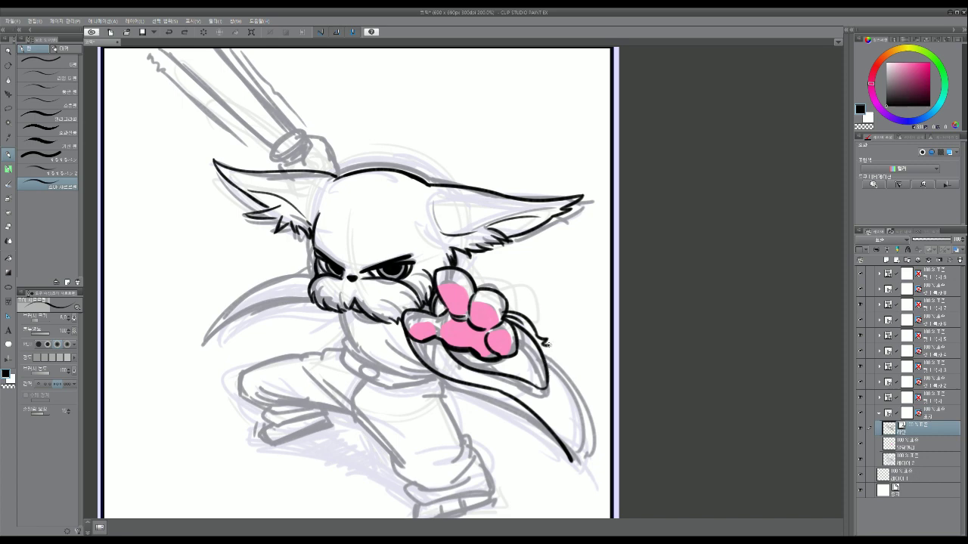
Complete the sleeve's ragged outer edge down to its corner and add a parallel inner rim line.
left_click_drag(547, 344, 546, 384)
key("ctrl+z")
left_click_drag(546, 349, 550, 386)
left_click_drag(492, 368, 544, 384)
key("ctrl+z")
left_click_drag(492, 367, 546, 377)
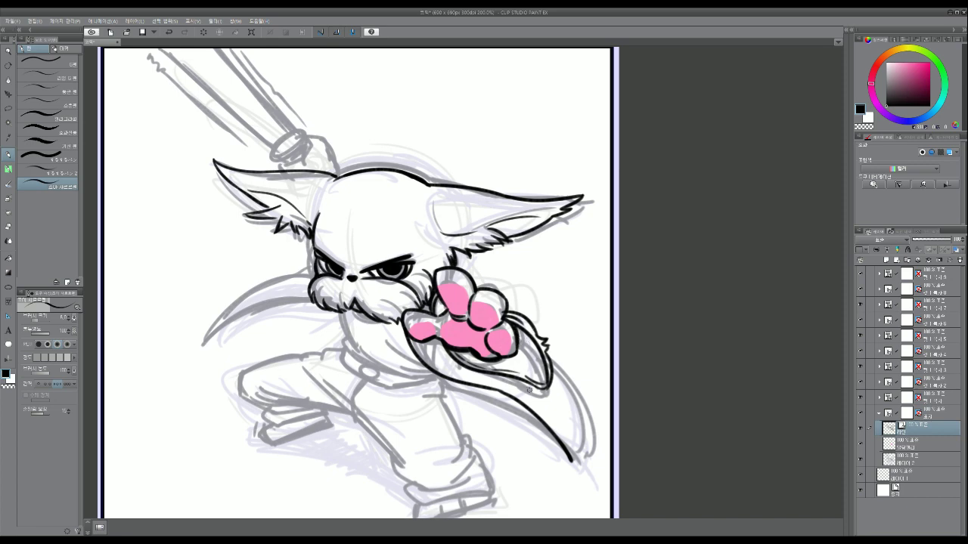
Ink the paw-side cape's fold strokes, outer edge and dark tip, plus the small folded shape between ear and paw.
left_click_drag(548, 383, 531, 369)
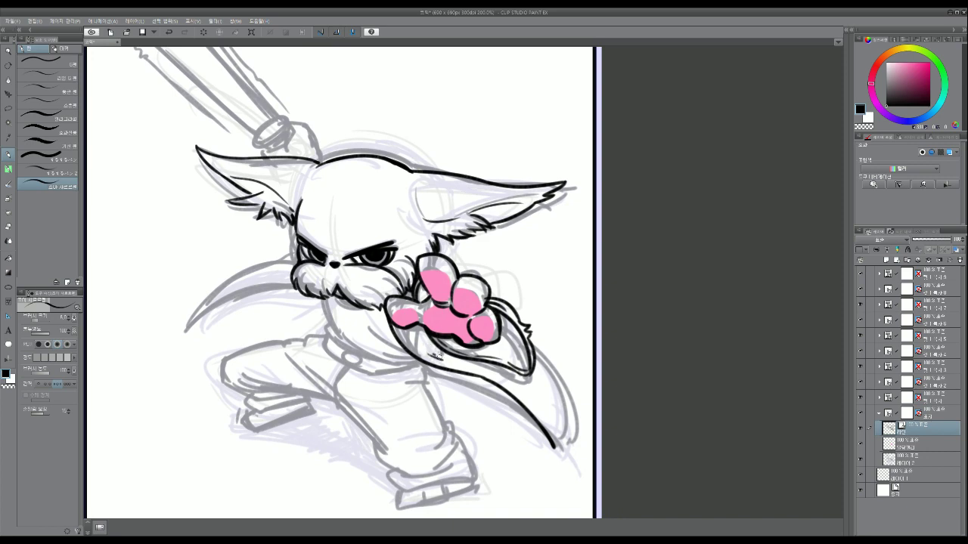
mouse_move(446, 361)
left_mouse_down()
mouse_move(516, 329)
mouse_move(452, 356)
left_mouse_up()
left_click_drag(507, 384, 522, 393)
mouse_move(517, 385)
left_mouse_down()
mouse_move(529, 396)
mouse_move(550, 369)
left_mouse_up()
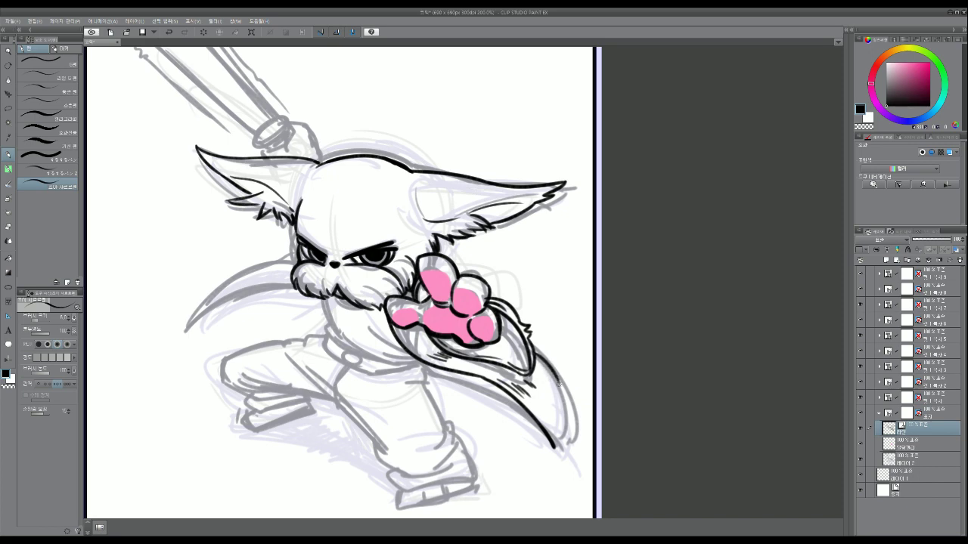
mouse_move(534, 353)
left_mouse_down()
mouse_move(565, 425)
mouse_move(564, 443)
mouse_move(543, 363)
mouse_move(562, 438)
mouse_move(555, 451)
mouse_move(549, 445)
left_mouse_up()
key("ctrl+z")
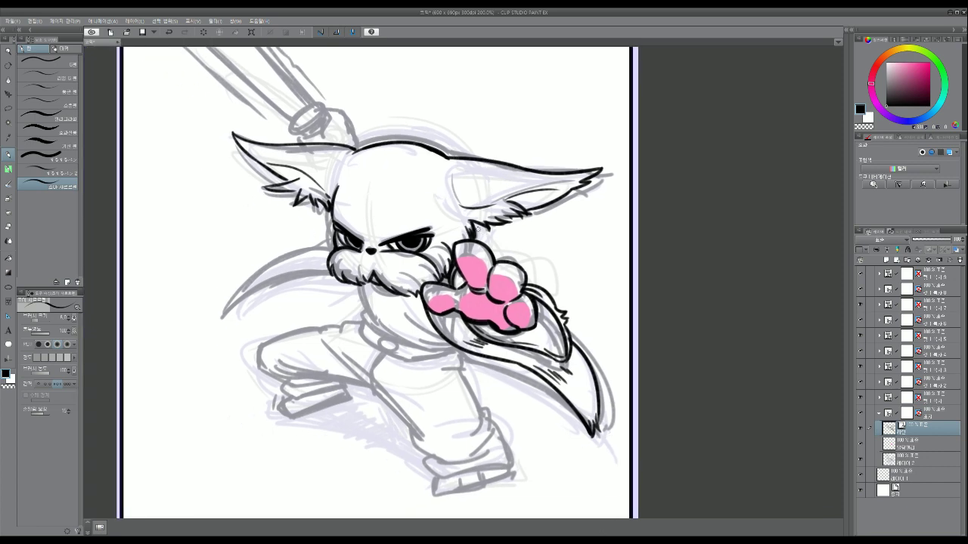
key("ctrl+z")
mouse_move(478, 230)
left_mouse_down()
mouse_move(487, 246)
mouse_move(496, 228)
mouse_move(508, 260)
left_mouse_up()
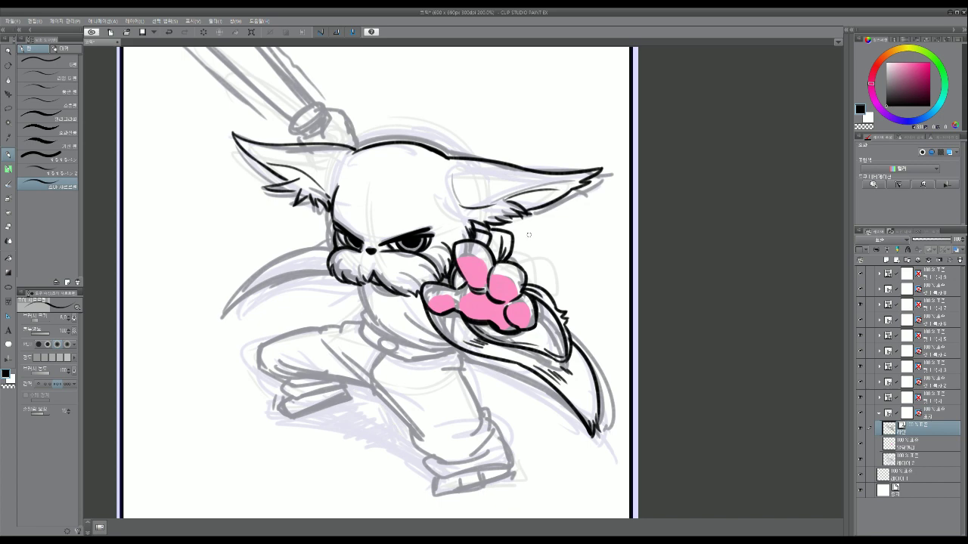
Ink the lower and upper edges of the cape behind the face, meeting at a point, and check them without the sketch.
left_click_drag(333, 274, 234, 316)
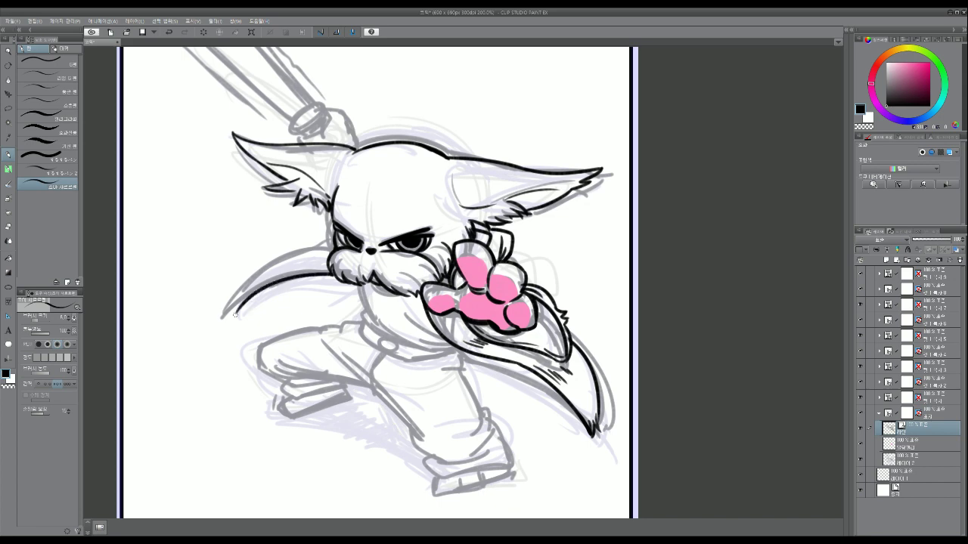
key("ctrl+z")
mouse_move(337, 274)
left_mouse_down()
mouse_move(267, 282)
mouse_move(207, 316)
left_mouse_up()
key("ctrl+z")
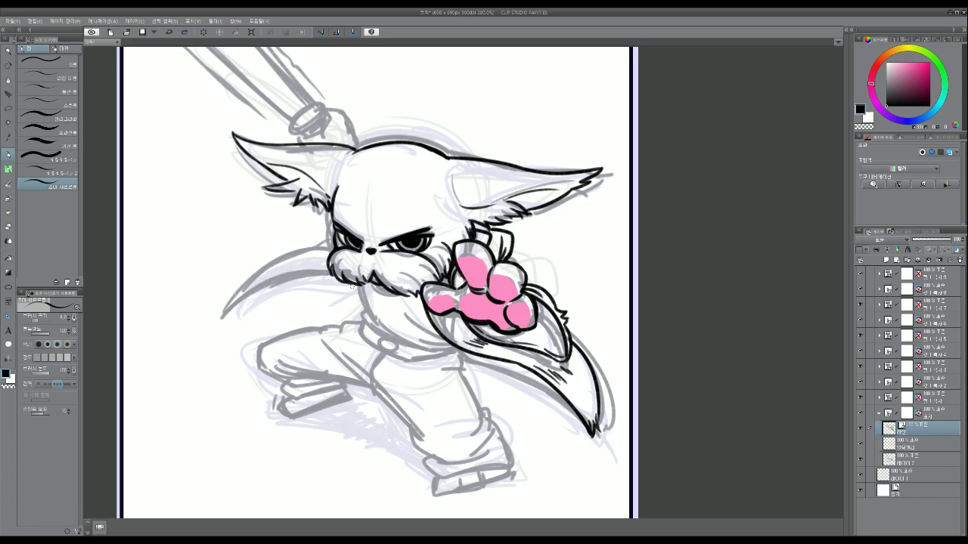
left_click_drag(354, 287, 222, 318)
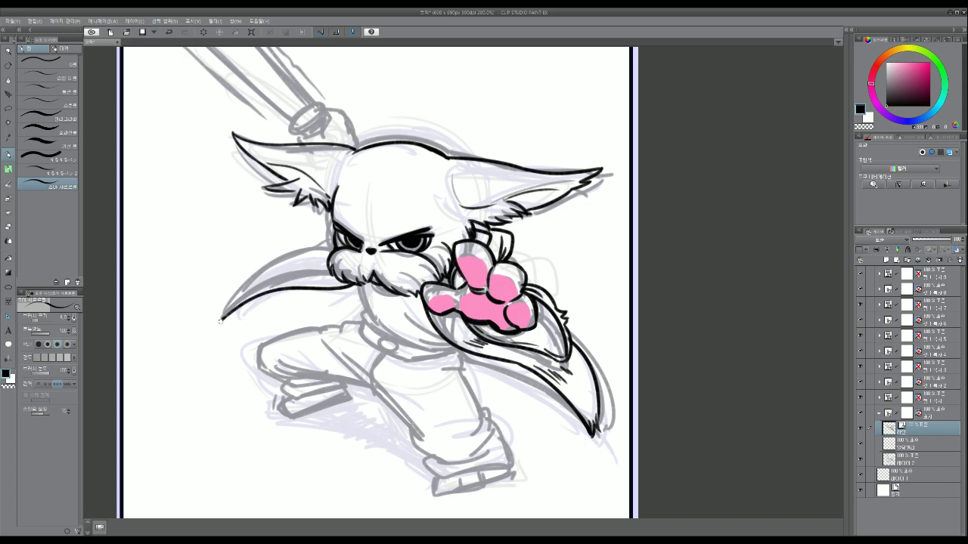
left_click_drag(219, 323, 296, 253)
key("ctrl+z")
left_click_drag(219, 325, 308, 244)
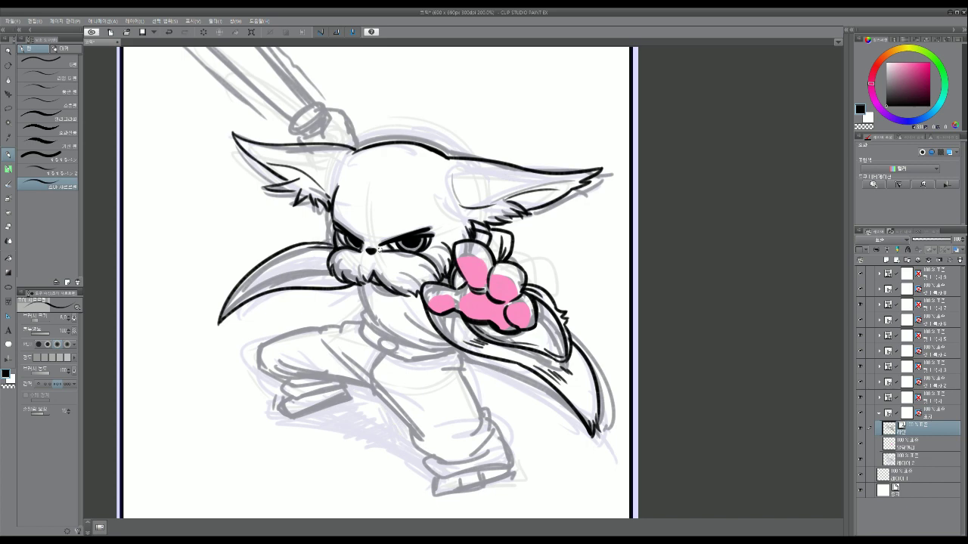
left_click_drag(320, 243, 334, 239)
left_click(861, 458)
left_click(862, 458)
Ink the torso's outline and cloth folds, and the curved belt with its buckle, redoing the weak strokes.
mouse_move(359, 284)
left_mouse_down()
mouse_move(370, 325)
mouse_move(428, 350)
left_mouse_up()
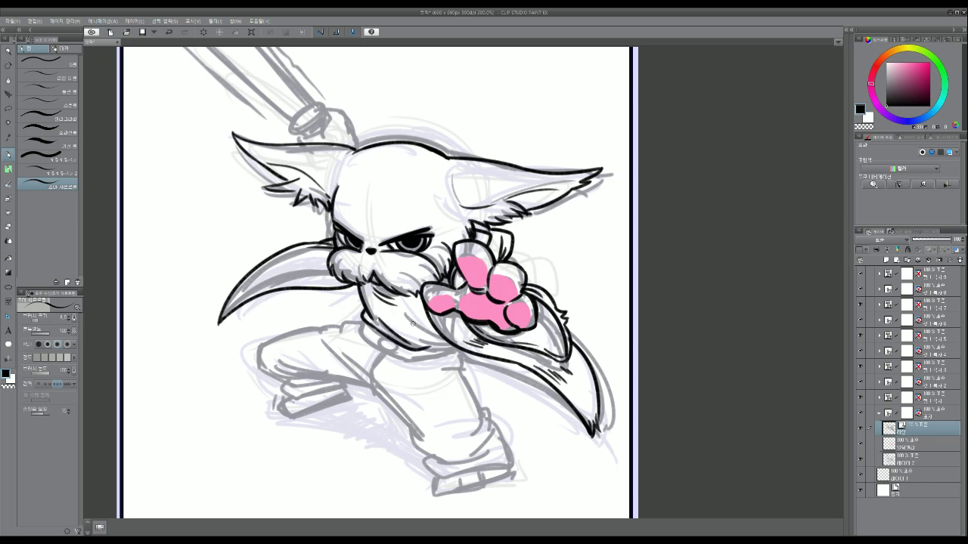
left_click_drag(406, 319, 452, 348)
key("ctrl+z")
key("ctrl+z")
mouse_move(366, 325)
left_mouse_down()
mouse_move(393, 352)
mouse_move(455, 350)
left_mouse_up()
key("ctrl+z")
mouse_move(387, 340)
left_mouse_down()
mouse_move(406, 355)
mouse_move(387, 346)
mouse_move(397, 354)
left_mouse_up()
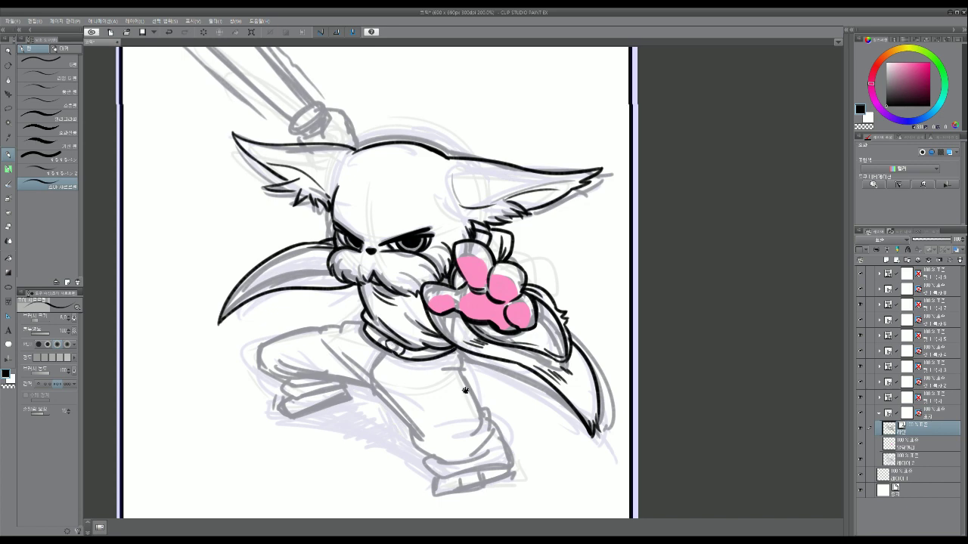
Ink the trousers' waist and folds, and the extended leg's outline down to its cuff and toed foot.
mouse_move(464, 388)
left_mouse_down()
mouse_move(448, 365)
mouse_move(463, 368)
left_mouse_up()
left_click_drag(455, 327, 453, 350)
left_click_drag(378, 326, 388, 332)
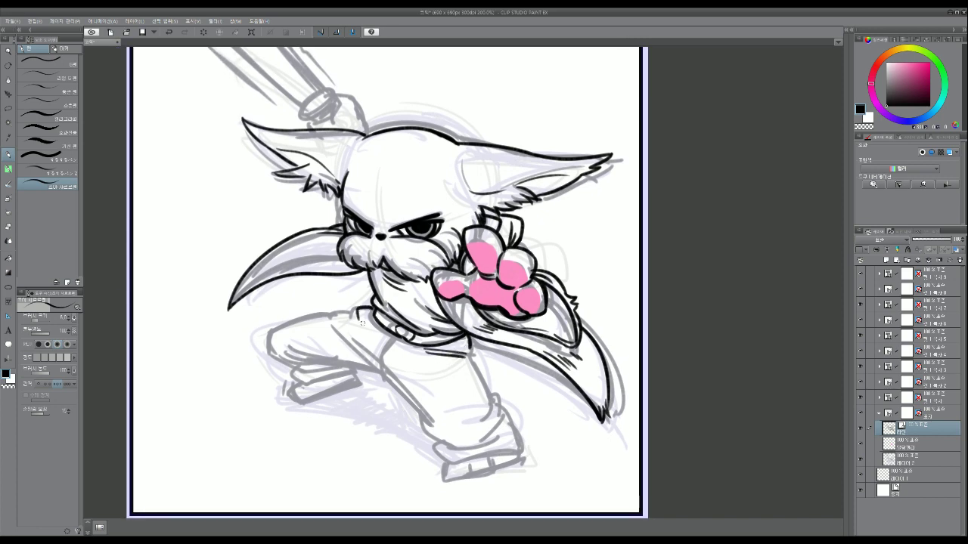
mouse_move(459, 401)
left_mouse_down()
mouse_move(427, 365)
mouse_move(469, 391)
mouse_move(451, 399)
left_mouse_up()
mouse_move(321, 305)
left_mouse_down()
mouse_move(382, 358)
mouse_move(378, 371)
mouse_move(414, 405)
mouse_move(398, 404)
mouse_move(433, 411)
mouse_move(472, 387)
mouse_move(464, 403)
left_mouse_up()
left_click_drag(404, 406, 398, 411)
mouse_move(411, 425)
left_mouse_down()
mouse_move(478, 414)
mouse_move(474, 382)
mouse_move(486, 410)
mouse_move(471, 430)
mouse_move(447, 398)
left_mouse_up()
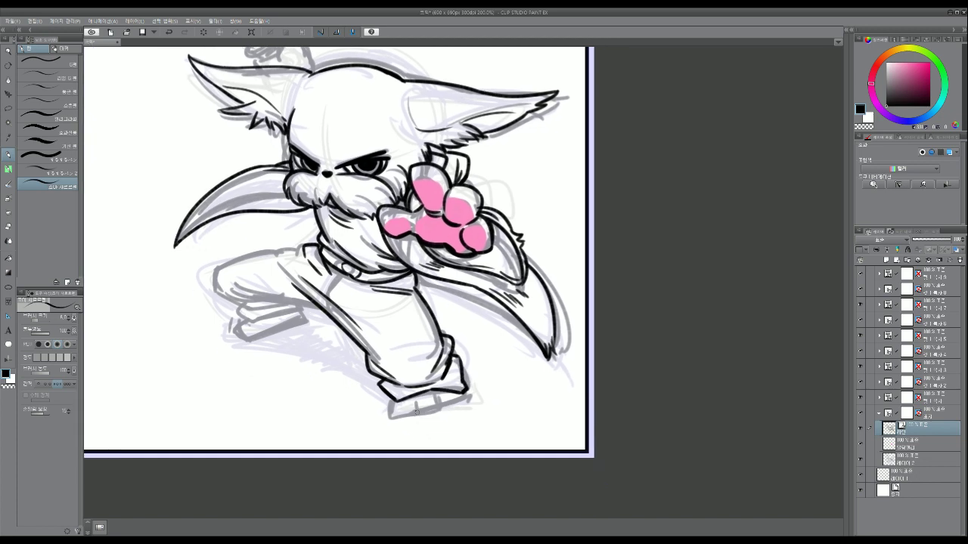
mouse_move(388, 398)
left_mouse_down()
mouse_move(411, 400)
mouse_move(414, 407)
mouse_move(391, 415)
mouse_move(536, 380)
left_mouse_up()
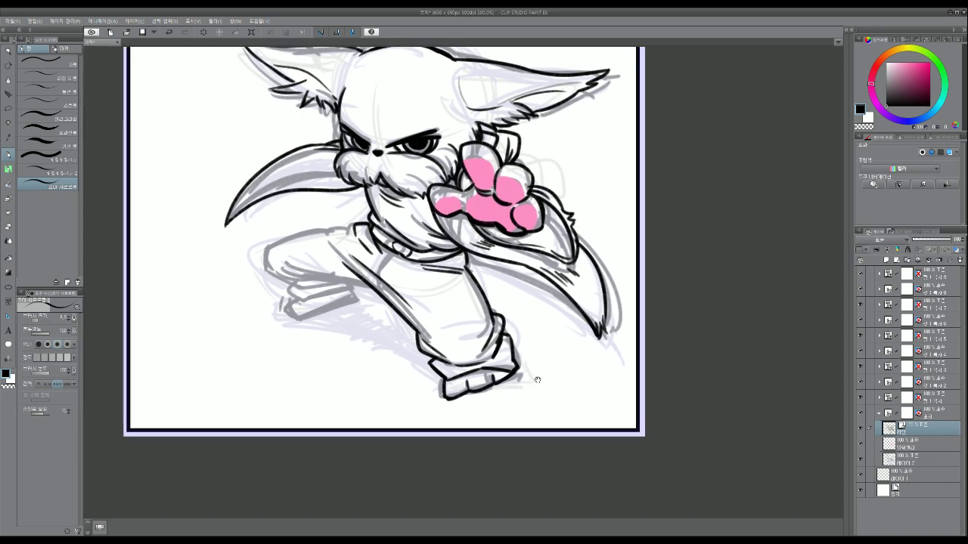
Ink the bent leg's upper edge from the waist around the knee, redoing the weak strokes.
mouse_move(460, 407)
left_mouse_down()
mouse_move(578, 421)
mouse_move(606, 449)
left_mouse_up()
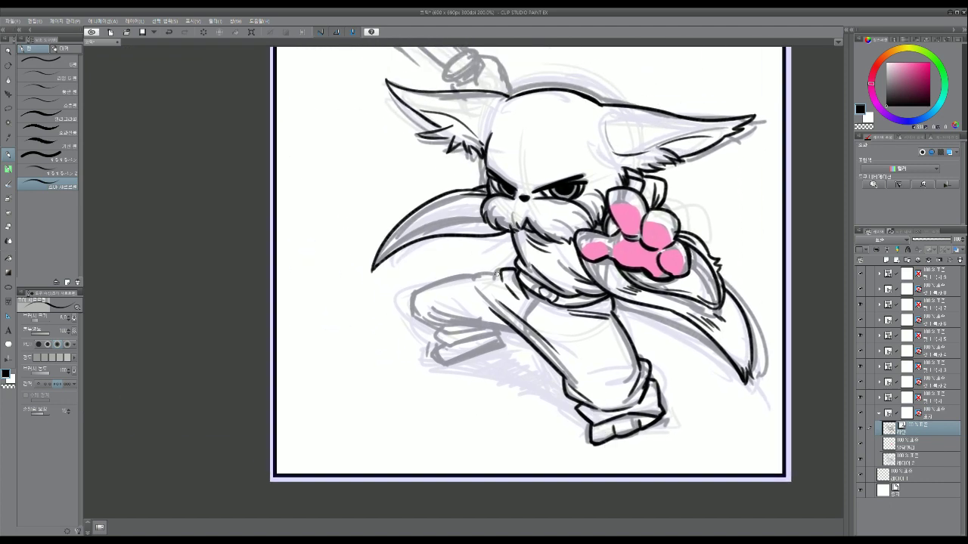
left_click_drag(502, 271, 417, 285)
key("ctrl+z")
mouse_move(502, 272)
left_mouse_down()
mouse_move(459, 278)
mouse_move(492, 300)
mouse_move(456, 278)
mouse_move(416, 291)
mouse_move(414, 304)
mouse_move(442, 326)
mouse_move(527, 340)
left_mouse_up()
key("ctrl+z")
key("ctrl+z")
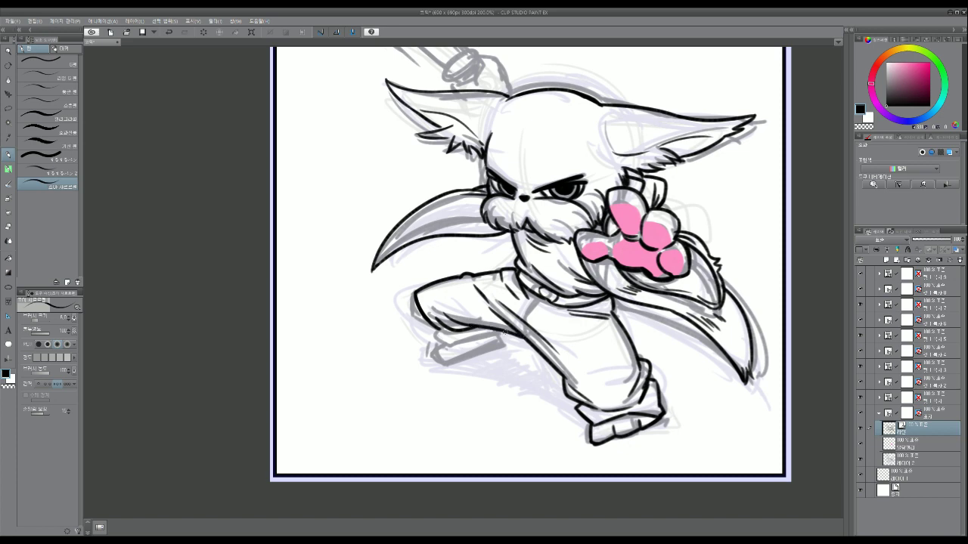
Ink the bent leg's underside, its rolled cuff and the foot below it.
left_click_drag(474, 326, 528, 339)
left_click_drag(480, 312, 517, 332)
key("ctrl+z")
mouse_move(441, 334)
left_mouse_down()
mouse_move(469, 330)
mouse_move(451, 347)
mouse_move(491, 332)
left_mouse_up()
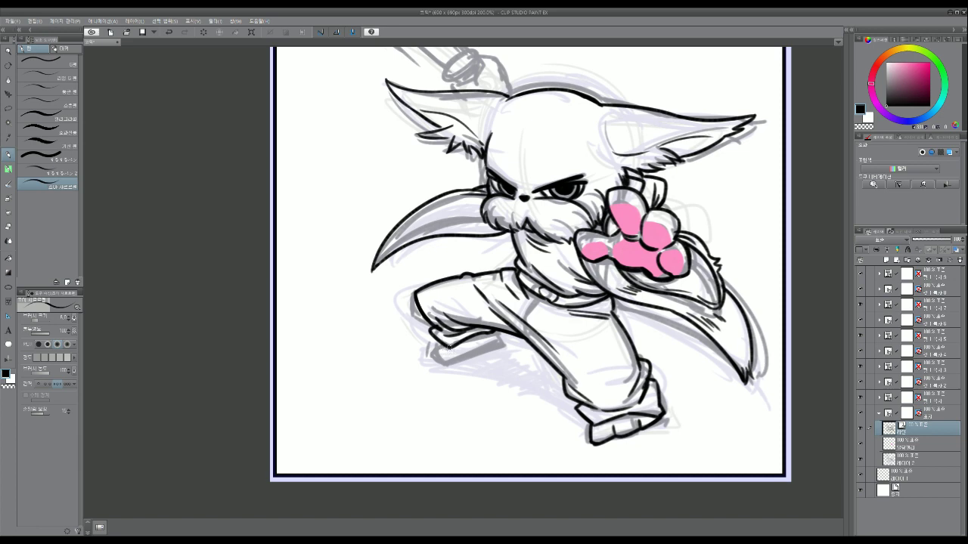
mouse_move(450, 346)
left_mouse_down()
mouse_move(452, 365)
mouse_move(467, 361)
mouse_move(492, 332)
left_mouse_up()
Ink the raised arm and paw behind the ear, with the ring-shaped sword guard over the sketch.
mouse_move(551, 222)
left_mouse_down()
mouse_move(570, 346)
mouse_move(564, 325)
mouse_move(552, 336)
left_mouse_up()
mouse_move(449, 211)
left_mouse_down()
mouse_move(455, 220)
mouse_move(476, 212)
mouse_move(476, 183)
mouse_move(499, 198)
mouse_move(505, 224)
mouse_move(490, 260)
left_mouse_up()
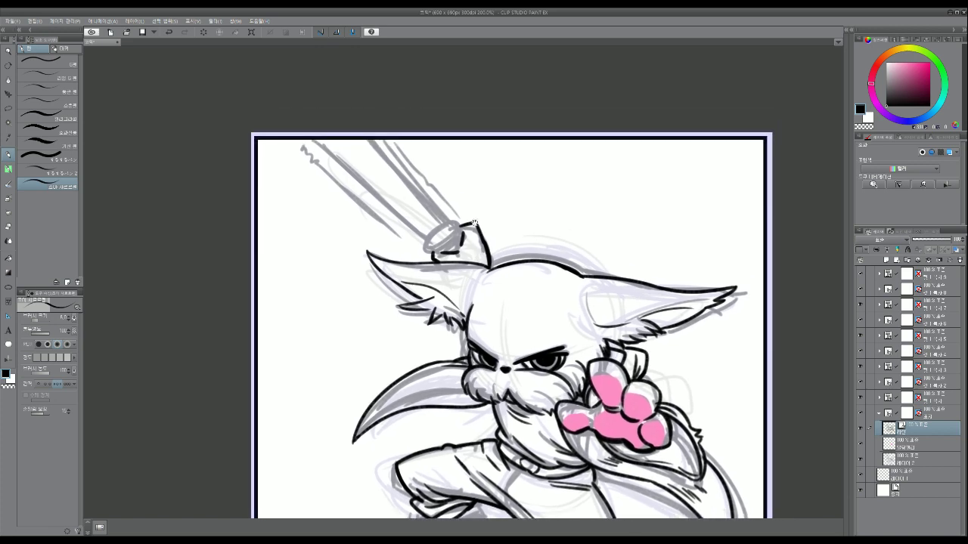
mouse_move(425, 242)
left_mouse_down()
mouse_move(451, 236)
mouse_move(438, 242)
mouse_move(457, 221)
mouse_move(430, 254)
mouse_move(461, 214)
mouse_move(451, 243)
mouse_move(460, 244)
left_mouse_up()
key("ctrl+z")
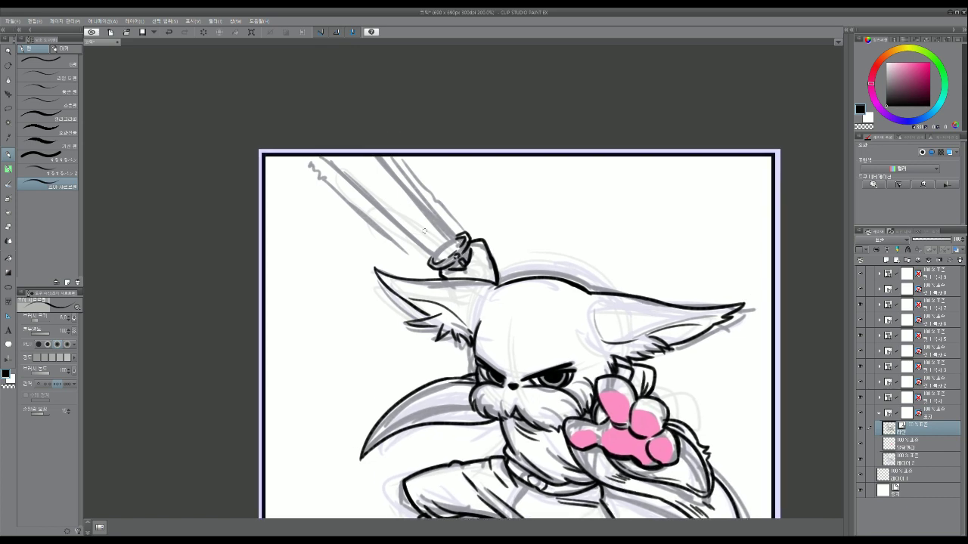
Clear the rough sketch layer, rename it 밑색 and check the clean line art as a whole.
left_click_drag(407, 217, 347, 128)
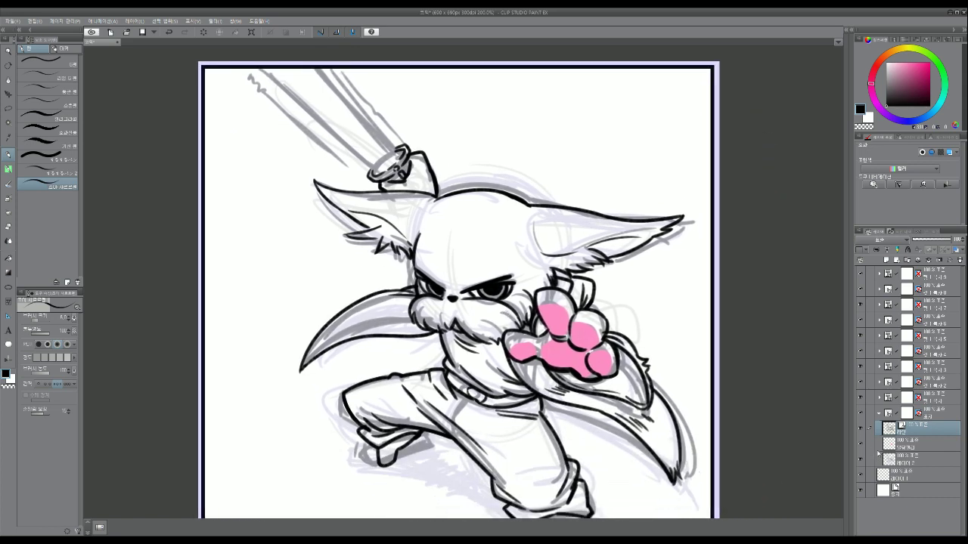
left_click(912, 457)
key("Delete")
left_click_drag(705, 480, 712, 414)
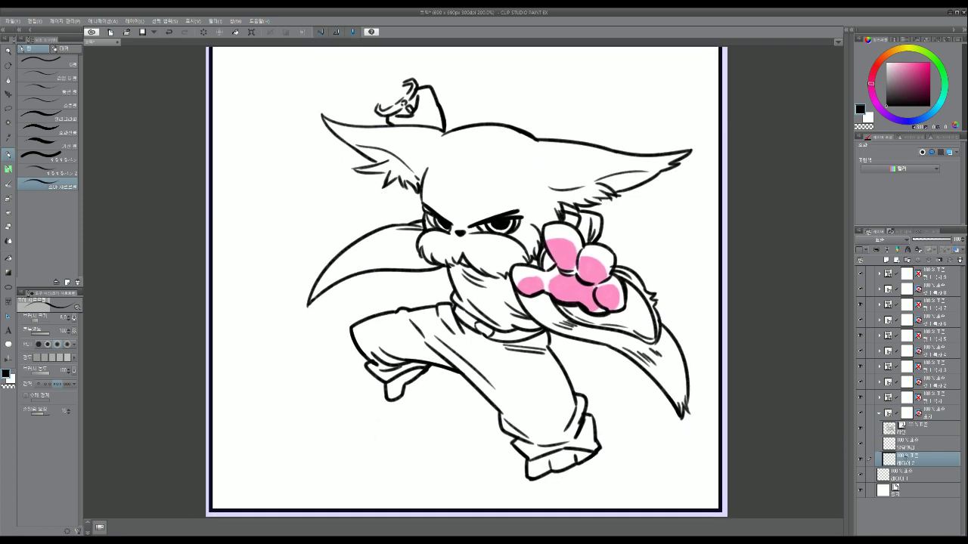
double_click(906, 462)
type("밑색")
key("Return")
scroll(607, 422, "down", 2)
left_click_drag(590, 435, 576, 422)
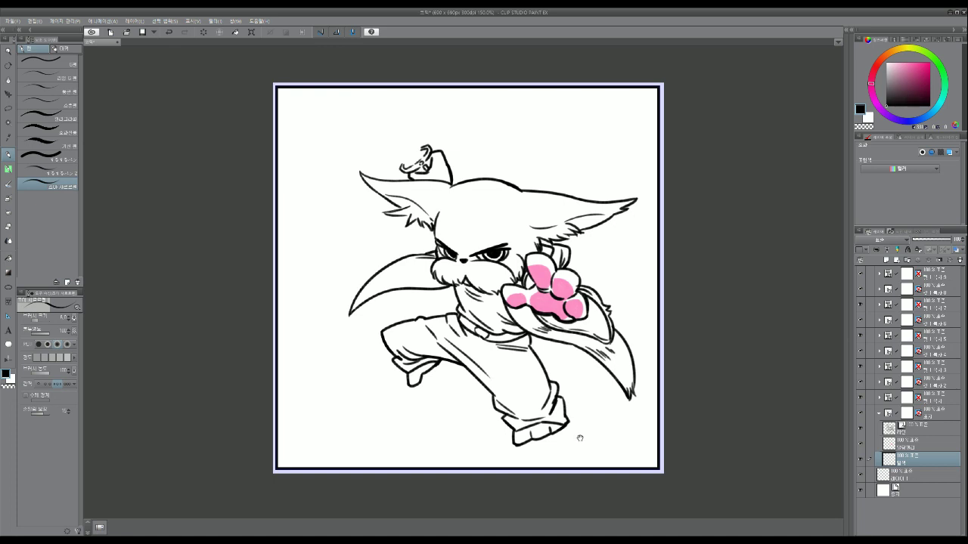
left_click_drag(572, 436, 587, 428)
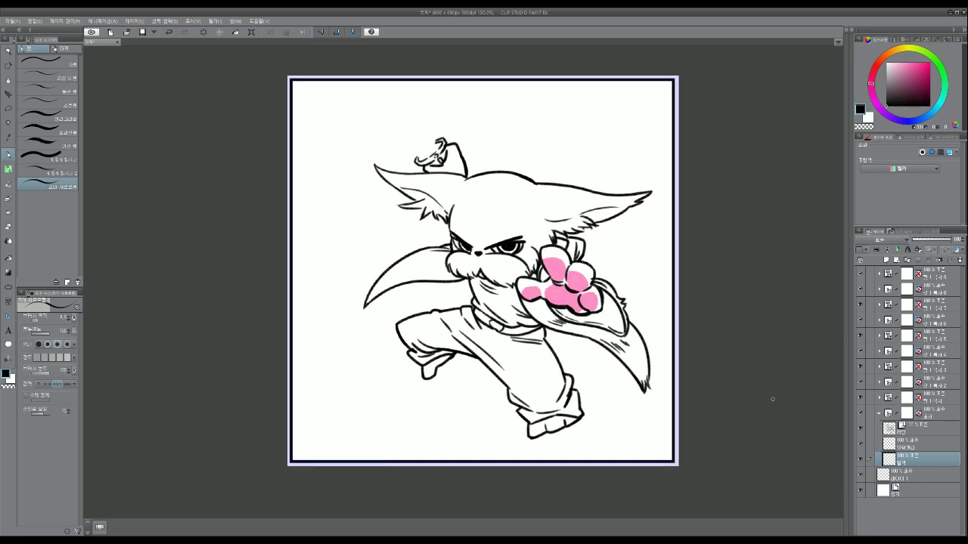
Erase the bent leg's underside line and cuff folds on the line art layer.
left_click(913, 425)
scroll(525, 433, "up", 2)
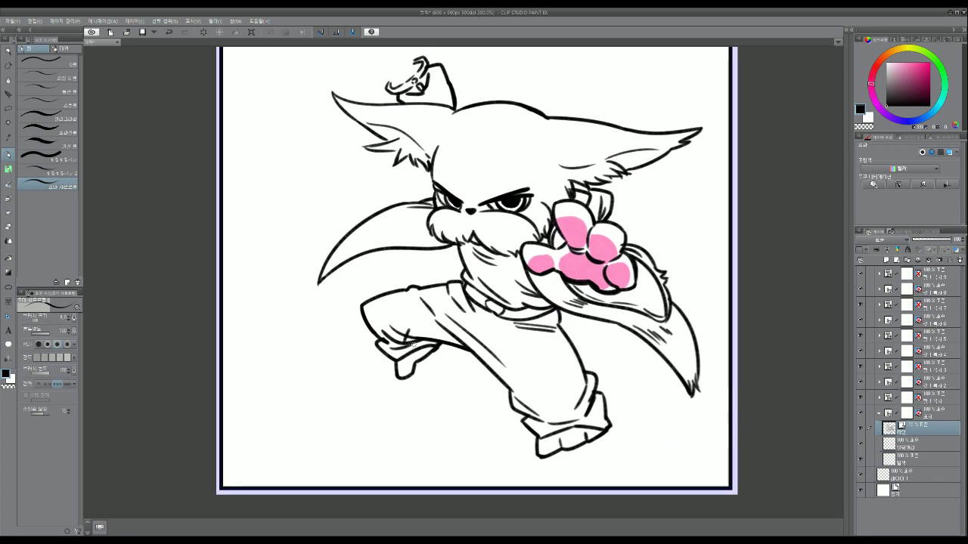
key("e")
mouse_move(409, 331)
left_mouse_down()
mouse_move(404, 339)
mouse_move(465, 350)
left_mouse_up()
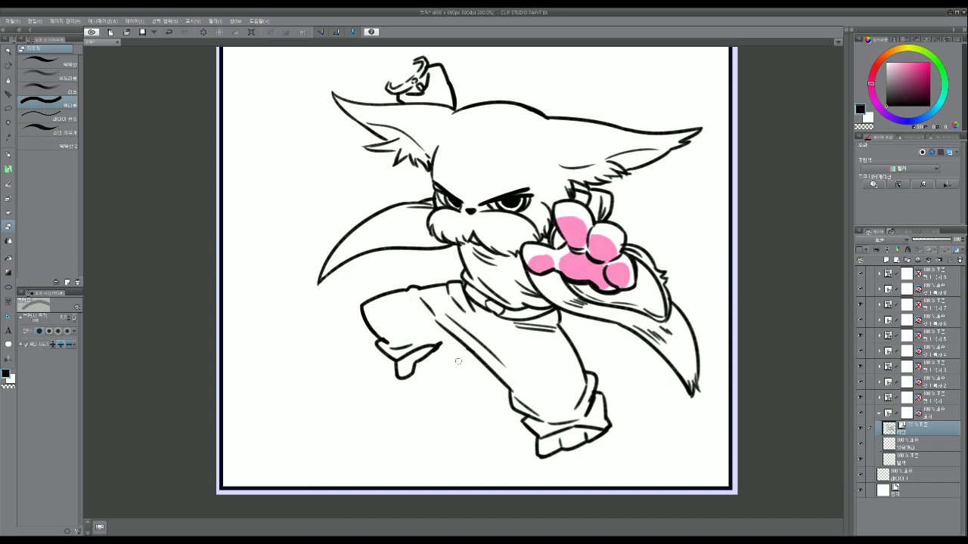
Redraw the bent leg's underside and cuff fold with the pen, retrying the long stroke until it suits.
key("p")
mouse_move(390, 345)
left_mouse_down()
mouse_move(424, 339)
mouse_move(436, 357)
mouse_move(386, 342)
mouse_move(431, 339)
mouse_move(464, 351)
mouse_move(399, 340)
mouse_move(469, 352)
left_mouse_up()
key("ctrl+z")
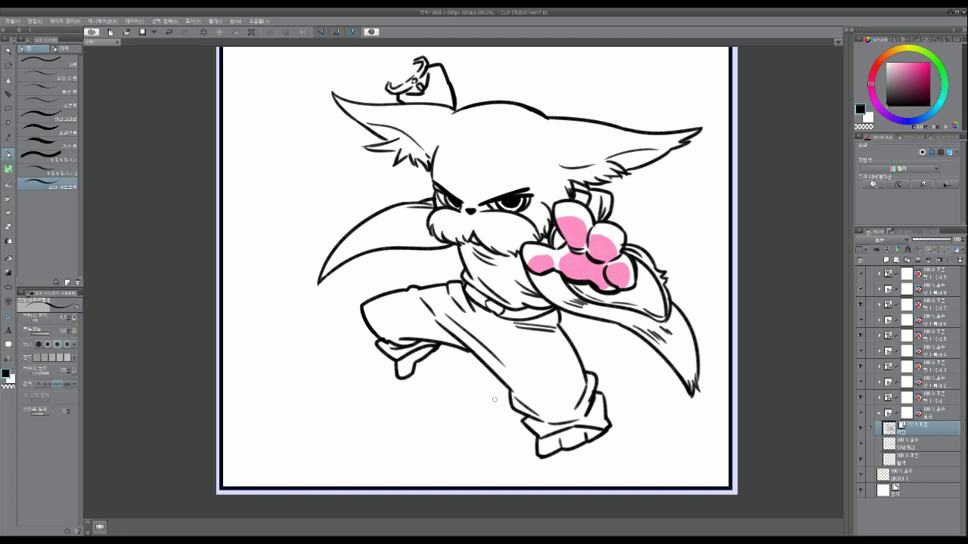
key("ctrl+z")
key("ctrl+z")
mouse_move(397, 341)
left_mouse_down()
mouse_move(483, 360)
mouse_move(477, 353)
left_mouse_up()
key("ctrl+z")
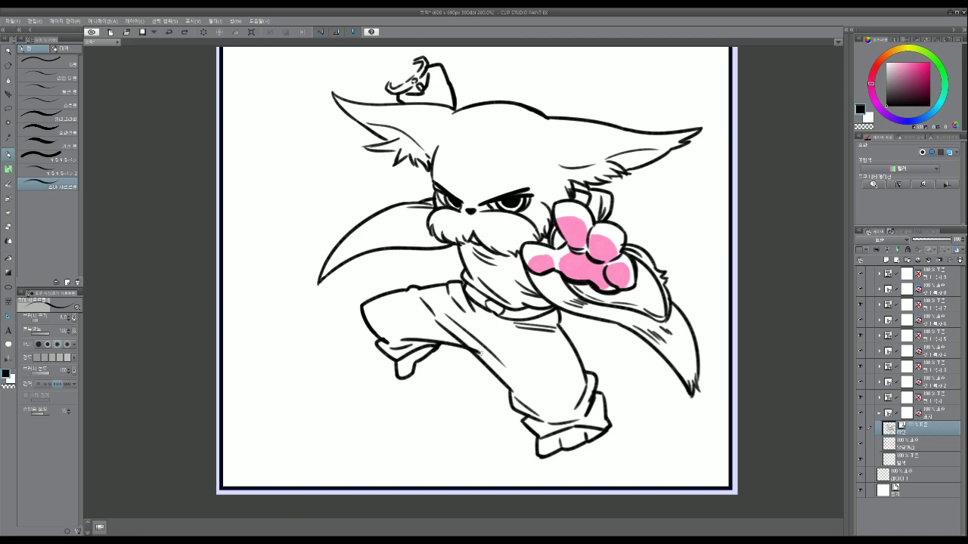
key("ctrl+z")
left_click_drag(401, 338, 474, 354)
key("ctrl+z")
left_click_drag(400, 340, 473, 353)
key("ctrl+z")
left_click_drag(403, 339, 473, 354)
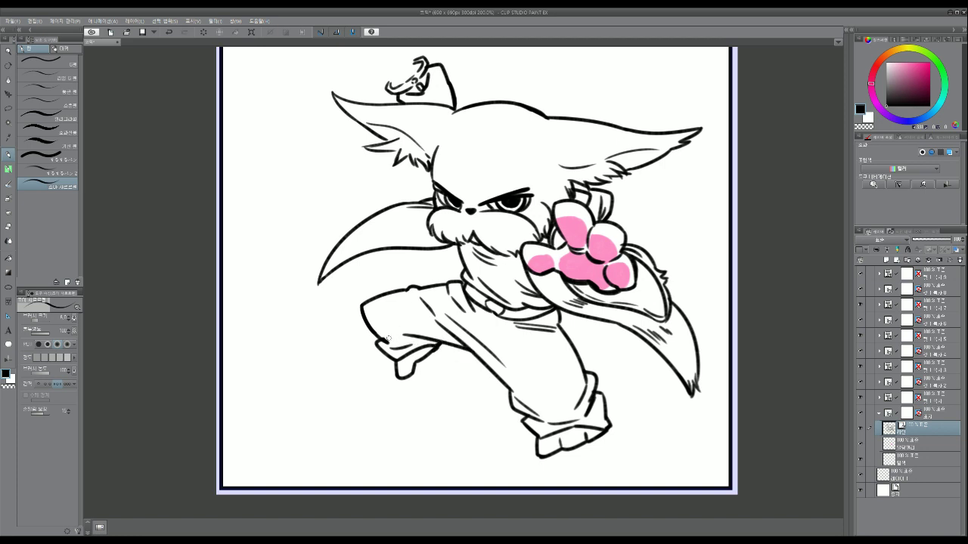
mouse_move(388, 339)
left_mouse_down()
mouse_move(446, 344)
mouse_move(412, 335)
left_mouse_up()
Erase the bent thigh's underside and the extended leg's inner line, and redraw them as a smoother contour.
left_click(458, 422, "alt")
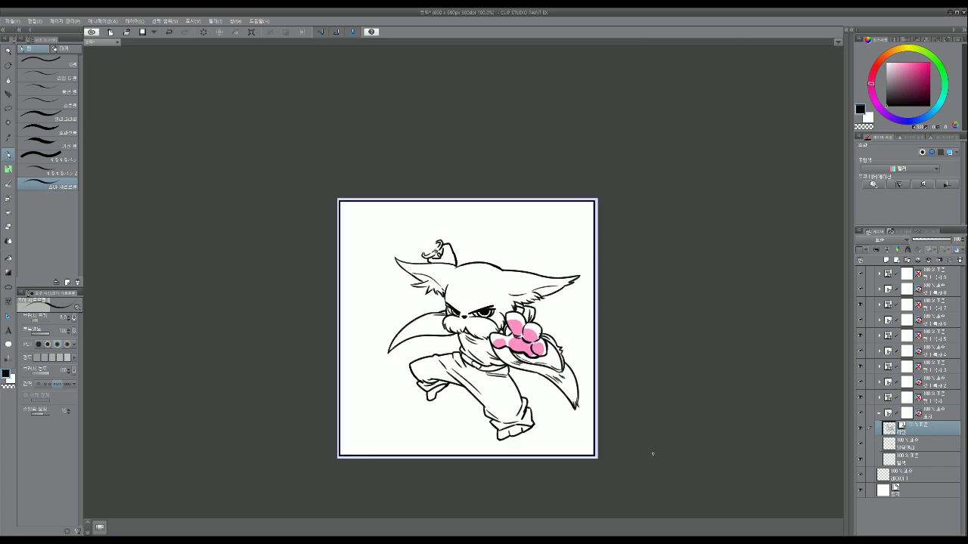
left_click(535, 435)
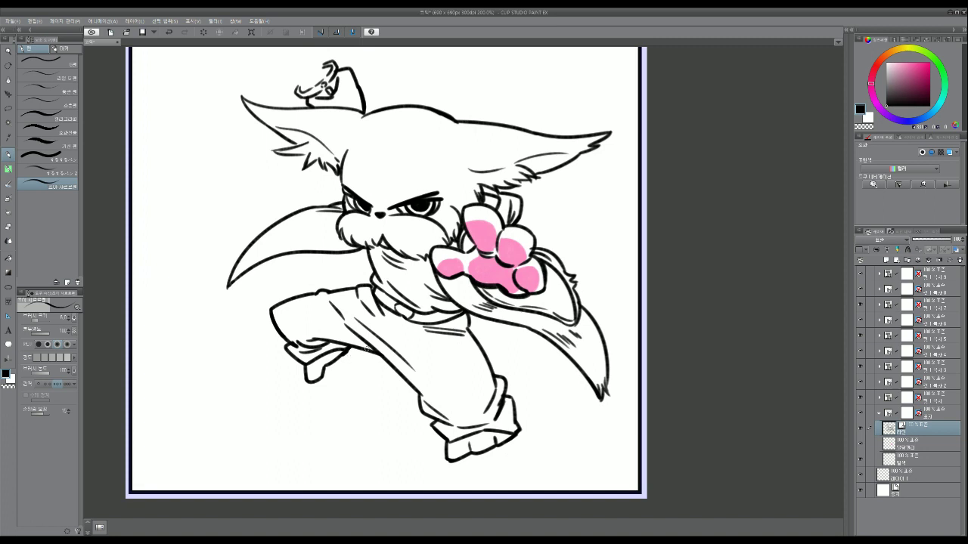
key("e")
mouse_move(393, 376)
left_mouse_down()
mouse_move(402, 359)
mouse_move(369, 337)
left_mouse_up()
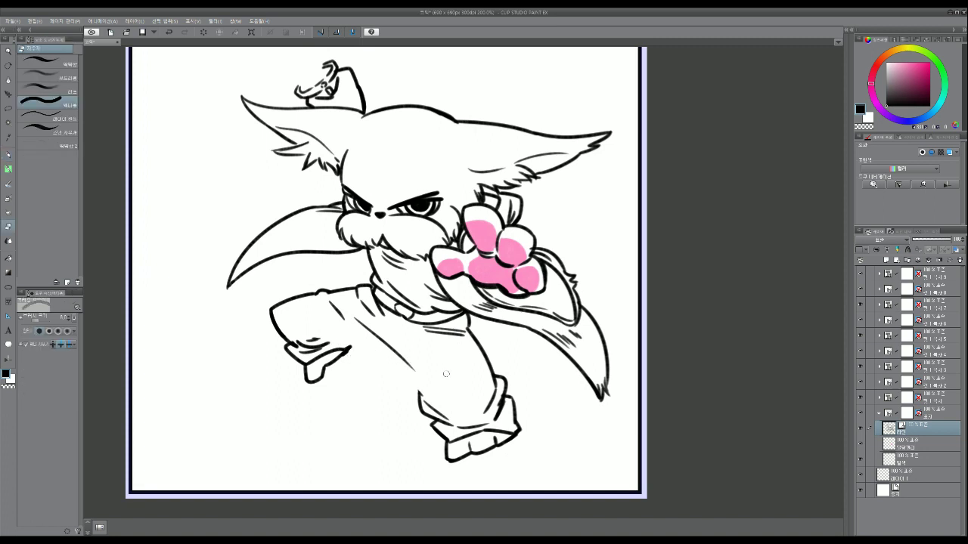
key("p")
left_click_drag(399, 355, 420, 390)
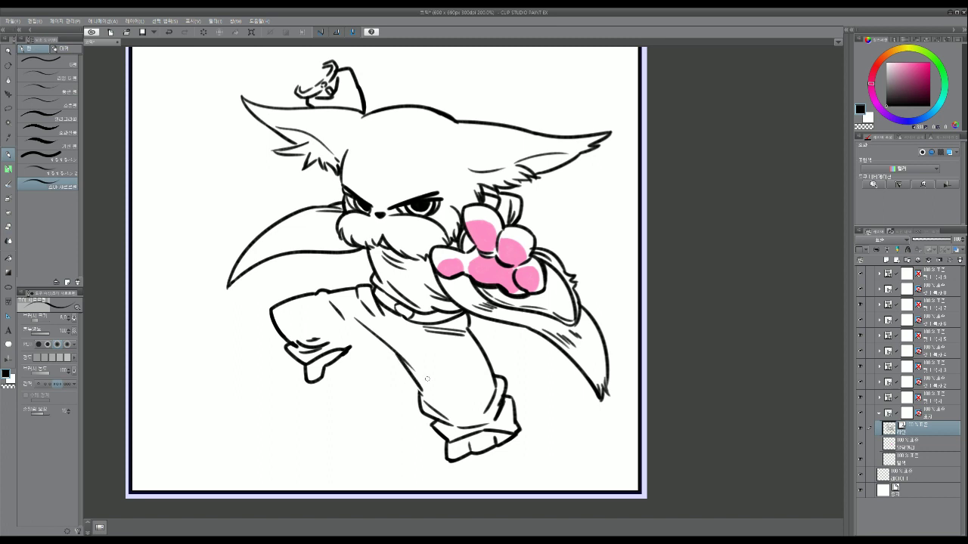
key("ctrl+z")
left_click_drag(396, 355, 421, 397)
mouse_move(321, 320)
left_mouse_down()
mouse_move(373, 340)
mouse_move(333, 332)
mouse_move(387, 344)
left_mouse_up()
key("ctrl+z")
left_click_drag(298, 340, 337, 336)
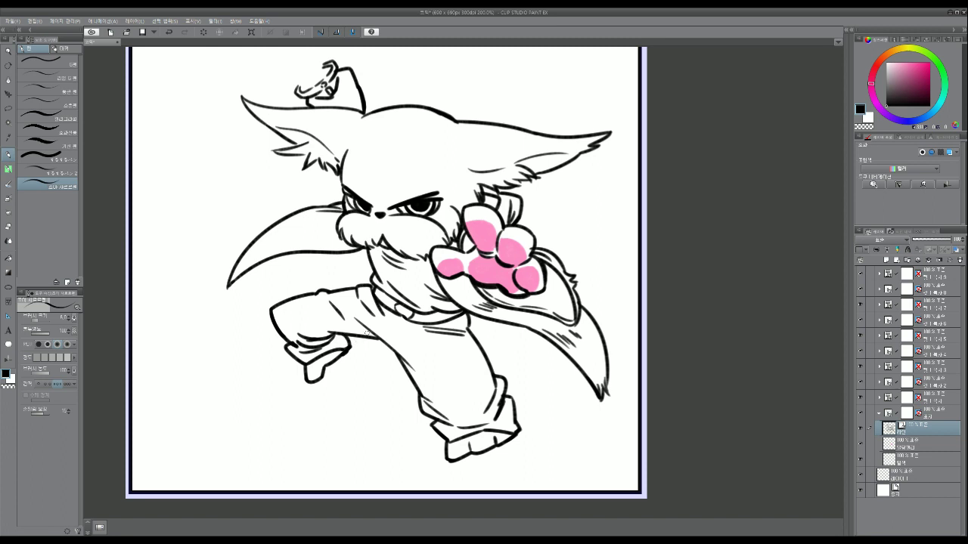
Erase the bent knee, lower leg and foot, and redraw the knee and thigh as a shorter, rounder shape.
key("e")
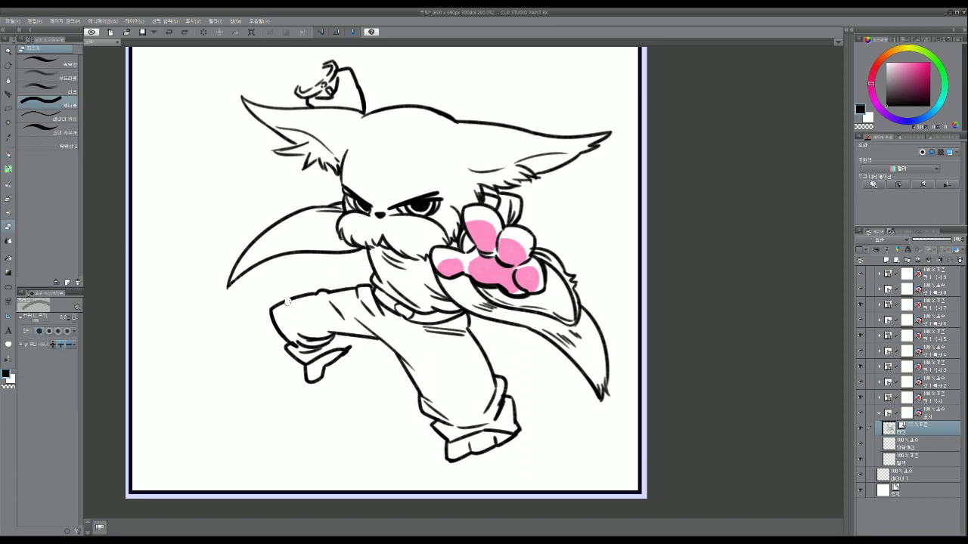
mouse_move(333, 375)
left_mouse_down()
mouse_move(321, 346)
mouse_move(336, 363)
mouse_move(348, 349)
mouse_move(280, 333)
mouse_move(270, 312)
left_mouse_up()
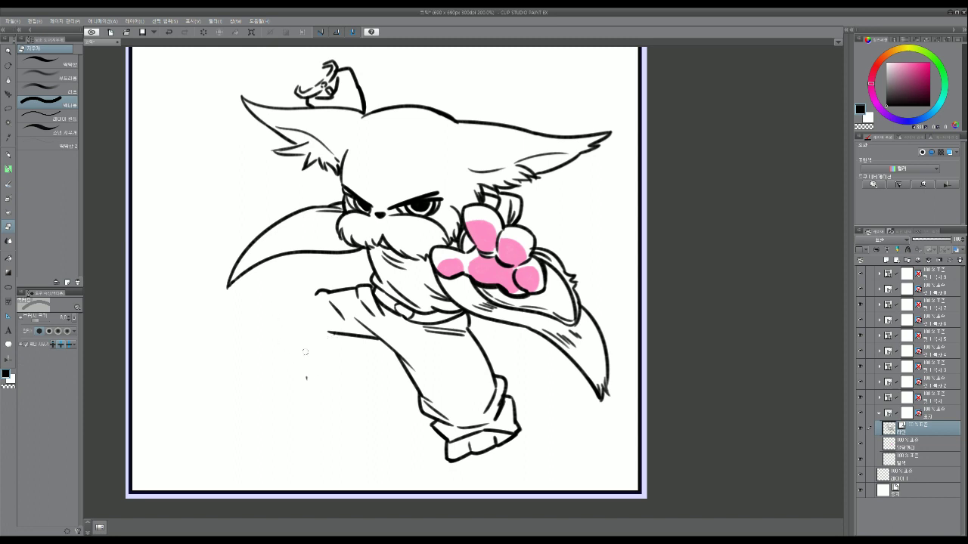
left_click_drag(331, 336, 347, 336)
key("p")
left_click_drag(318, 292, 327, 341)
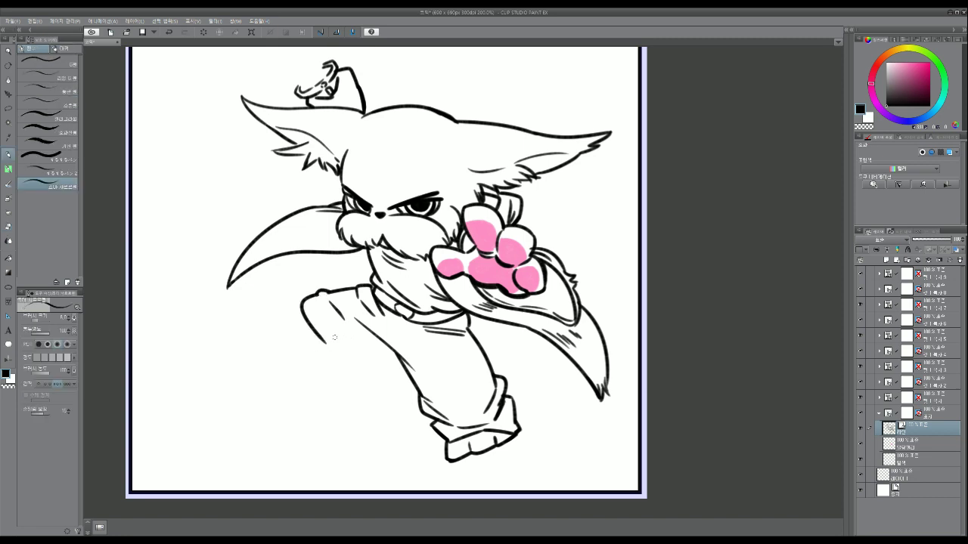
key("ctrl+z")
mouse_move(317, 294)
left_mouse_down()
mouse_move(298, 311)
mouse_move(326, 351)
left_mouse_up()
key("ctrl+z")
mouse_move(317, 294)
left_mouse_down()
mouse_move(292, 310)
mouse_move(326, 356)
mouse_move(386, 344)
left_mouse_up()
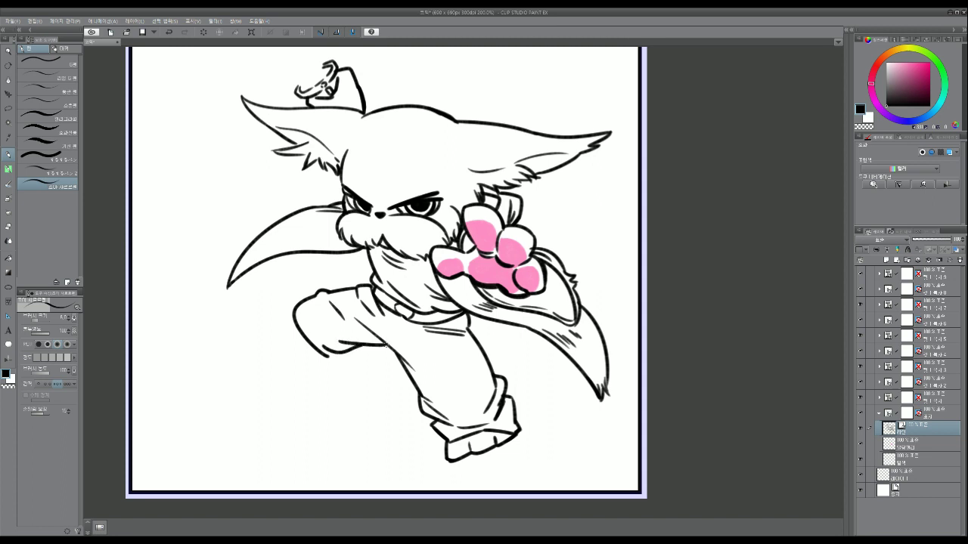
Ink the shortened bent leg's rolled cuff, foot and fold strokes.
mouse_move(315, 349)
left_mouse_down()
mouse_move(332, 357)
mouse_move(349, 366)
mouse_move(368, 347)
left_mouse_up()
key("ctrl+z")
mouse_move(334, 372)
left_mouse_down()
mouse_move(336, 389)
mouse_move(371, 350)
left_mouse_up()
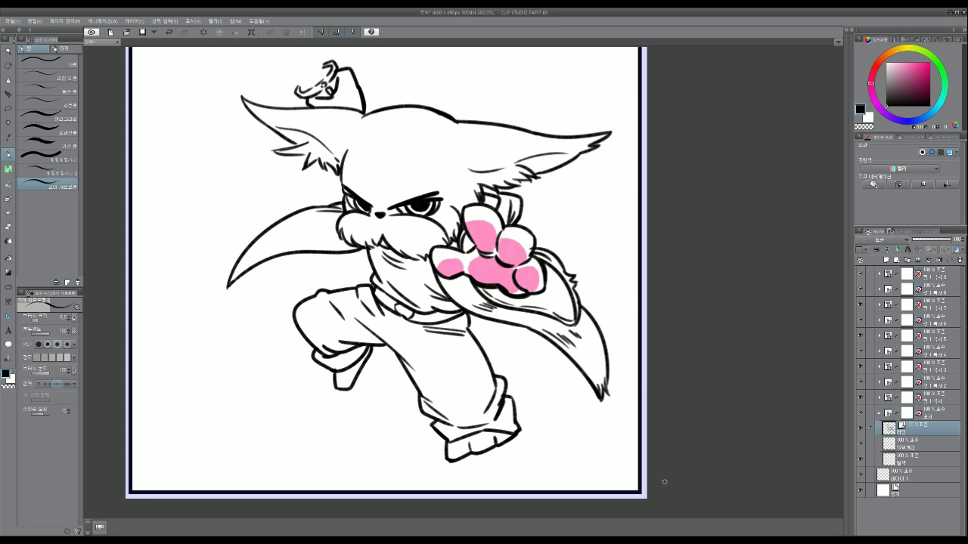
left_click_drag(340, 348, 361, 337)
left_click_drag(386, 316, 424, 337)
key("ctrl+z")
Fill the head, moustache and both ears with light orange on the 밑색 layer.
left_click(907, 463)
left_click(879, 64)
left_click(905, 65)
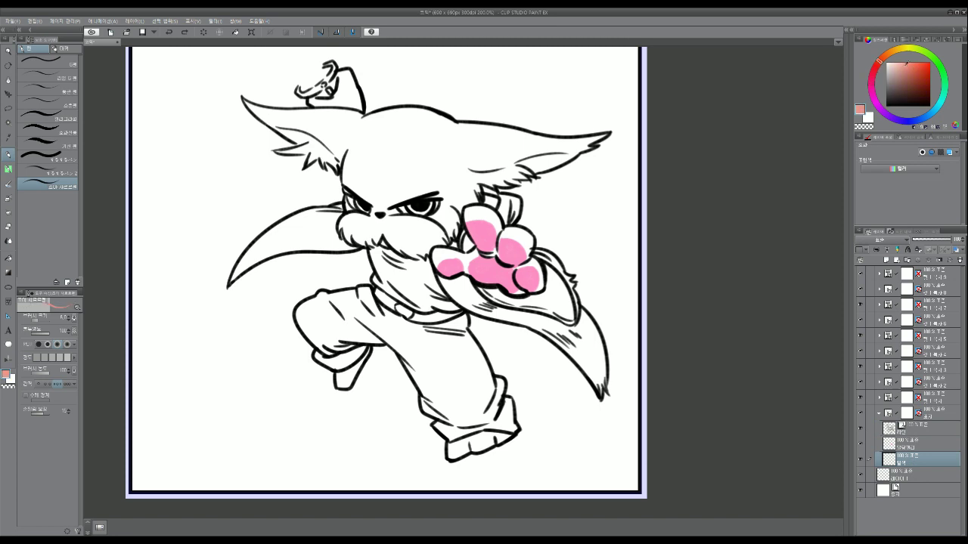
left_click(883, 57)
left_click(911, 65)
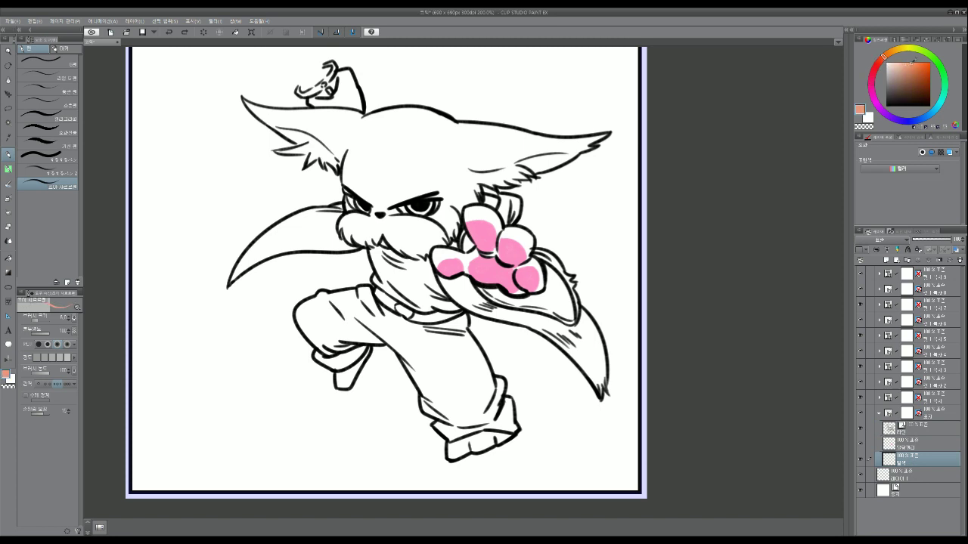
key("g")
left_click(457, 181)
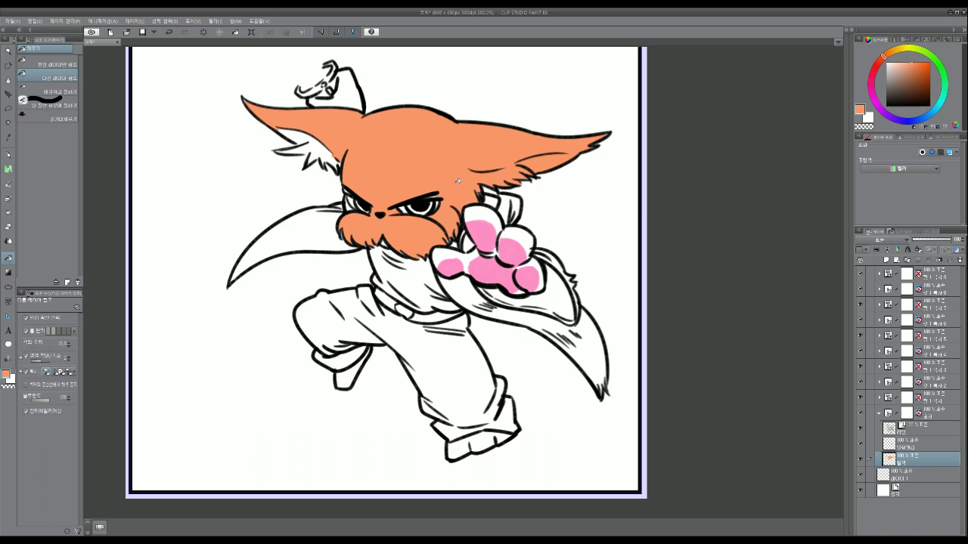
left_click(329, 140)
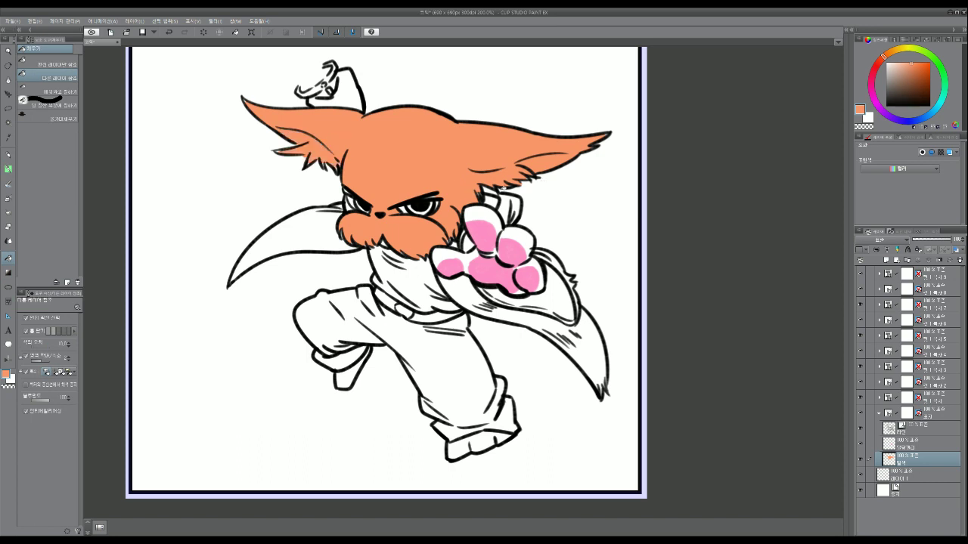
Paint orange over the unfilled gaps in the ear fringe, the whites of both eyes and the face edges.
key("p")
left_click_drag(283, 154, 274, 151)
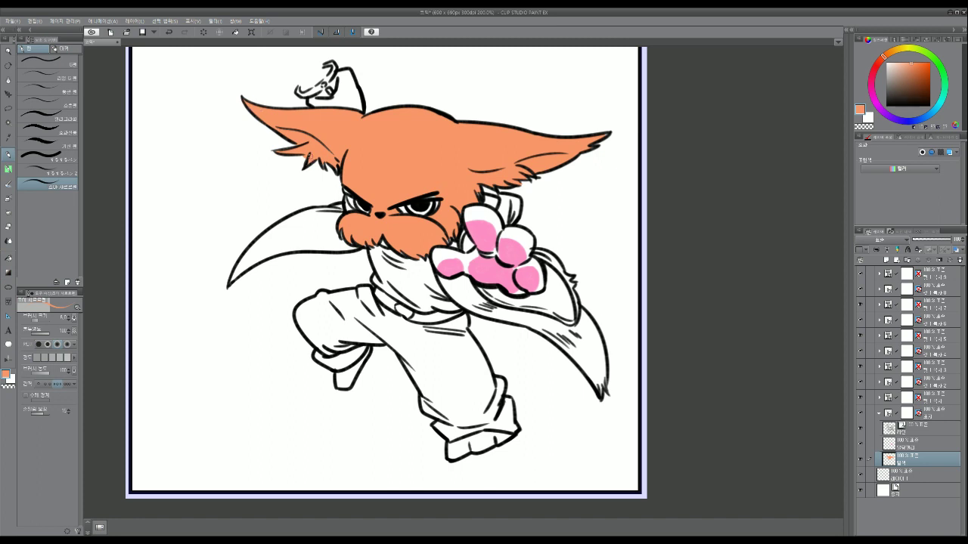
key("e")
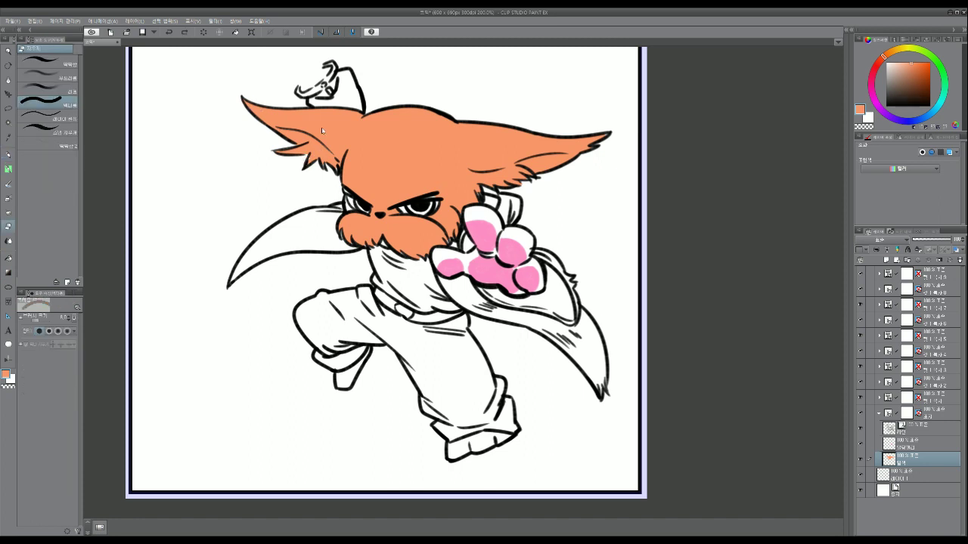
key("b")
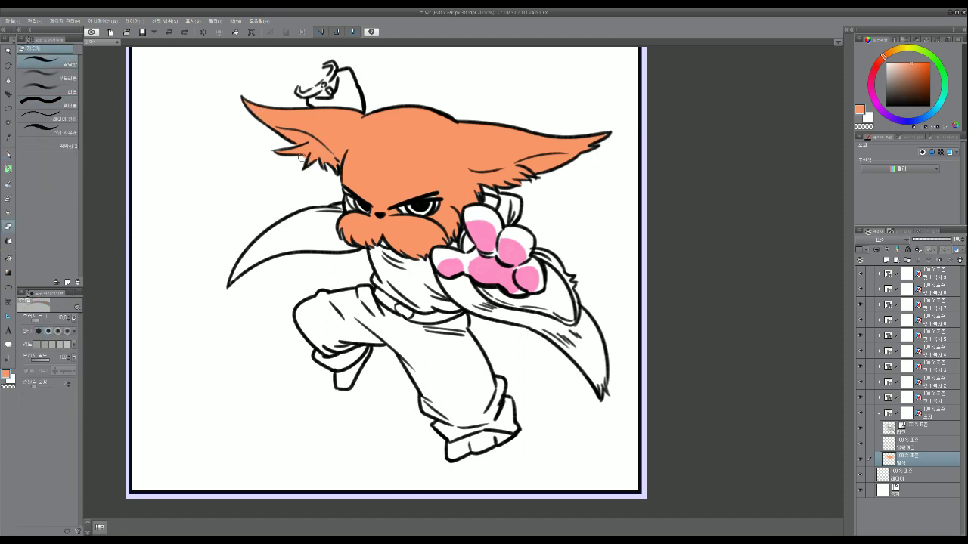
key("p")
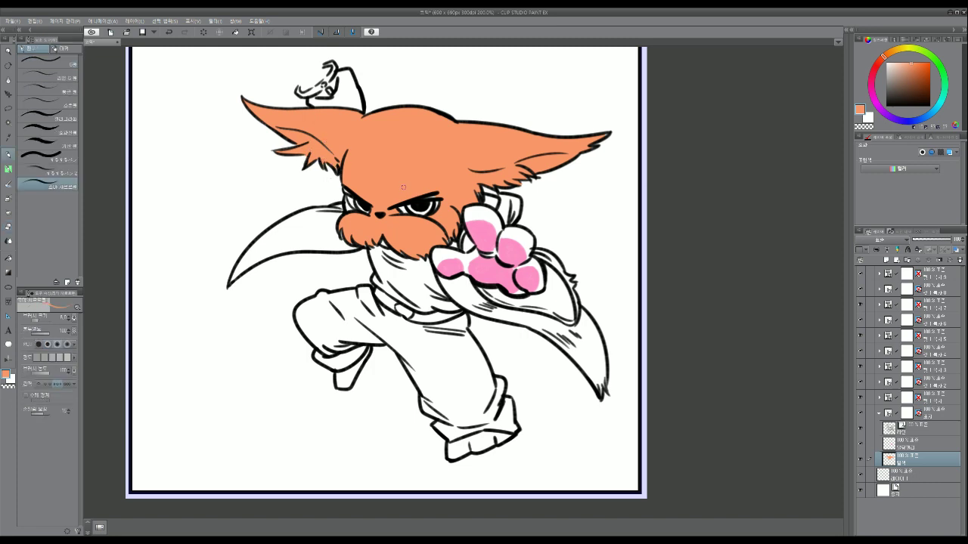
left_click_drag(345, 190, 355, 211)
key("]")
key("bracketright")
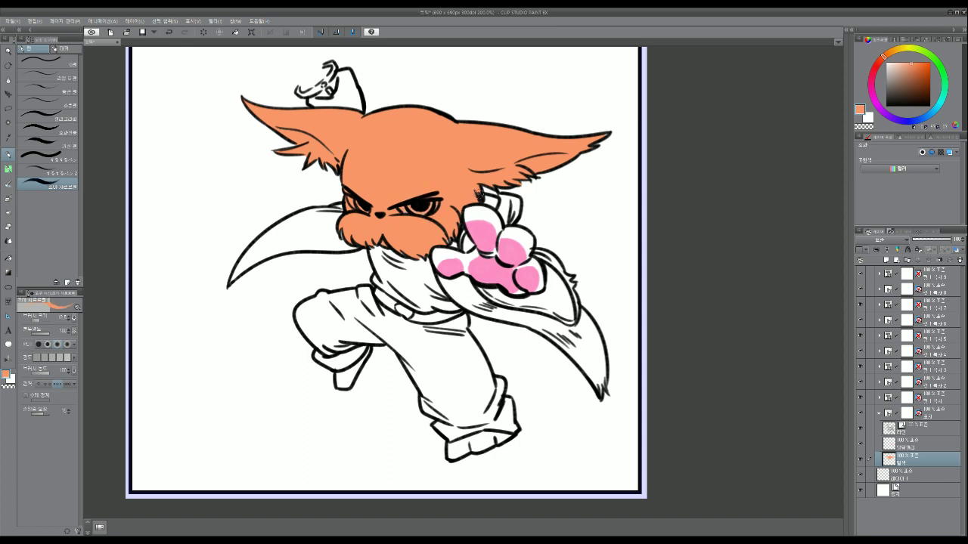
Fill the raised arm behind the head with the same orange and touch up its edges.
key("bracketleft")
key("bracketleft")
key("bracketleft")
key("bracketleft")
key("g")
key("g")
left_click(348, 97)
key("p")
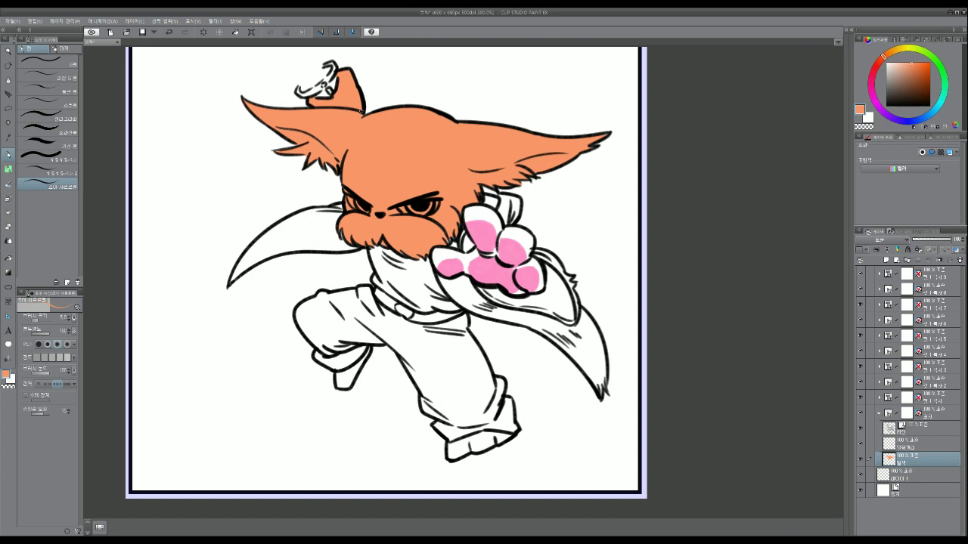
Fill the outstretched paw's fingers and palm with orange around the pink pads, painting in the small leftover areas.
key("g")
left_click(493, 217)
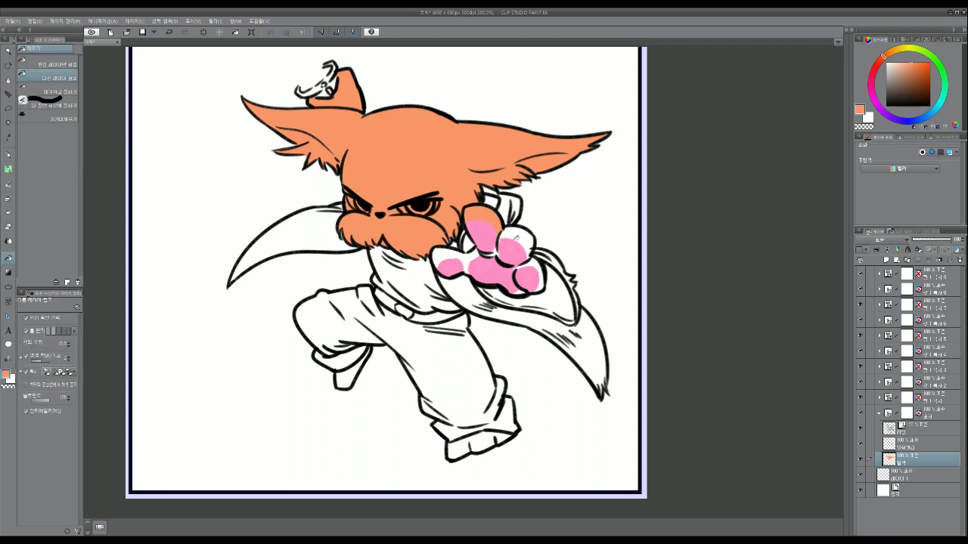
left_click(516, 237)
key("p")
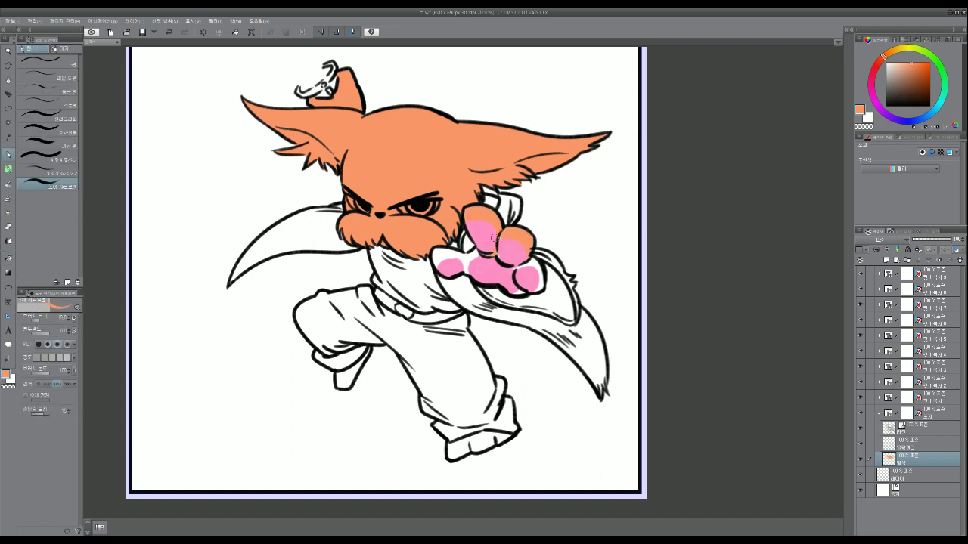
mouse_move(478, 261)
left_mouse_down()
mouse_move(449, 256)
mouse_move(492, 252)
mouse_move(521, 263)
left_mouse_up()
key("g")
left_click(454, 252)
key("p")
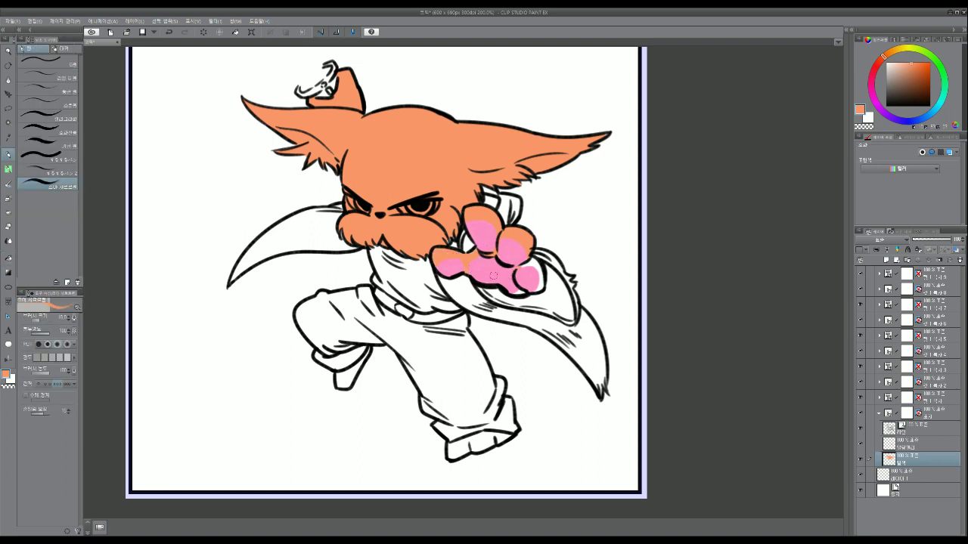
mouse_move(525, 272)
left_mouse_down()
mouse_move(532, 260)
mouse_move(540, 284)
mouse_move(520, 291)
left_mouse_up()
key("bracketleft")
key("bracketleft")
Shift the orange base colour on the 밑색 layer to a slightly lighter, yellower orange.
key("ctrl+s")
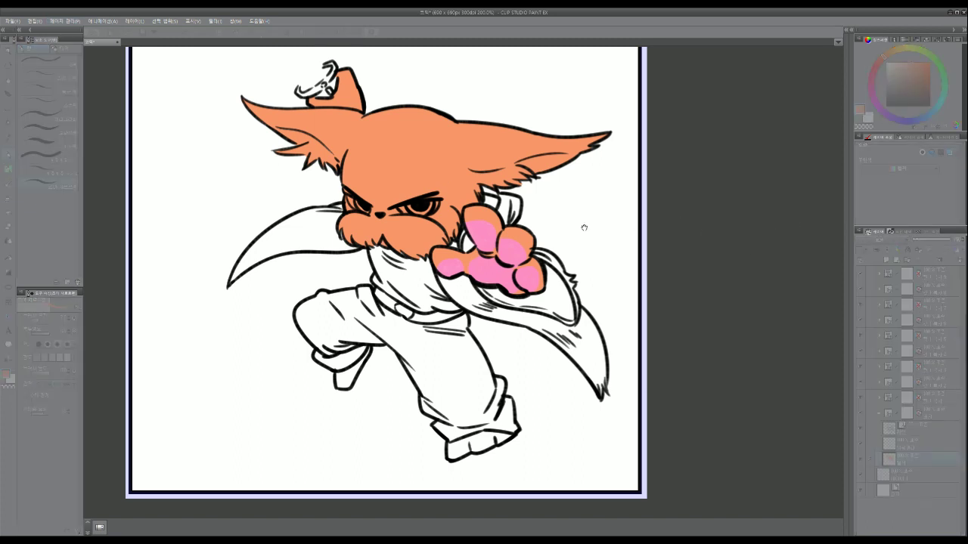
left_click_drag(744, 375, 741, 376)
left_click(844, 363)
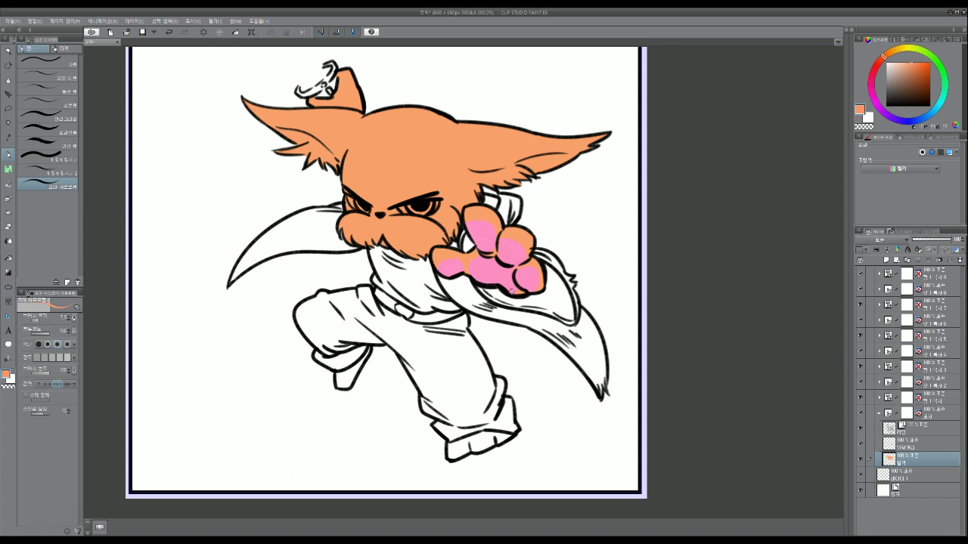
key("p")
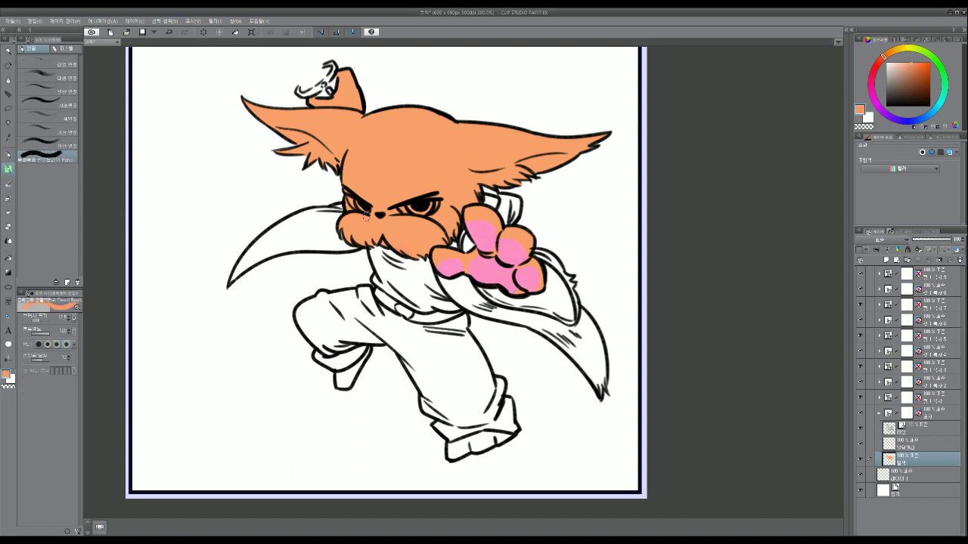
key("p")
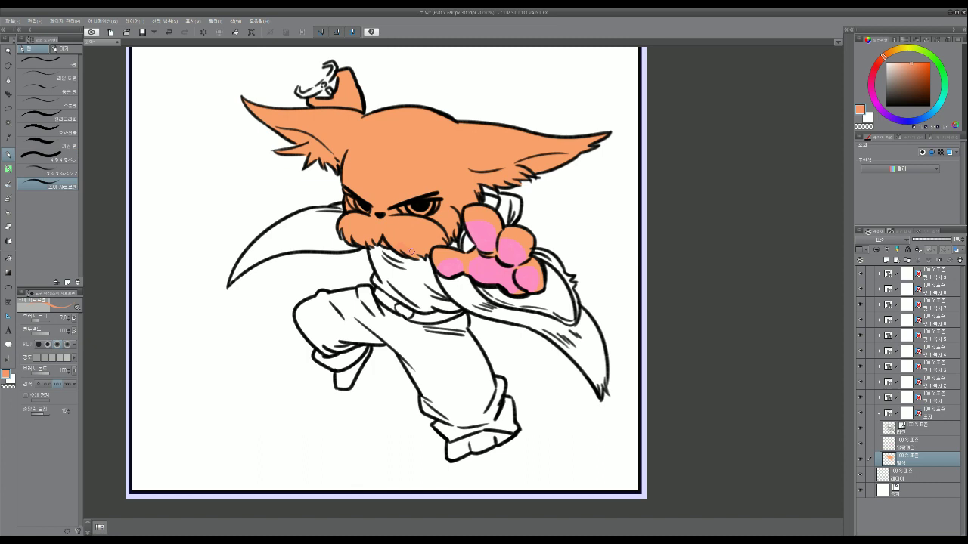
Lock the paw pad layer's transparent pixels and recolour the pads to a paler pink.
left_click(910, 449)
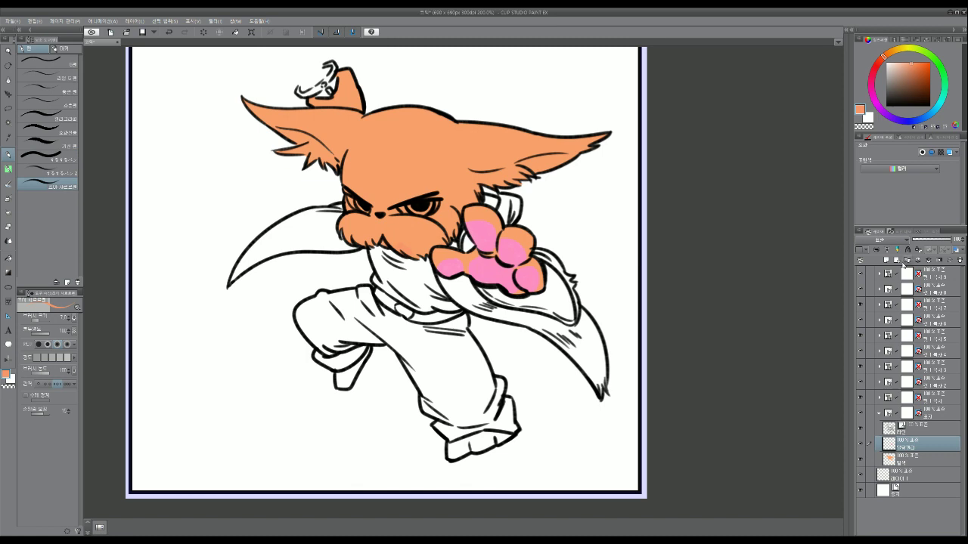
left_click(512, 247, "alt")
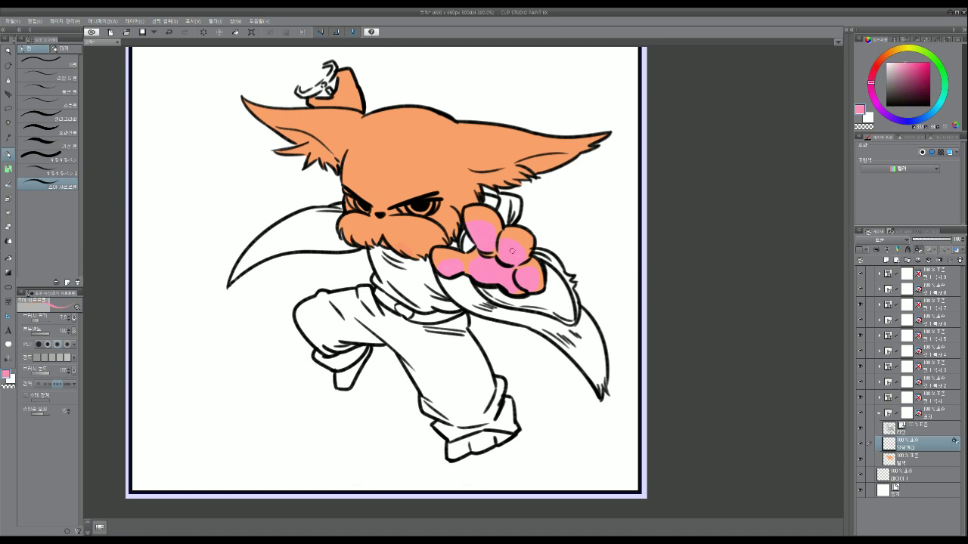
left_click(901, 62)
key("alt+Delete")
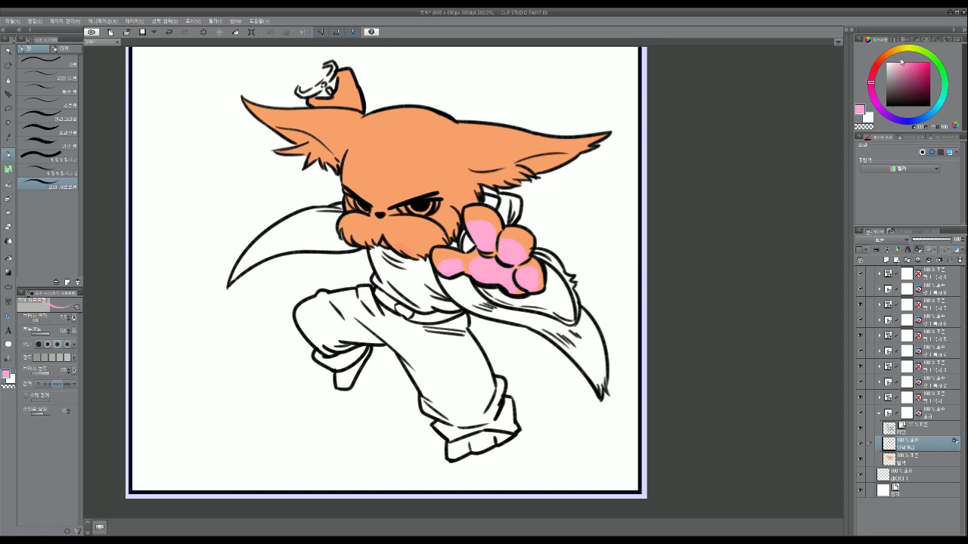
left_click(898, 62)
scroll(590, 417, "down", 3)
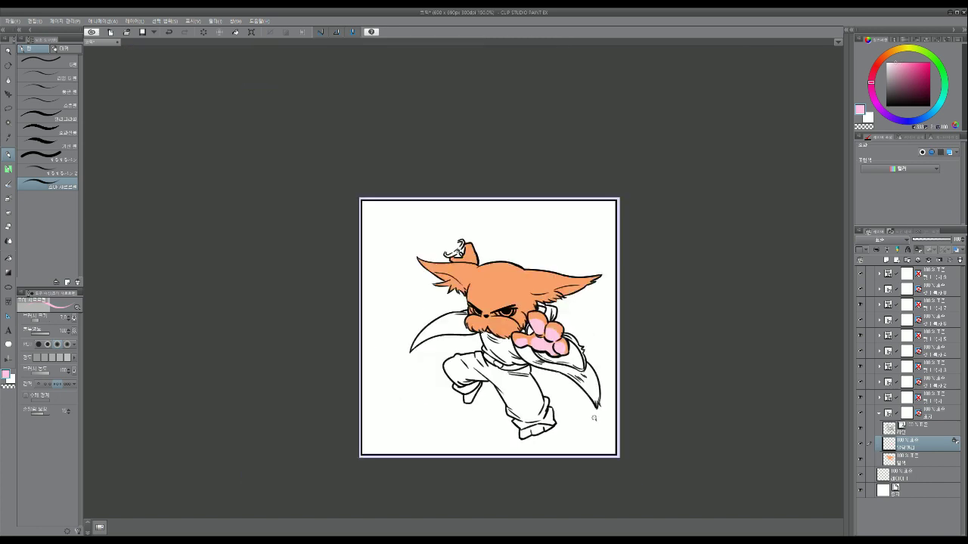
scroll(590, 416, "up", 3)
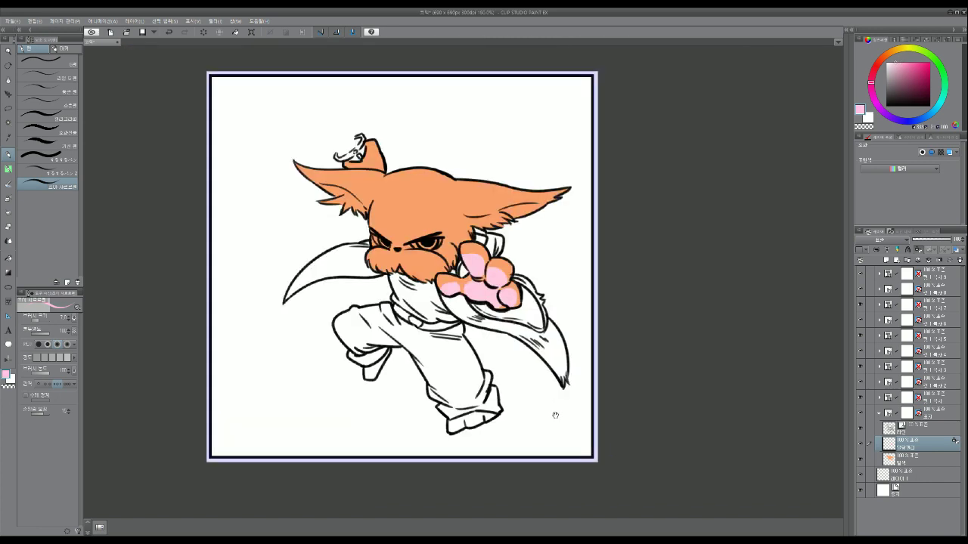
scroll(554, 414, "up", 2)
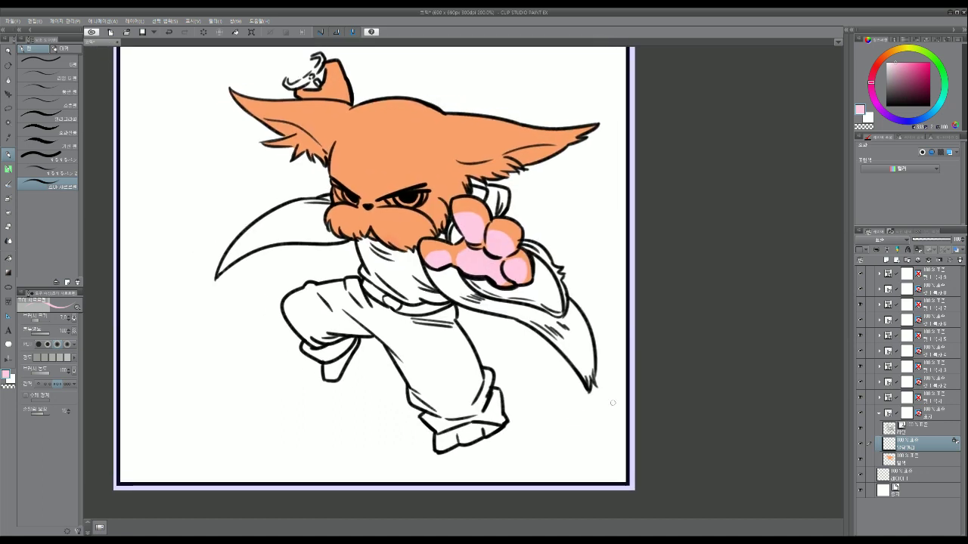
Add a new raster layer and place it beneath the 밑색 layer.
left_click(915, 463)
key("ctrl+shift+n")
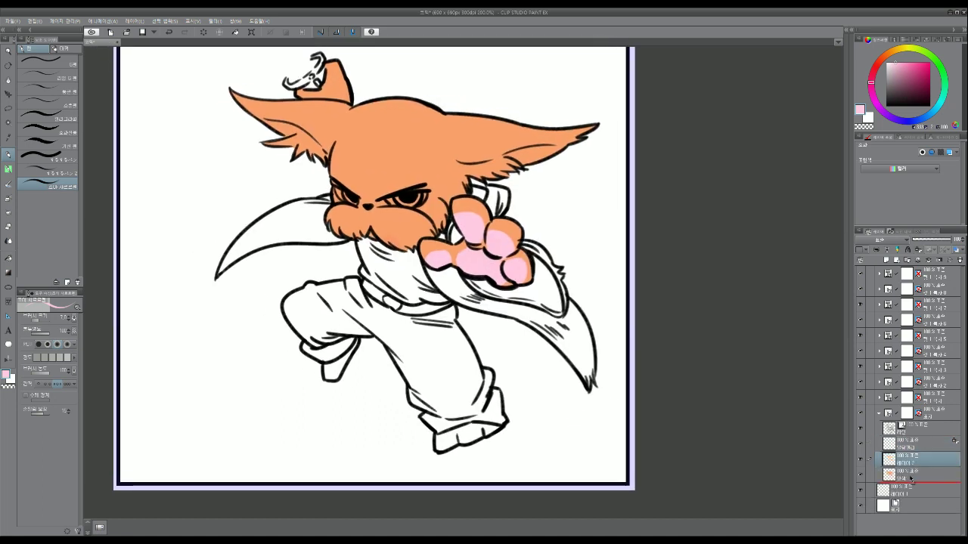
left_click_drag(917, 462, 914, 482)
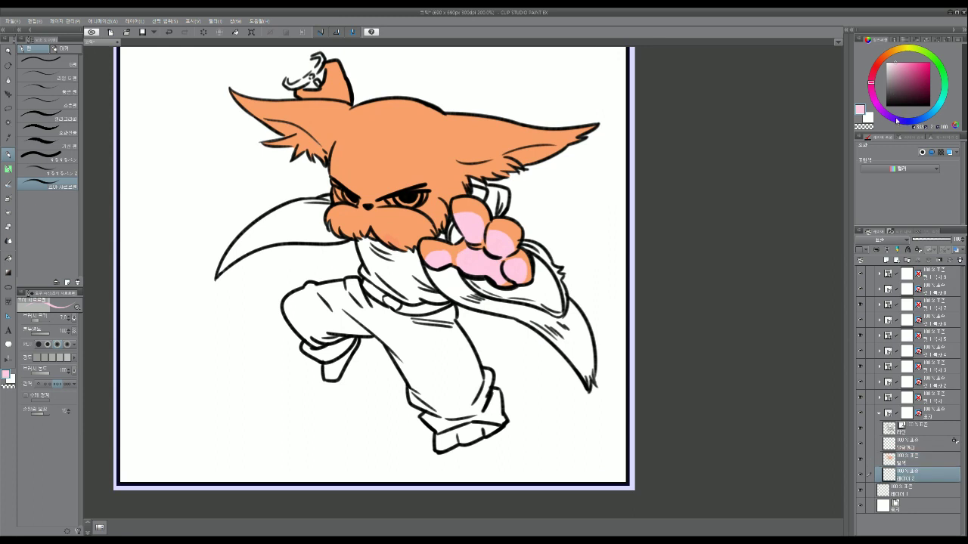
Choose a light warm grey and fill the coat sleeve and the coat tail below the outstretched paw.
left_click_drag(898, 119, 894, 118)
left_click(877, 65)
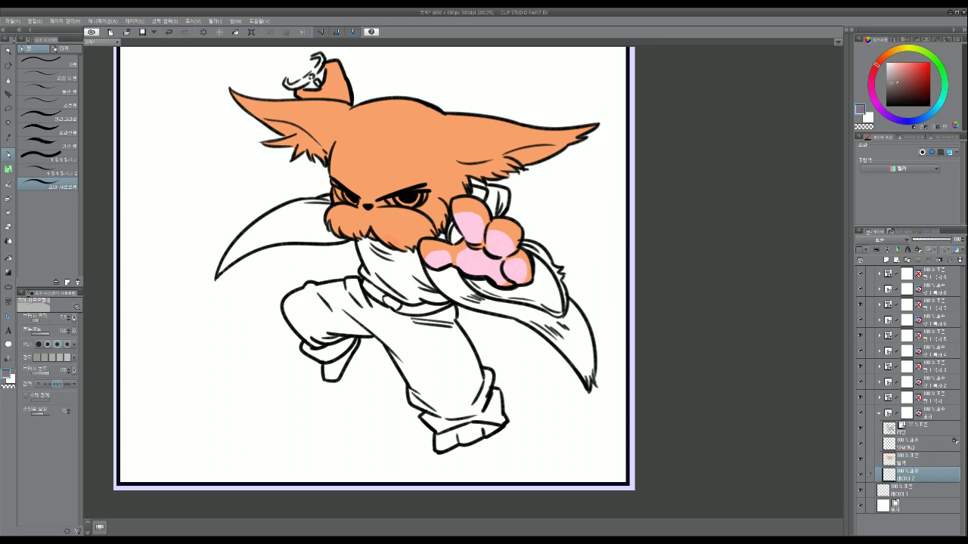
left_click_drag(890, 84, 891, 78)
key("g")
left_click(542, 291)
left_click(545, 319)
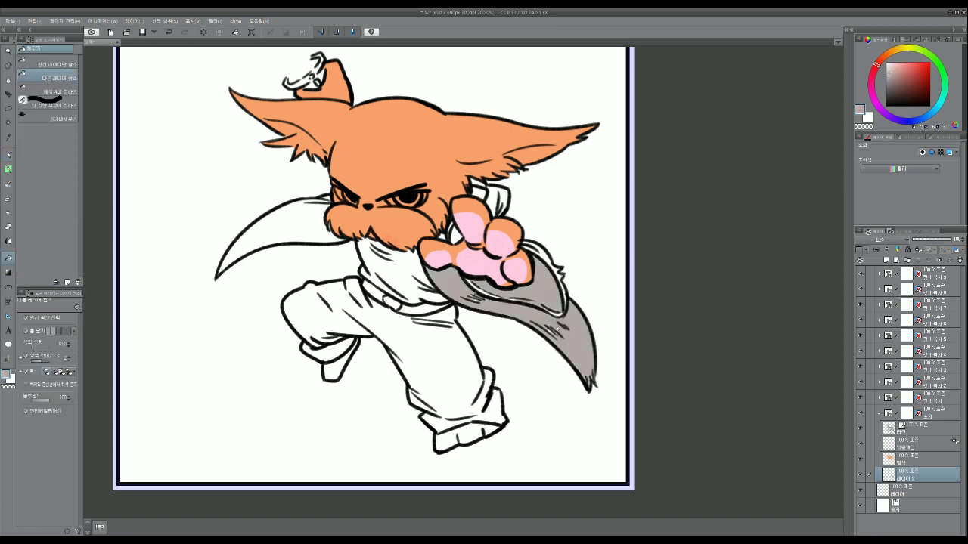
Add a new layer directly above the paper and fill it with a muted grey-green background colour.
left_click(908, 507)
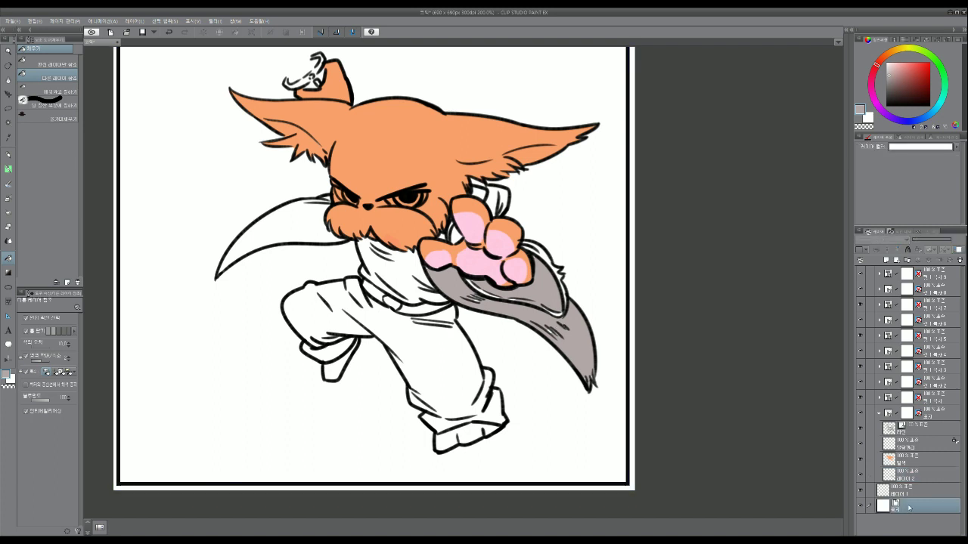
key("ctrl+shift+n")
left_click(942, 88)
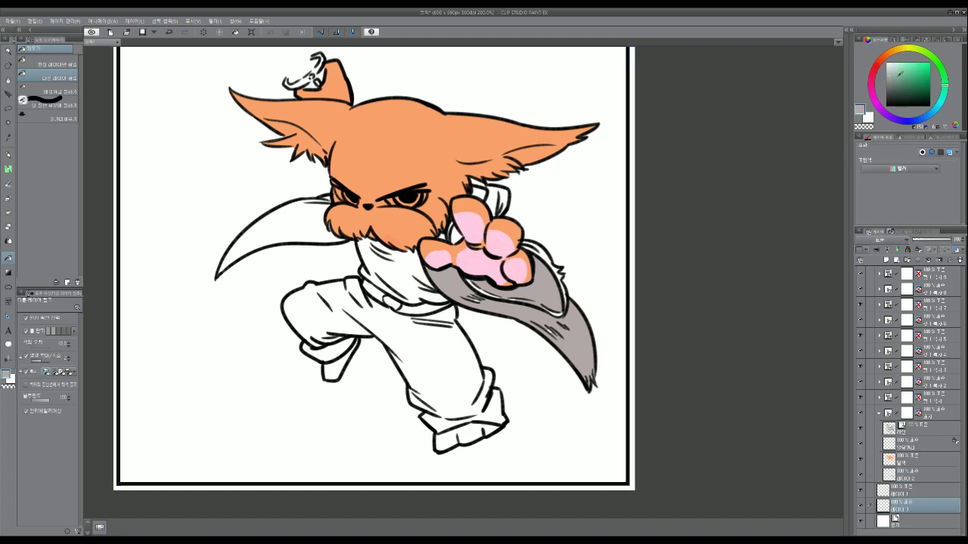
left_click(892, 84)
key("alt+BackSpace")
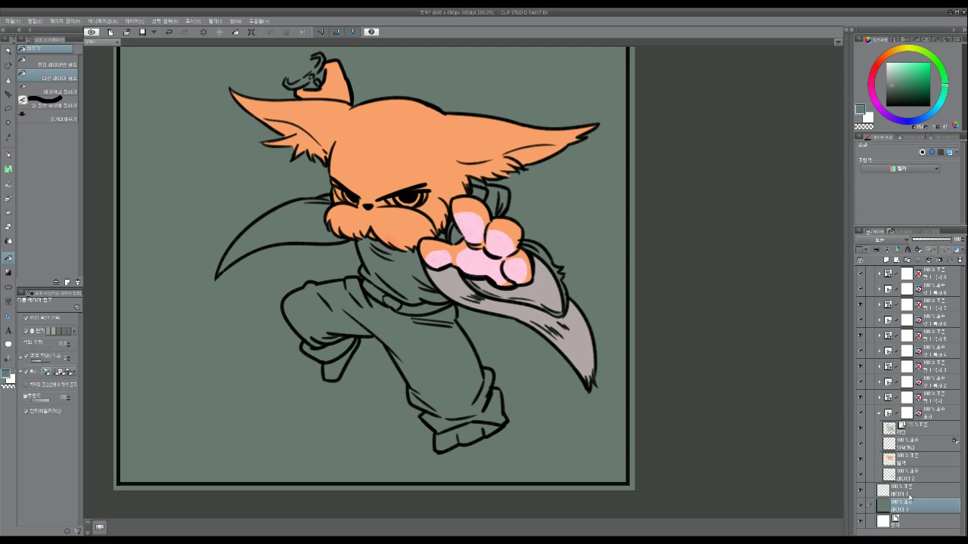
Return to the clothing colour layer and paint the unfilled sleeve parts around the paw in warm grey.
left_click(911, 475)
key("p")
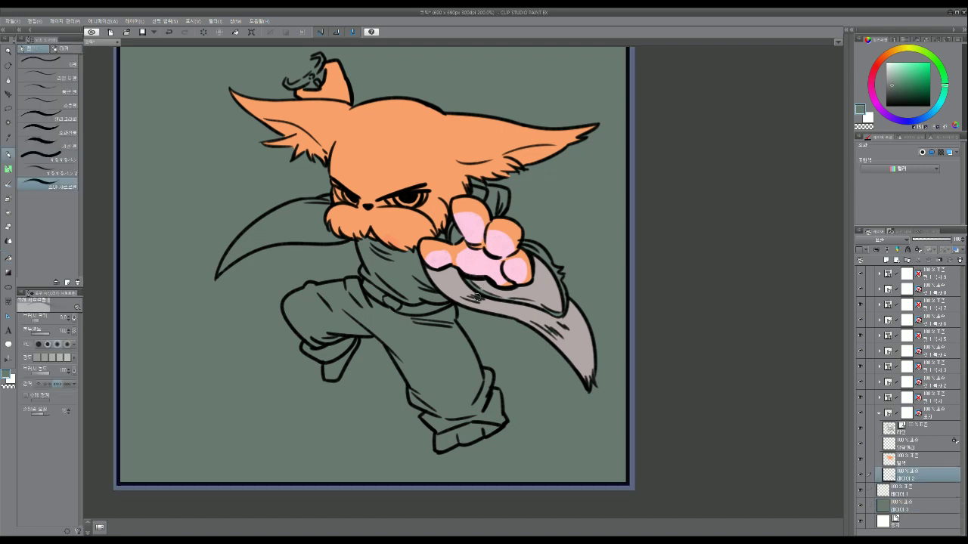
key("p")
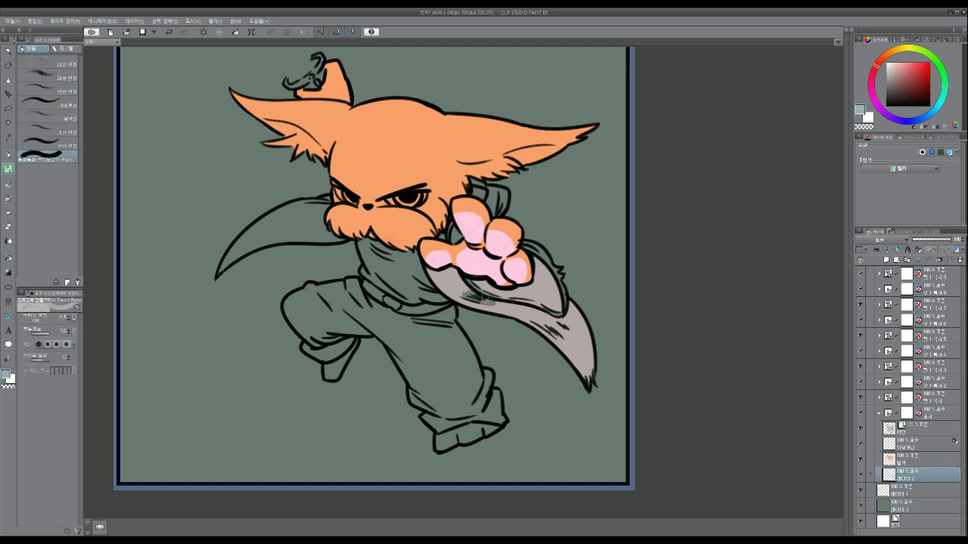
key("p")
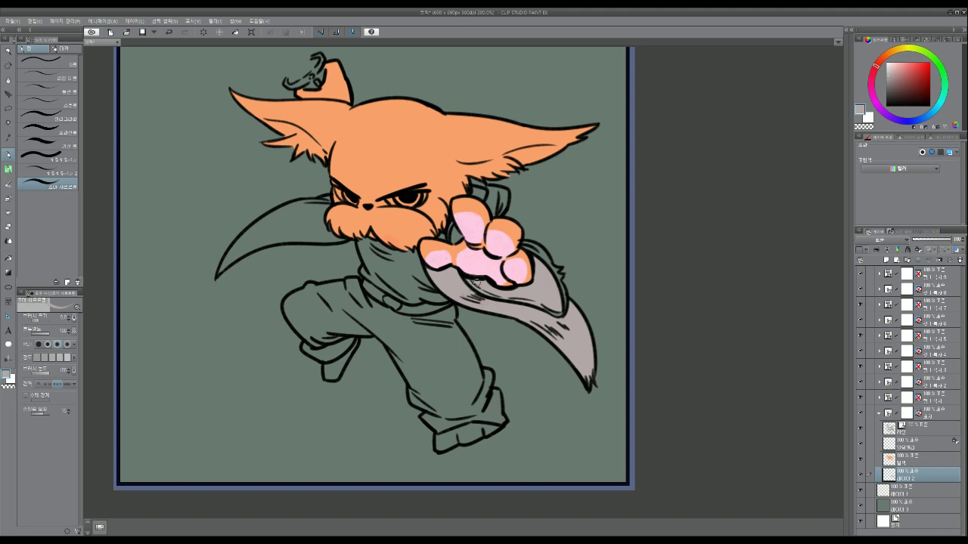
key("]")
key("]")
key("]")
key("]")
mouse_move(442, 243)
left_mouse_down()
mouse_move(456, 226)
mouse_move(461, 238)
left_mouse_up()
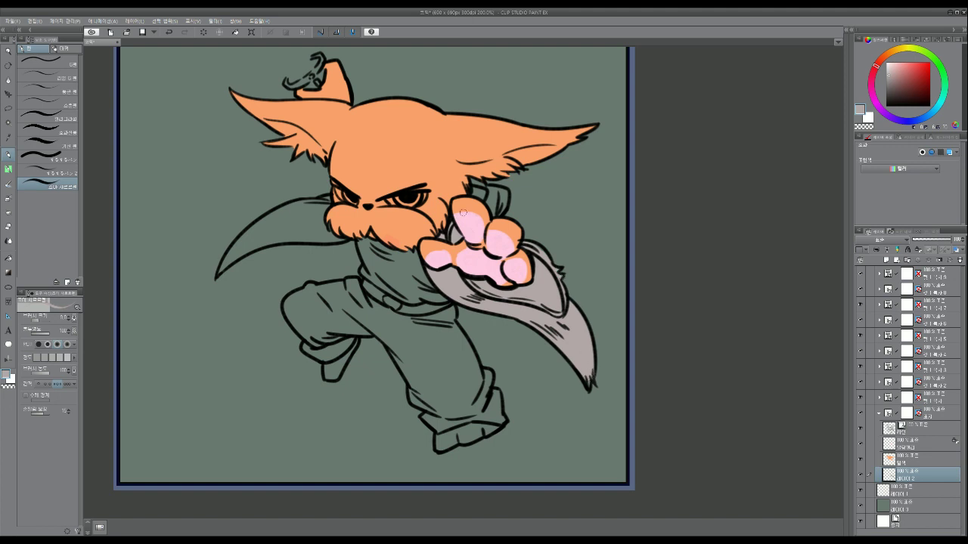
Paint the cloth behind the raised fingers and fill the coat tail on the character's opposite side with warm grey.
left_click_drag(472, 205, 483, 194)
key("bracketright")
key("bracketright")
key("bracketright")
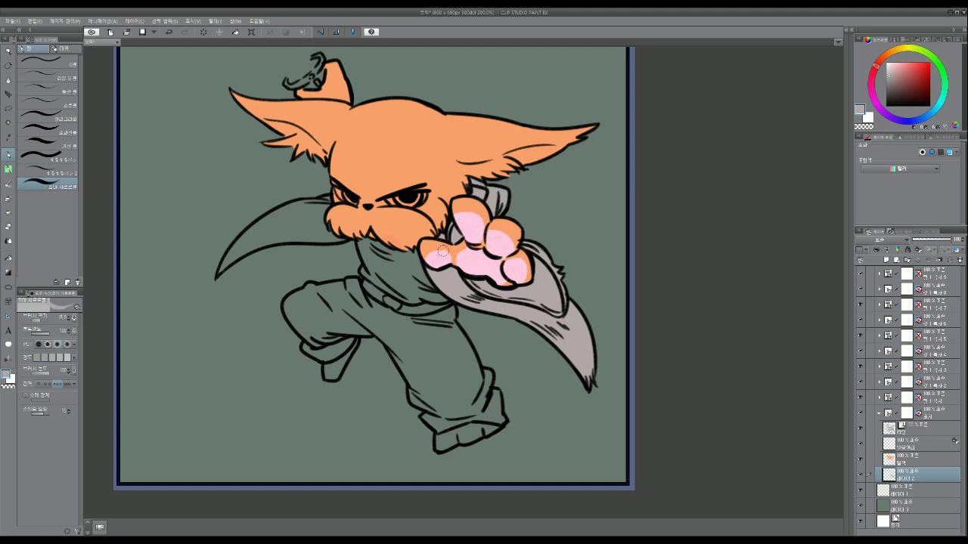
key("g")
left_click(315, 221)
key("p")
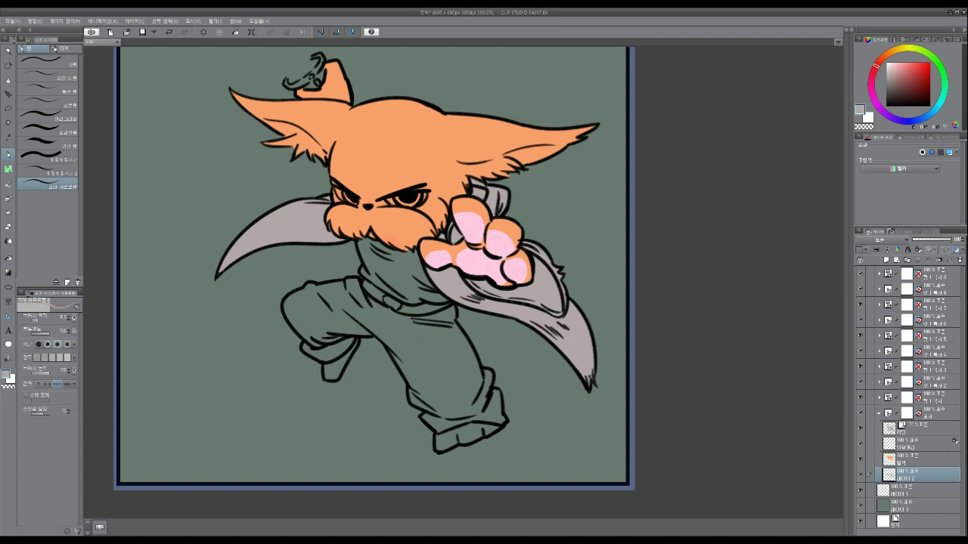
Choose a dark wine red and fill the trousers and shirt with it.
mouse_move(580, 341)
left_mouse_down()
mouse_move(584, 352)
mouse_move(599, 339)
left_mouse_up()
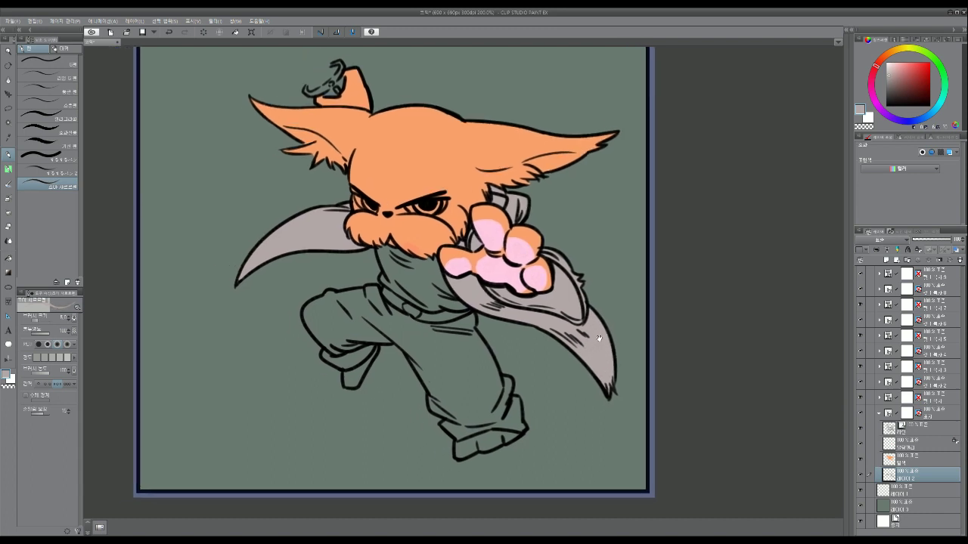
left_click(874, 70)
left_click_drag(913, 86, 911, 85)
key("g")
left_click(457, 351)
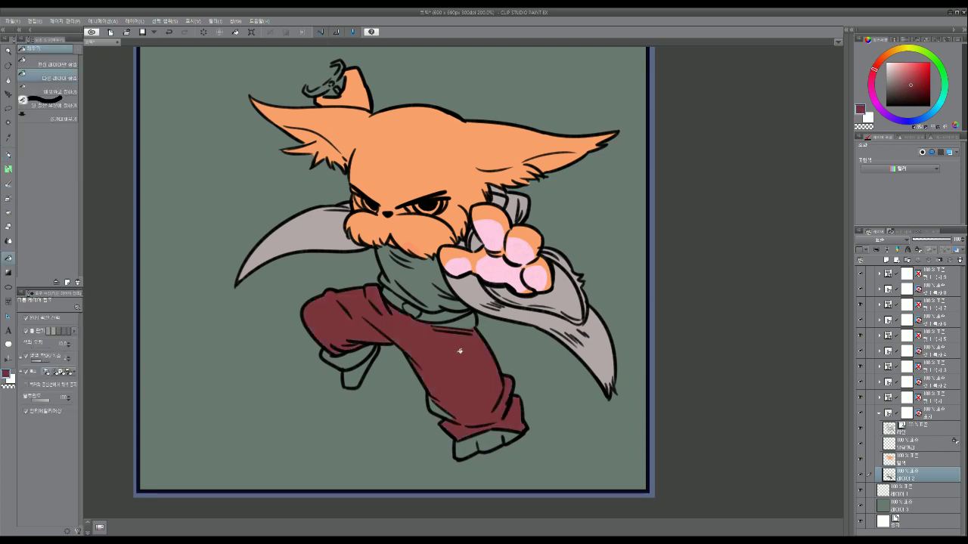
left_click(438, 312)
left_click(434, 293)
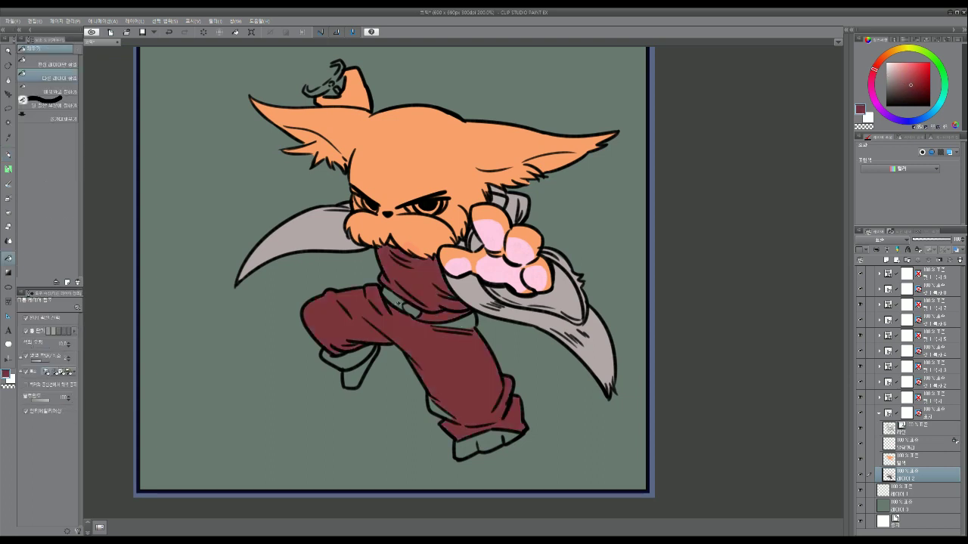
Paint the remaining unfilled gaps at the belt and lower trouser leg in dark wine red.
key("p")
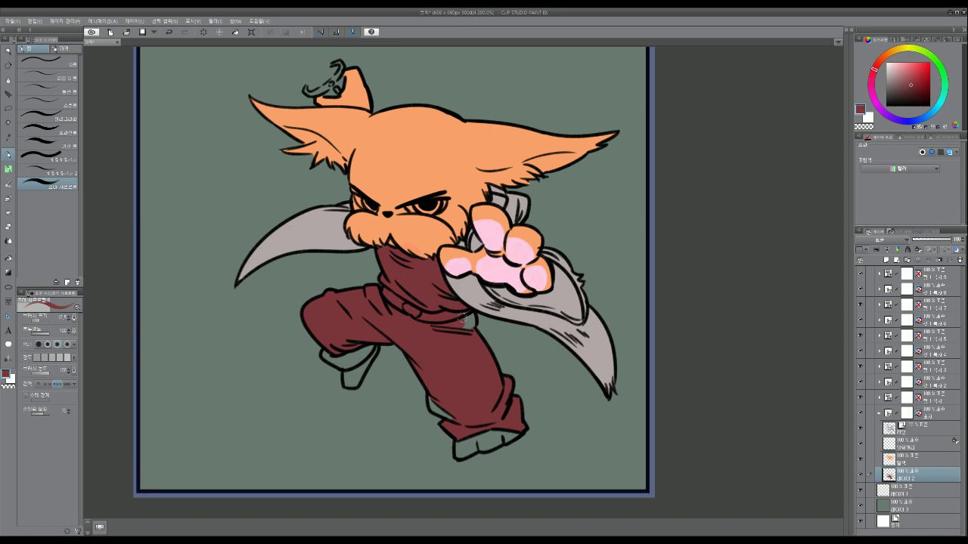
left_click_drag(472, 319, 472, 333)
key("bracketleft")
left_click_drag(431, 396, 444, 414)
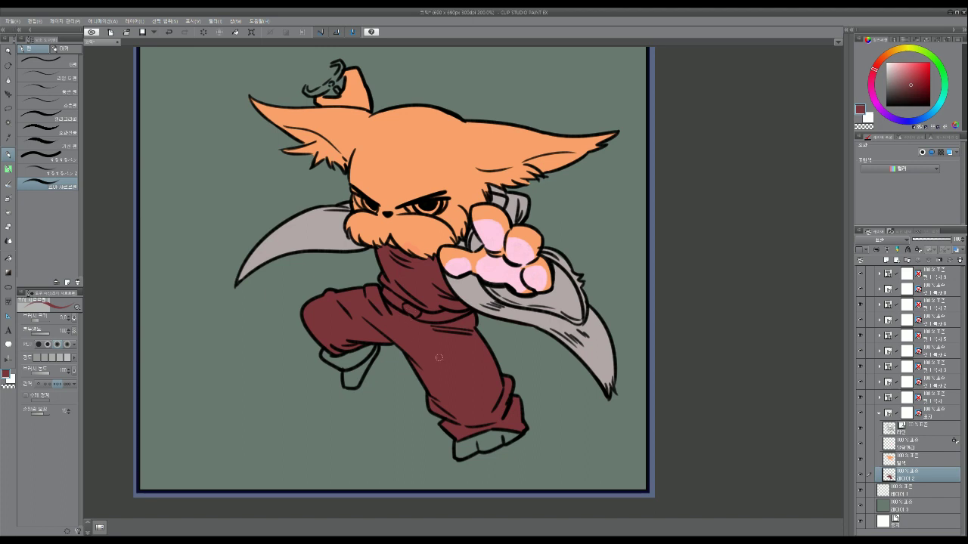
Sample the fur orange and fill both bare feet with it on the fur colour layer.
left_click(472, 199, "alt")
left_click(911, 459)
key("g")
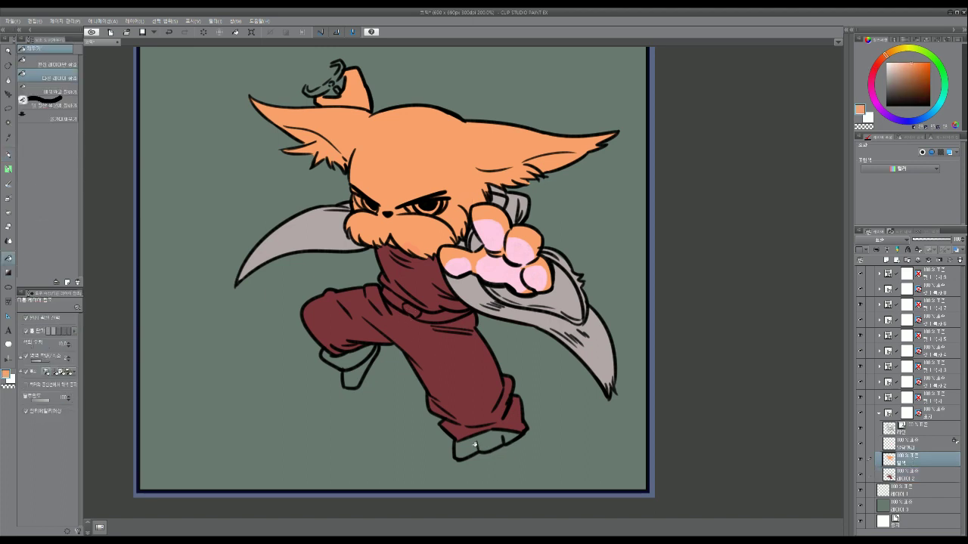
left_click(484, 446)
left_click(355, 372)
Paint the unfilled trouser cuff above the raised foot in dark wine red on the clothing colour layer.
key("p")
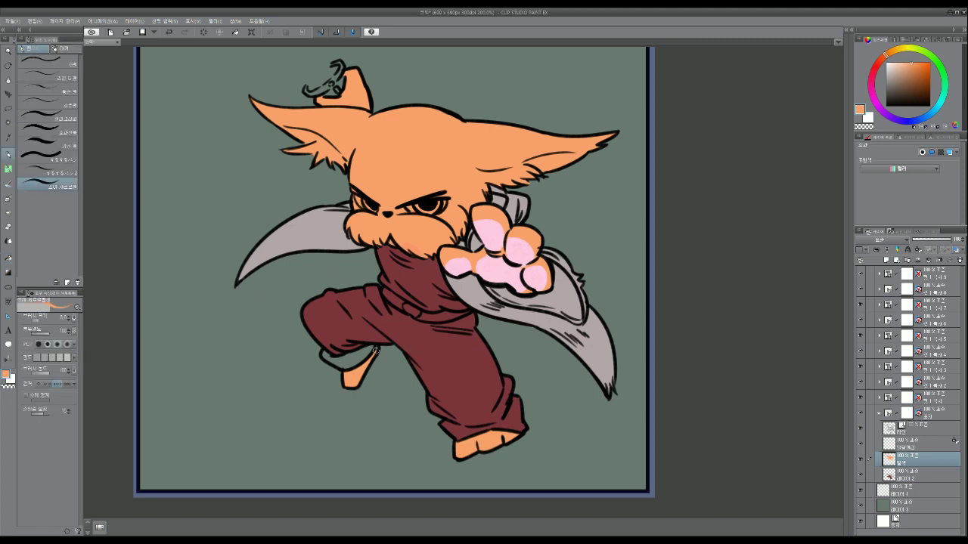
left_click(471, 375, "alt")
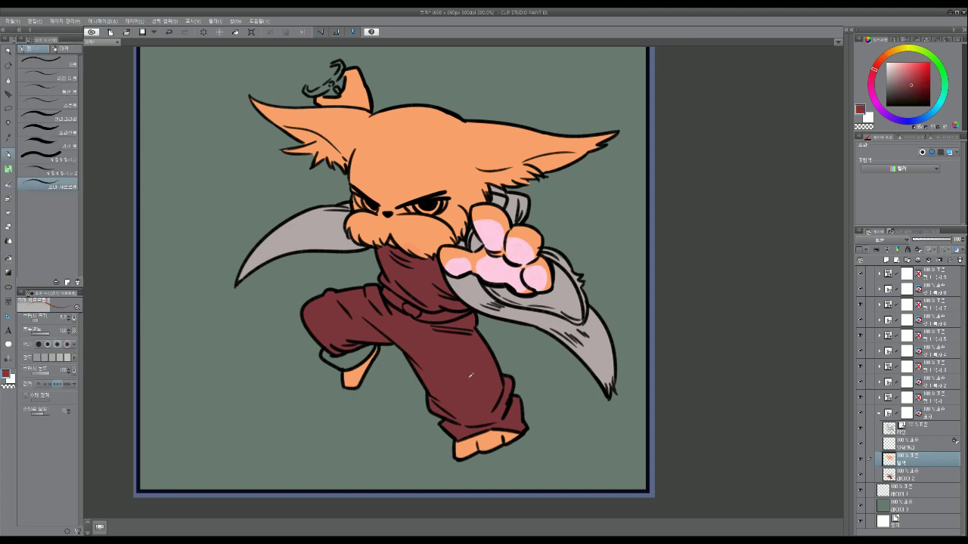
left_click(900, 475)
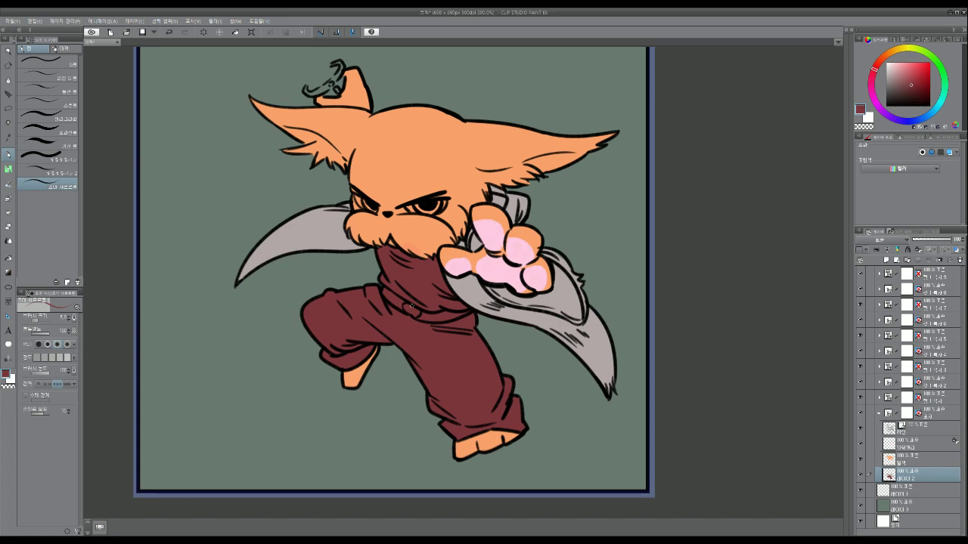
Add a new layer above the fur colour layer and paint the sword hilt in the raised hand light grey.
left_click(913, 460)
key("ctrl+shift+n")
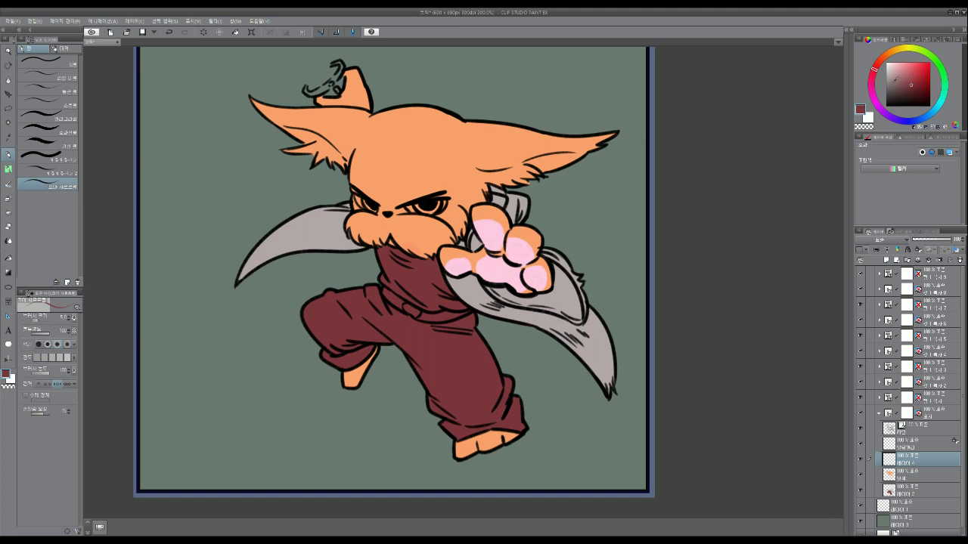
left_click_drag(890, 80, 886, 70)
mouse_move(306, 88)
left_mouse_down()
mouse_move(336, 65)
mouse_move(309, 89)
mouse_move(336, 70)
mouse_move(337, 83)
mouse_move(321, 91)
mouse_move(340, 74)
mouse_move(340, 84)
mouse_move(314, 92)
left_mouse_up()
Add a new layer above the hilt colour and settle on a bright green for the sword blade.
key("ctrl+shift+n")
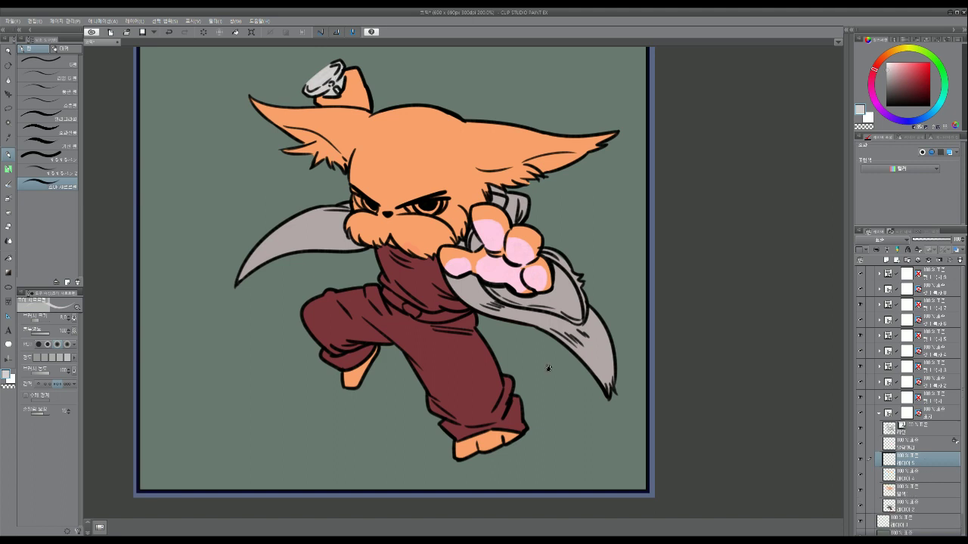
left_click_drag(546, 368, 548, 392)
left_click_drag(667, 342, 666, 352)
left_click(926, 119)
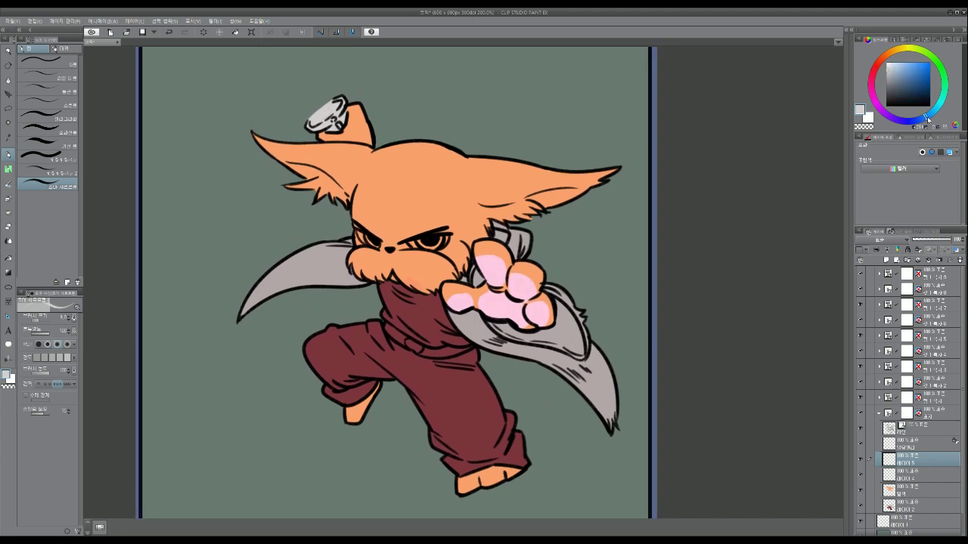
left_click_drag(905, 71, 908, 64)
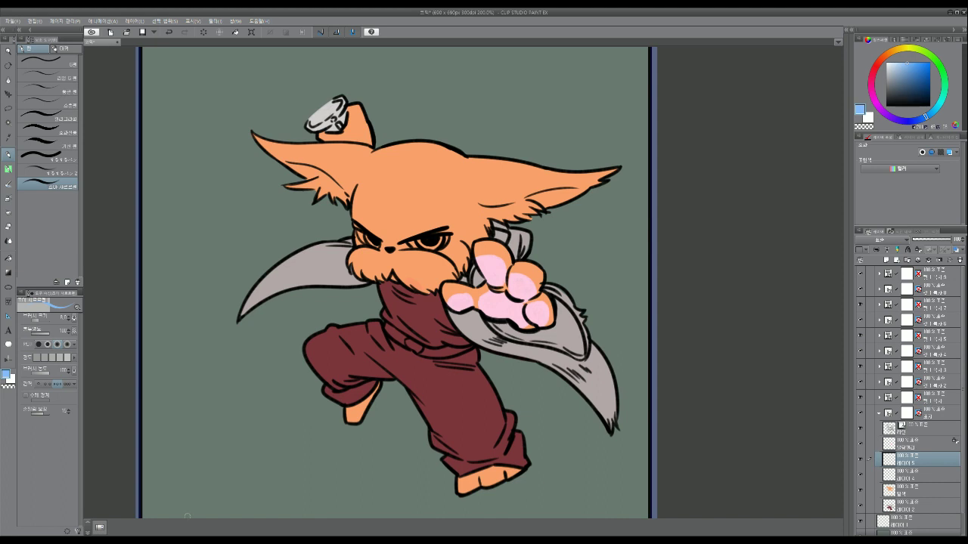
left_click(944, 79)
left_click_drag(912, 70, 907, 63)
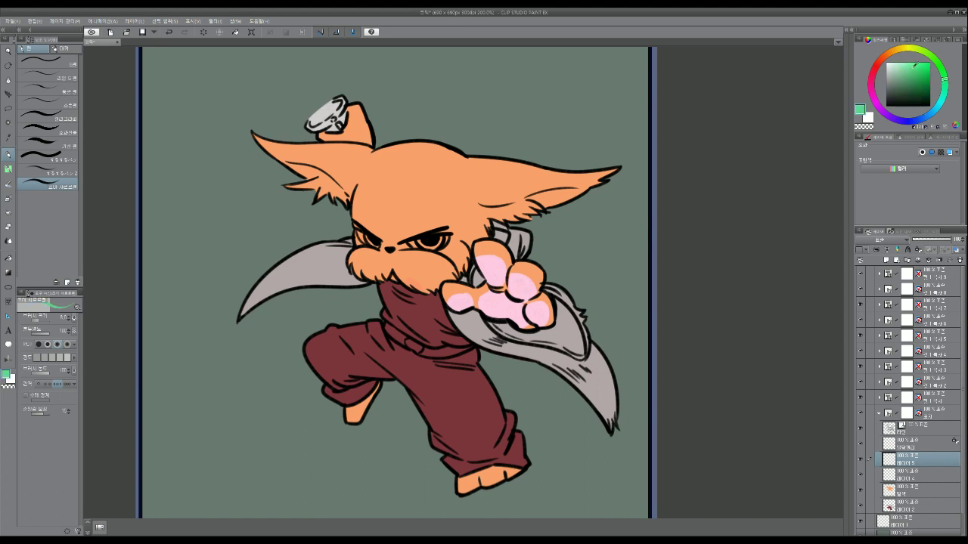
Enlarge the pen brush to roughly the width of the hilt and add another new layer for the blade.
left_click_drag(350, 144, 384, 220)
key("]")
key("]")
key("]")
key("]")
key("]")
key("]")
key("]")
key("]")
key("]")
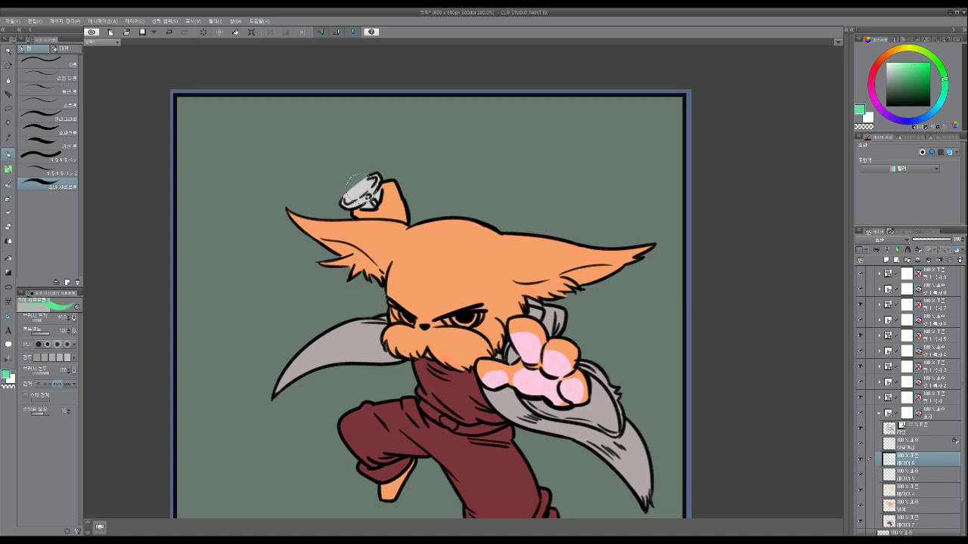
key("ctrl+shift+n")
Try broad straight green blade strokes from the hilt past the canvas's upper edge, undoing each one.
left_click(360, 192)
left_click(267, 76, "shift")
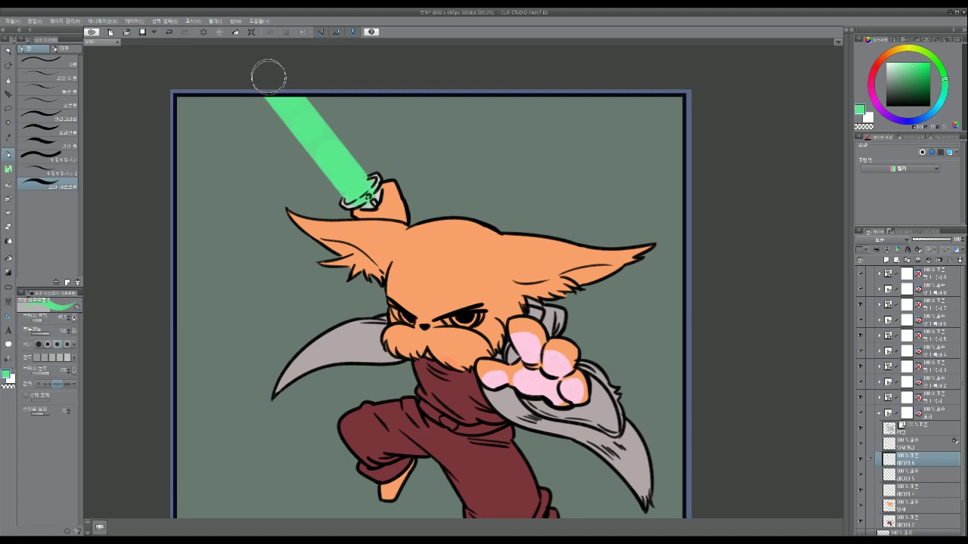
key("ctrl+z")
key("ctrl+z")
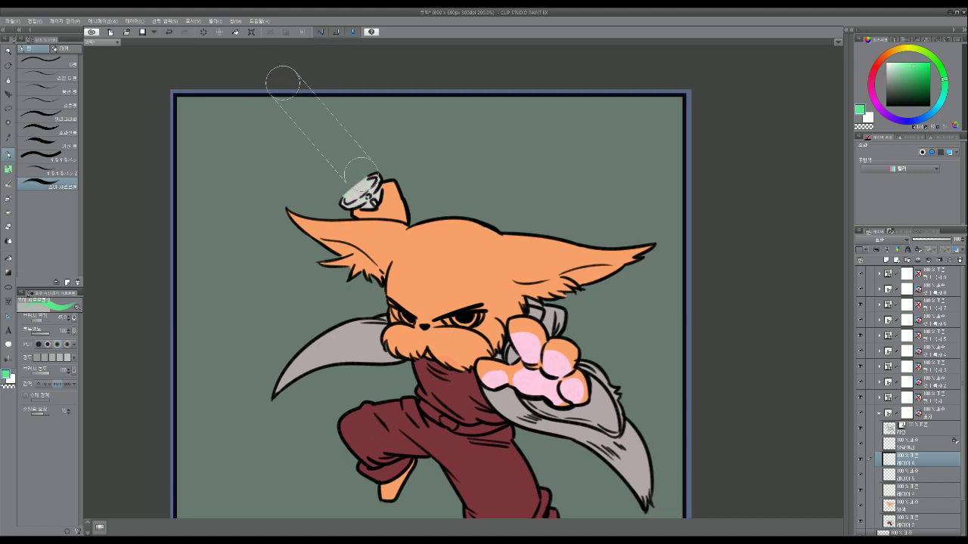
left_click(281, 80, "shift")
key("ctrl+z")
Draw the sword blade as one broad straight green stroke from the hilt past the canvas's upper edge.
left_click(362, 193)
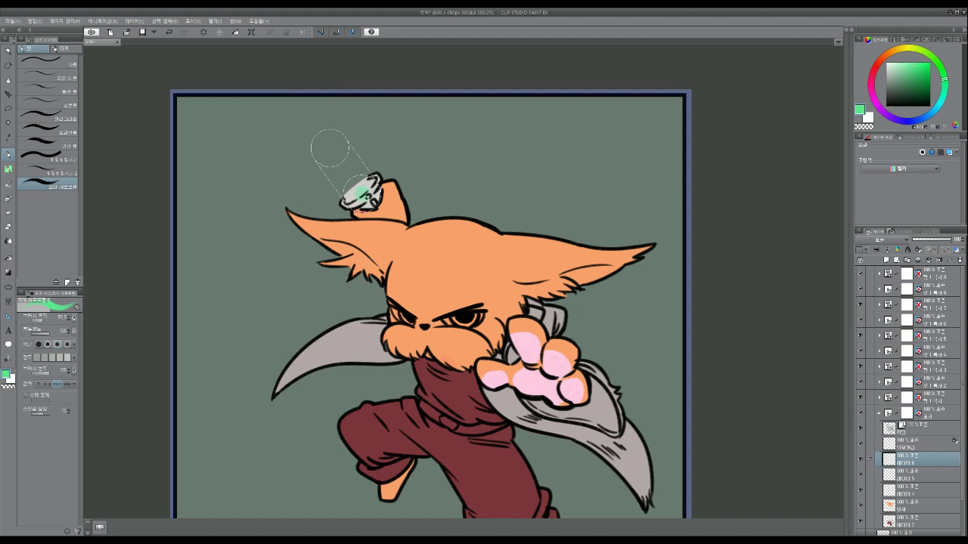
left_click(285, 77, "shift")
scroll(298, 79, "down", 3)
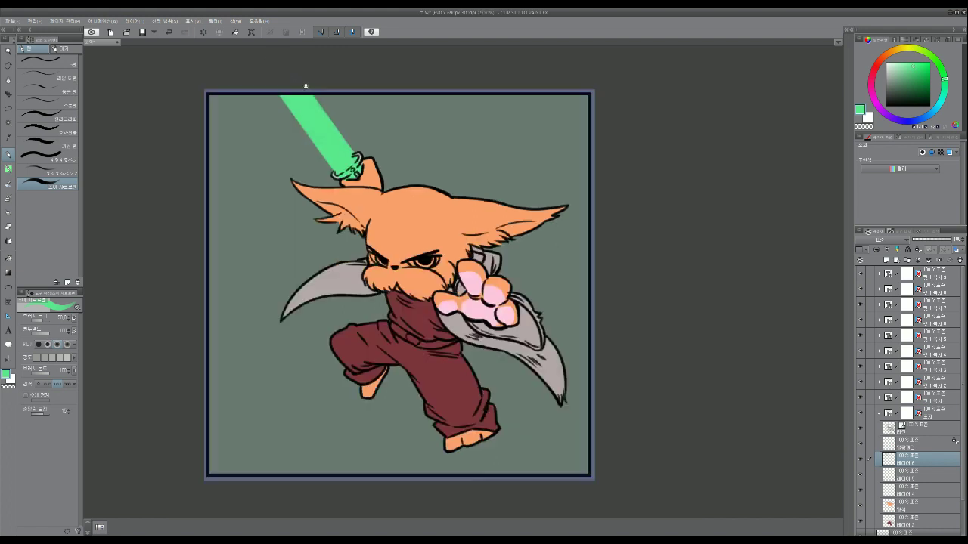
scroll(303, 75, "up", 3)
left_click_drag(387, 260, 441, 314, "space")
Erase the green that overlaps the hilt so the blade starts at its rim.
key("e")
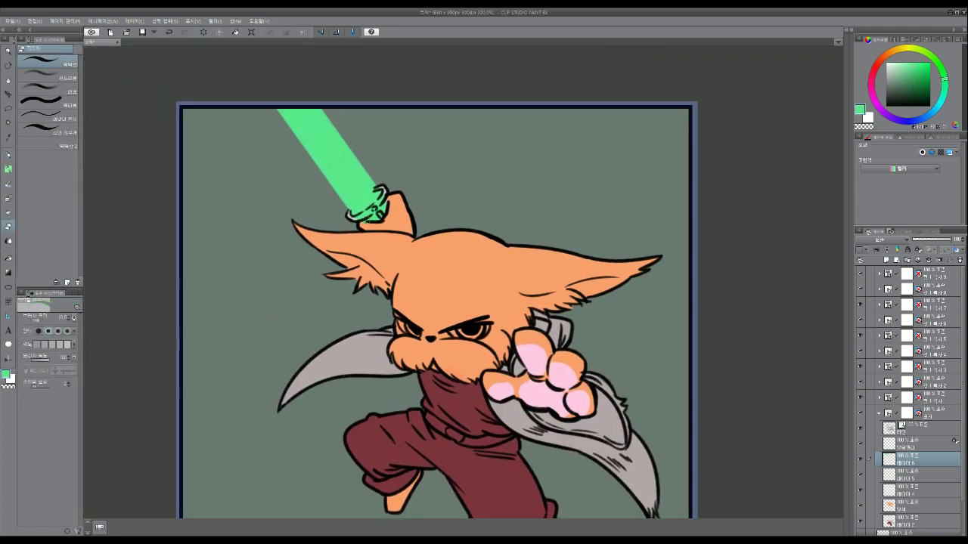
left_click_drag(355, 218, 381, 201)
scroll(455, 268, "down", 1)
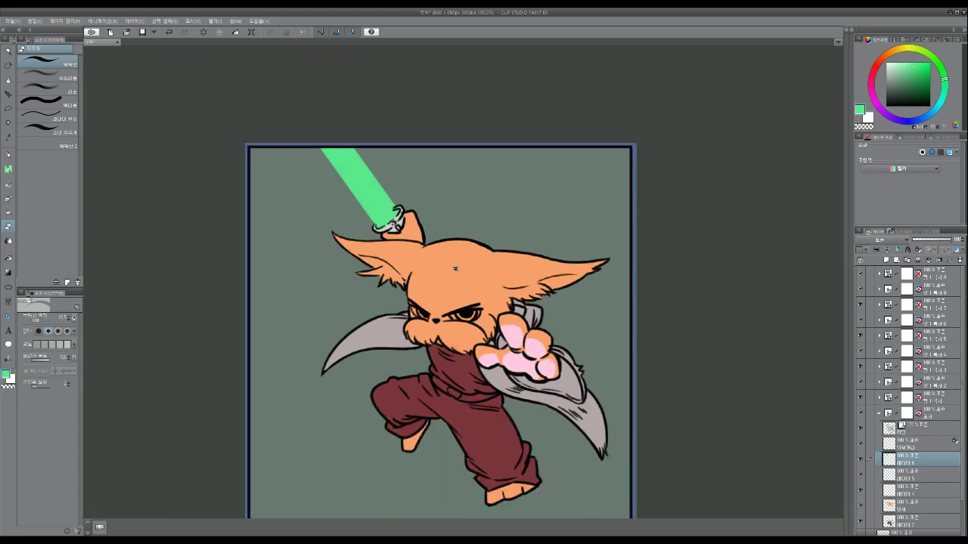
scroll(455, 268, "down", 3)
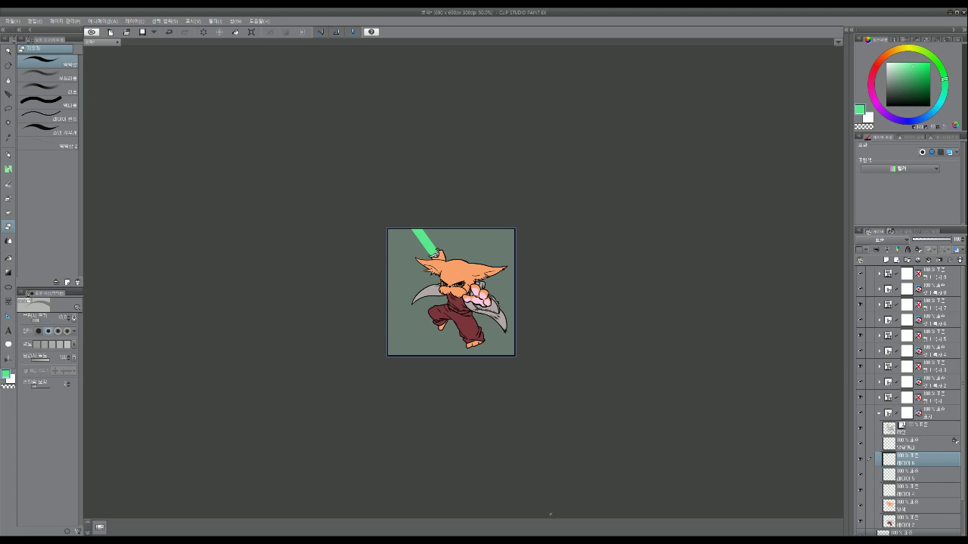
scroll(533, 412, "up", 1)
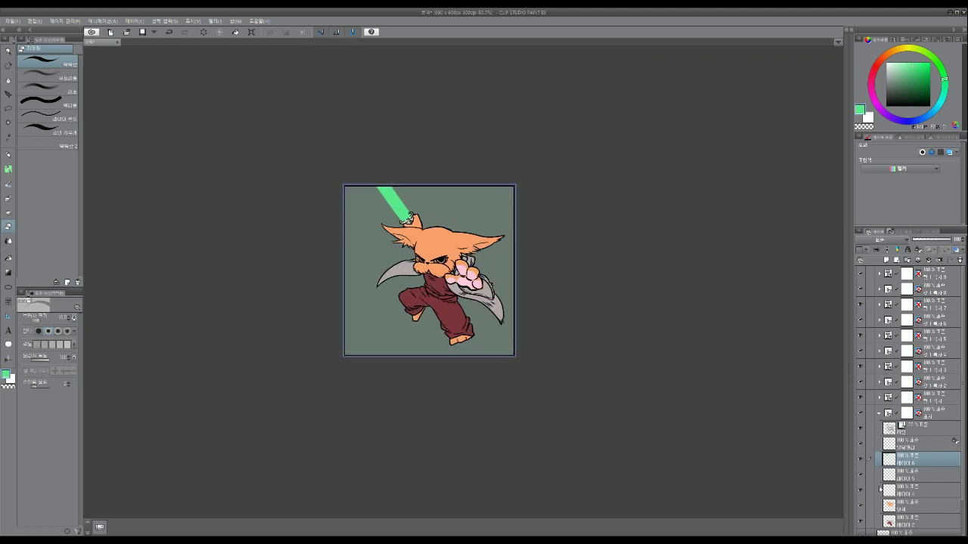
Merge the hilt, empty and blade layers into a single layer and name it 광선검.
left_click(912, 472)
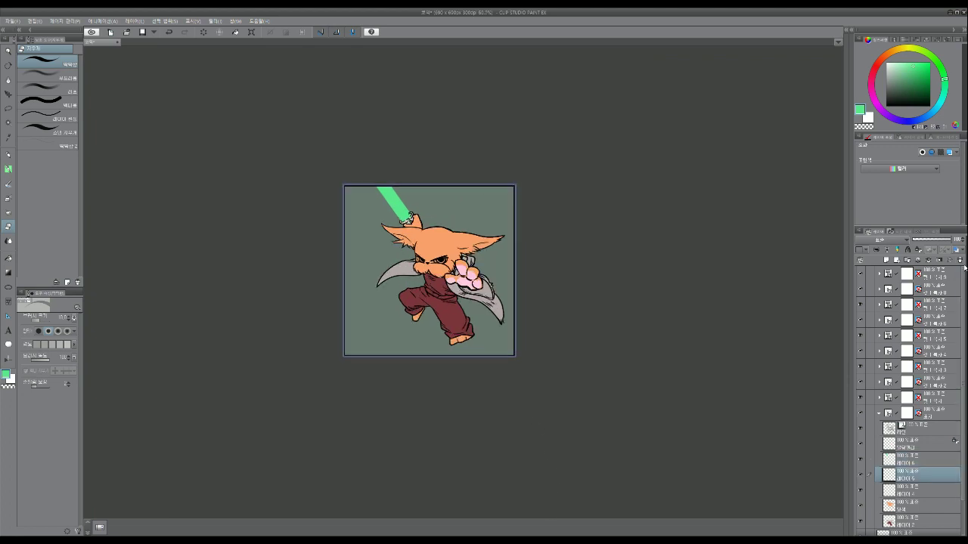
key("ctrl+e")
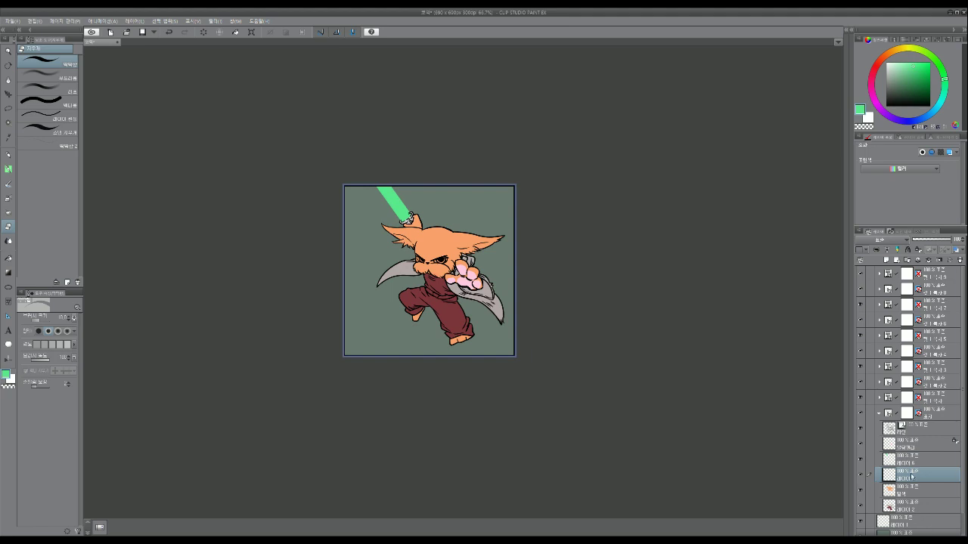
left_click(919, 464, "ctrl")
key("ctrl+e")
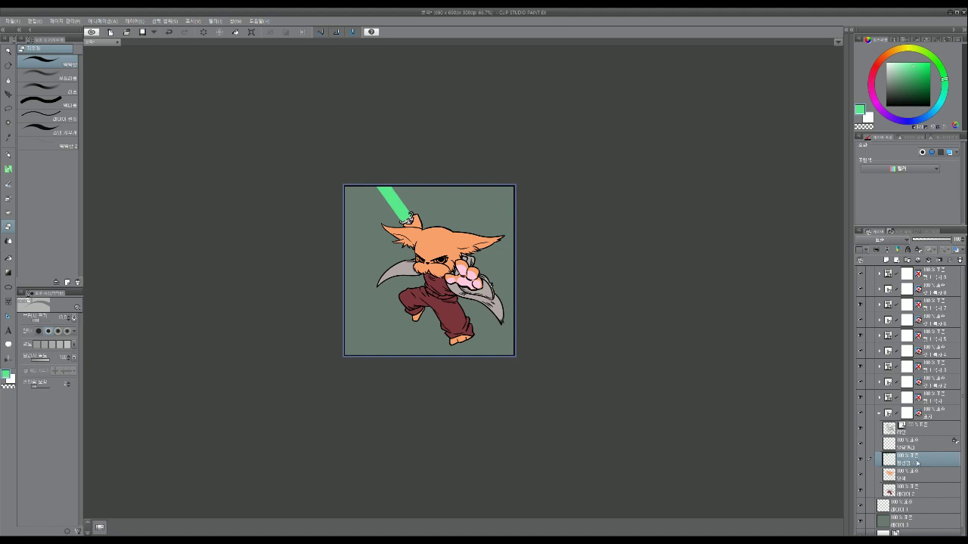
Rename the clothing colour layer, and add a layer named 광선검 반사광 directly above the fur colour layer.
left_click(907, 491)
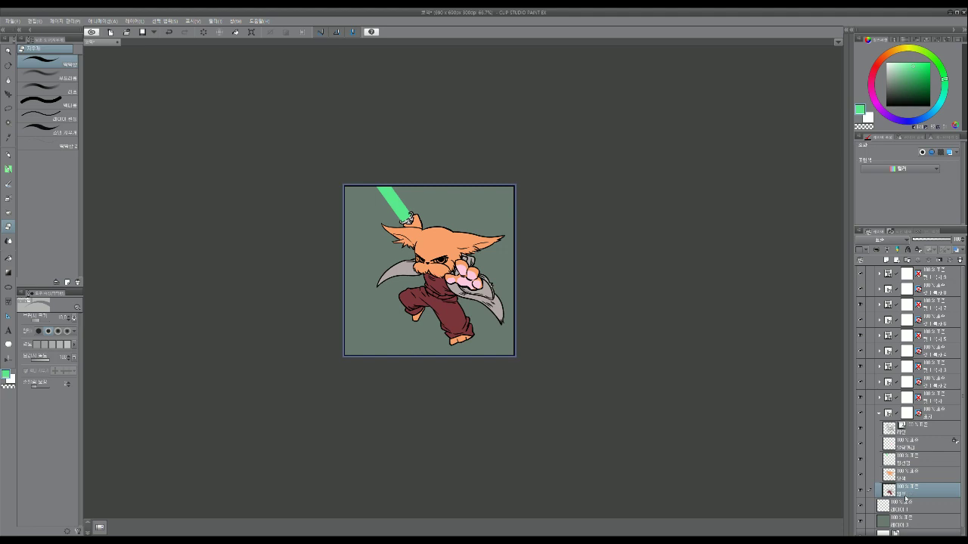
left_click(908, 479)
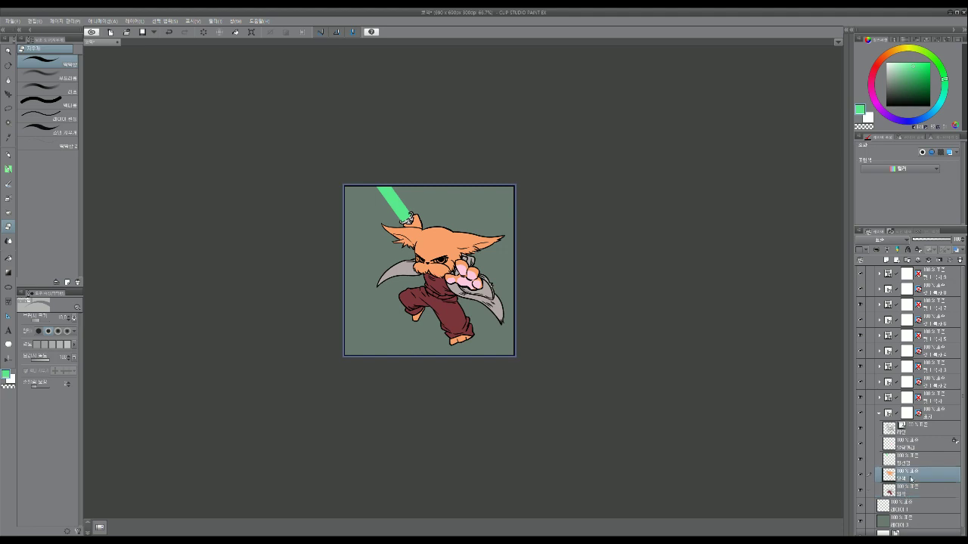
key("ctrl+shift+n")
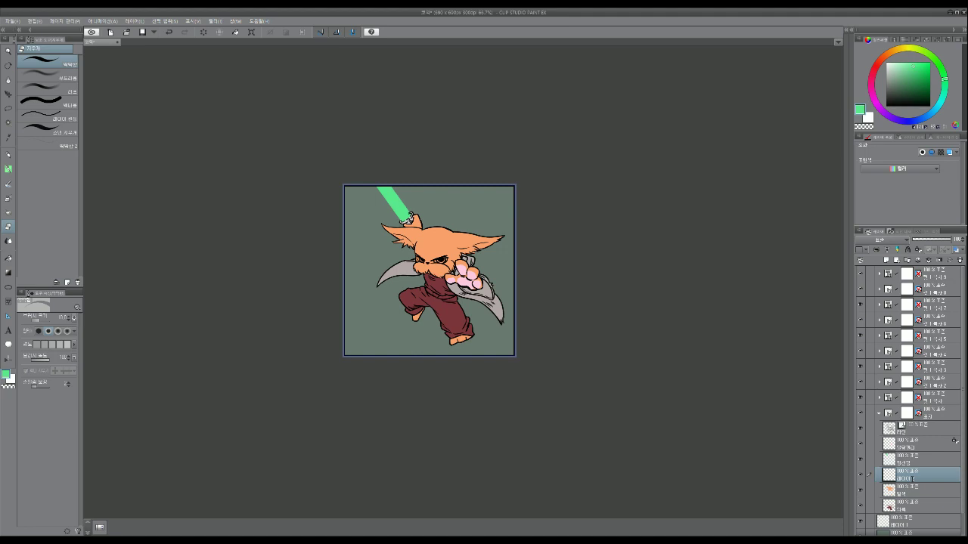
type("광선검 반사광")
key("Return")
Sample the blade's green and shift it to a lighter, slightly yellower green for the reflected light.
scroll(473, 256, "up", 5)
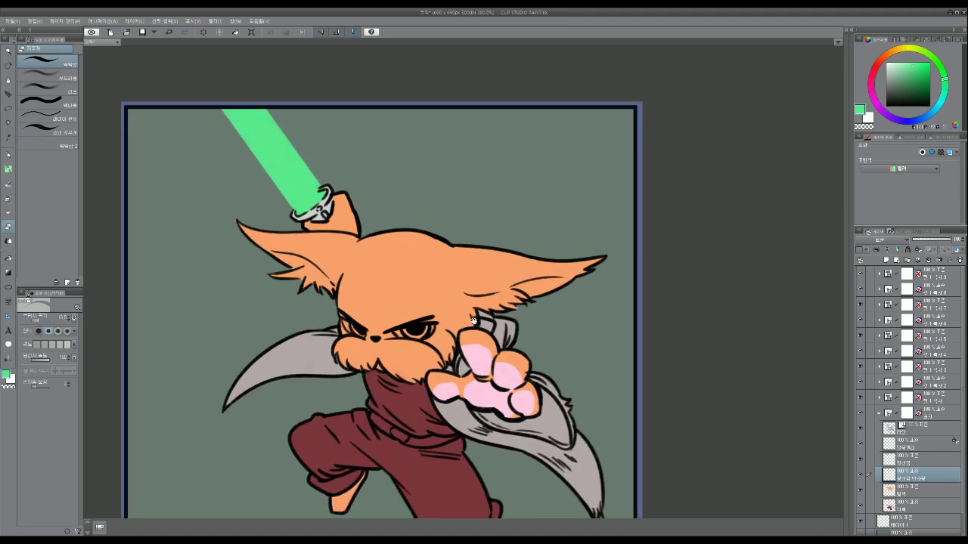
left_click_drag(474, 321, 494, 329)
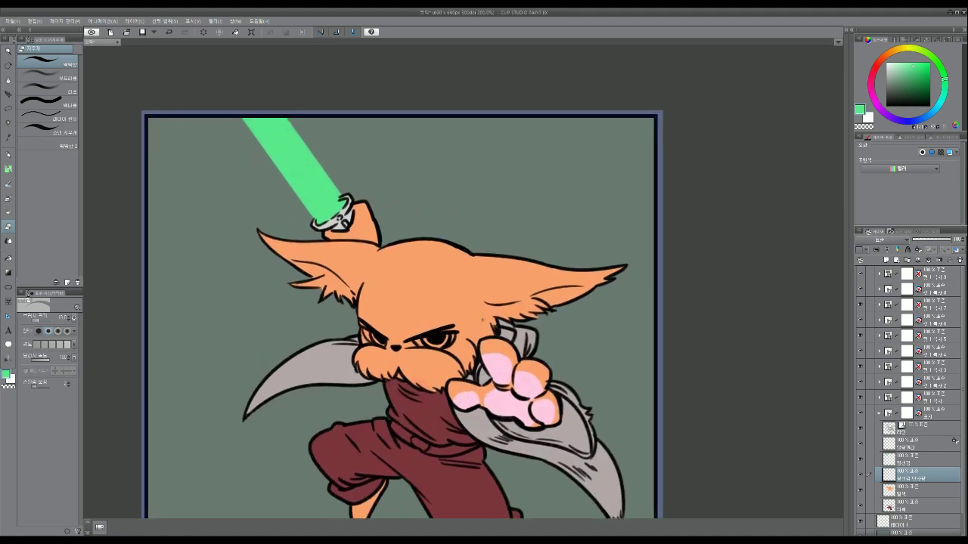
left_click(431, 259, "alt")
left_click(325, 184, "alt")
left_click_drag(943, 78, 943, 69)
left_click(911, 63)
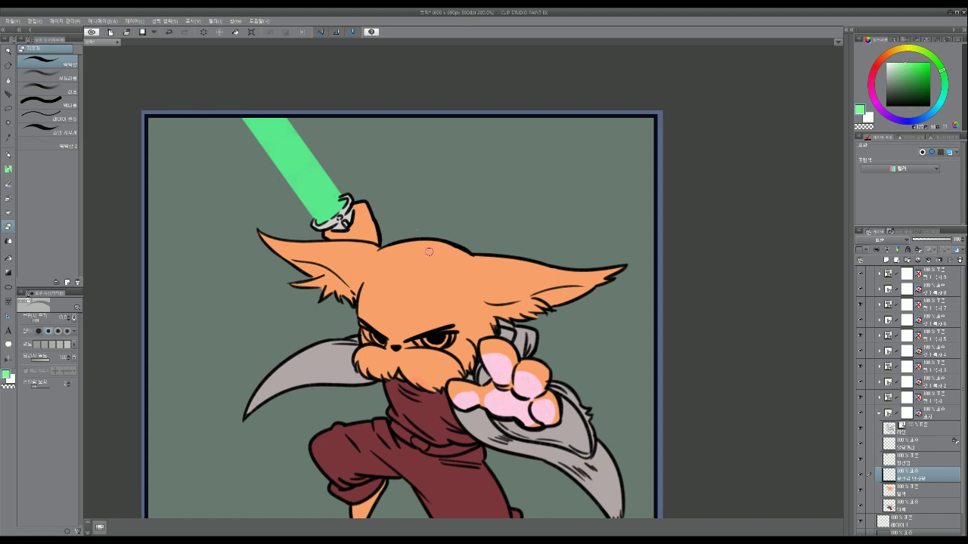
Paint a light green reflected-light rim along the top of the head between the ears.
key("p")
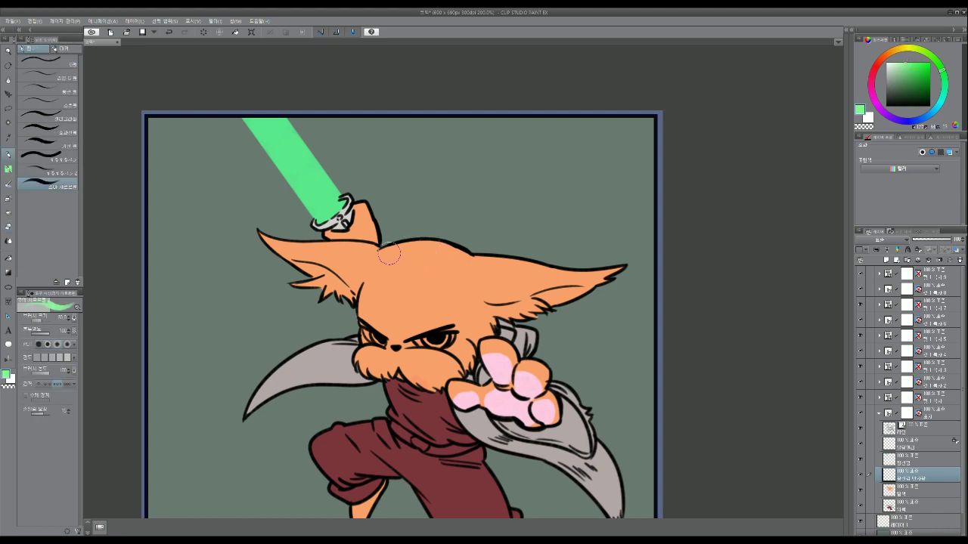
left_click_drag(378, 255, 442, 242)
key("ctrl+z")
mouse_move(377, 256)
left_mouse_down()
mouse_move(443, 246)
mouse_move(423, 244)
mouse_move(436, 244)
mouse_move(472, 254)
left_mouse_up()
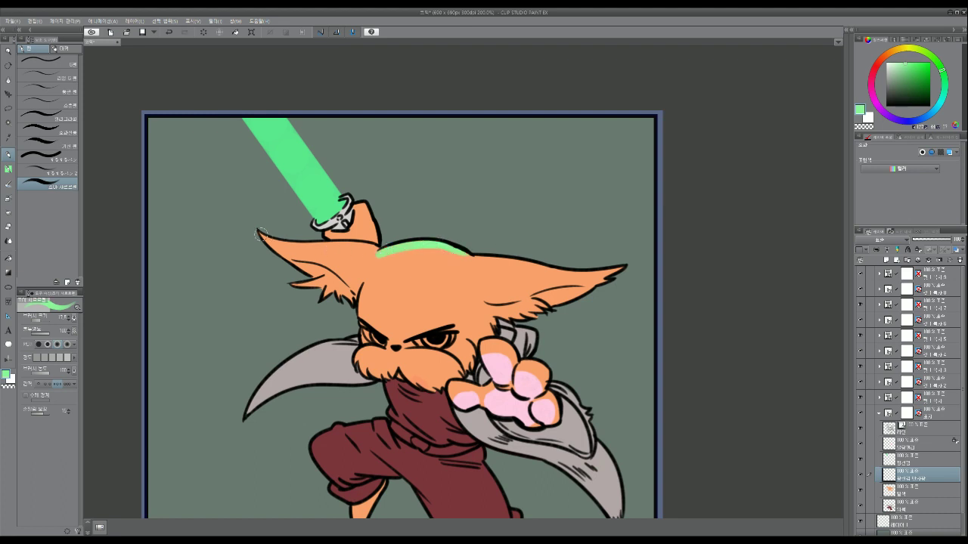
With a smaller brush, paint light green rims along the upper edge of the sword-side ear and down that side of the face.
left_click_drag(261, 234, 377, 248)
key("ctrl+z")
key("bracketleft")
key("bracketleft")
key("bracketleft")
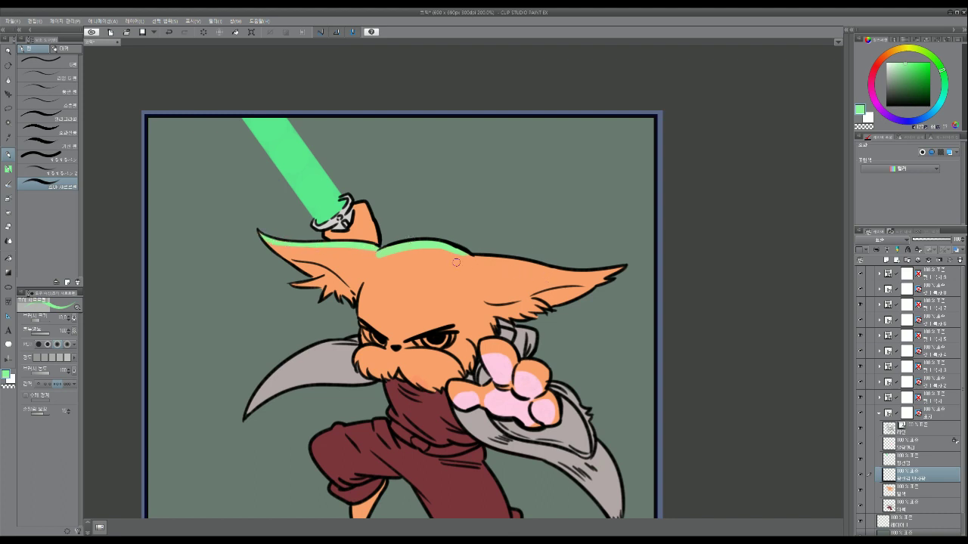
left_click_drag(389, 249, 359, 316)
Enlarge the brush slightly and paint light green reflections on the coat tail beside the face and on the raised sword hand.
key("bracketright")
scroll(381, 346, "down", 4)
scroll(390, 315, "up", 3)
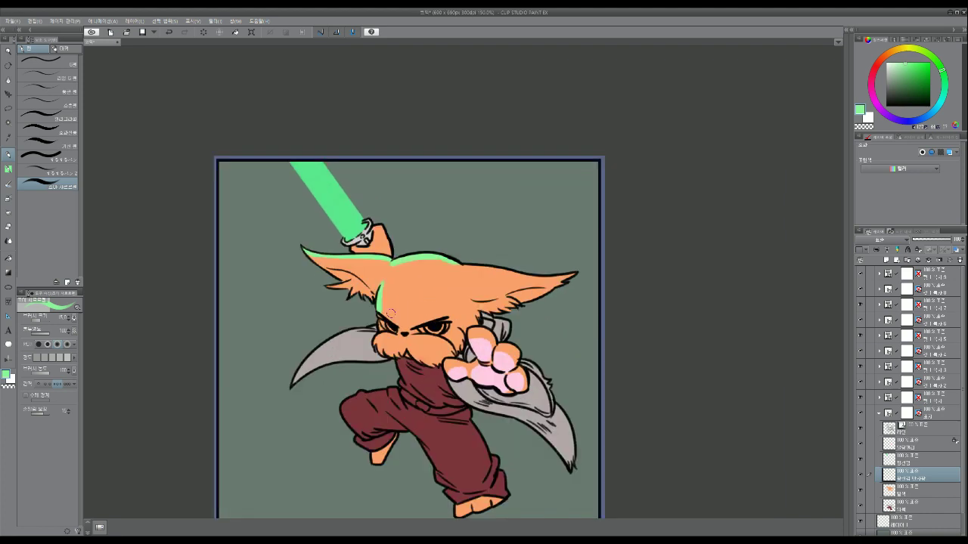
left_click_drag(340, 334, 371, 333)
mouse_move(379, 226)
left_mouse_down()
mouse_move(385, 248)
mouse_move(367, 249)
left_mouse_up()
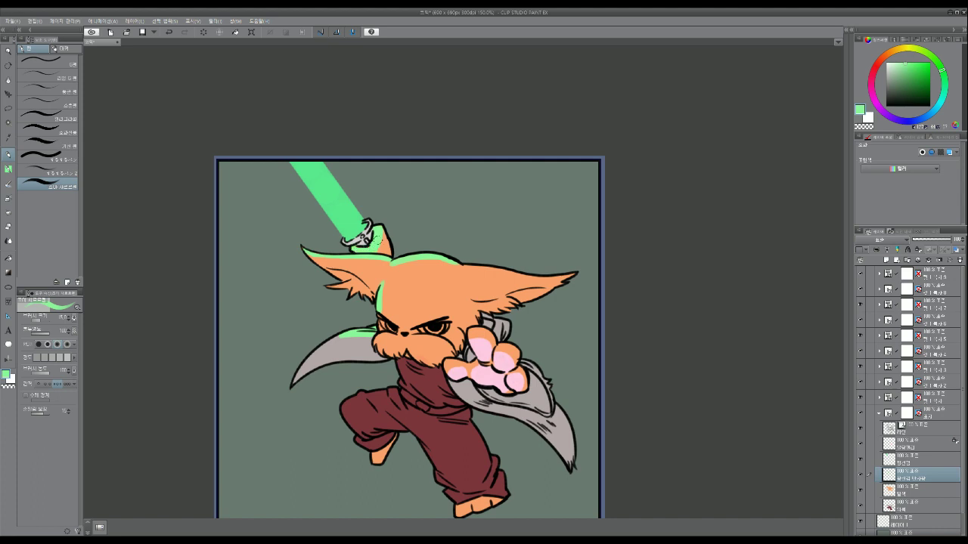
scroll(396, 219, "down", 4)
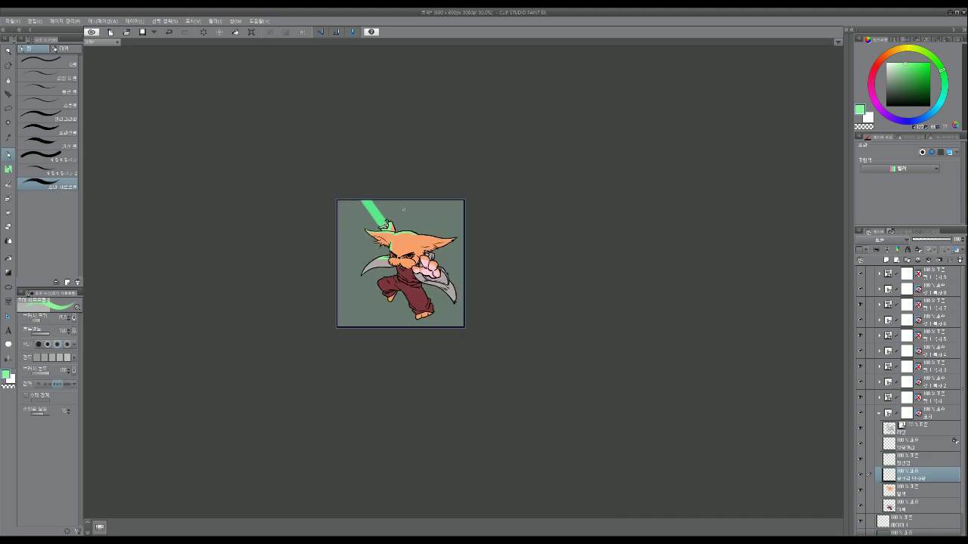
Paint a light green reflected-light rim along the upper edge of the ear farther from the sword.
scroll(433, 237, "up", 3)
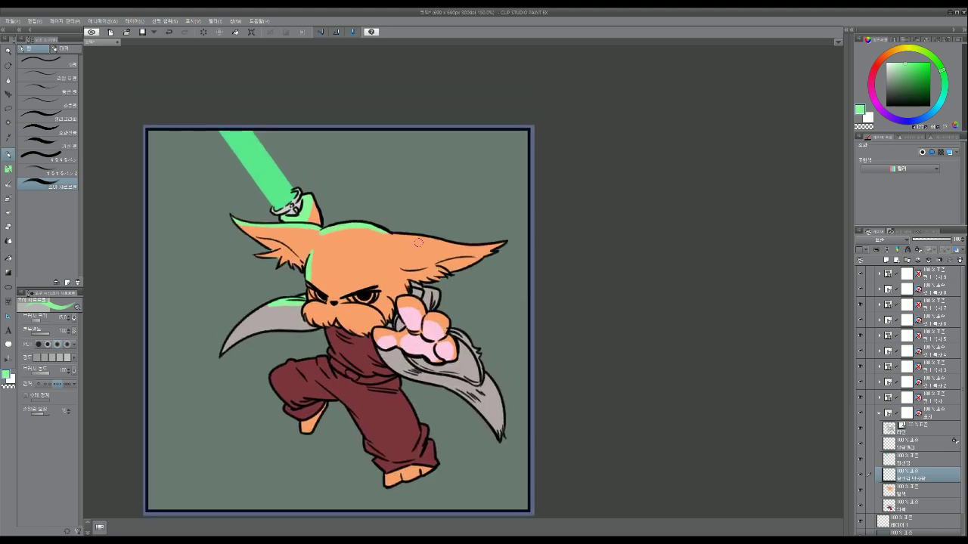
mouse_move(388, 234)
left_mouse_down()
mouse_move(490, 245)
mouse_move(492, 295)
mouse_move(524, 295)
left_mouse_up()
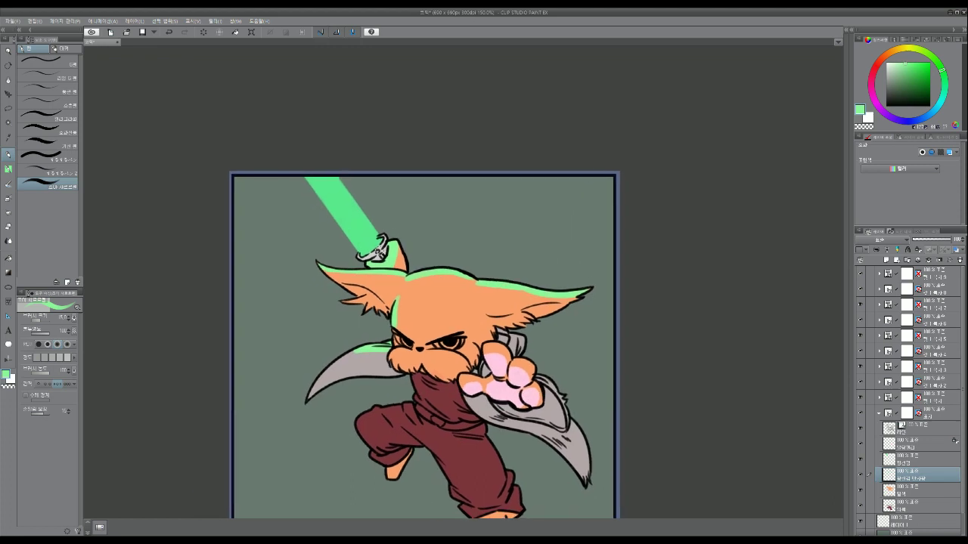
Switch to the lightsaber's own layer and paint lighter green bands along both long edges of the blade.
left_click_drag(310, 192, 299, 175)
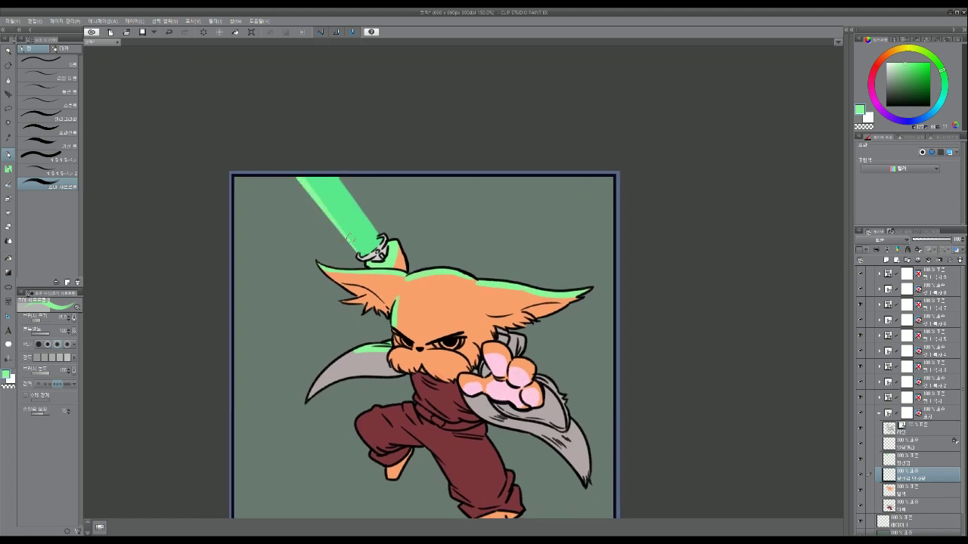
scroll(427, 267, "down", 1)
left_click_drag(434, 303, 435, 320)
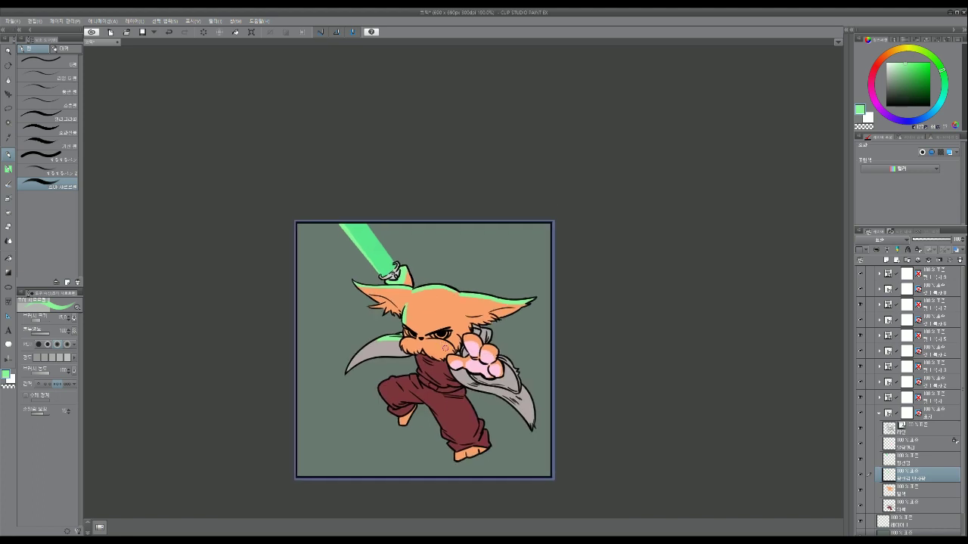
left_click(921, 454)
scroll(416, 312, "up", 1)
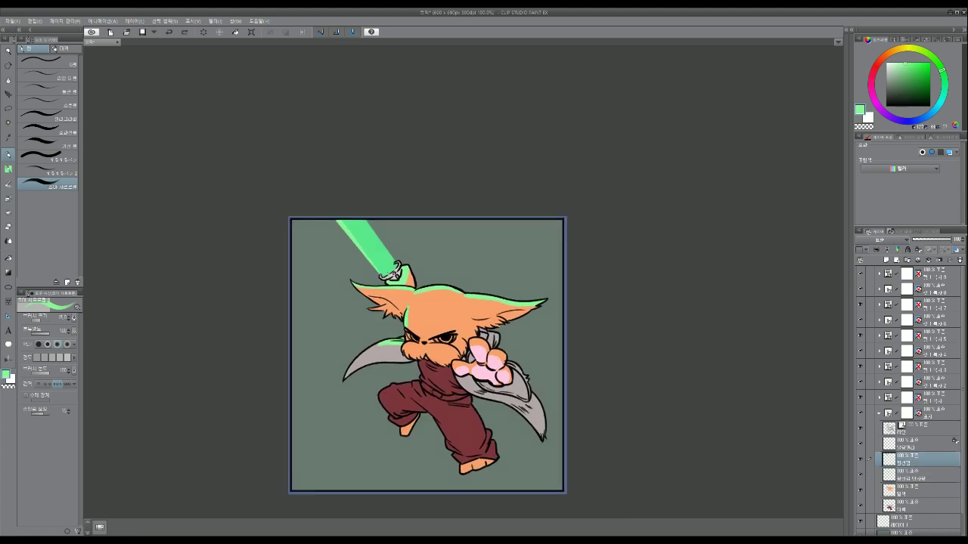
scroll(418, 317, "up", 2)
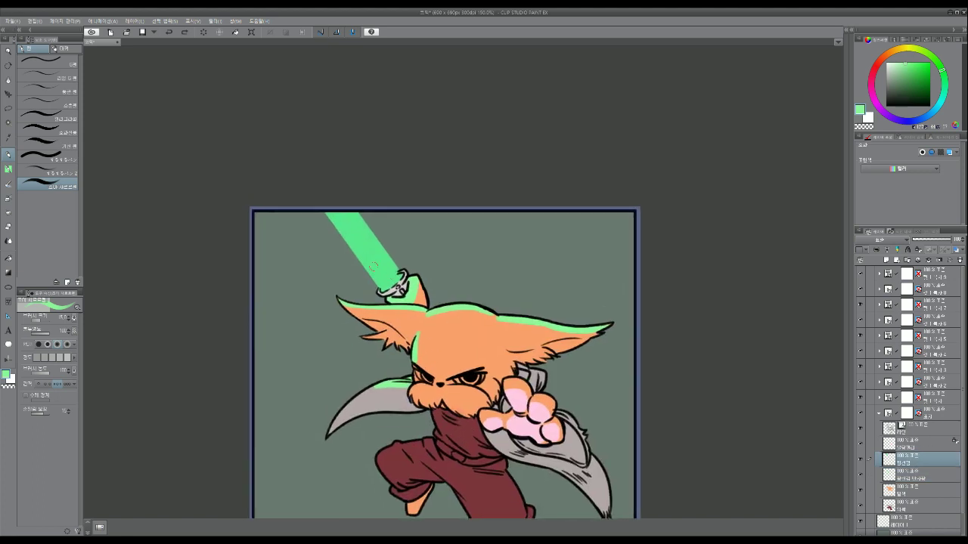
left_click_drag(382, 289, 316, 208)
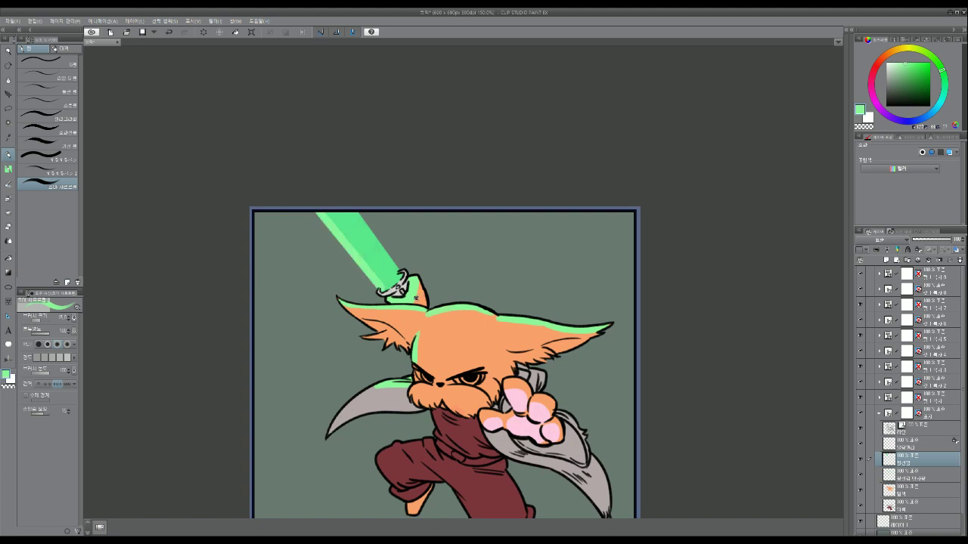
scroll(415, 297, "down", 4)
scroll(412, 293, "up", 5)
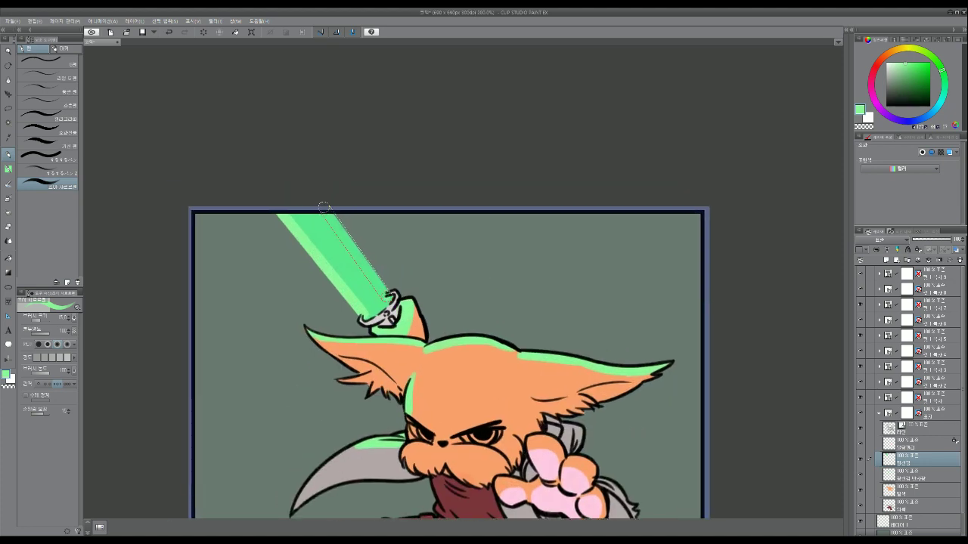
scroll(450, 349, "down", 2)
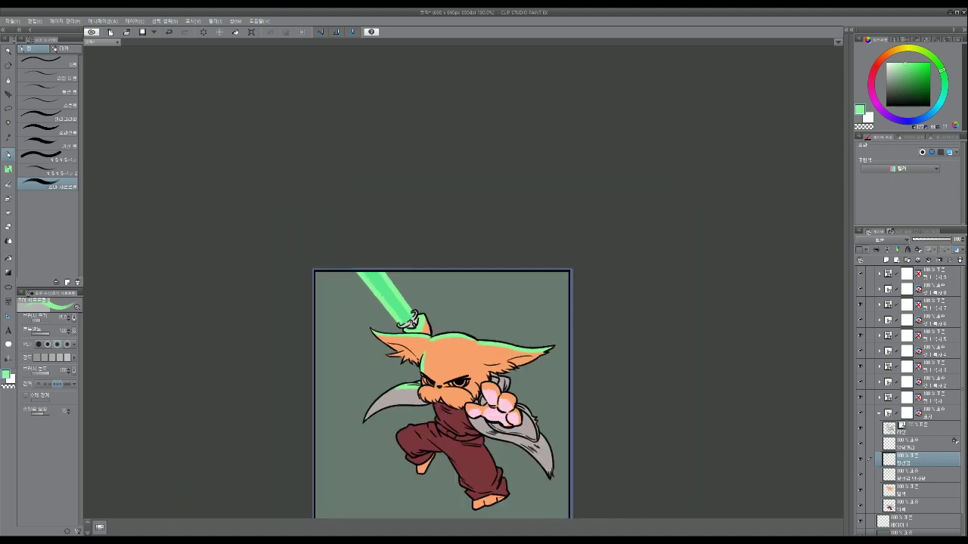
left_click_drag(547, 476, 553, 409)
scroll(545, 412, "up", 1)
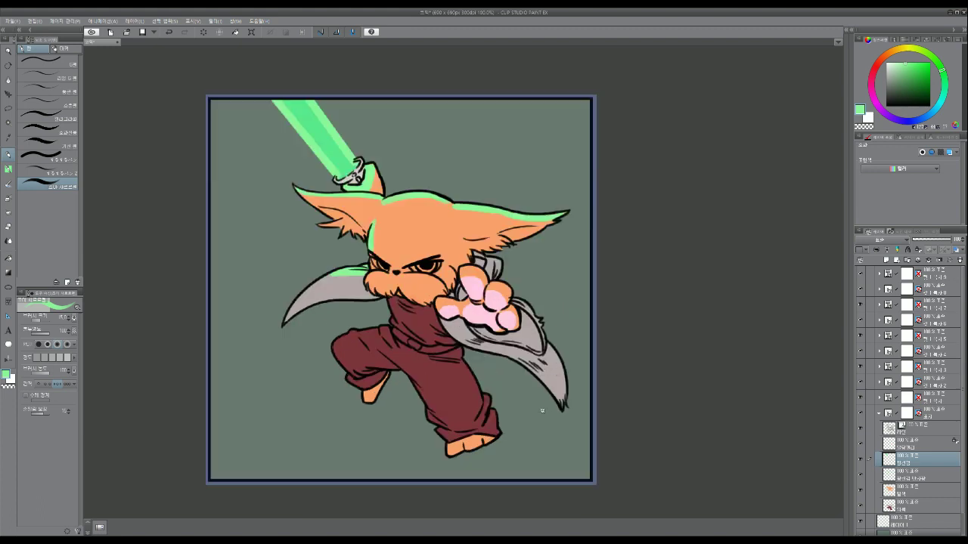
On the reflected-light layer, use a smaller brush to paint light green rims on the outstretched hand's fingers and the sleeve behind it.
left_click(921, 473)
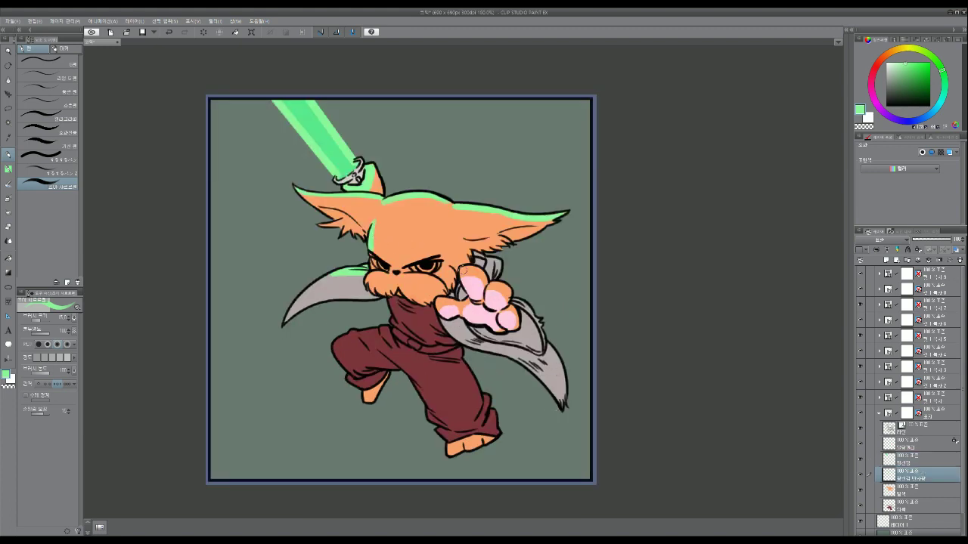
key("bracketleft")
mouse_move(463, 274)
left_mouse_down()
mouse_move(479, 269)
mouse_move(467, 271)
left_mouse_up()
left_click_drag(437, 301, 467, 300)
left_click_drag(505, 345, 510, 361)
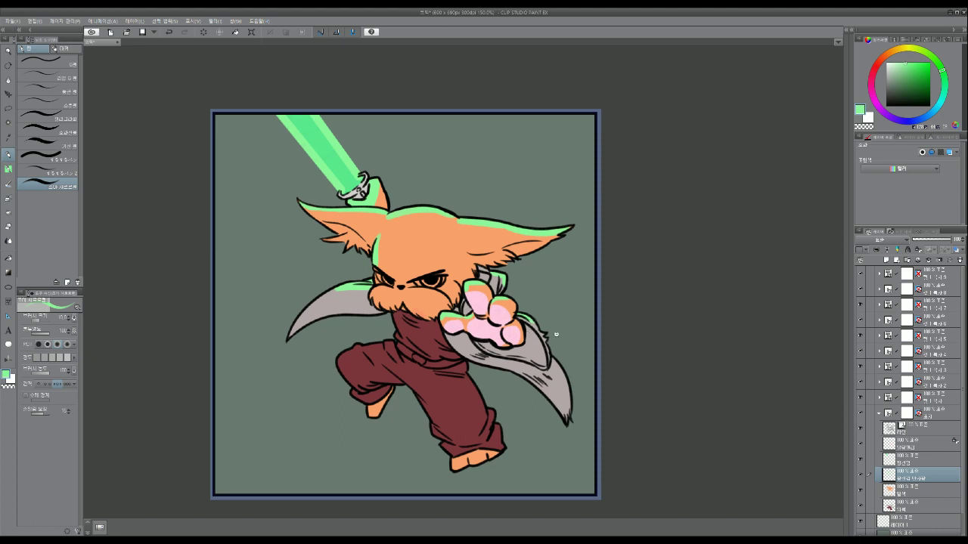
scroll(553, 335, "down", 1)
scroll(550, 336, "up", 1)
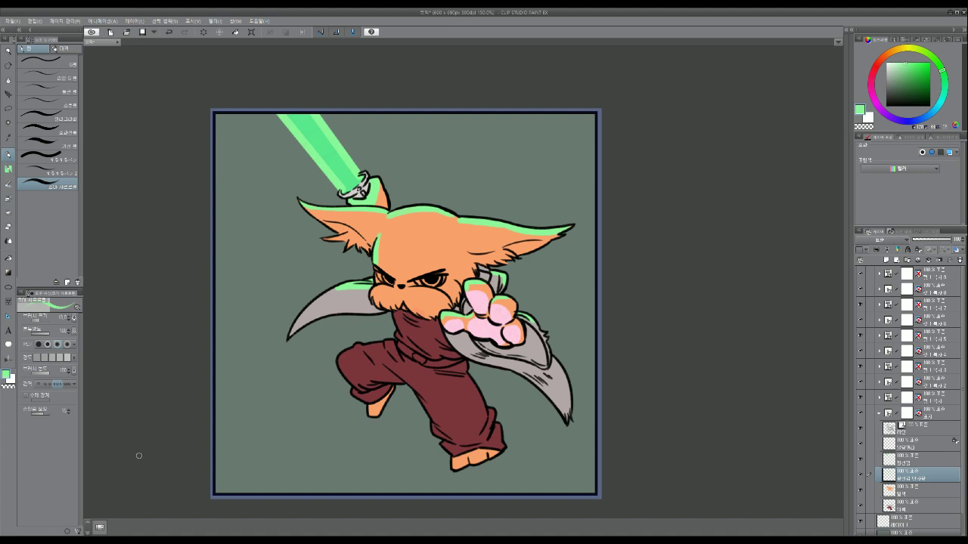
left_click(113, 538)
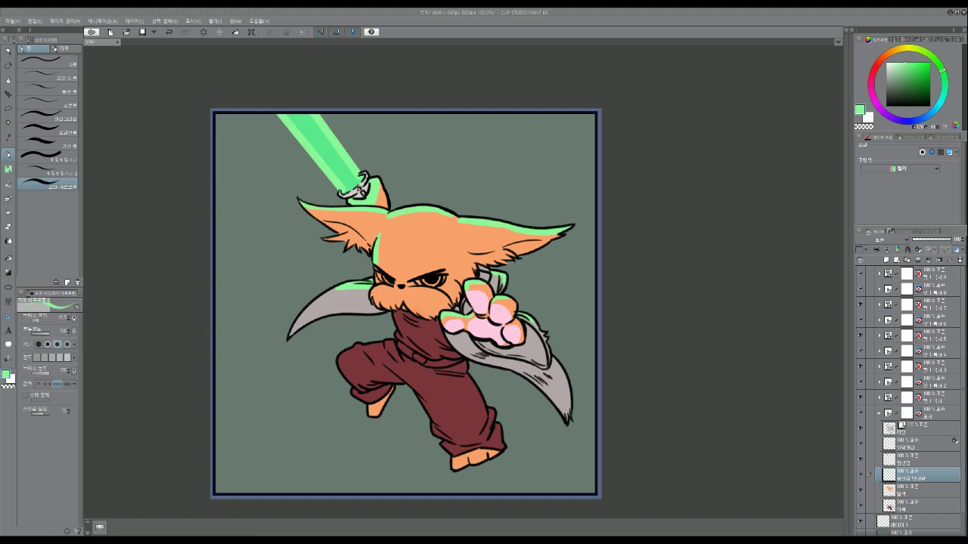
Select the maroon trousers and top by area and make the clothing colour layer active.
key("w")
left_click(449, 399)
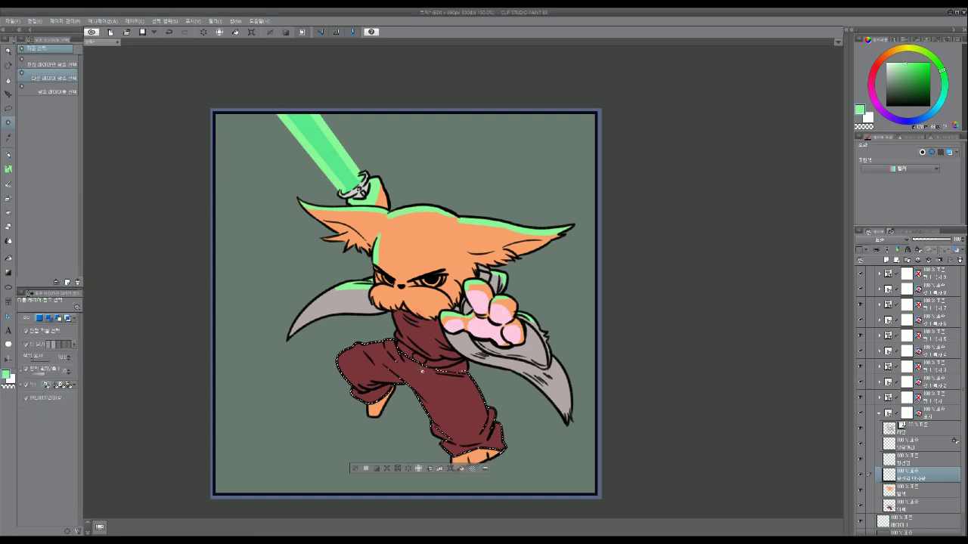
left_click(425, 333, "shift")
left_click(417, 359, "shift")
left_click(922, 505)
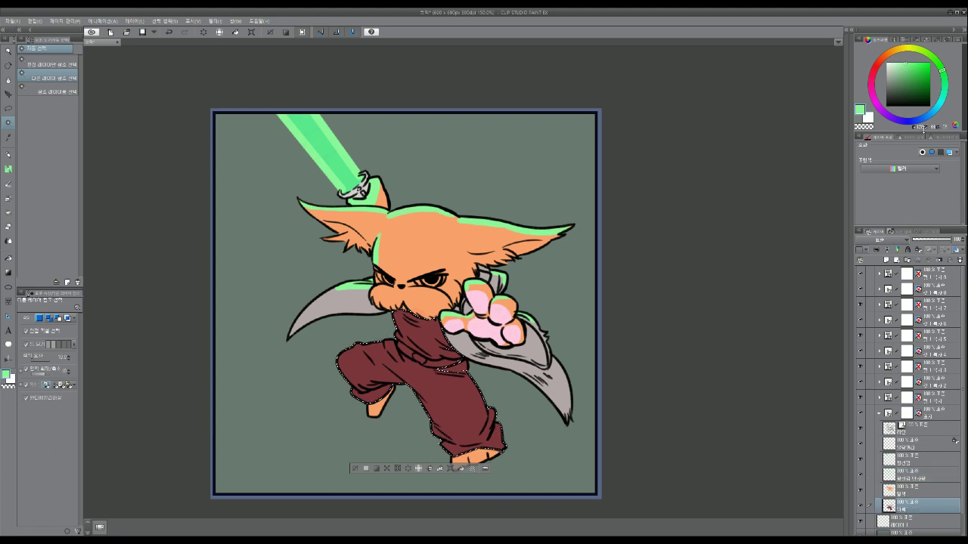
Sample the maroon, shift it to a darker brownish red, fill the selected clothes with it and clear the selection.
key("alt")
left_click(7, 153)
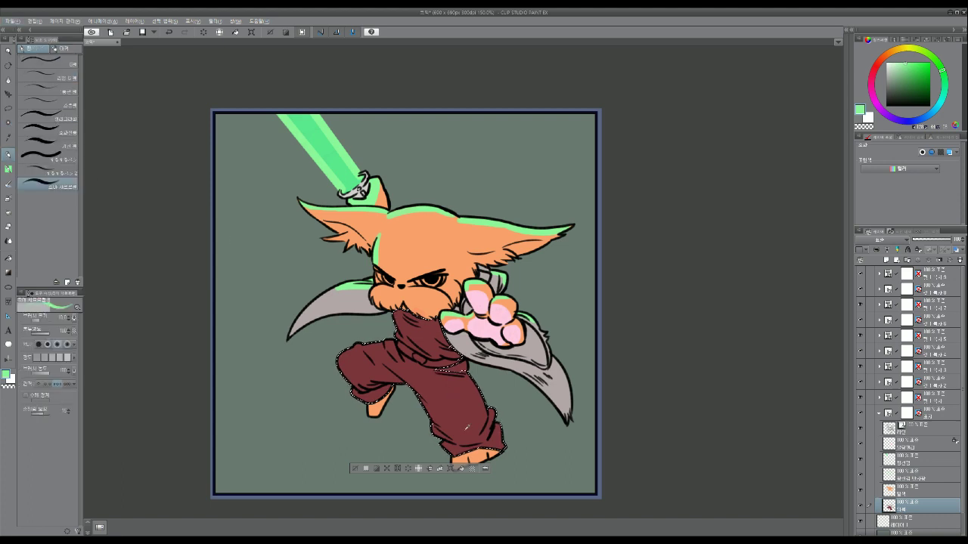
left_click(447, 390, "alt")
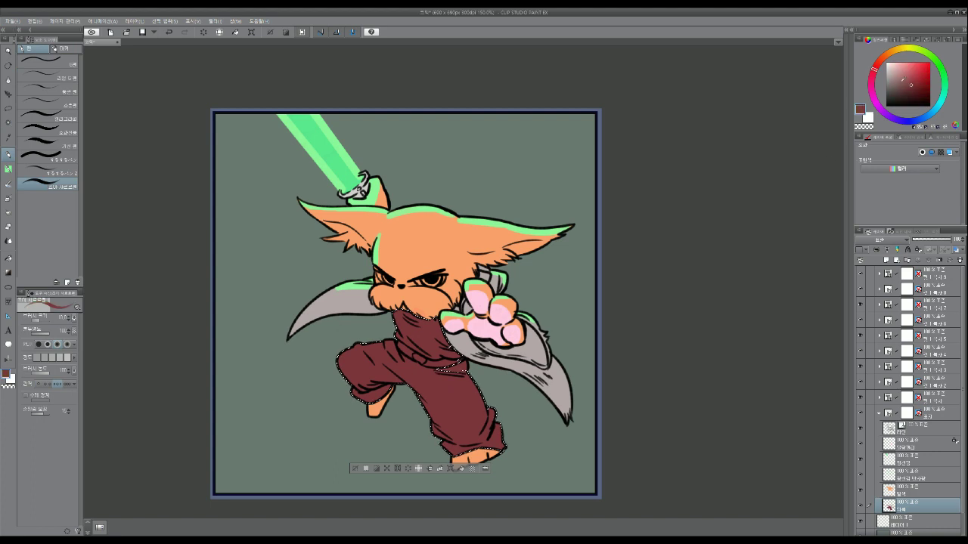
left_click(901, 84)
key("w")
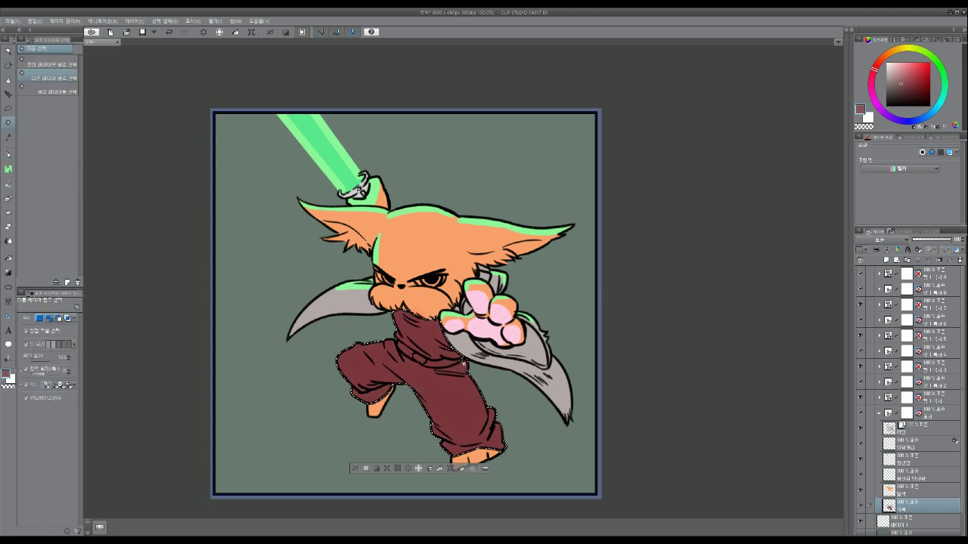
left_click(463, 363, "shift")
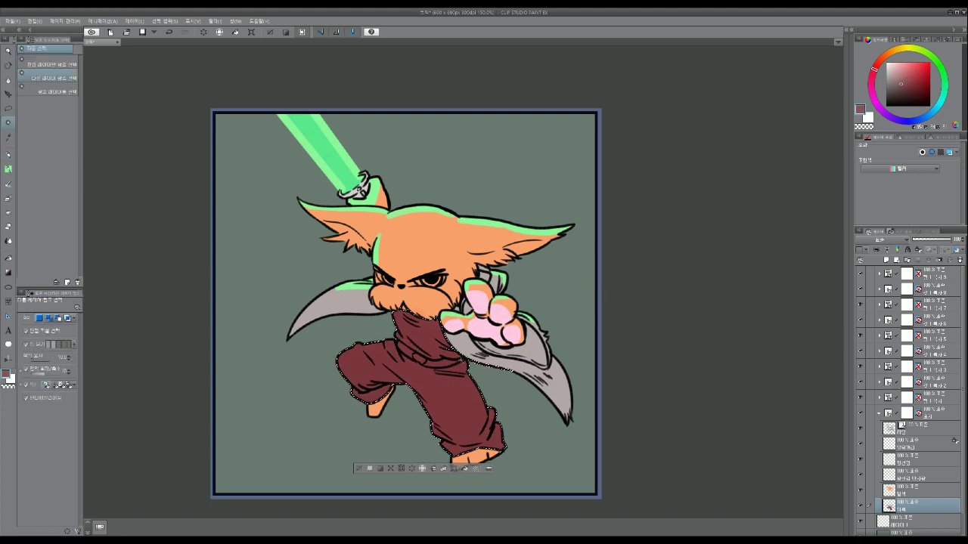
key("ctrl+z")
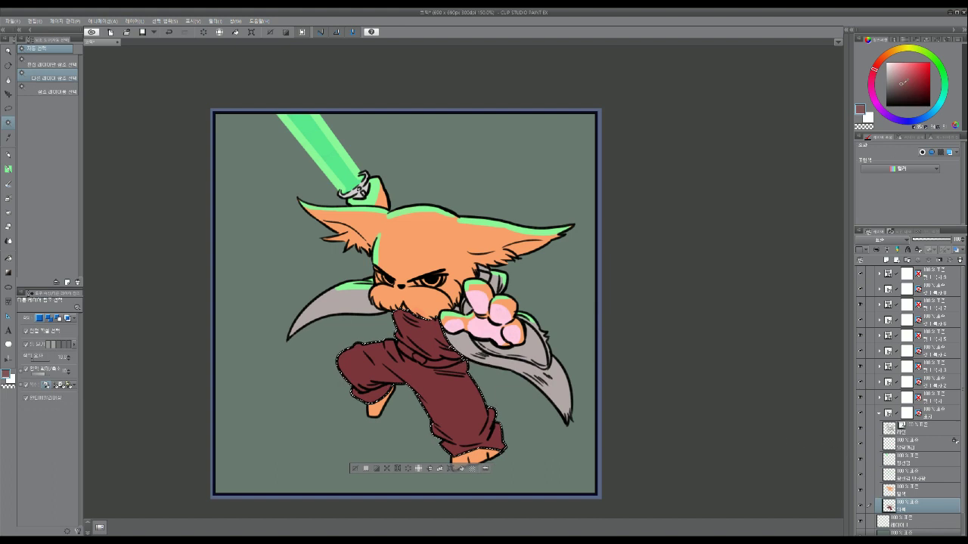
left_click_drag(901, 84, 905, 85)
left_click(910, 88)
key("alt+Delete")
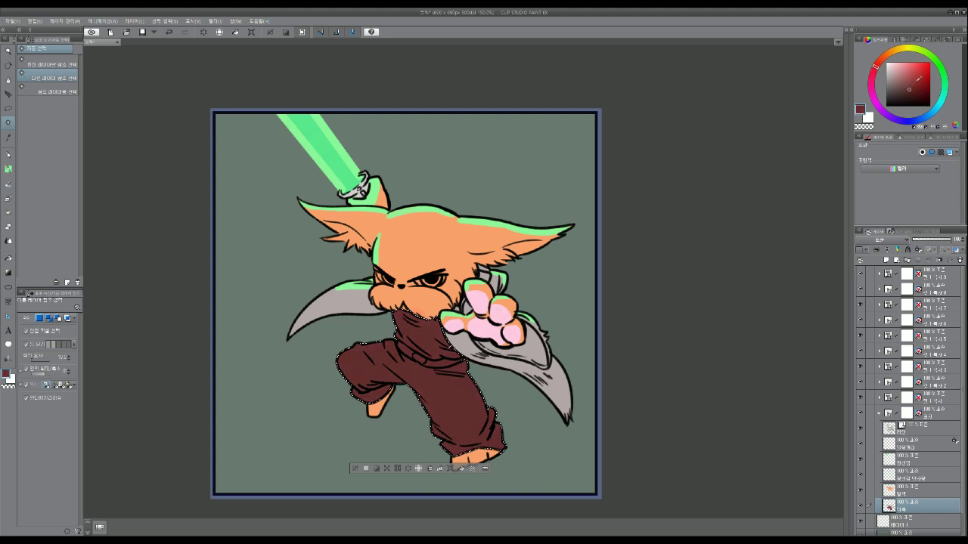
key("ctrl+d")
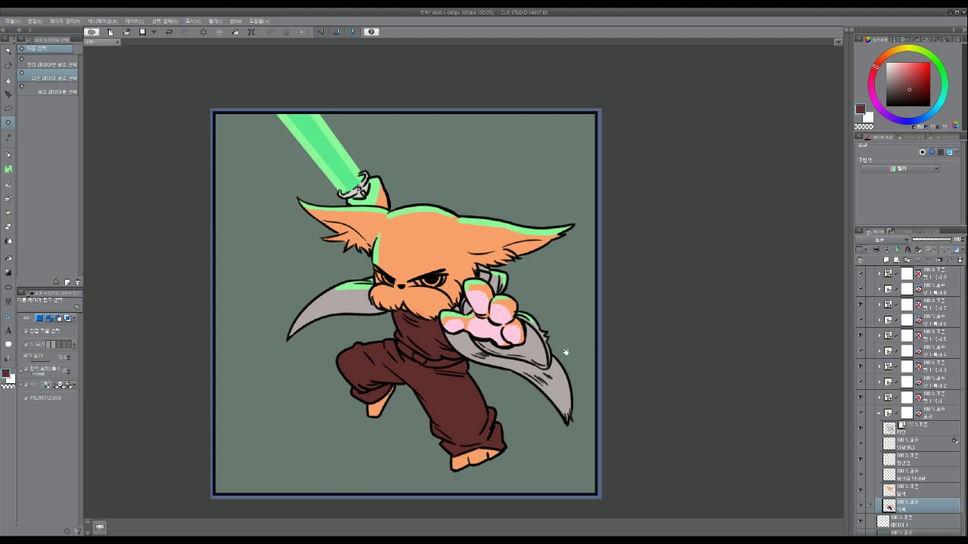
Add a new layer directly above the skin colour layer.
left_click_drag(565, 351, 594, 353)
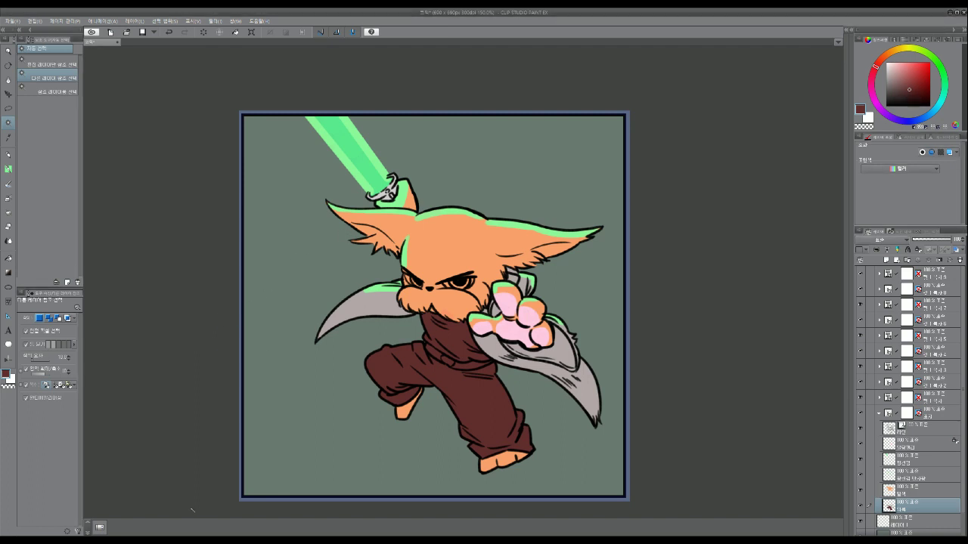
left_click(920, 477)
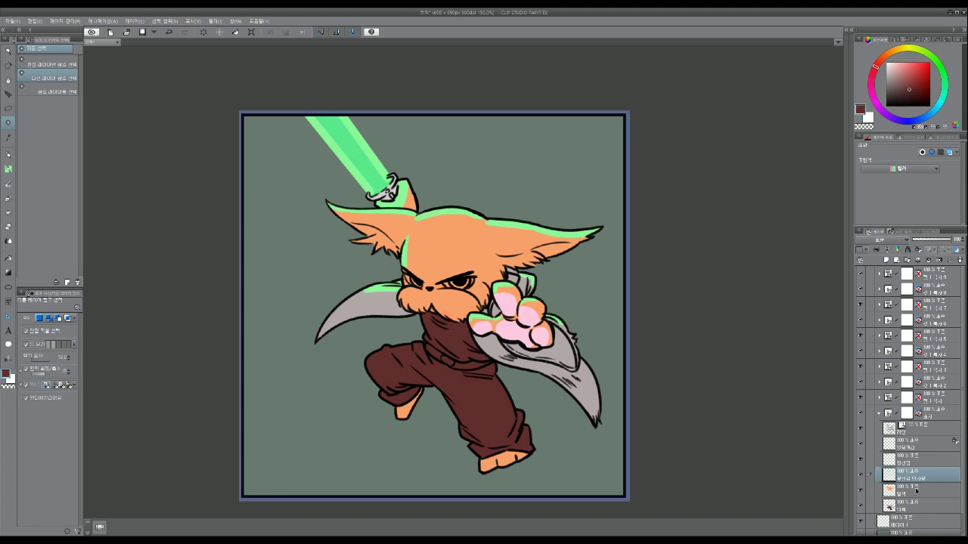
left_click(917, 491)
key("ctrl+shift+n")
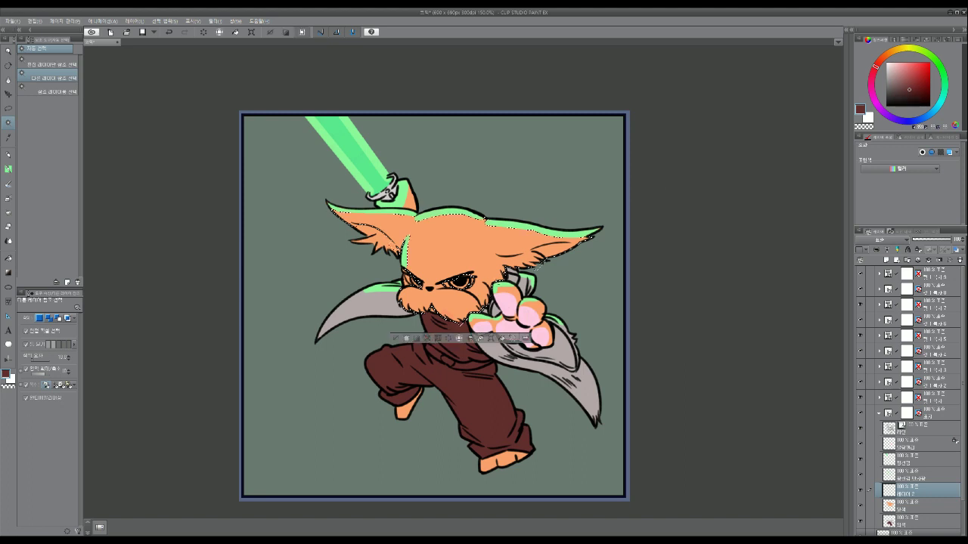
Sample the skin orange with the pen active and shift it to a pale yellow for warm highlights.
key("p")
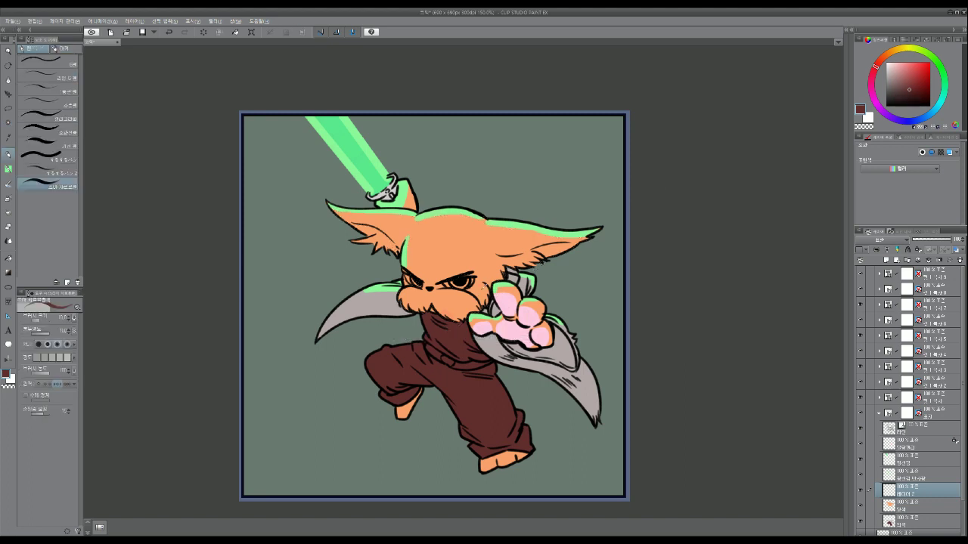
left_click(537, 257, "alt")
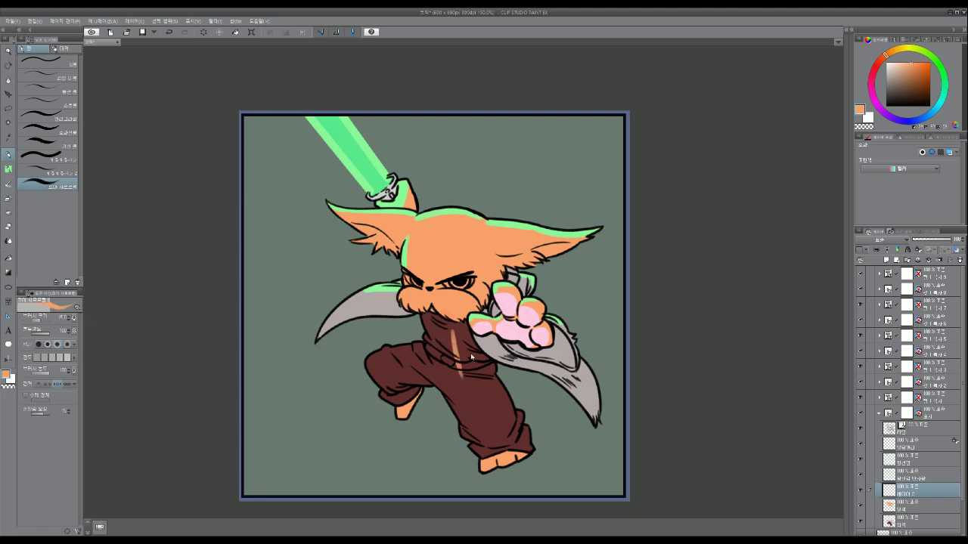
left_click_drag(455, 337, 472, 391)
key("ctrl+z")
left_click(897, 50)
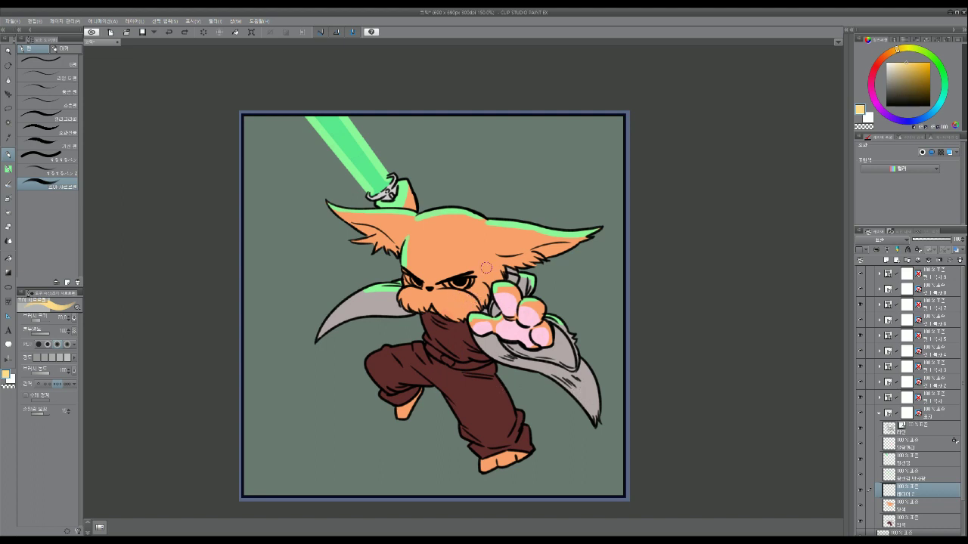
Paint pale yellow-orange highlights on the cheek beside the outstretched hand and on the moustache, reducing the brush for the hair strokes.
left_click_drag(486, 257, 485, 279)
mouse_move(490, 266)
left_mouse_down()
mouse_move(474, 302)
mouse_move(465, 297)
mouse_move(476, 310)
mouse_move(478, 306)
left_mouse_up()
key("[")
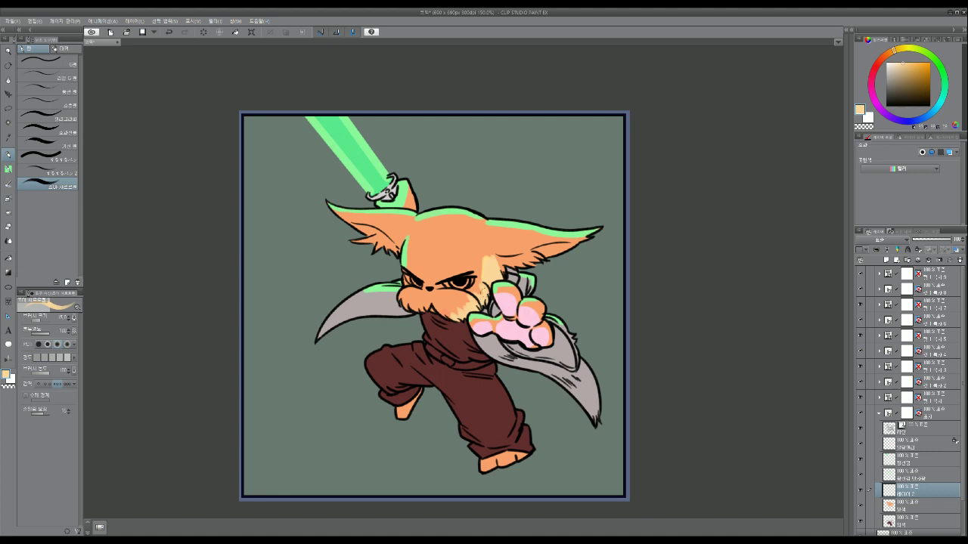
left_click(485, 270, "alt")
key("bracketleft")
key("bracketleft")
left_click_drag(459, 307, 446, 316)
left_click(462, 316, "alt")
Using highlight tones sampled from the cheek, extend the pale highlights along the base and lower fur of the ear above the outstretched hand.
left_click(488, 258, "alt")
left_click_drag(487, 258, 496, 264)
left_click(487, 256, "alt")
left_click(496, 265, "alt")
left_click(487, 260, "alt")
left_click(496, 269, "alt")
left_click_drag(498, 260, 504, 271)
scroll(518, 268, "down", 3)
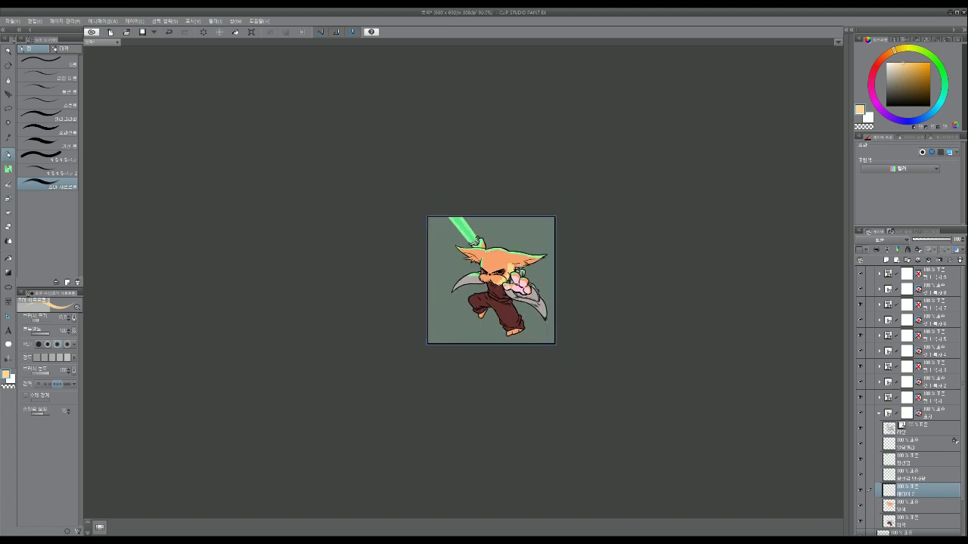
scroll(519, 269, "up", 3)
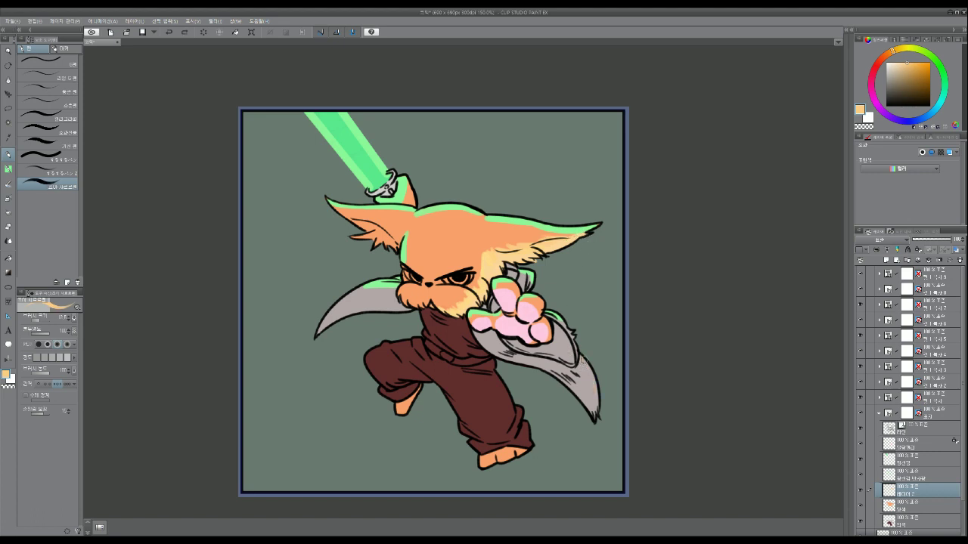
Paint pale orange light along the outer edge of the coat tail's tip and down the outer edge of the extended trouser leg.
mouse_move(582, 360)
left_mouse_down()
mouse_move(596, 413)
mouse_move(584, 401)
left_mouse_up()
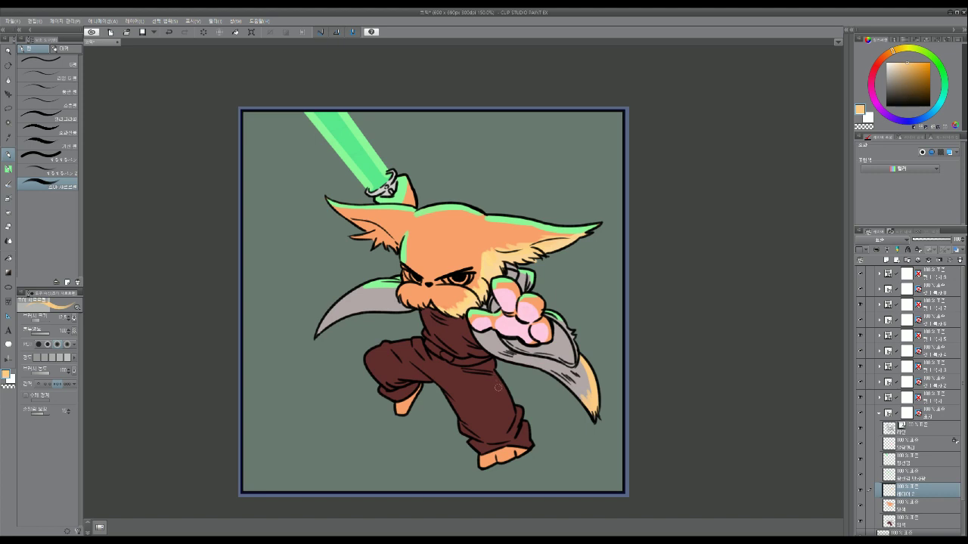
mouse_move(494, 375)
left_mouse_down()
mouse_move(516, 413)
mouse_move(499, 392)
mouse_move(510, 407)
left_mouse_up()
key("ctrl+z")
key("ctrl+z")
key("ctrl+z")
key("ctrl+z")
mouse_move(495, 374)
left_mouse_down()
mouse_move(513, 417)
mouse_move(498, 381)
mouse_move(508, 410)
mouse_move(498, 392)
mouse_move(511, 415)
mouse_move(520, 409)
mouse_move(529, 443)
left_mouse_up()
key("ctrl+z")
key("ctrl+z")
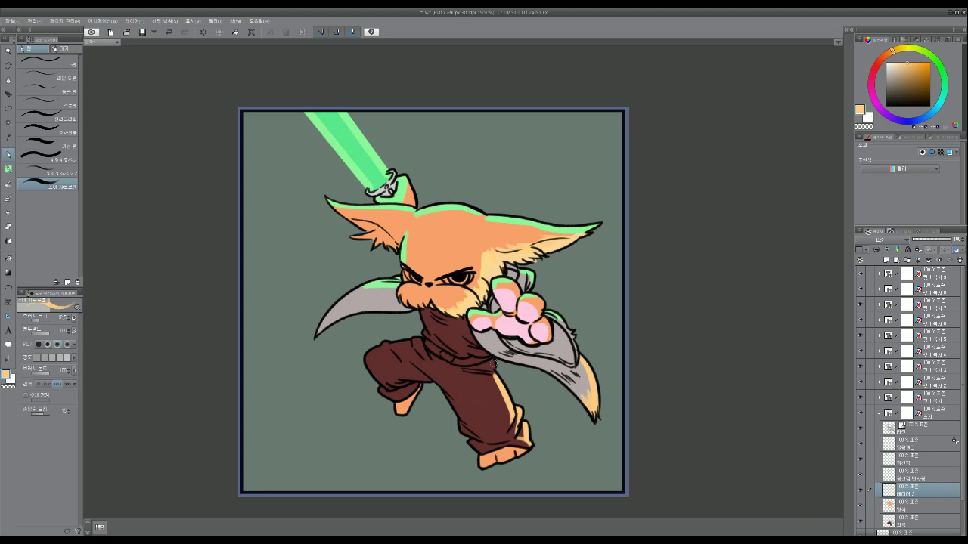
Add pale orange highlights at the trouser fold below the waist and on the bent leg's cuff and foot.
left_click_drag(493, 362, 480, 368)
mouse_move(396, 380)
left_mouse_down()
mouse_move(431, 374)
mouse_move(407, 382)
mouse_move(413, 389)
left_mouse_up()
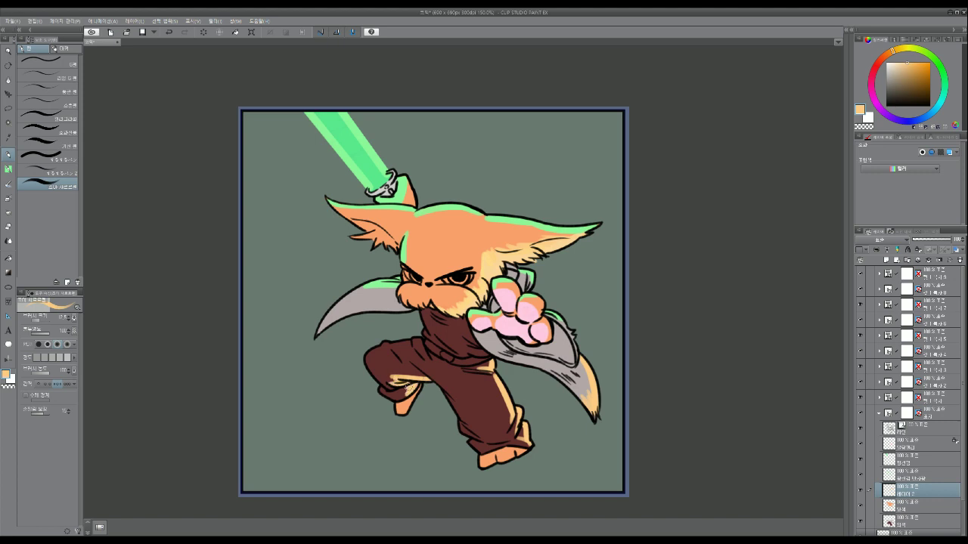
Create a new layer above the warm highlight layer and shade the torso with a dark, muted purple-brown derived from the sampled clothing colour.
scroll(584, 429, "down", 3)
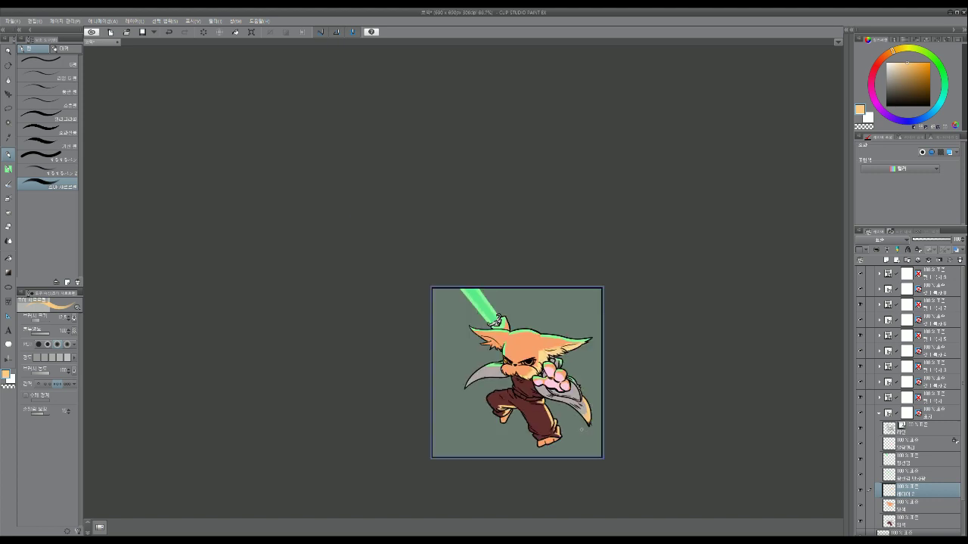
scroll(579, 428, "up", 3)
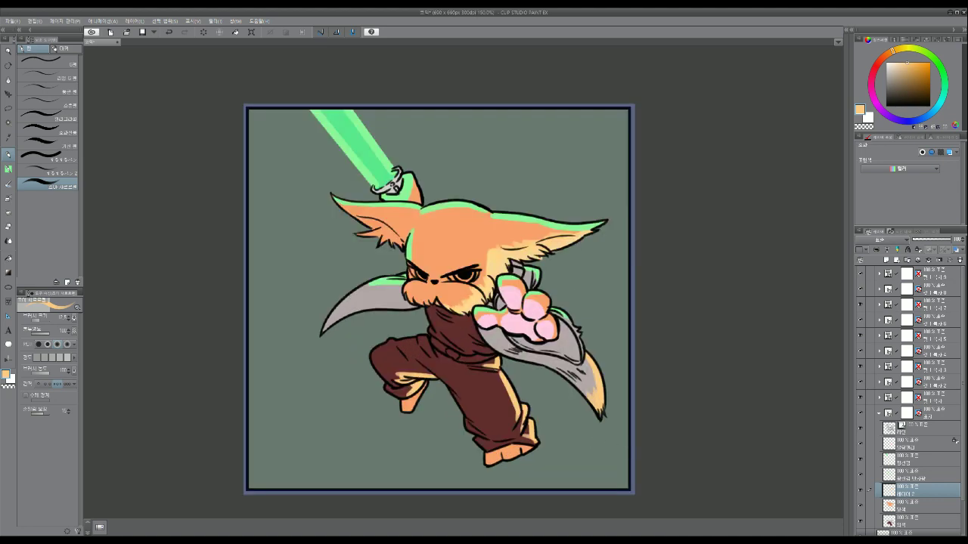
key("ctrl+shift+n")
left_click_drag(651, 445, 658, 401)
left_click(477, 287, "alt")
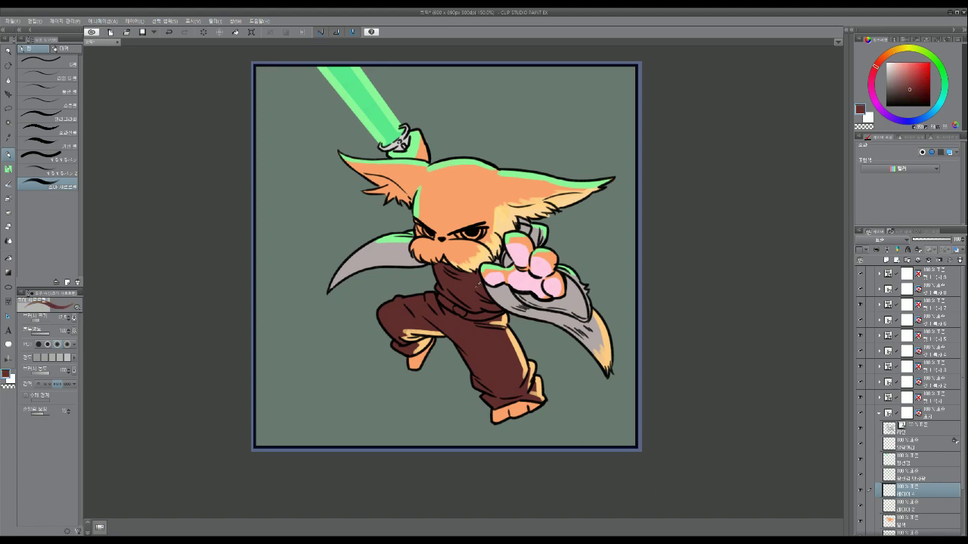
left_click(922, 119)
left_click(878, 73)
left_click(877, 74)
left_click(903, 92)
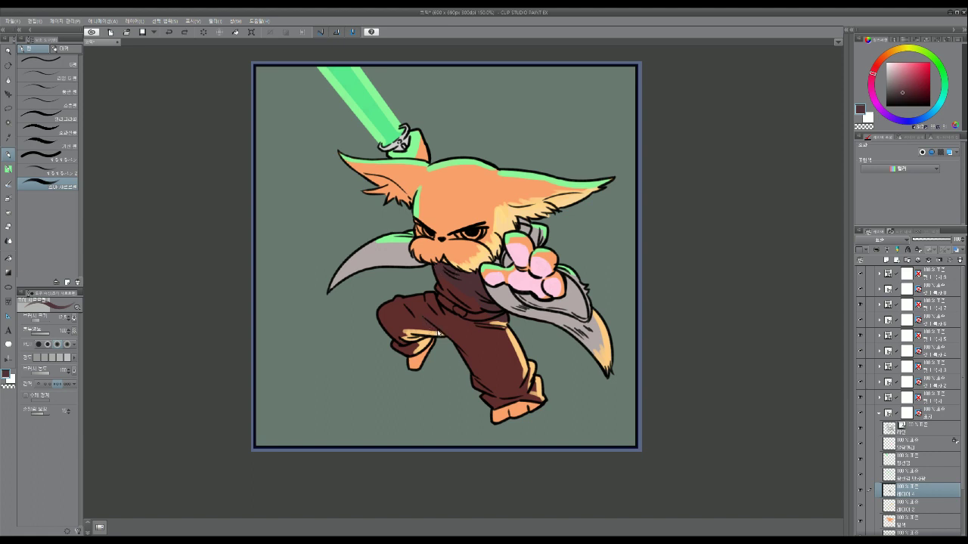
Paint dark purple-brown shadows in the folds of the bent leg, the extended leg's cuff and the waist, varying the brush size.
key("bracketleft")
key("bracketleft")
mouse_move(414, 346)
left_mouse_down()
mouse_move(430, 341)
mouse_move(420, 342)
left_mouse_up()
key("bracketright")
mouse_move(499, 392)
left_mouse_down()
mouse_move(525, 377)
mouse_move(528, 400)
mouse_move(542, 393)
left_mouse_up()
key("bracketleft")
left_click_drag(497, 326, 502, 316)
scroll(508, 313, "down", 5)
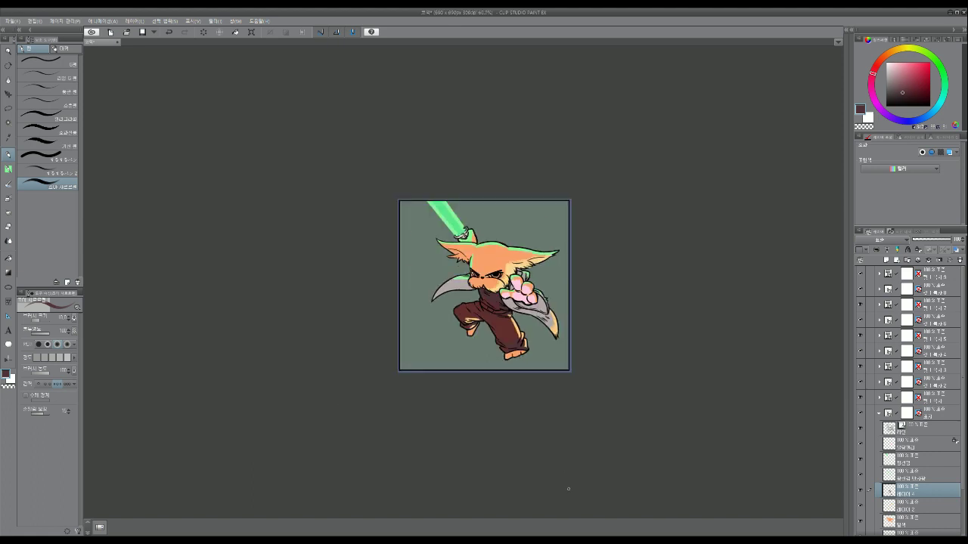
scroll(530, 330, "up", 5)
Sample the coat's grey, darken it to a muted mauve-grey and shade the open sleeve, the coat behind the hand and the opposite coat tail.
left_click(530, 329, "alt")
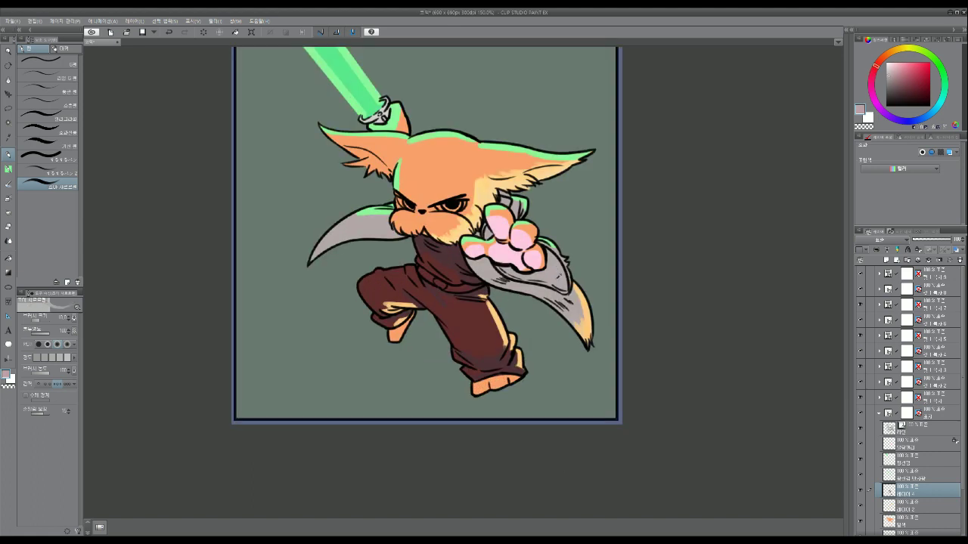
left_click(875, 78)
left_click(893, 81)
key("g")
key("p")
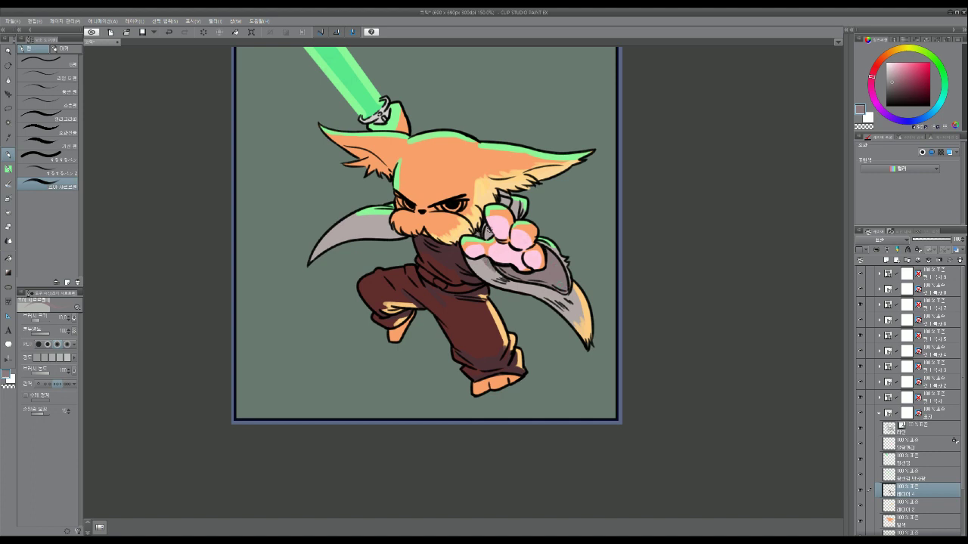
key("g")
key("p")
left_click_drag(501, 192, 515, 216)
left_click_drag(470, 261, 501, 273)
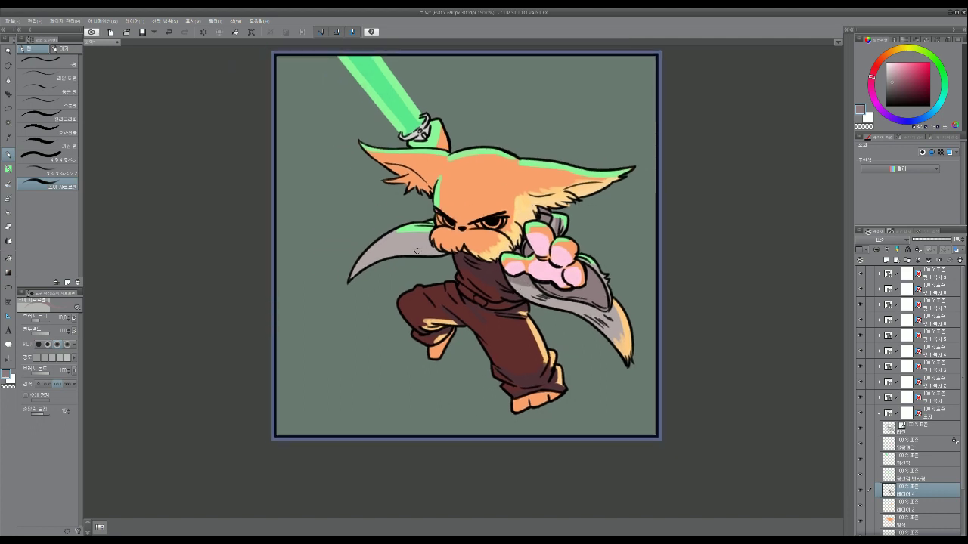
left_click_drag(347, 280, 427, 254)
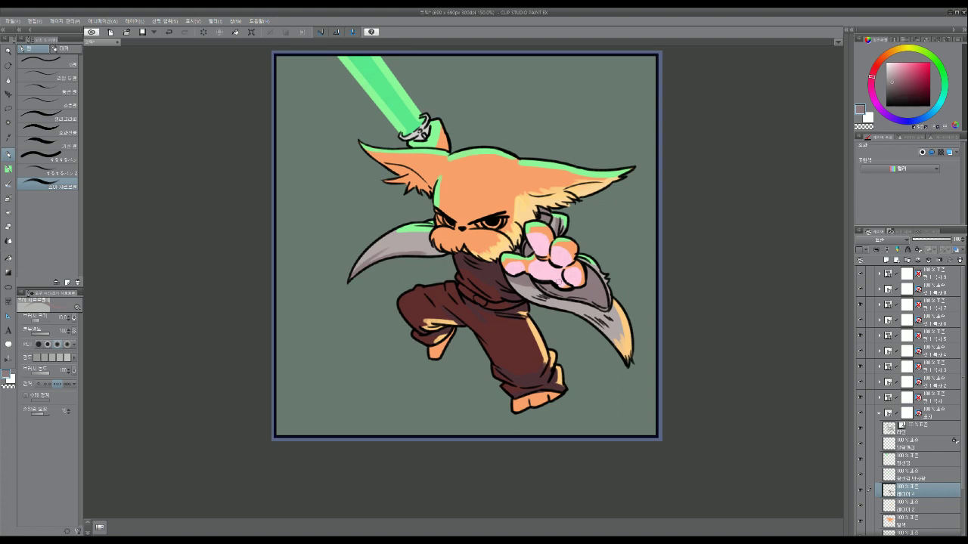
Sample the orange fur, shift it to a deeper reddish orange and shade the inside of the ear beside the sword arm.
left_click_drag(559, 282, 563, 305)
left_click(511, 213, "alt")
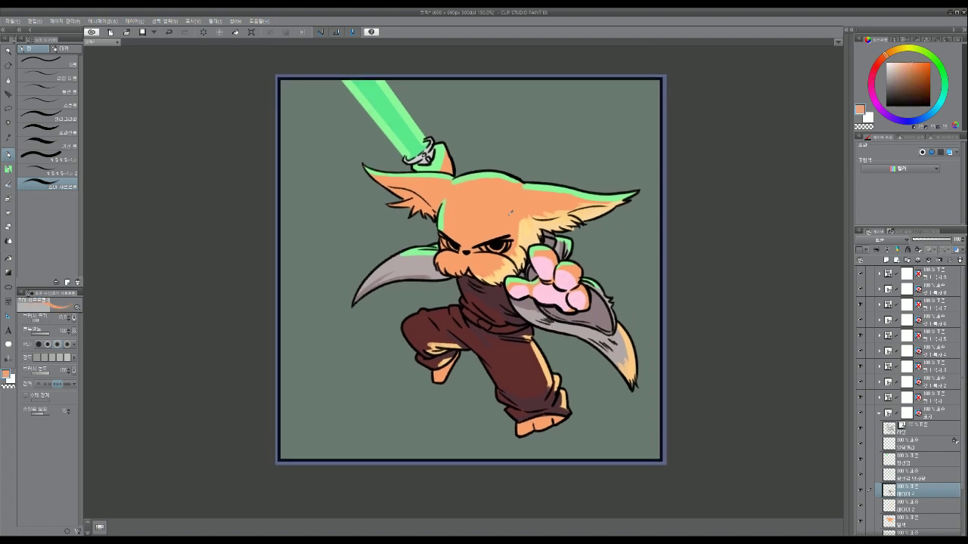
left_click(883, 65)
left_click(910, 72)
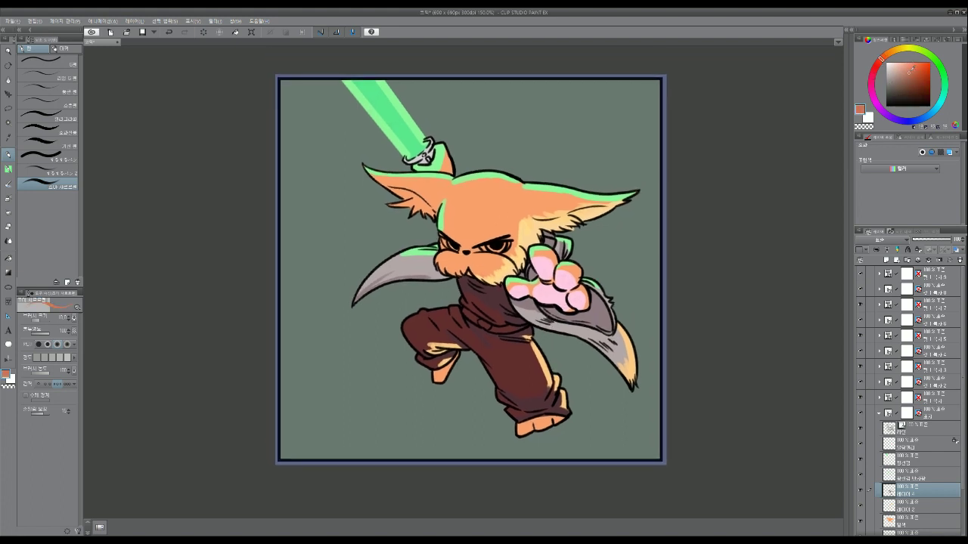
mouse_move(394, 190)
left_mouse_down()
mouse_move(419, 199)
mouse_move(404, 201)
left_mouse_up()
key("ctrl+z")
key("ctrl+z")
left_click_drag(431, 198, 436, 213)
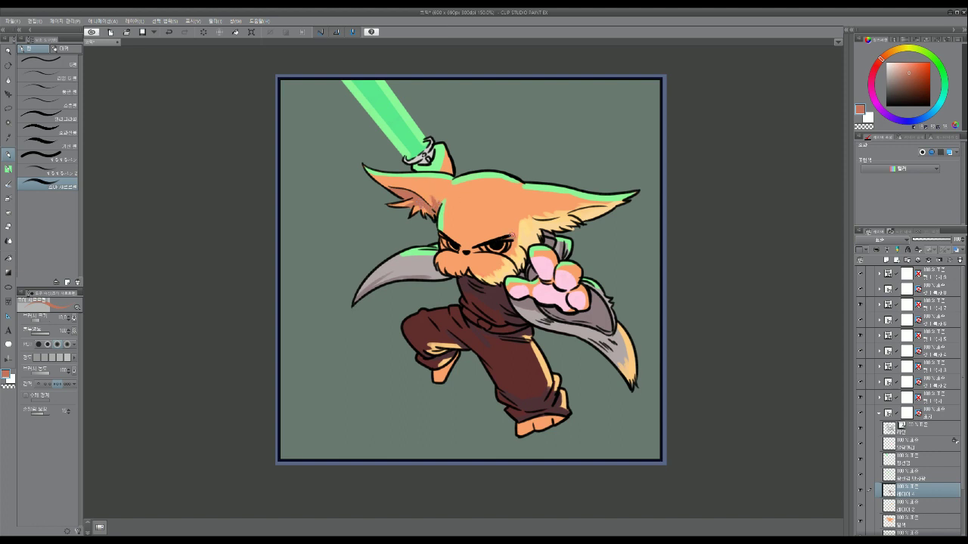
Add reddish-orange shadows around the eye, along the moustache's underside and inside the ear above the outstretched hand.
left_click_drag(512, 243, 506, 251)
left_click_drag(469, 265, 498, 285)
mouse_move(570, 217)
left_mouse_down()
mouse_move(543, 225)
mouse_move(606, 209)
left_mouse_up()
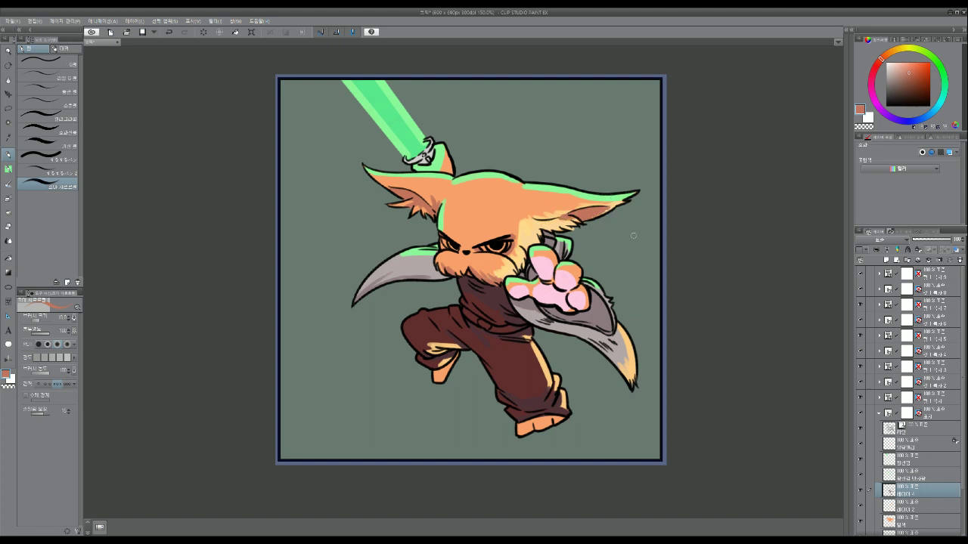
Shade both feet with reddish orange below the trouser cuffs, undoing the unwanted stroke.
left_click_drag(599, 275, 625, 293)
left_click_drag(562, 249, 562, 247)
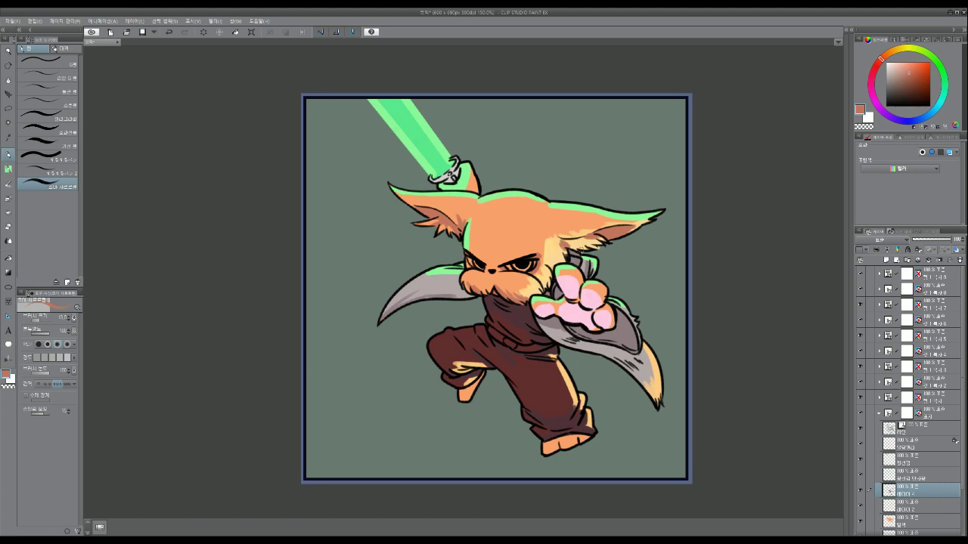
scroll(622, 404, "down", 1)
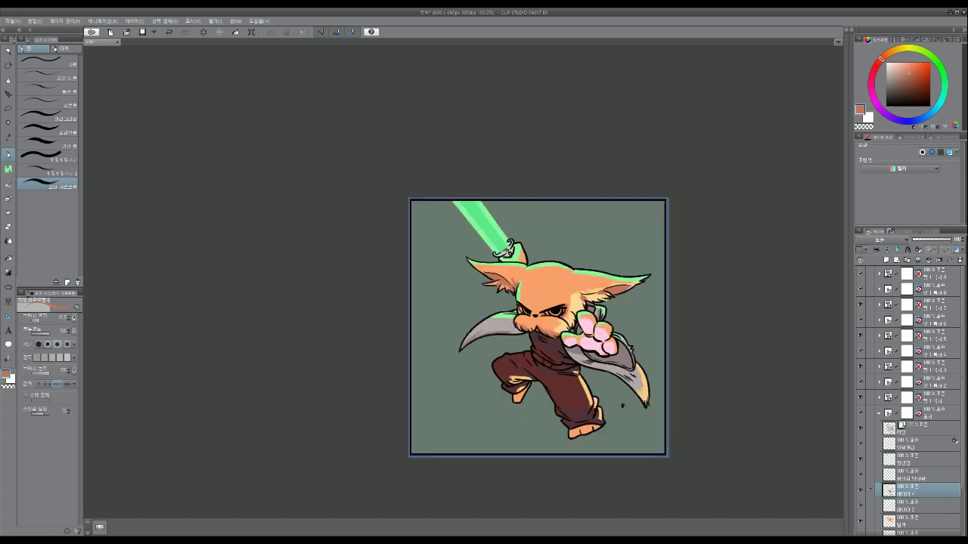
scroll(621, 406, "up", 1)
mouse_move(552, 439)
left_mouse_down()
mouse_move(589, 430)
mouse_move(547, 452)
left_mouse_up()
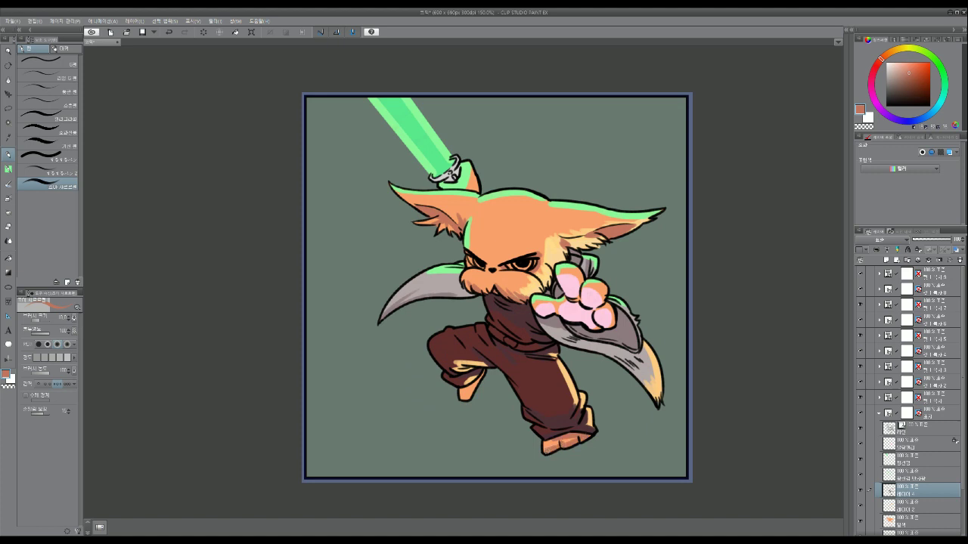
mouse_move(481, 373)
left_mouse_down()
mouse_move(469, 397)
mouse_move(483, 371)
mouse_move(462, 392)
left_mouse_up()
key("ctrl+z")
Sample the forehead orange, shift it to a lighter, yellower orange and paint soft light on the moustache.
left_click(507, 239, "alt")
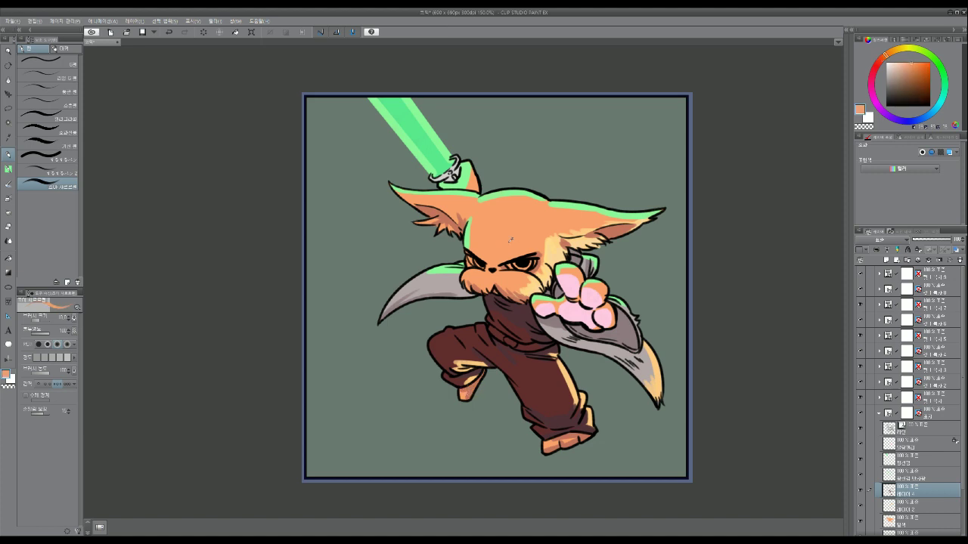
left_click(889, 55)
left_click(905, 64)
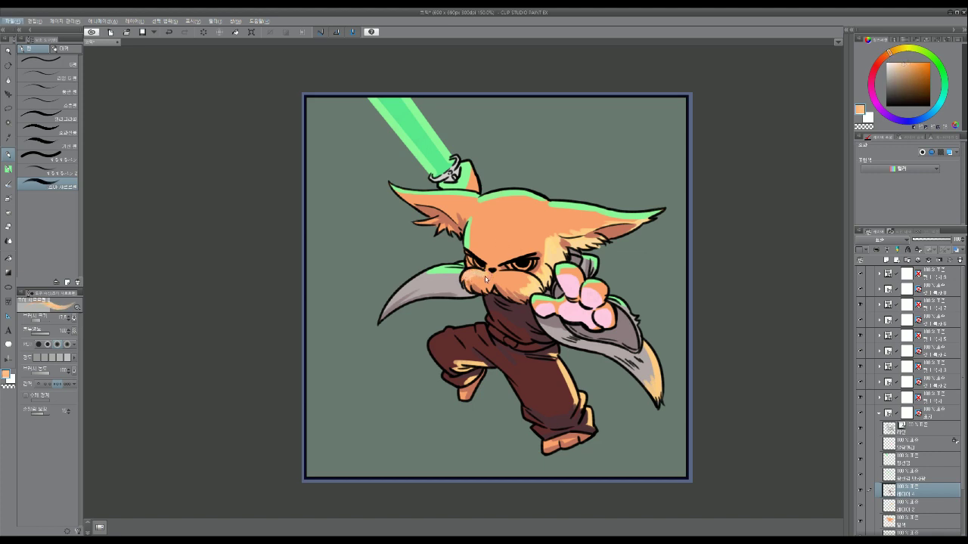
Build up lighter orange patches over the forehead with a larger brush and blend sampled fur tones into the adjoining ear.
left_click(478, 276, "alt")
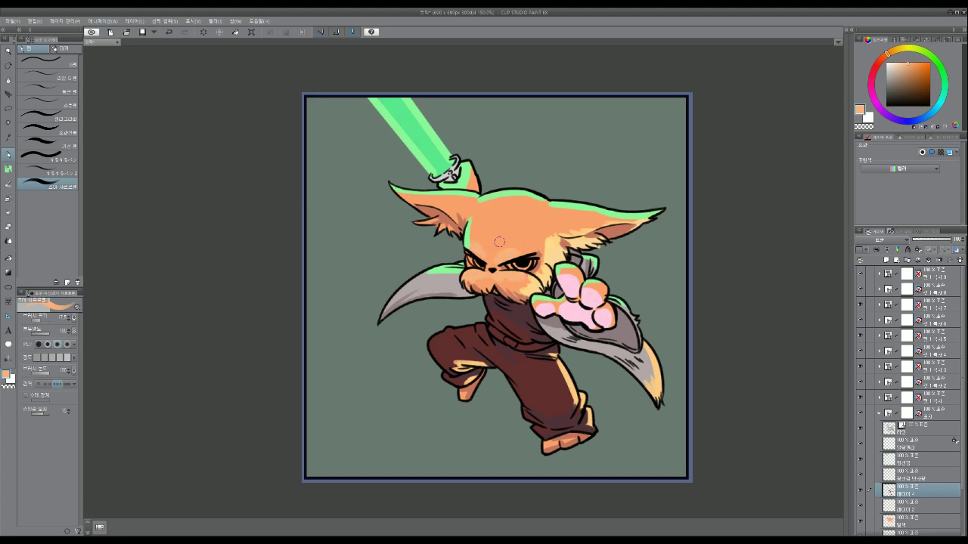
left_click(911, 67)
left_click(890, 57)
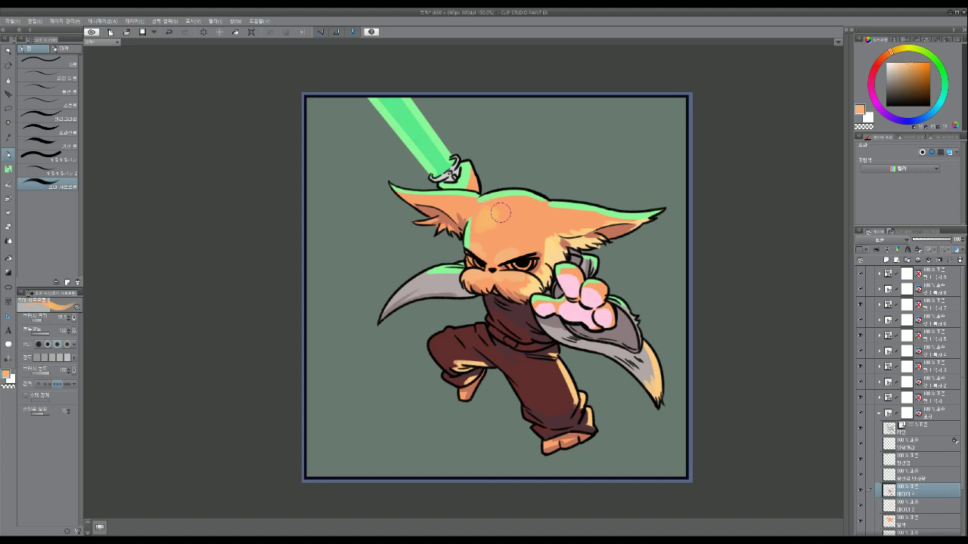
left_click_drag(500, 213, 504, 215)
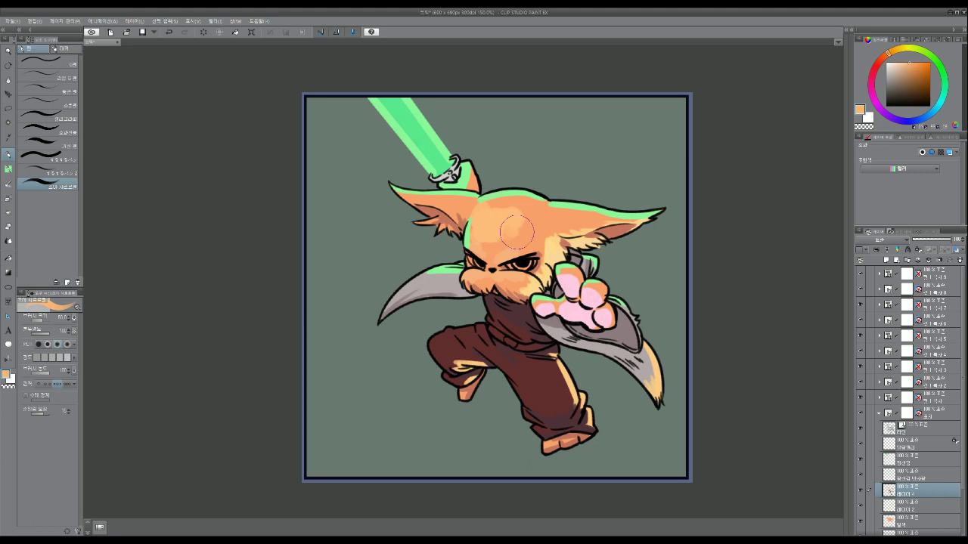
mouse_move(511, 205)
left_mouse_down()
mouse_move(527, 232)
mouse_move(533, 208)
left_mouse_up()
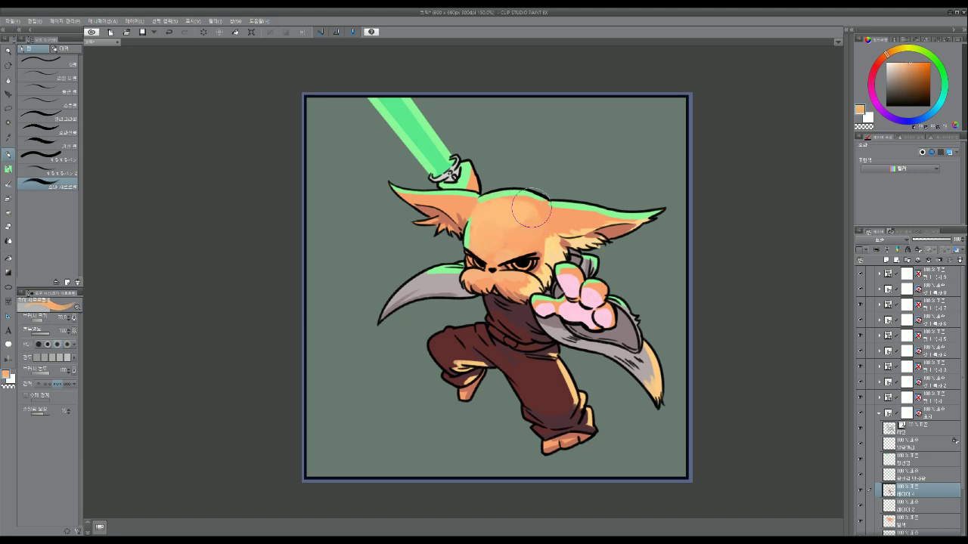
scroll(529, 219, "down", 2)
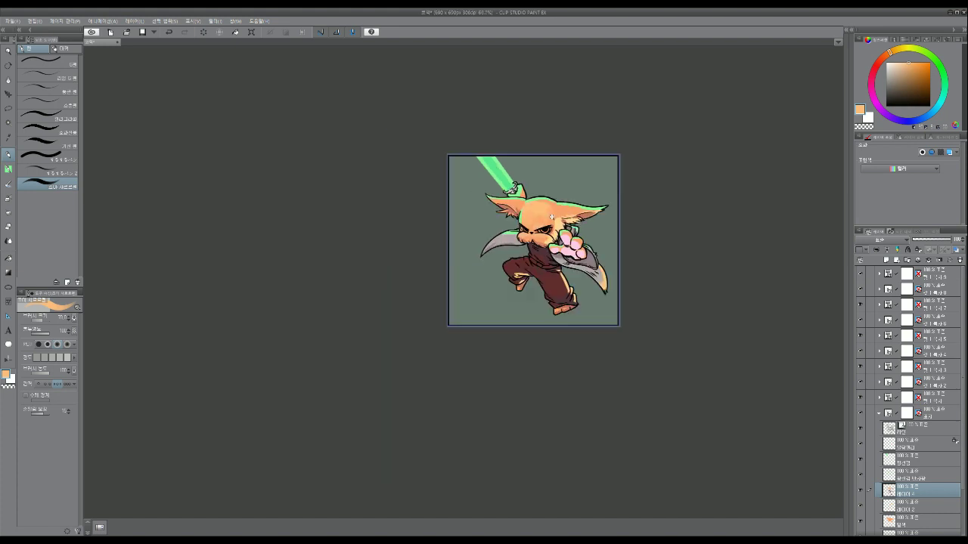
scroll(546, 199, "up", 1)
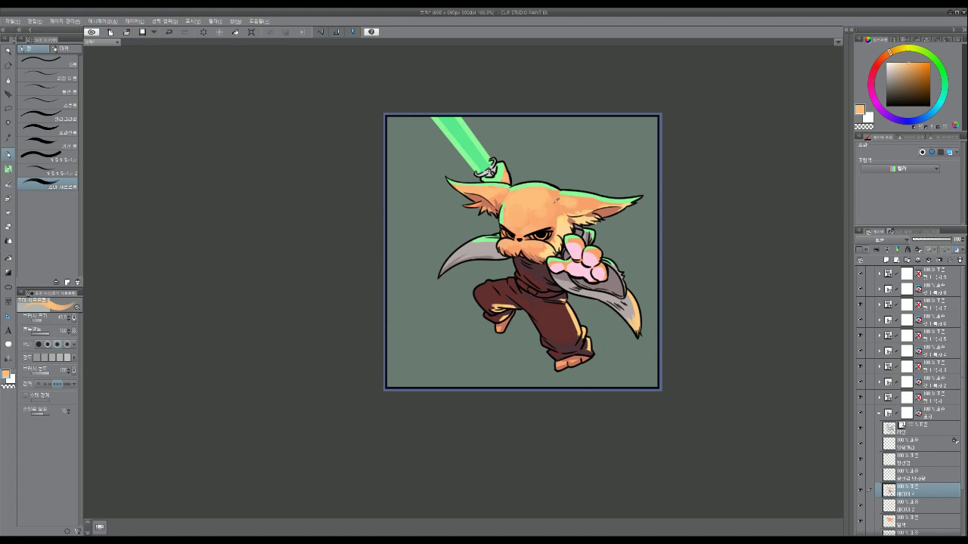
left_click(563, 203, "alt")
left_click(577, 203, "alt")
Reduce the brush size and refine the orange fur on the outstretched hand's fingers with sampled light and reddish-orange tones.
key("[")
key("[")
key("[")
key("[")
left_click_drag(570, 243, 578, 239)
left_click(594, 252, "alt")
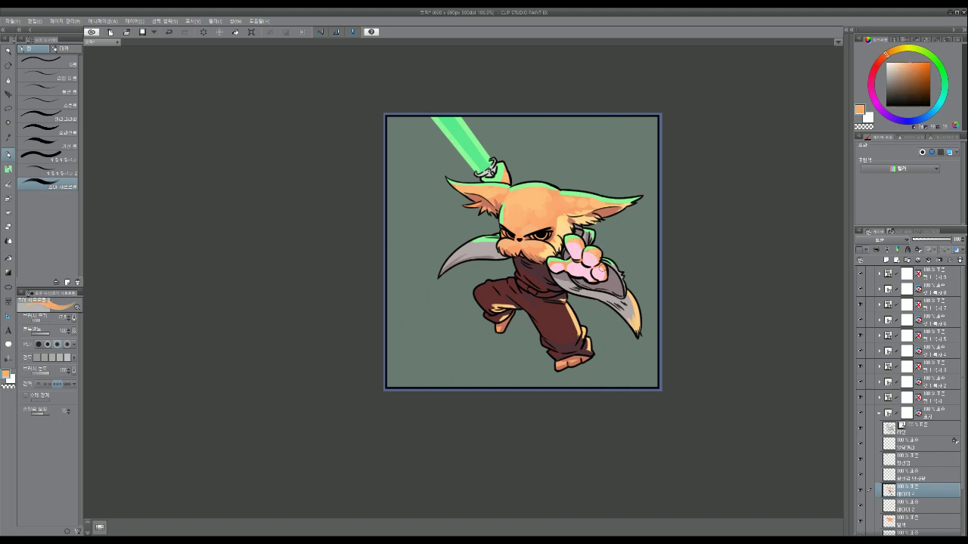
left_click(575, 260, "alt")
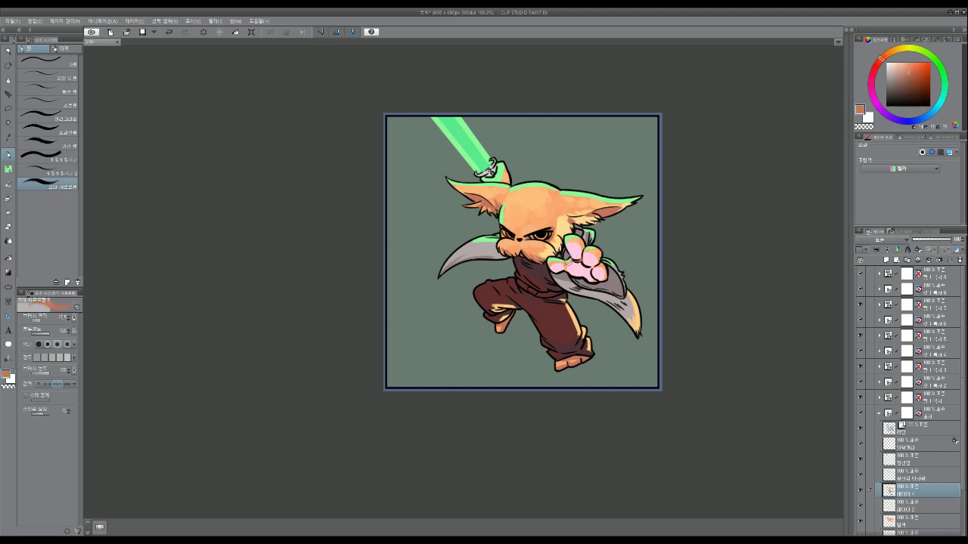
scroll(595, 265, "up", 1)
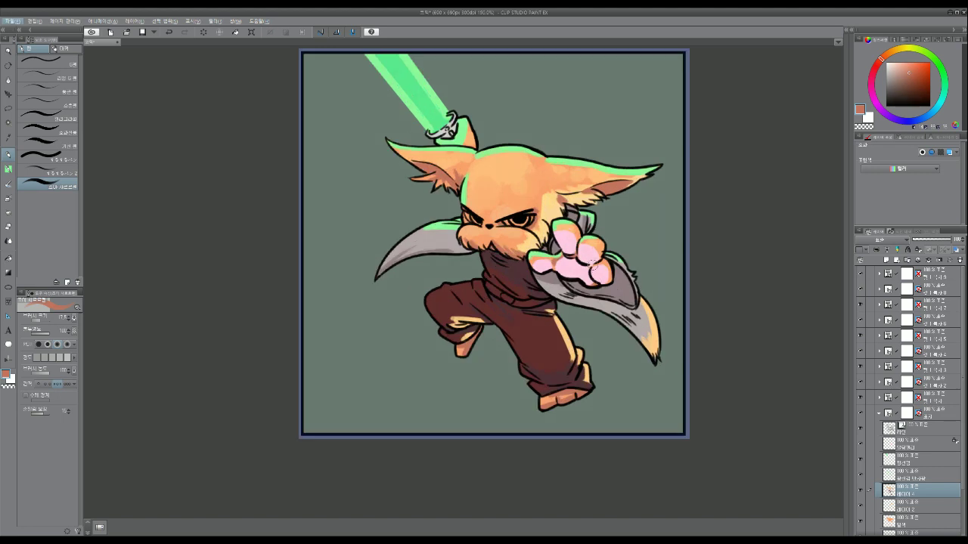
Add a new layer above the paw-pad layer and shade the palm and finger pads with a mauve-pink derived from the pad colour.
key("alt")
left_click(913, 448)
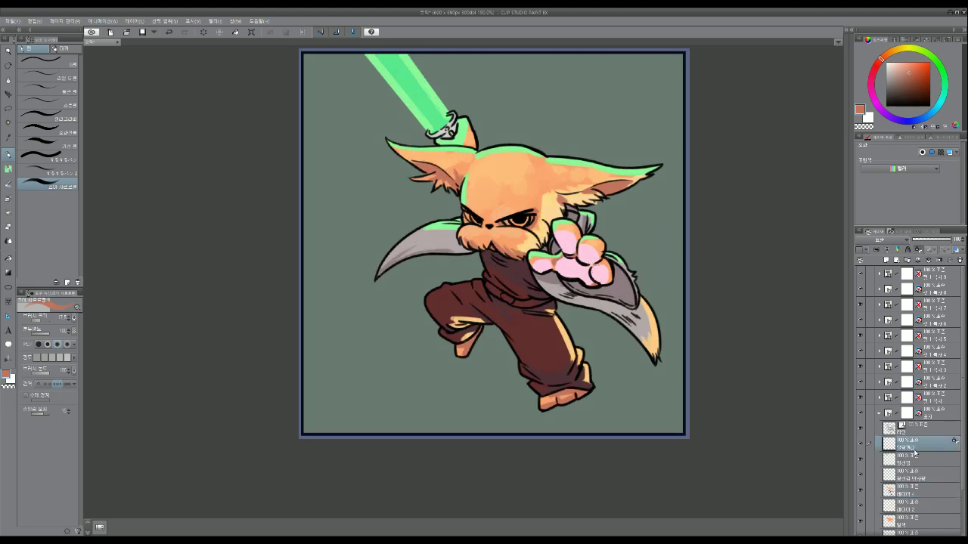
key("ctrl+shift+n")
left_click(592, 248, "alt")
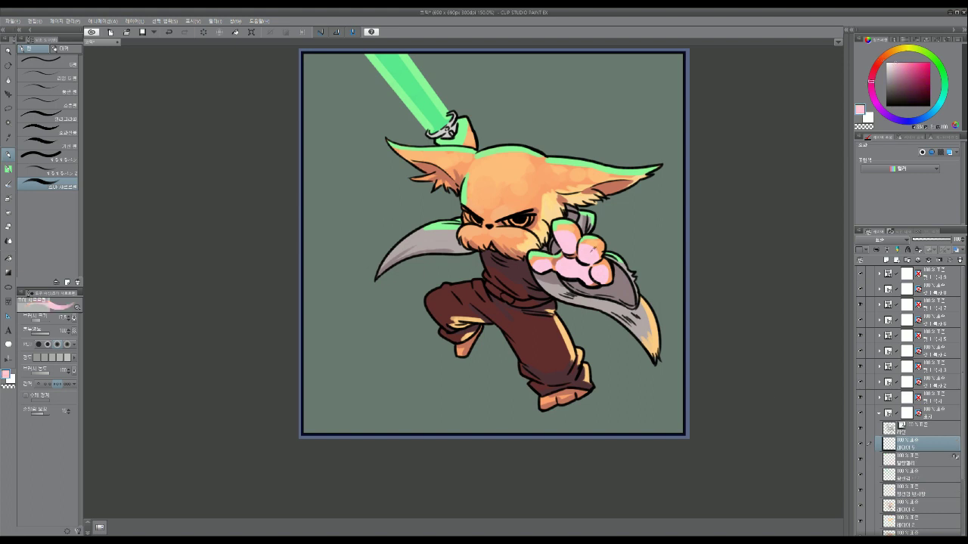
left_click(873, 90)
left_click(901, 68)
scroll(564, 250, "up", 1)
key("ctrl+z")
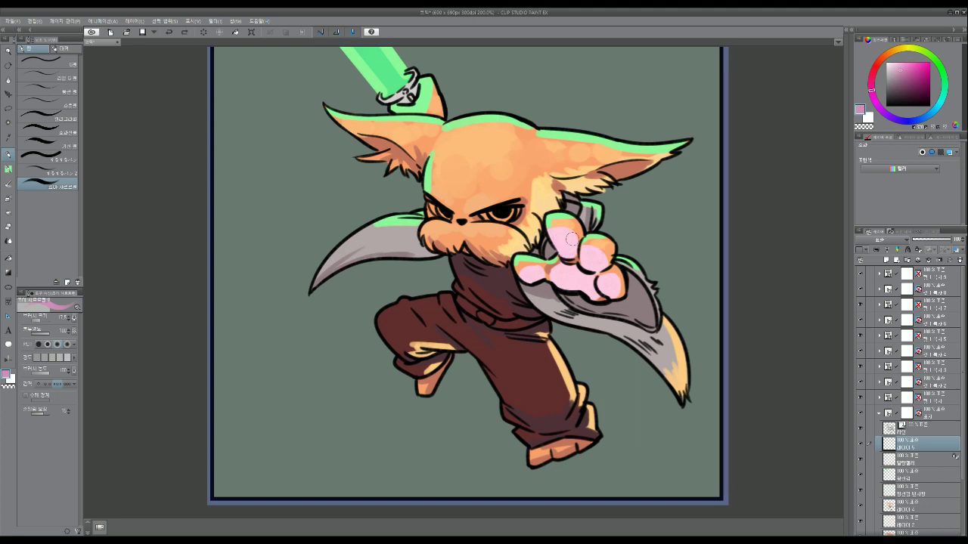
key("bracketleft")
mouse_move(571, 236)
left_mouse_down()
mouse_move(562, 255)
mouse_move(601, 263)
mouse_move(560, 274)
mouse_move(582, 280)
mouse_move(566, 270)
left_mouse_up()
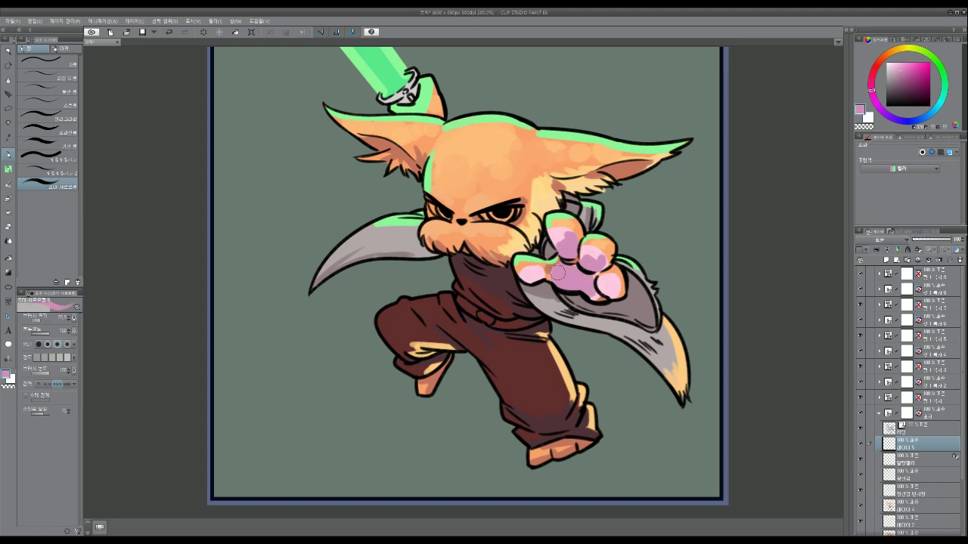
Clip the pad shading layer to the layer below and extend the mauve-pink shadows across the remaining paw pads.
key("ctrl+shift+n")
key("ctrl+z")
mouse_move(591, 282)
left_mouse_down()
mouse_move(611, 285)
mouse_move(597, 279)
mouse_move(610, 297)
mouse_move(550, 275)
mouse_move(605, 270)
left_mouse_up()
Hide the grey-green background layer so the character stands on white.
scroll(608, 271, "down", 5)
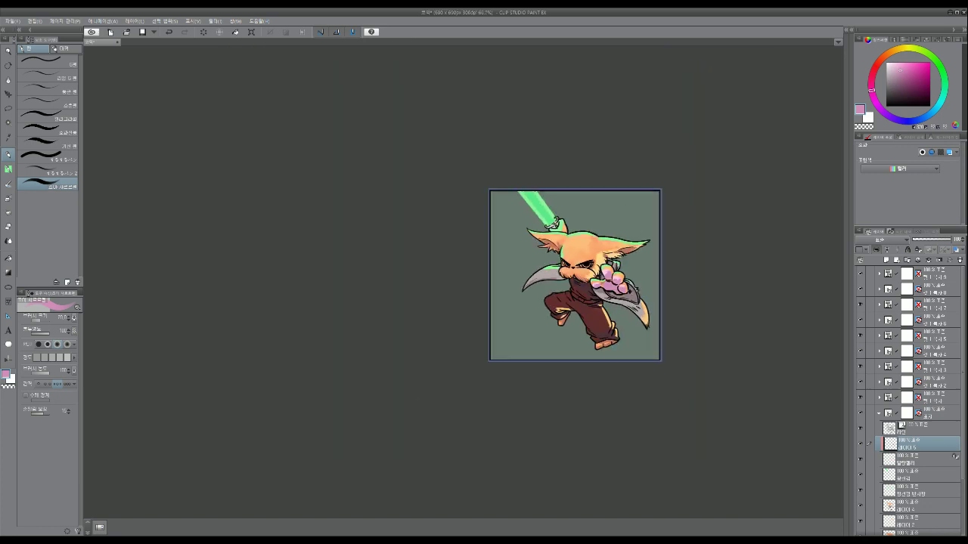
scroll(639, 323, "up", 1)
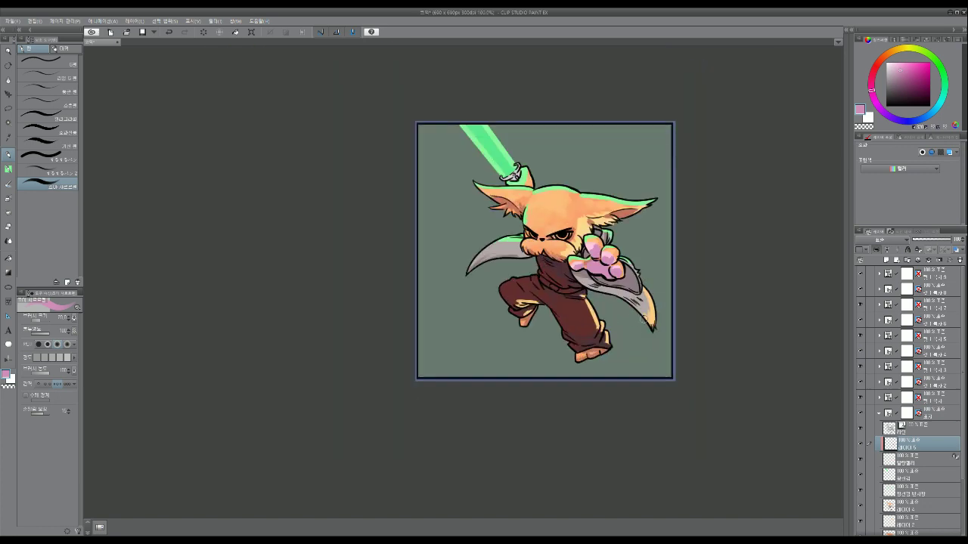
scroll(913, 501, "down", 3)
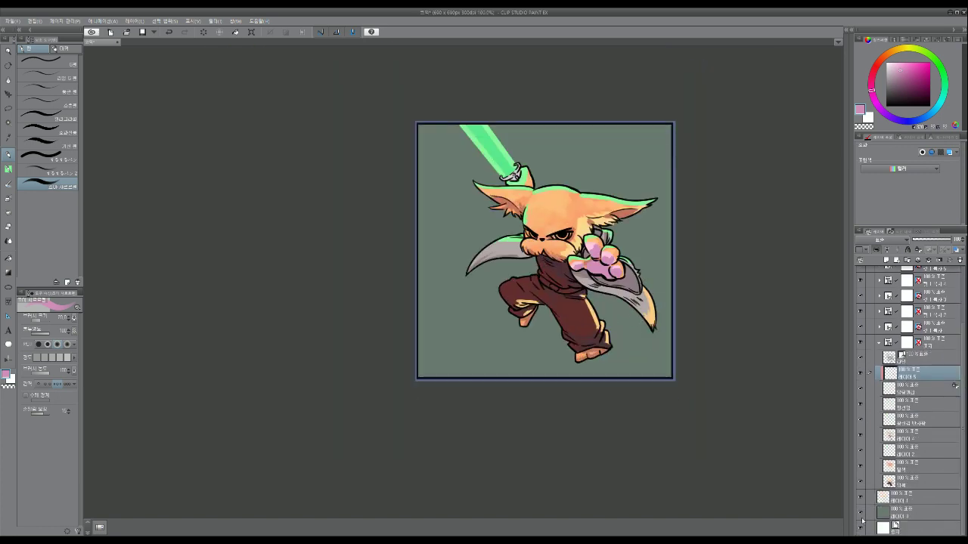
left_click(862, 512)
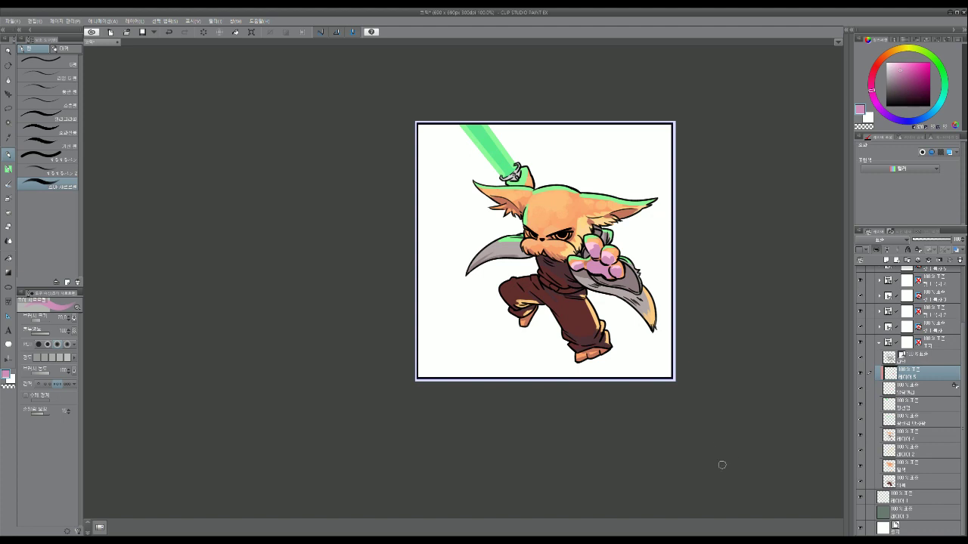
Sample the pink of the paw pads, lighten it to a very pale pink and reduce the brush size for fine highlights.
scroll(622, 341, "up", 1)
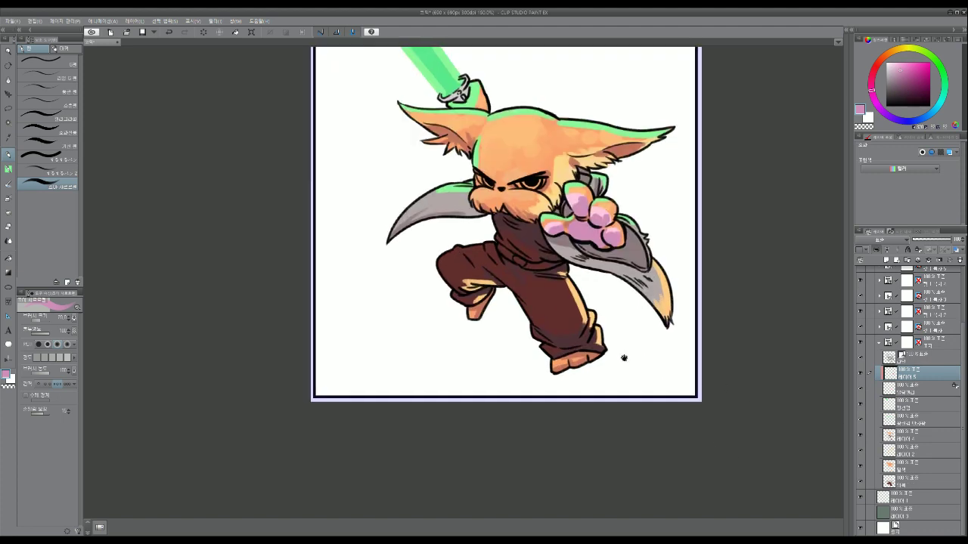
left_click_drag(623, 357, 628, 396)
left_click(584, 233, "alt")
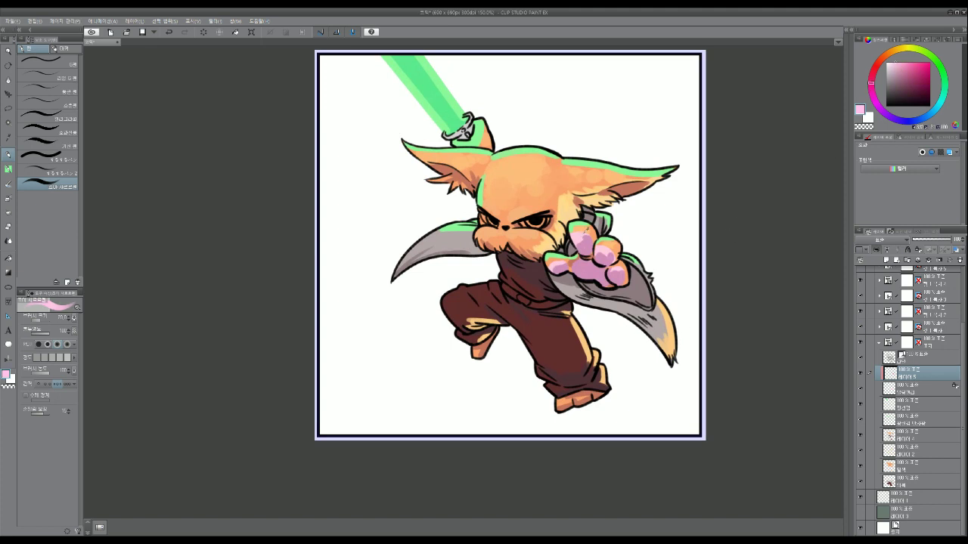
left_click(871, 80)
left_click(891, 64)
key("bracketleft")
key("bracketleft")
key("bracketleft")
Add a layer above the pad shading in Add (Glow) mode and load a soft airbrush with a brightened green sampled from the blade.
key("ctrl+shift+n")
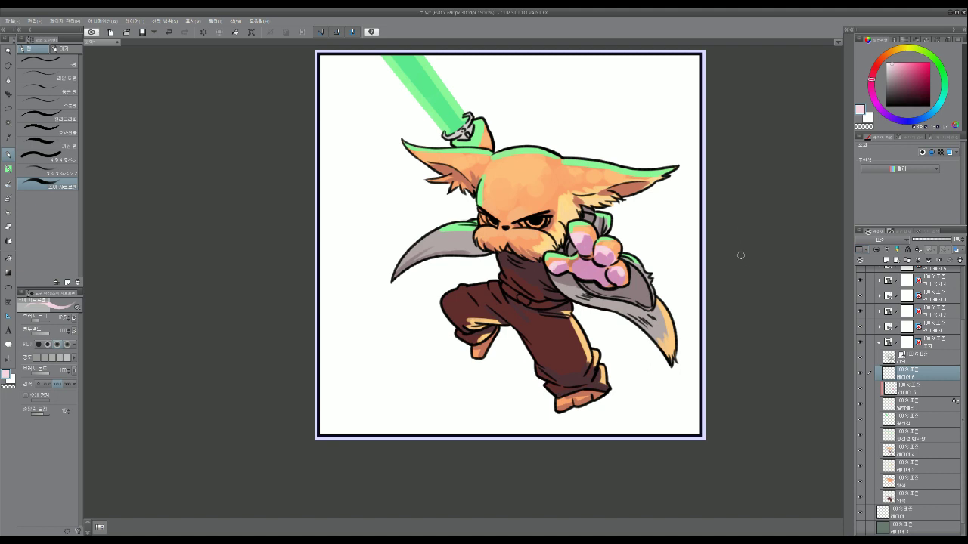
key("ctrl+alt+g")
key("ctrl+alt+g")
left_click(913, 385)
left_click(447, 114, "alt")
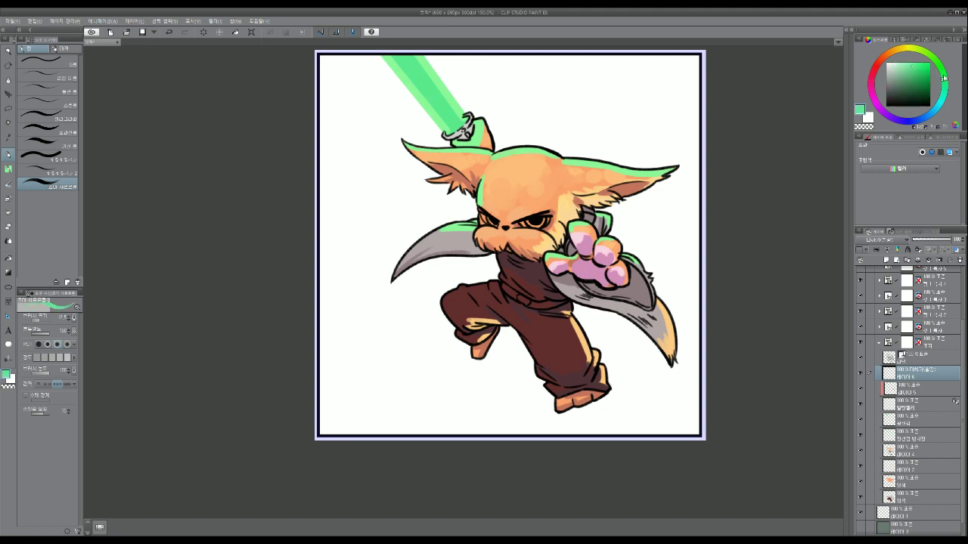
left_click_drag(917, 65, 912, 59)
key("b")
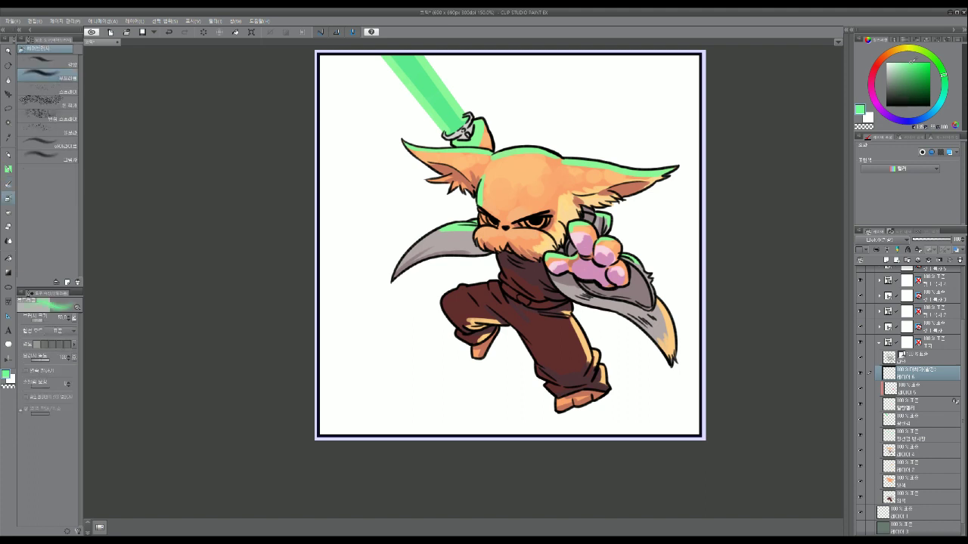
Enlarge the soft airbrush and paint a green glow along the full length of the lightsaber blade.
left_click_drag(391, 69, 436, 108)
key("ctrl+z")
key("]")
key("]")
key("]")
left_click_drag(393, 69, 448, 114)
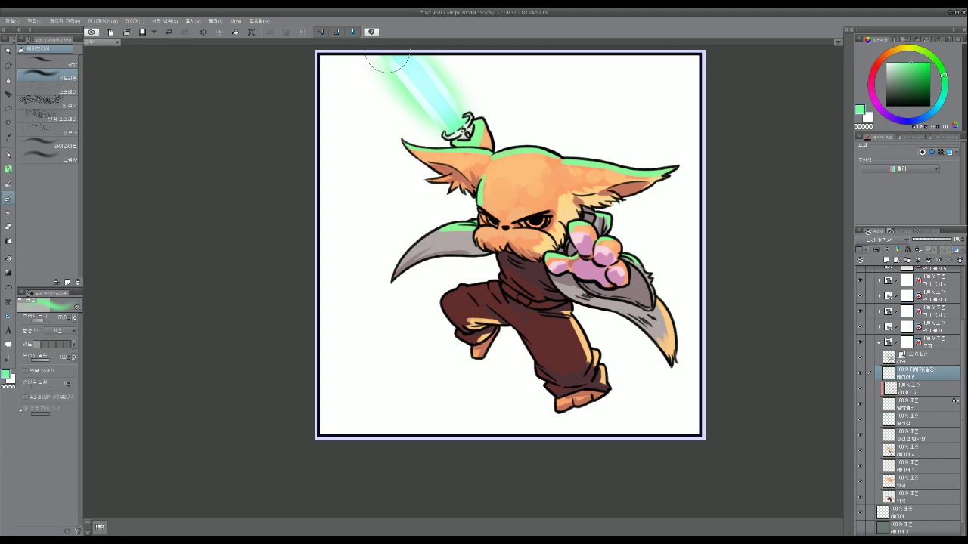
key("ctrl+z")
left_click_drag(406, 67, 446, 108)
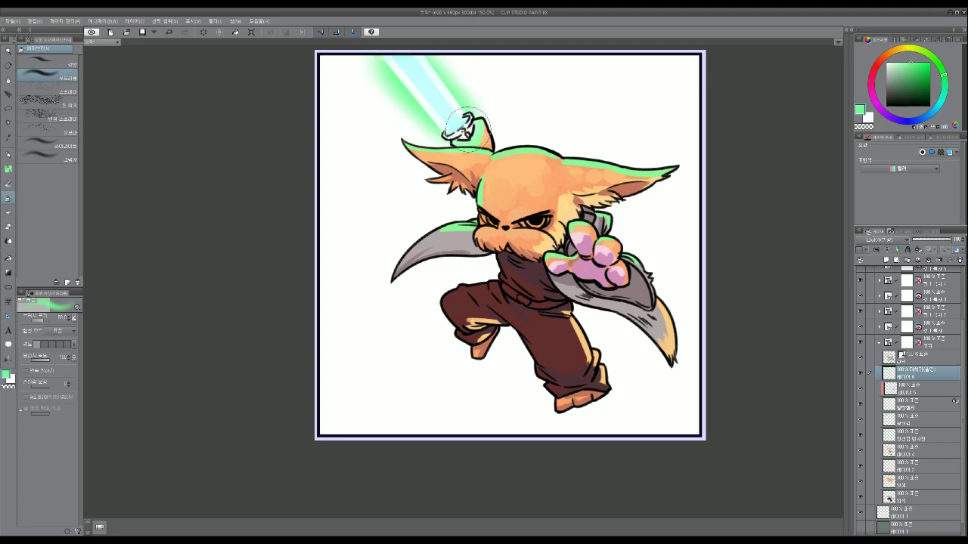
key("[")
key("[")
key("[")
key("[")
left_click_drag(412, 144, 445, 153)
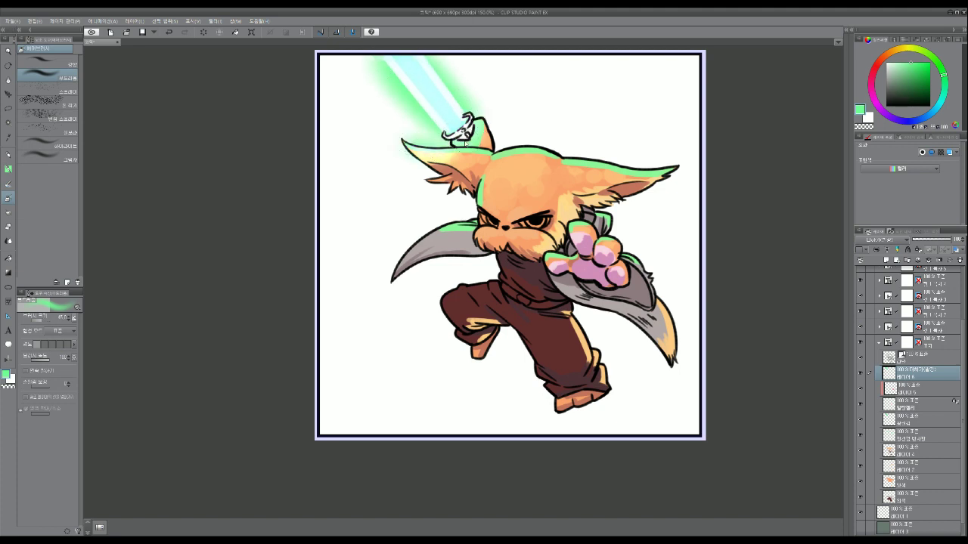
key("ctrl+z")
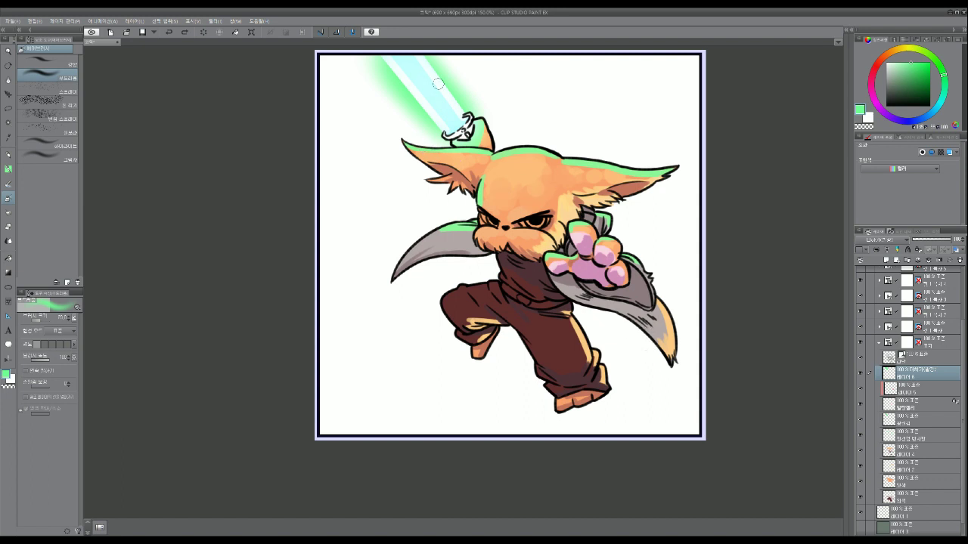
key("b")
left_click_drag(391, 58, 418, 74)
key("ctrl+z")
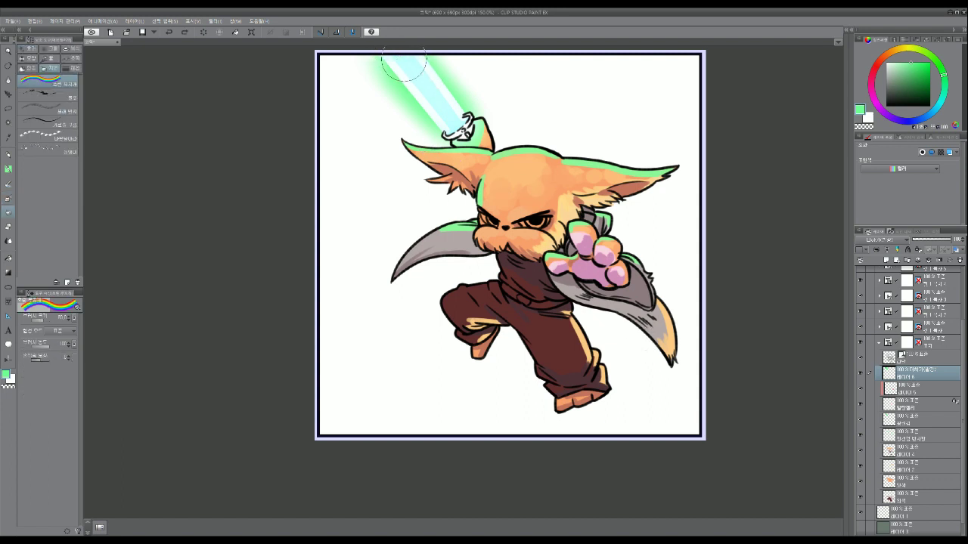
key("b")
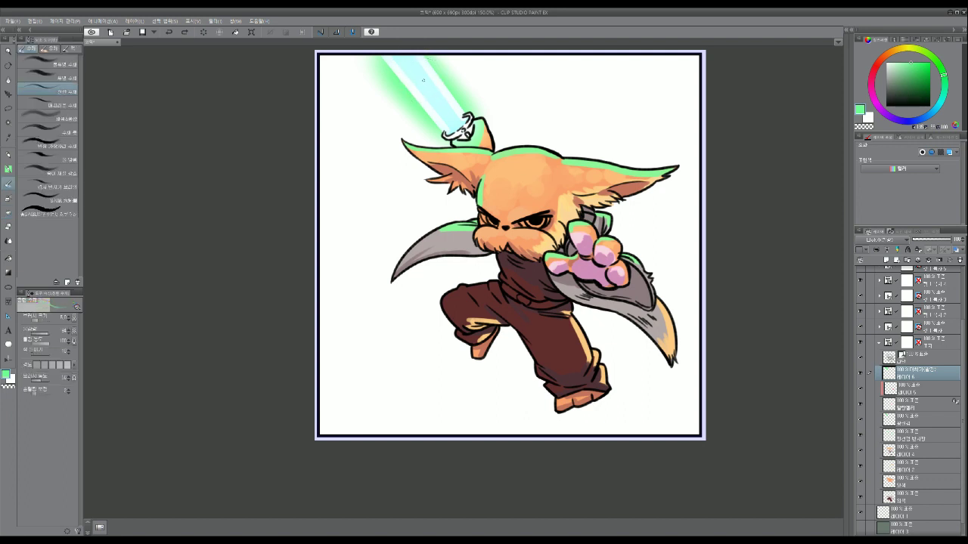
key("b")
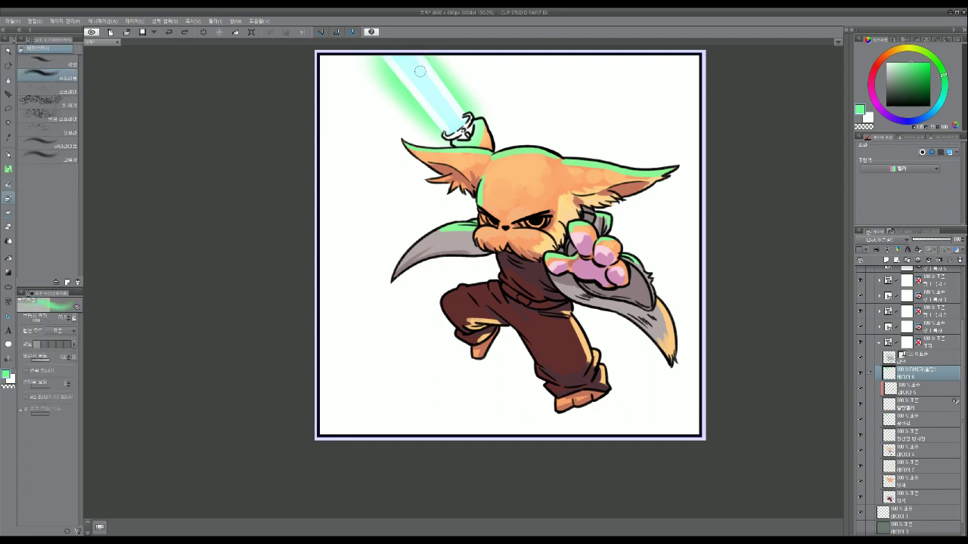
Enlarge the soft airbrush again and strengthen the green glow down the blade to the hilt and raised hand.
key("bracketright")
key("bracketright")
key("bracketright")
mouse_move(406, 57)
left_mouse_down()
mouse_move(445, 95)
mouse_move(408, 60)
mouse_move(441, 100)
mouse_move(421, 59)
mouse_move(456, 127)
left_mouse_up()
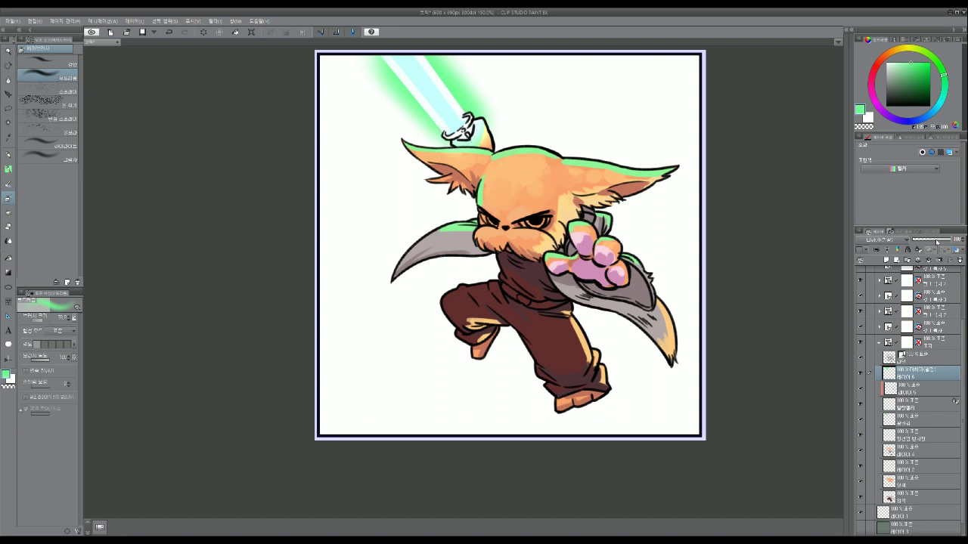
Add another layer above the saber glow in Overlay mode and airbrush green light along the upper edge of the right-hand ear.
left_click(943, 253)
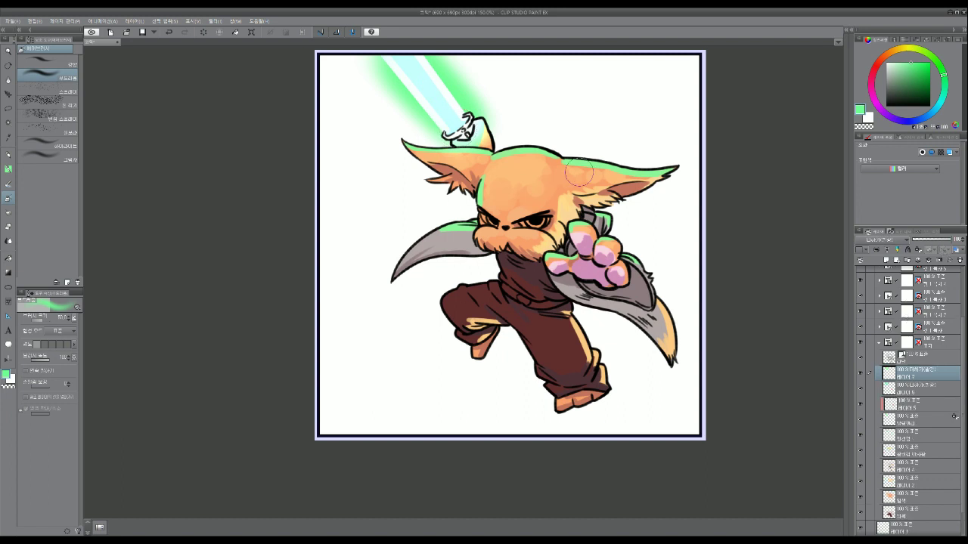
left_click_drag(563, 165, 624, 168)
key("ctrl+z")
left_click(886, 333)
left_click_drag(574, 164, 639, 179)
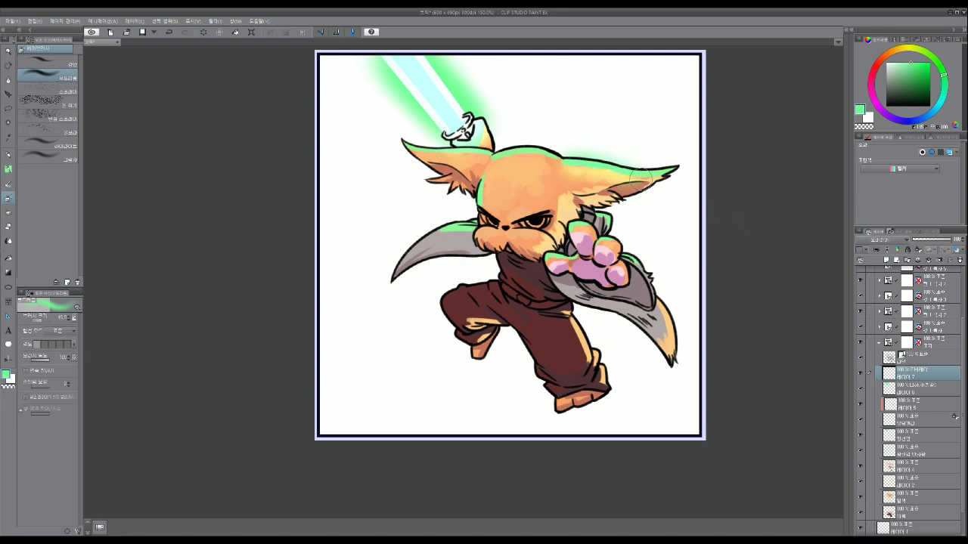
key("ctrl+z")
key("[")
left_click_drag(582, 165, 643, 174)
left_click_drag(564, 156, 427, 149)
key("ctrl+z")
key("ctrl+z")
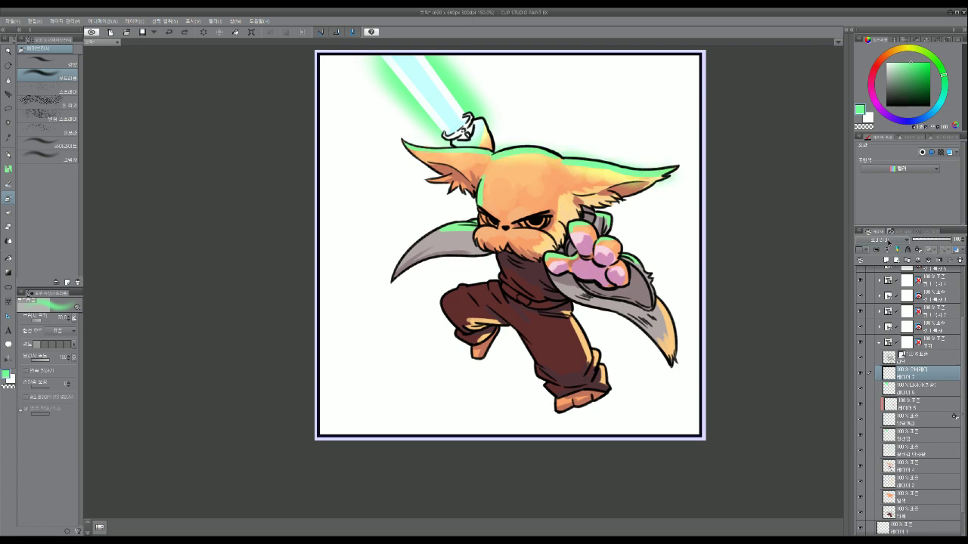
Try the Screen and Soft Light blend modes on the ear-glow layer.
key("ctrl+z")
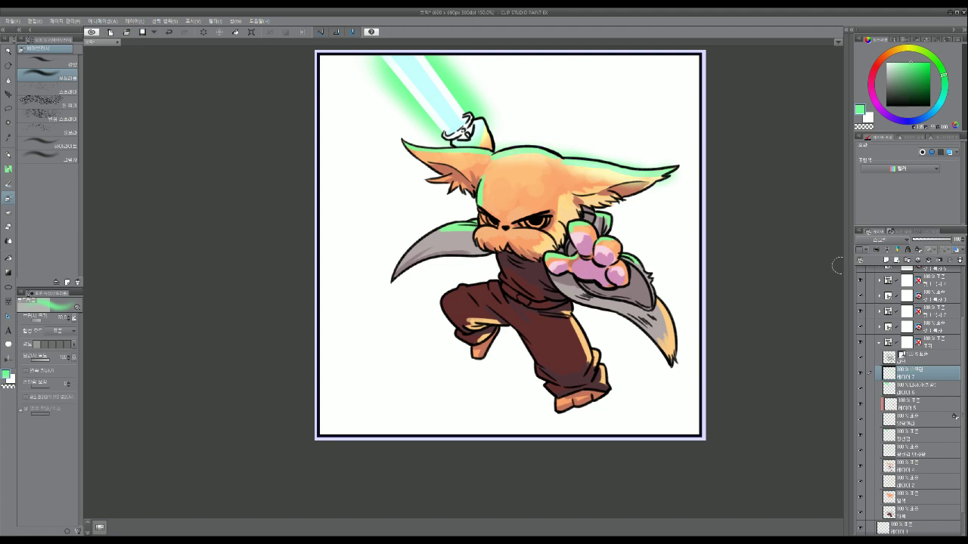
key("ctrl+y")
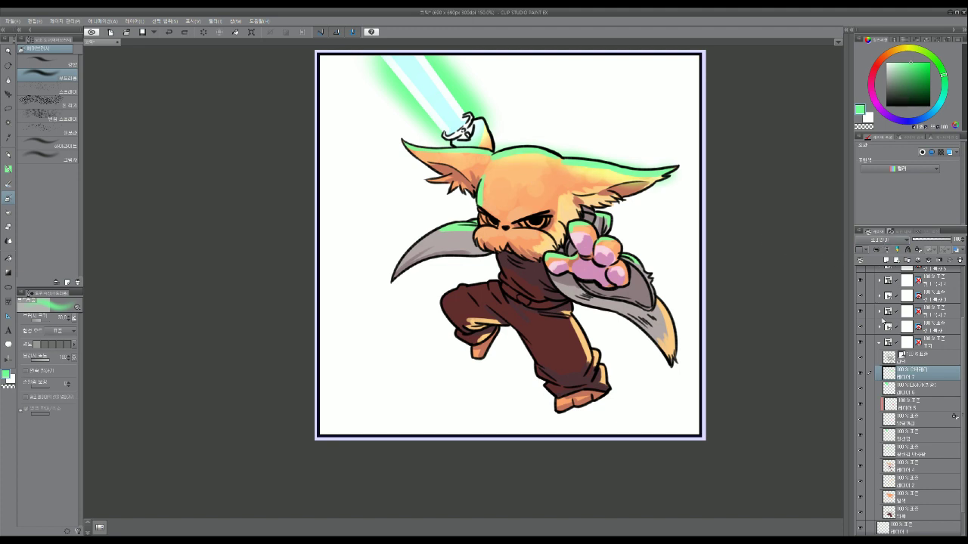
left_click(876, 338)
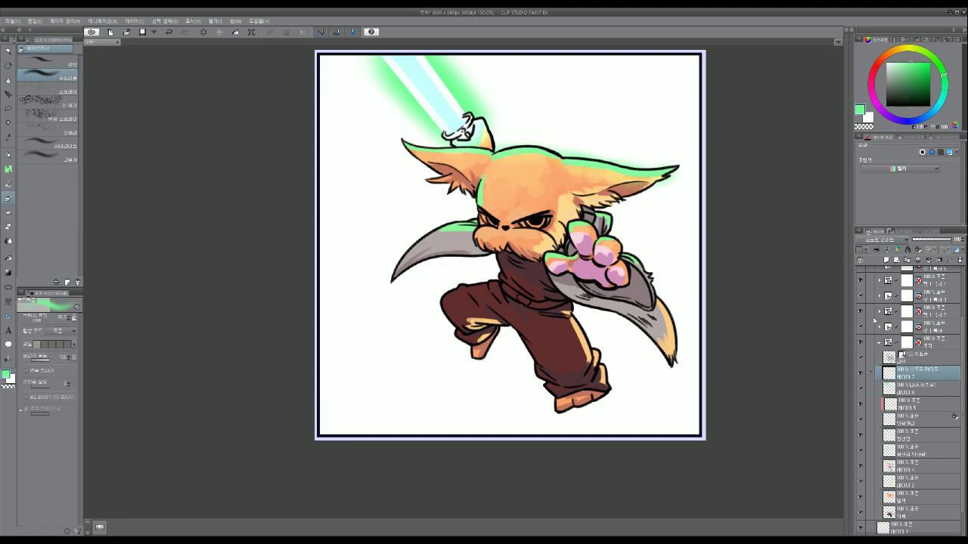
key("ctrl+z")
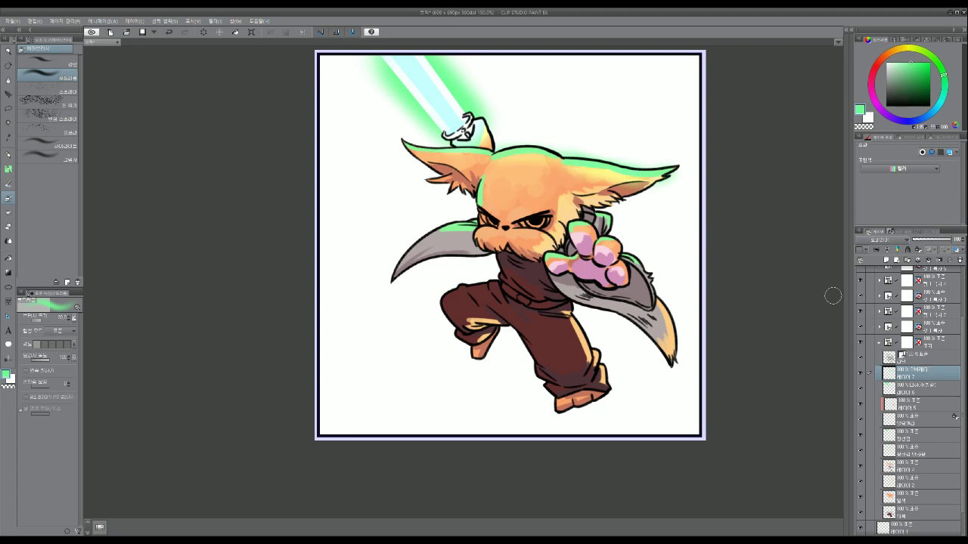
Airbrush soft green reflected light along the left-hand ear, the top of the head, the side of the face and the left cape.
key("bracketleft")
key("bracketleft")
left_click_drag(412, 147, 557, 159)
key("bracketright")
key("bracketright")
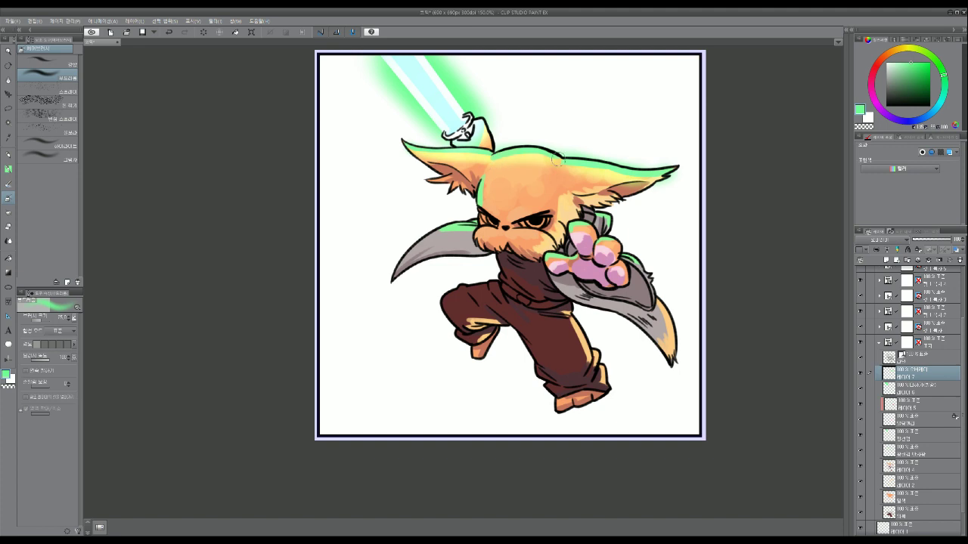
left_click_drag(486, 176, 484, 207)
mouse_move(437, 235)
left_mouse_down()
mouse_move(472, 231)
mouse_move(467, 223)
left_mouse_up()
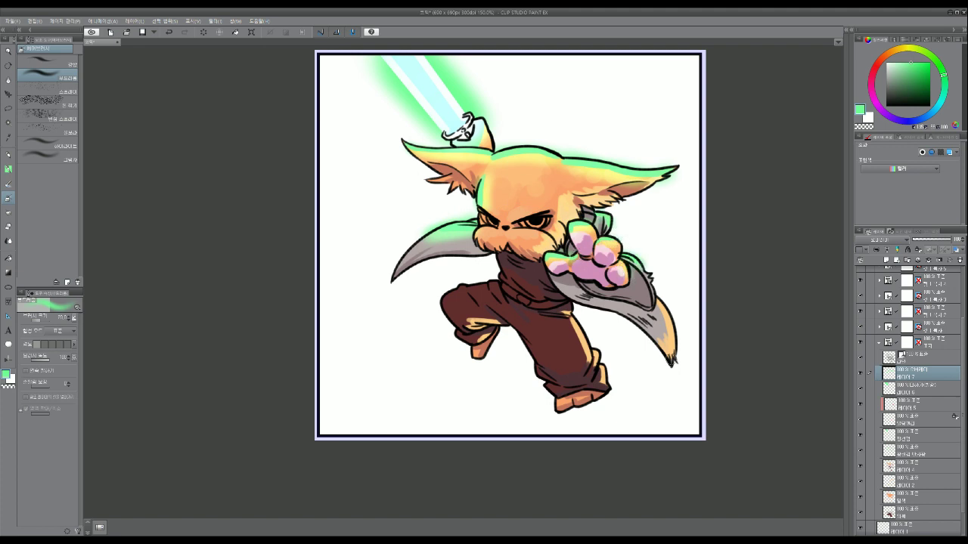
Group the character's colour and shading layers beneath the two glow layers into a folder and collapse it.
left_click(918, 406)
left_click(921, 514, "shift")
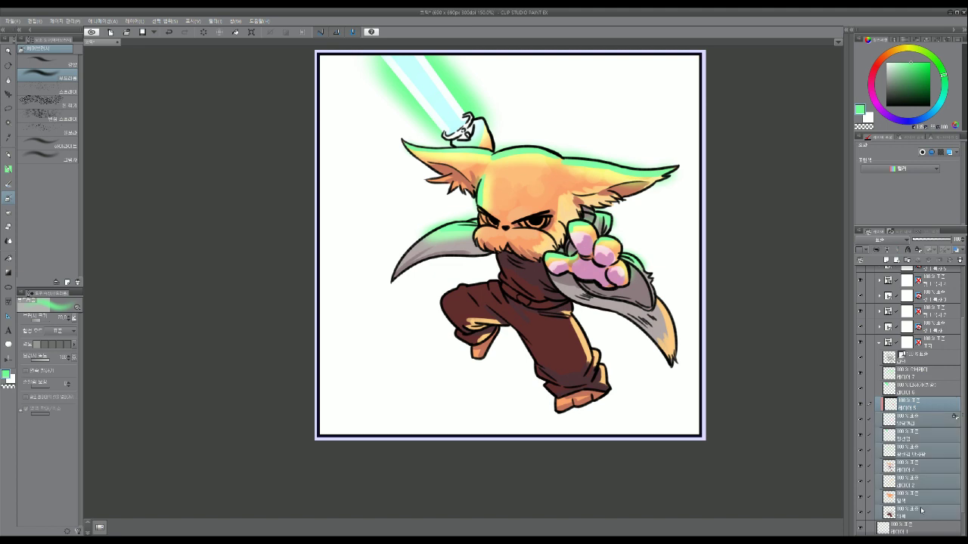
key("ctrl+g")
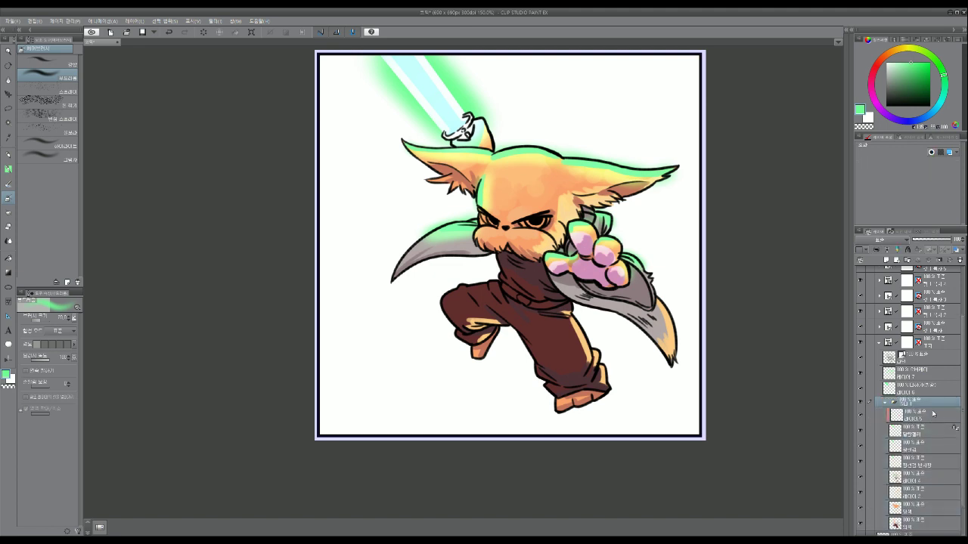
left_click(883, 405)
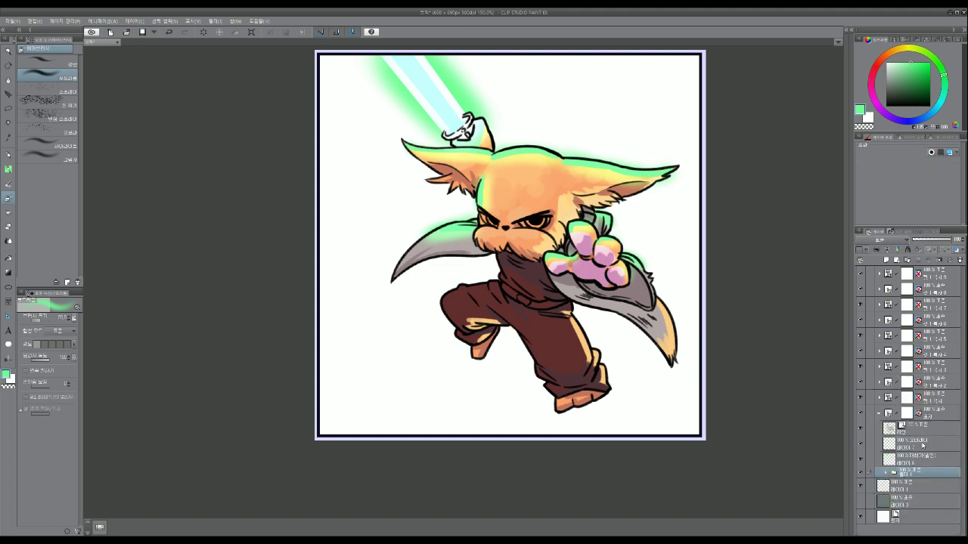
Move the Overlay glow layer directly above the colour folder and clip it to that folder.
left_click_drag(923, 446, 915, 464)
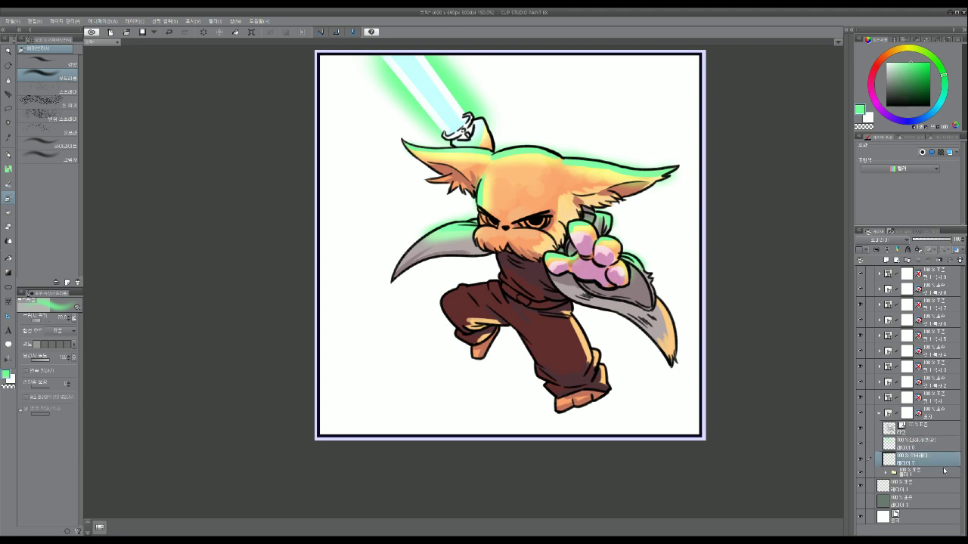
key("ctrl+alt+g")
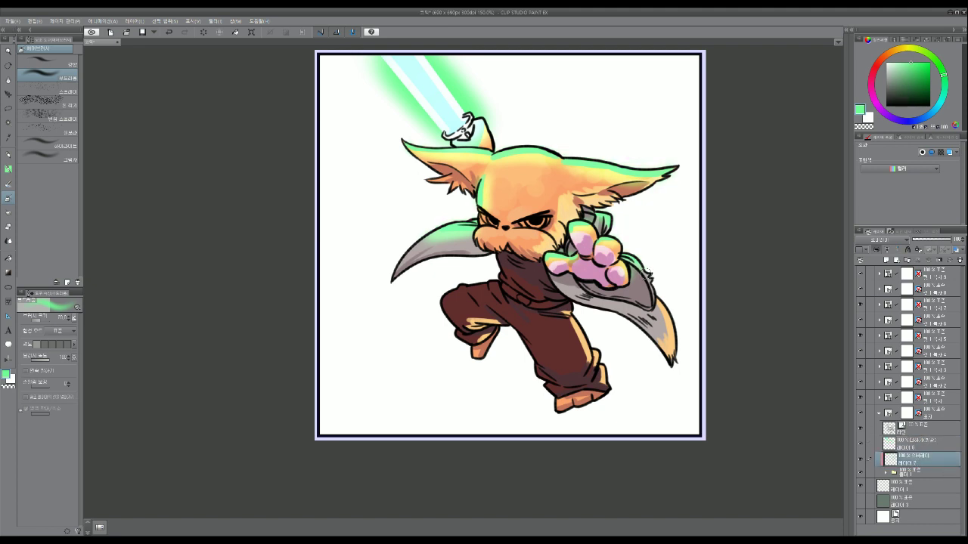
scroll(600, 271, "down", 3)
key("ctrl+alt+0")
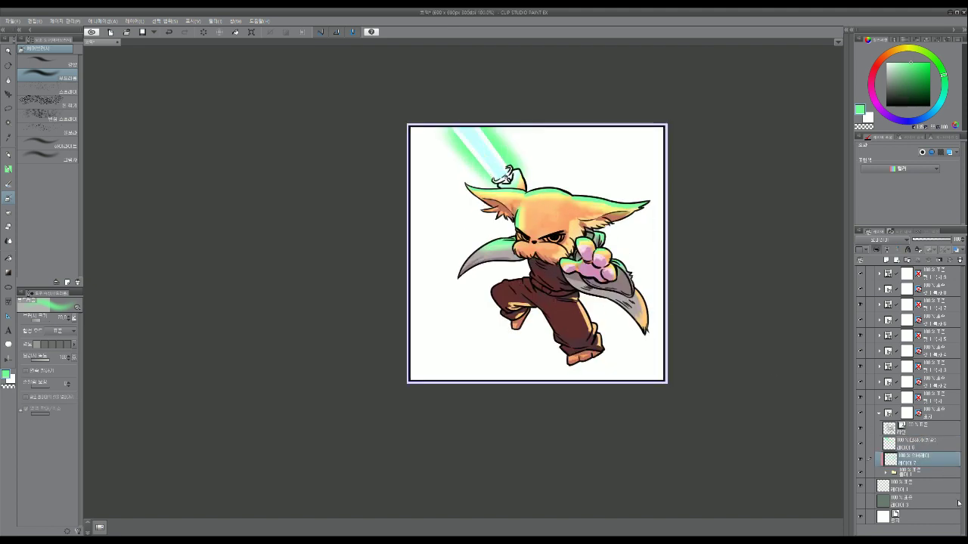
Add a new layer above the clipped Overlay layer, set it to Screen mode and choose a near-white colour.
left_click(923, 472)
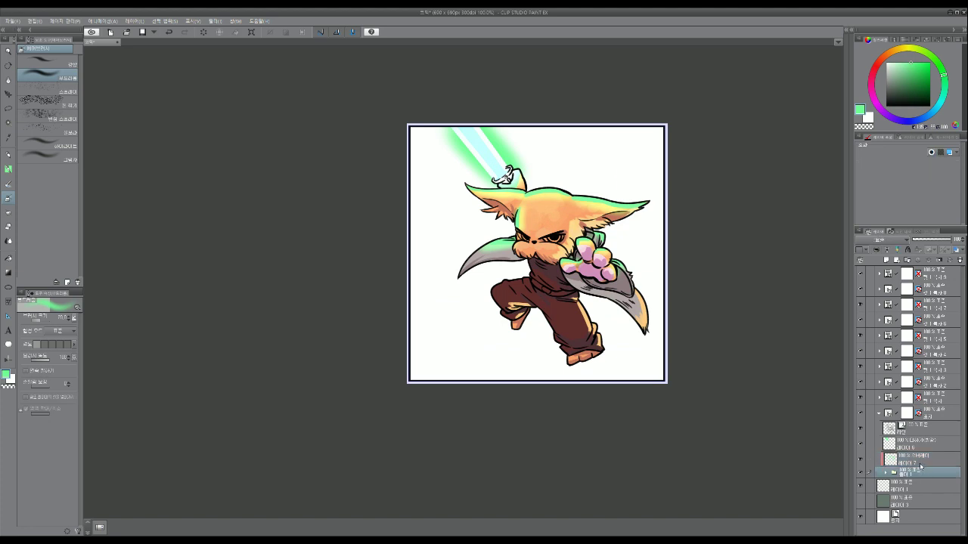
left_click(915, 487)
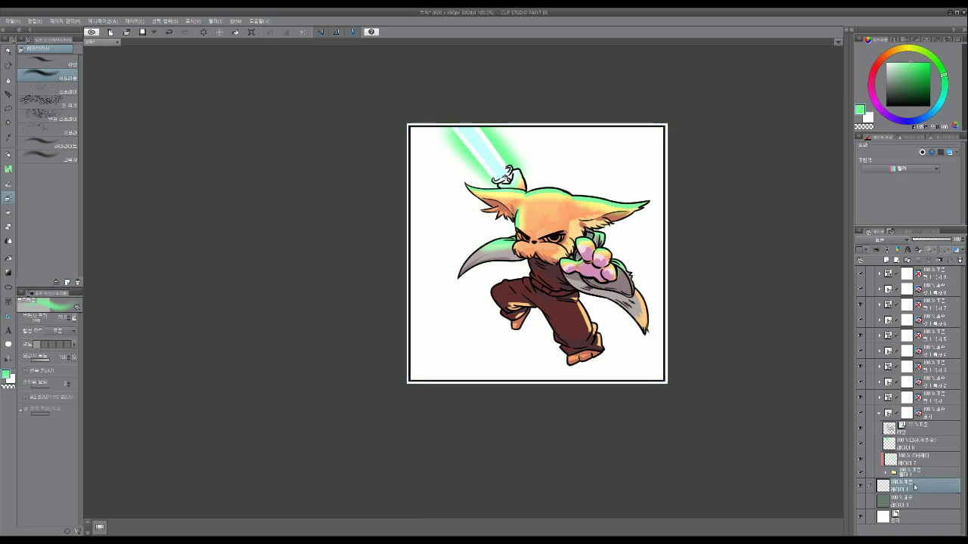
left_click_drag(917, 478, 927, 456)
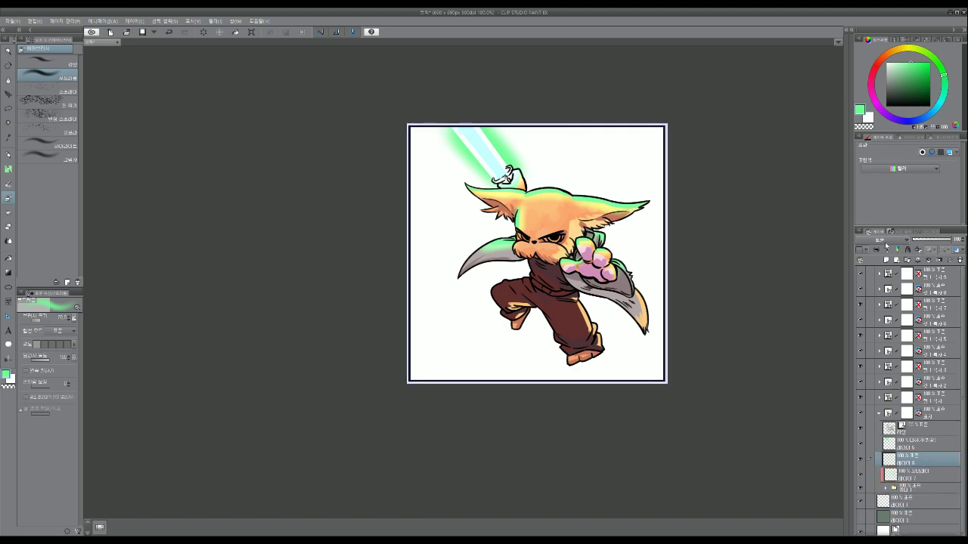
left_click(868, 296)
left_click(890, 62)
Airbrush soft near-white light over the cape and trousers on the Screen layer, and lower that layer's opacity.
key("p")
key("p")
key("b")
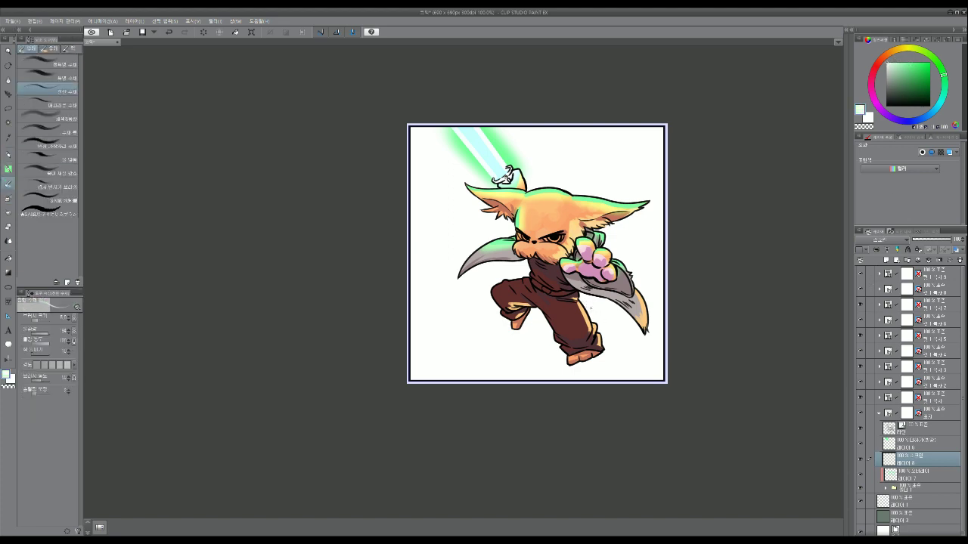
key("b")
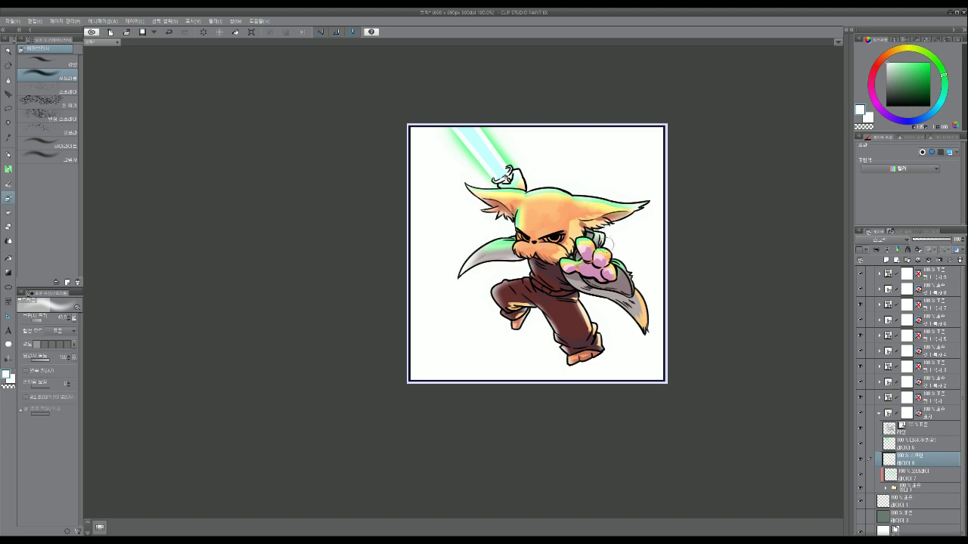
mouse_move(640, 289)
left_mouse_down()
mouse_move(653, 312)
mouse_move(651, 299)
mouse_move(647, 338)
mouse_move(609, 304)
mouse_move(634, 322)
left_mouse_up()
left_click_drag(580, 294, 616, 299)
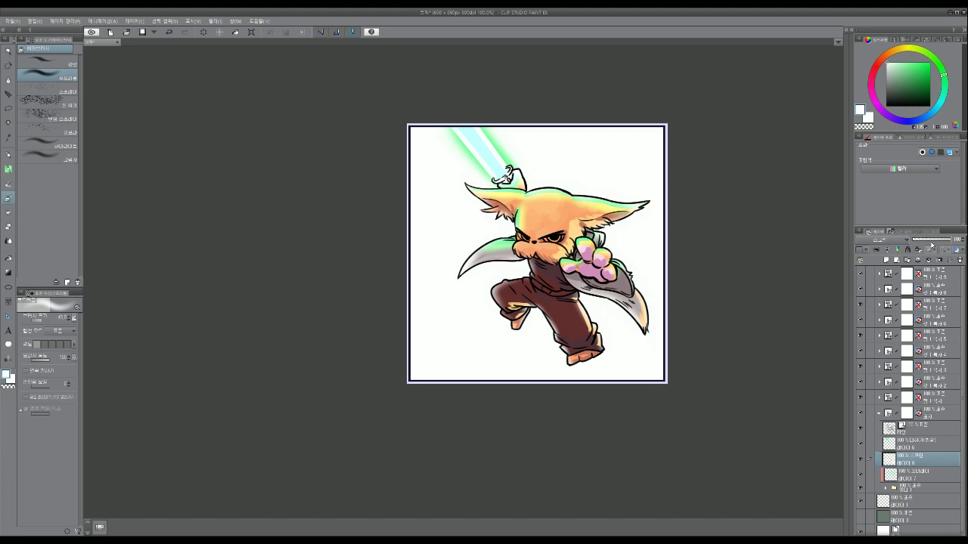
left_click_drag(931, 244, 922, 240)
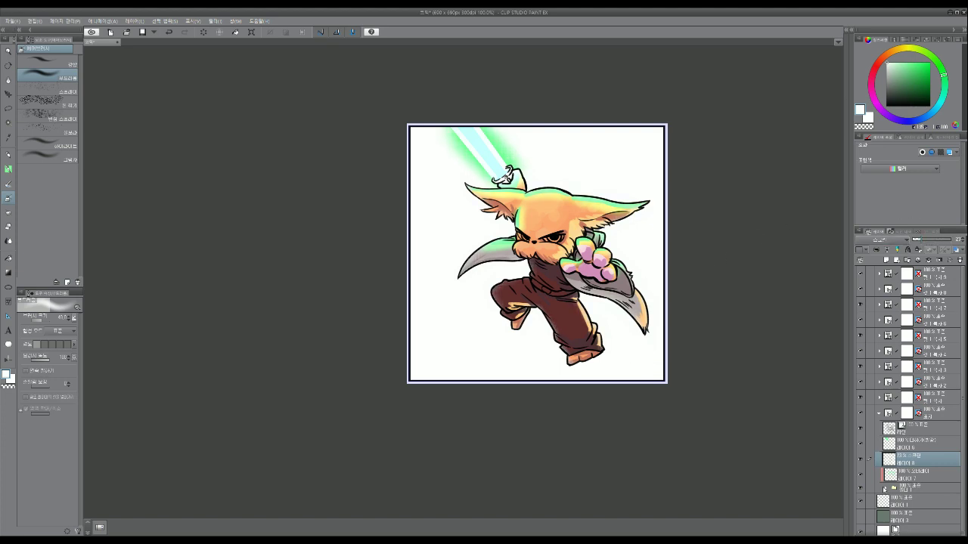
Expand the colour folder, add a new layer at its top and paint the character's eye whites pale peach.
left_click(885, 488)
left_click(900, 500)
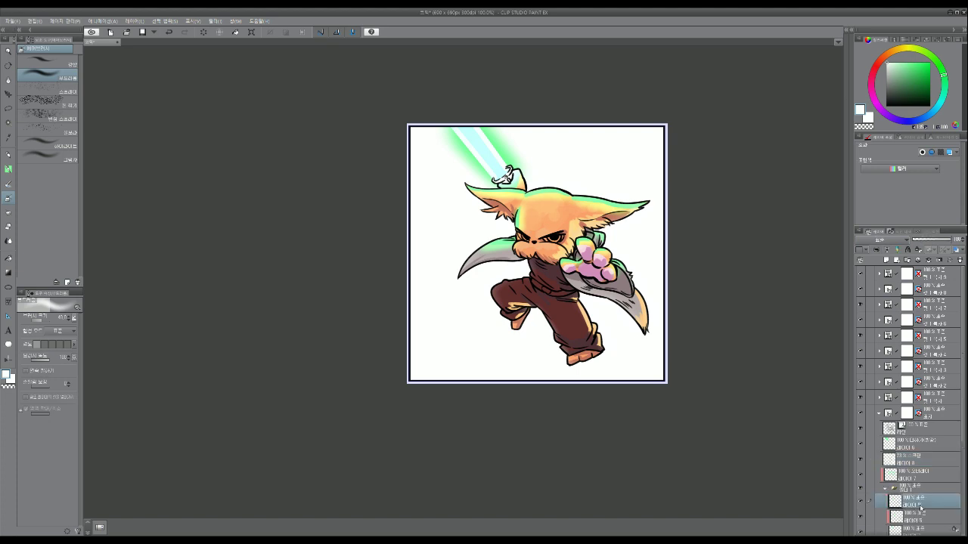
left_click(564, 220, "alt")
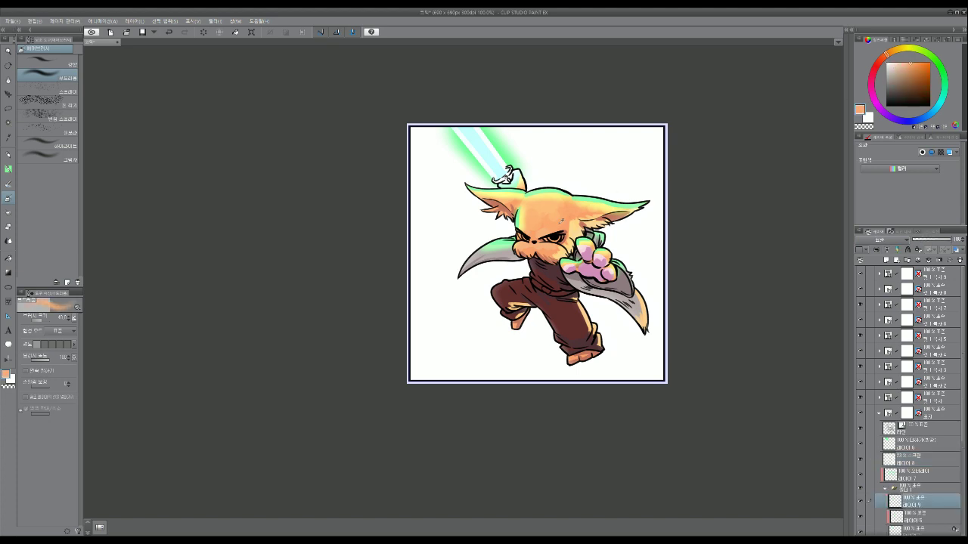
left_click(896, 66)
left_click(890, 66)
key("p")
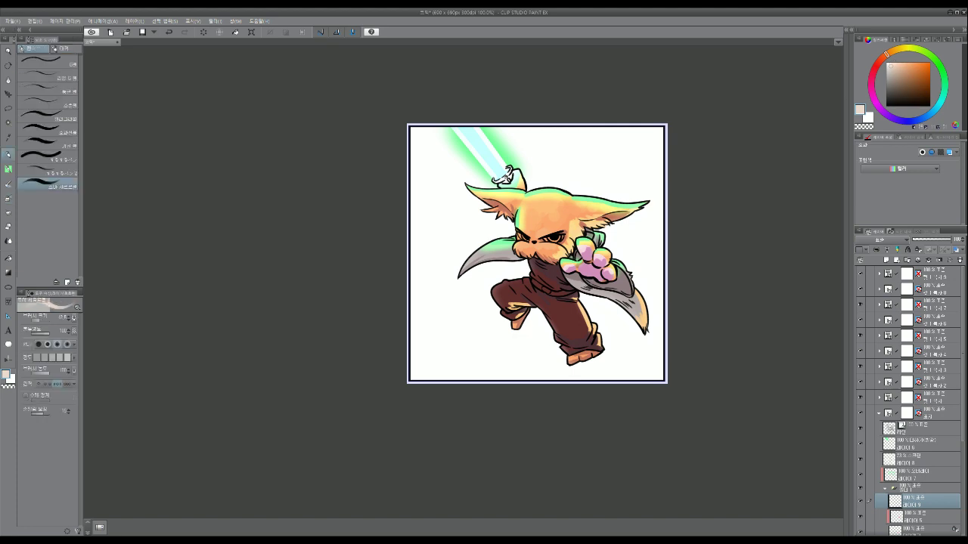
scroll(566, 261, "up", 1)
left_click_drag(533, 229, 538, 225)
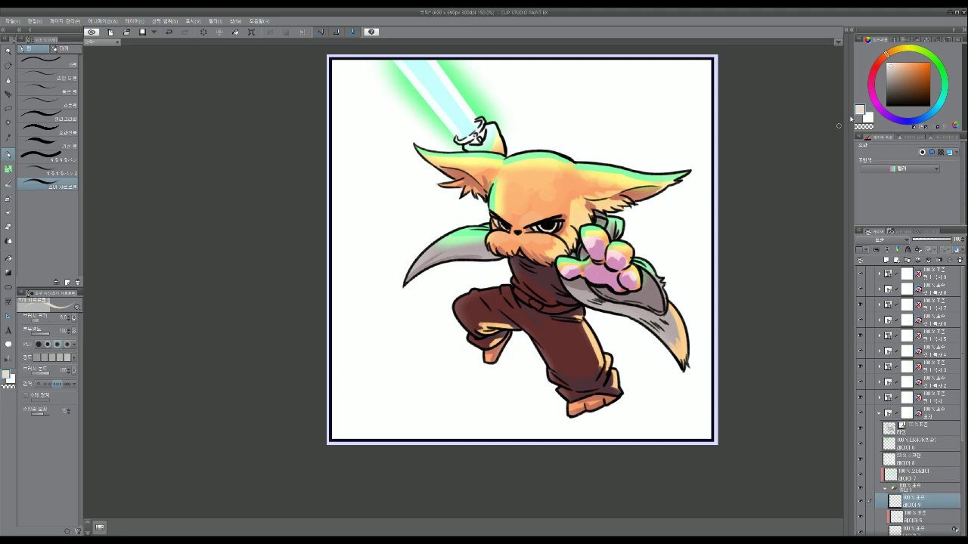
Paint the irises of both eyes orange-brown with a smaller brush.
left_click(896, 67)
key("bracketleft")
left_click(920, 73)
mouse_move(542, 228)
left_mouse_down()
mouse_move(551, 228)
mouse_move(504, 225)
left_mouse_up()
Add a new layer above the line art and paint small near-white highlights in the eyes.
left_click(916, 478)
left_click(927, 430)
key("ctrl+shift+n")
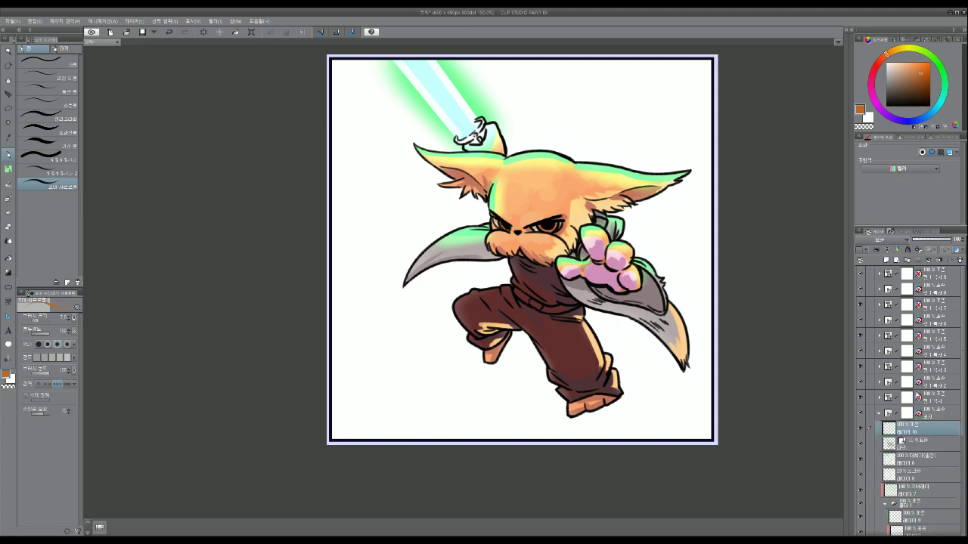
left_click(889, 62)
key("bracketleft")
left_click_drag(663, 419, 633, 436)
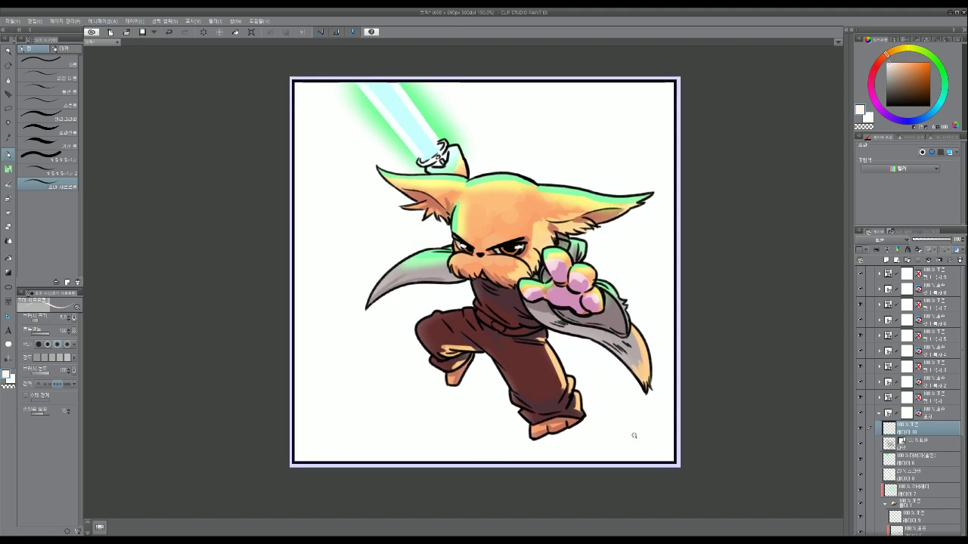
left_click(638, 437, "alt")
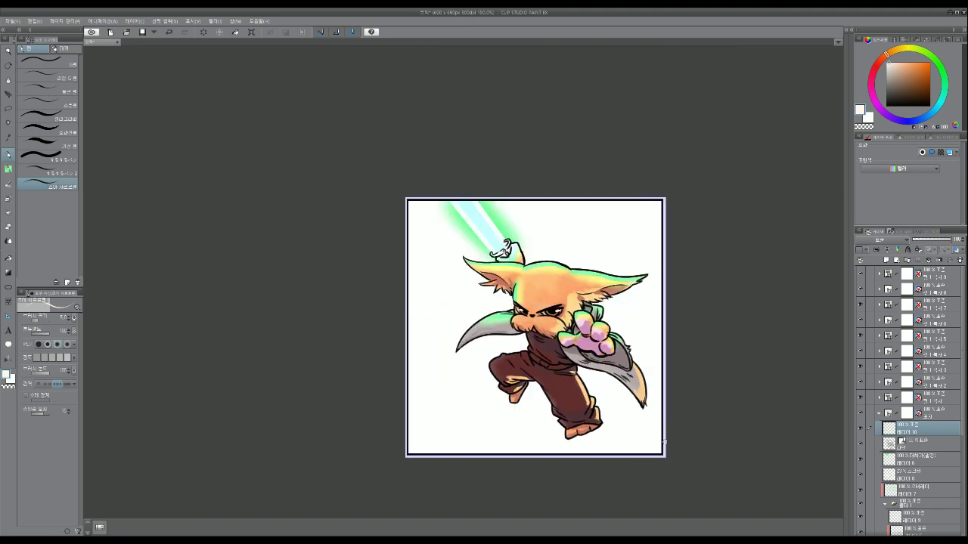
left_click(656, 441)
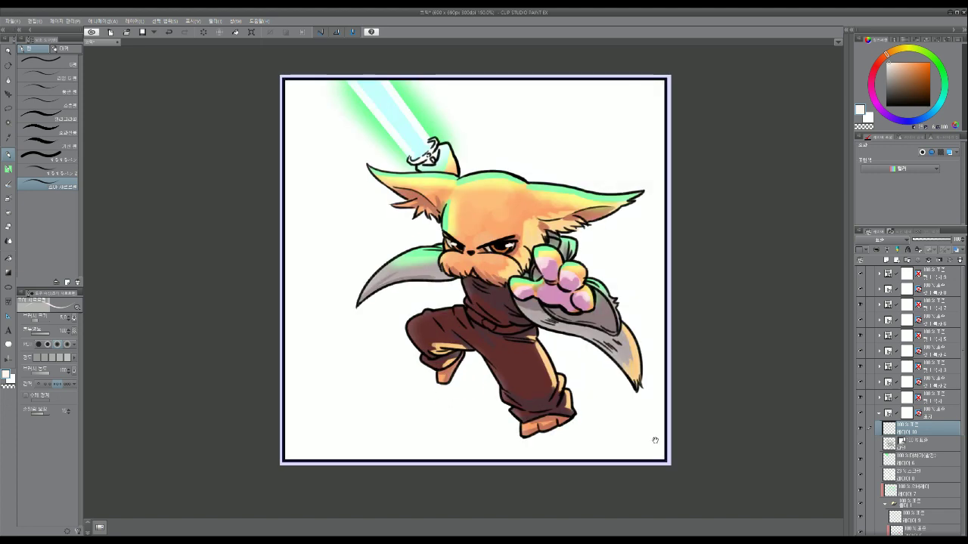
Collapse the colour folder, add a new layer beneath it and paint a blue-grey ground shadow under the feet.
left_click(885, 505)
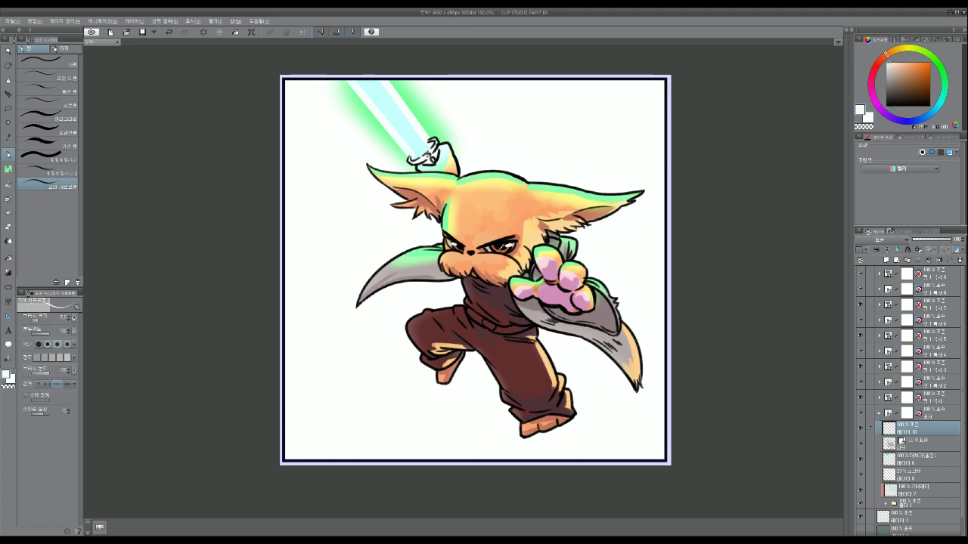
key("x")
left_click_drag(931, 117, 944, 91)
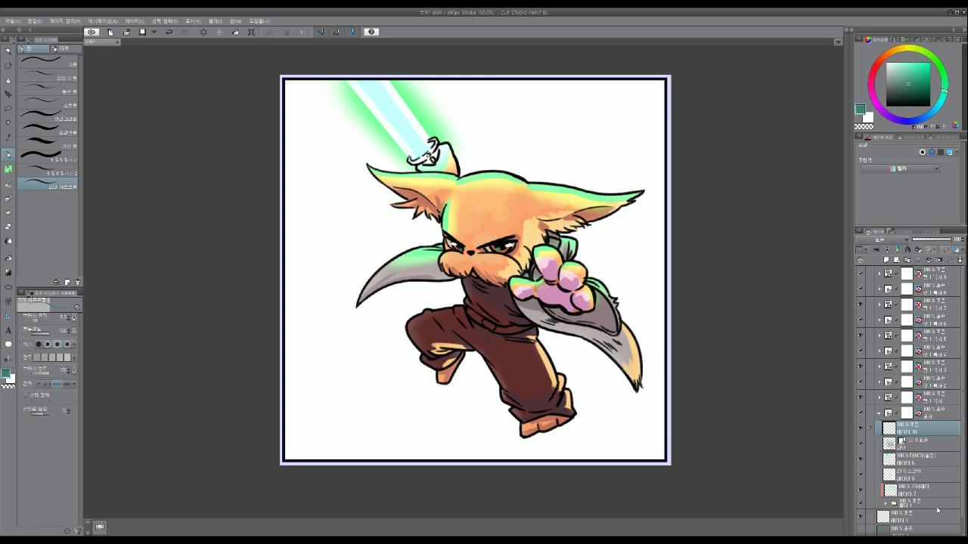
scroll(938, 511, "down", 1)
left_click(920, 496)
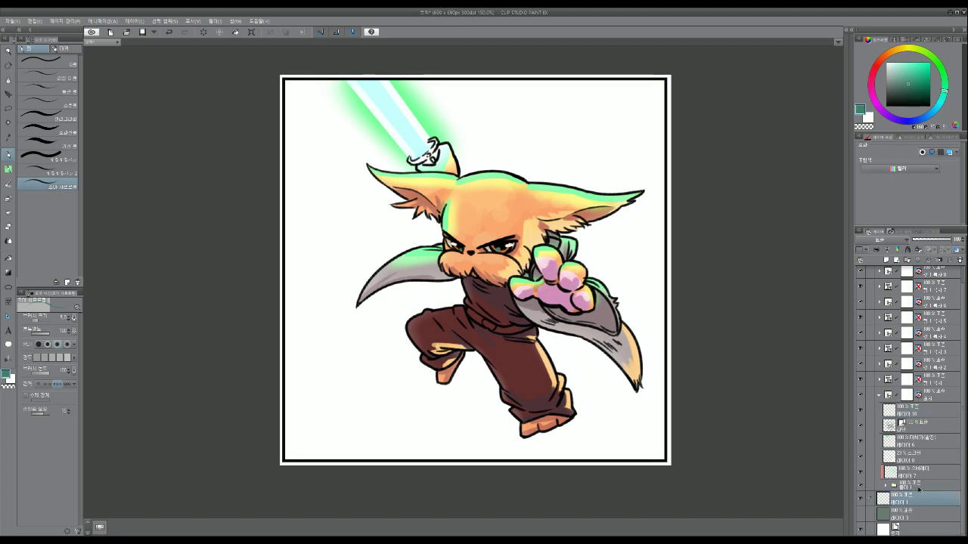
key("ctrl+shift+n")
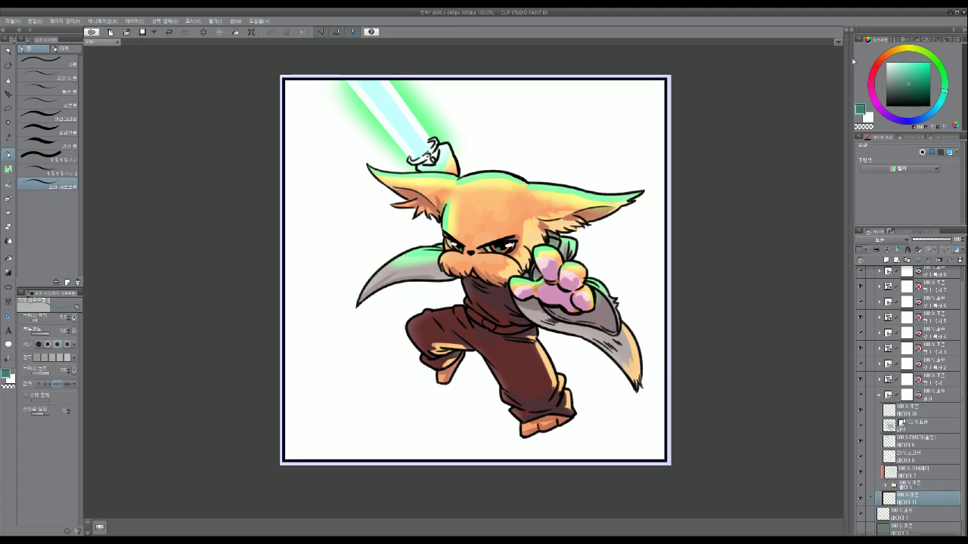
left_click(920, 121)
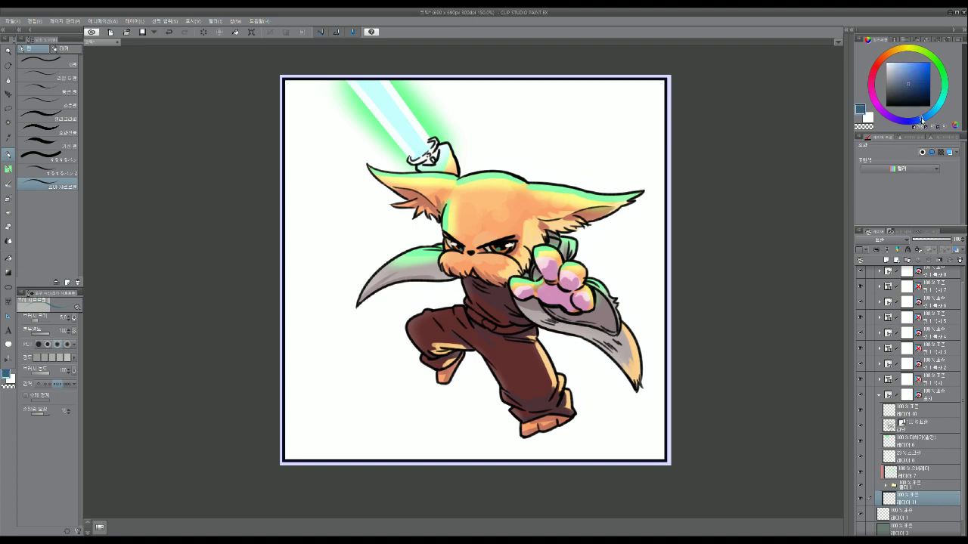
left_click(901, 77)
mouse_move(467, 386)
left_mouse_down()
mouse_move(454, 384)
mouse_move(491, 401)
mouse_move(484, 388)
mouse_move(499, 414)
mouse_move(533, 417)
mouse_move(435, 390)
mouse_move(520, 416)
left_mouse_up()
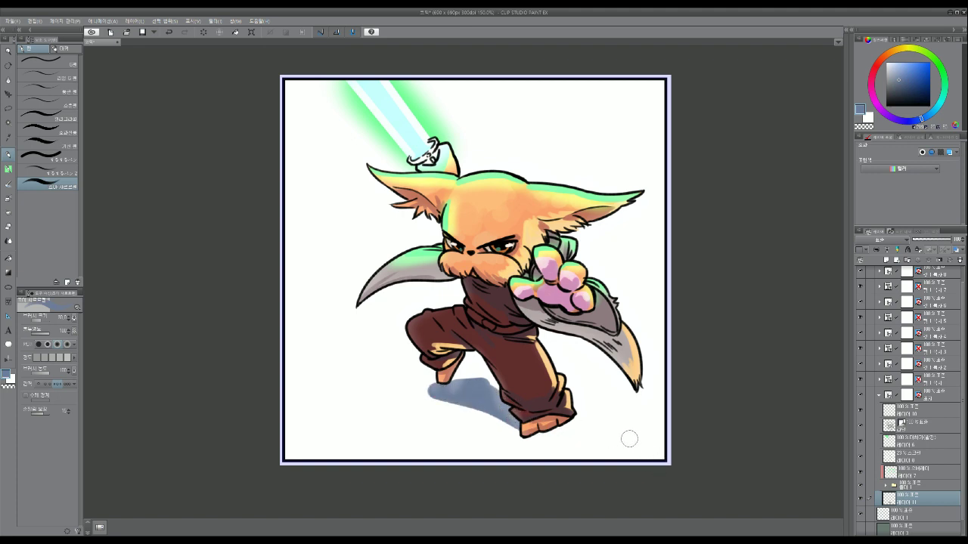
scroll(625, 430, "down", 2)
left_click_drag(625, 430, 593, 437)
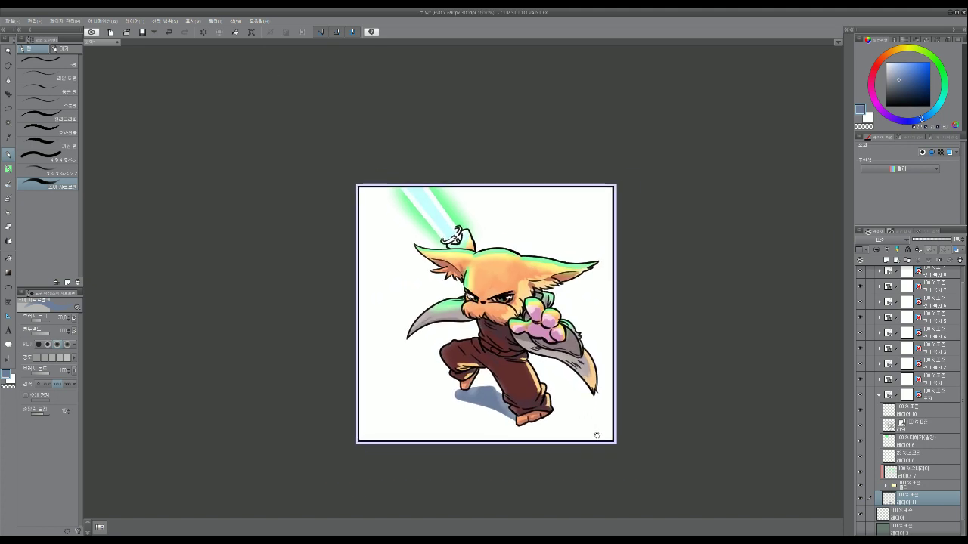
Soften and trim the outer green saber glow on the Add (Glow) layer with the soft eraser.
left_click(931, 440)
key("w")
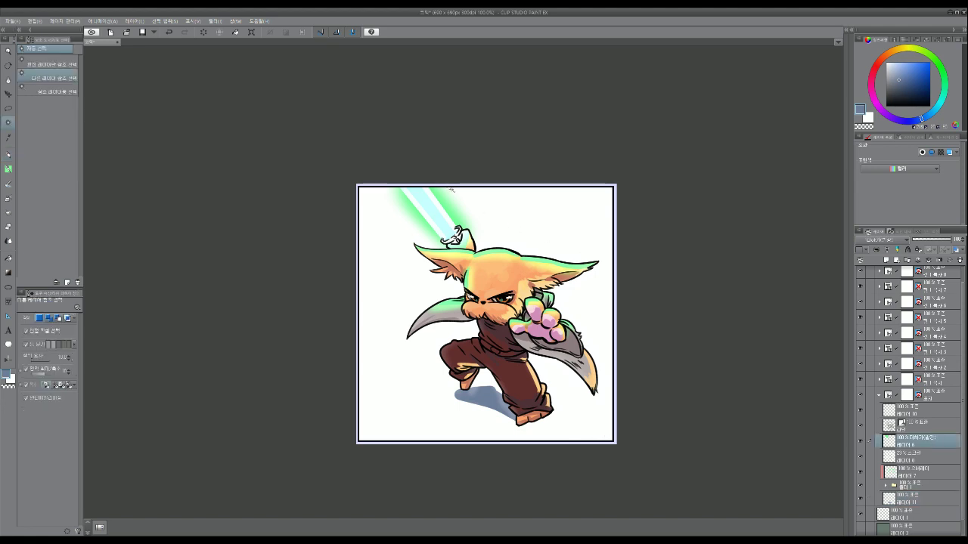
key("b")
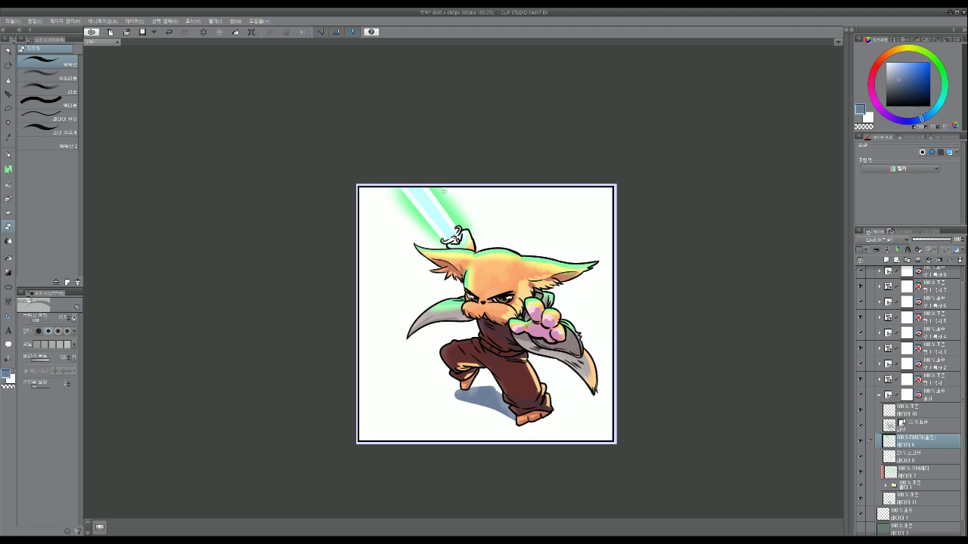
left_click(68, 79)
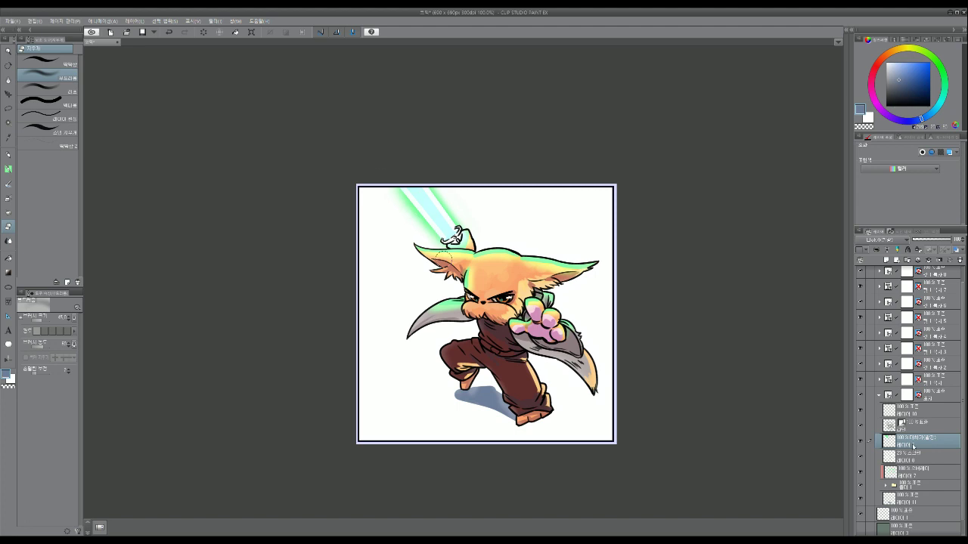
Expand the colour folder, add a new layer above the lightsaber blade layer and reselect the blade layer.
left_click(911, 457)
left_click(886, 486)
left_click(919, 508)
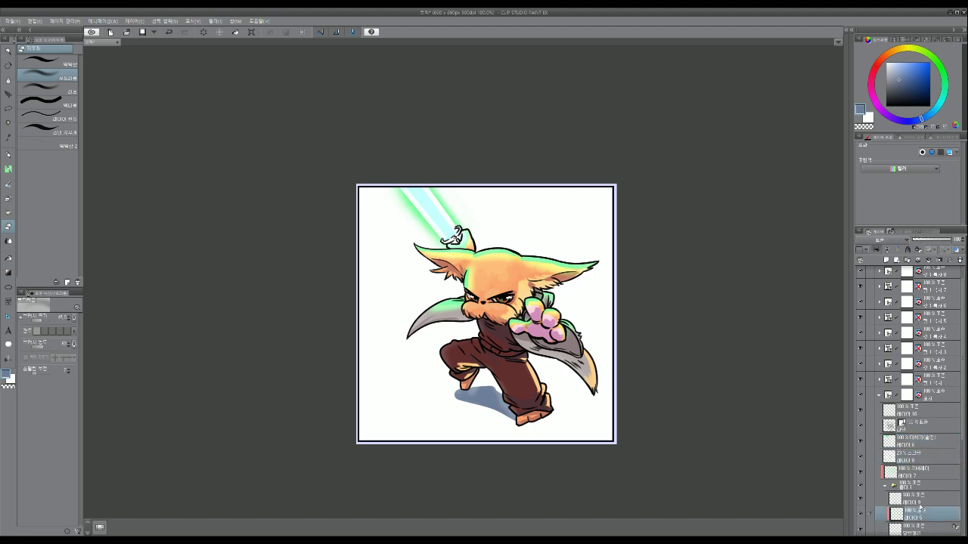
scroll(919, 509, "down", 5)
left_click(867, 475)
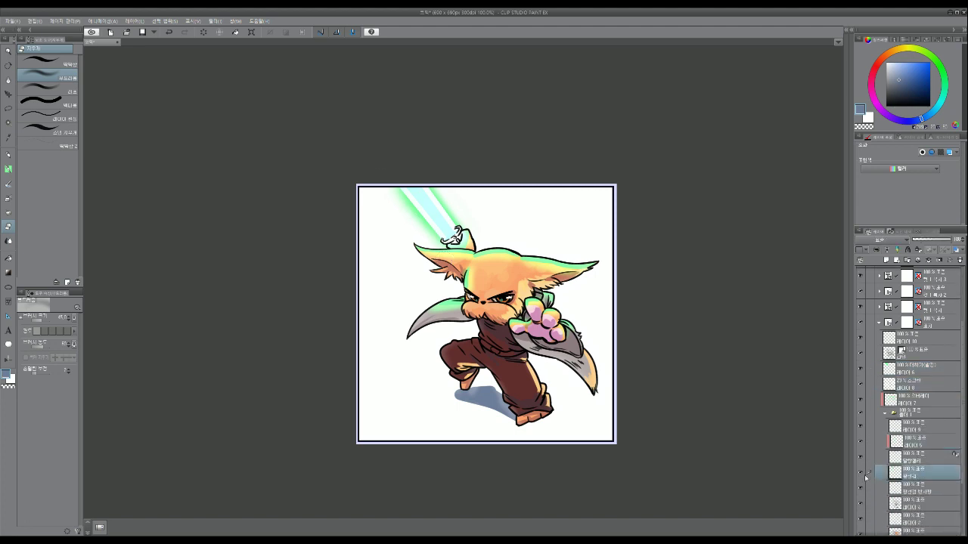
key("ctrl+shift+n")
left_click(906, 486)
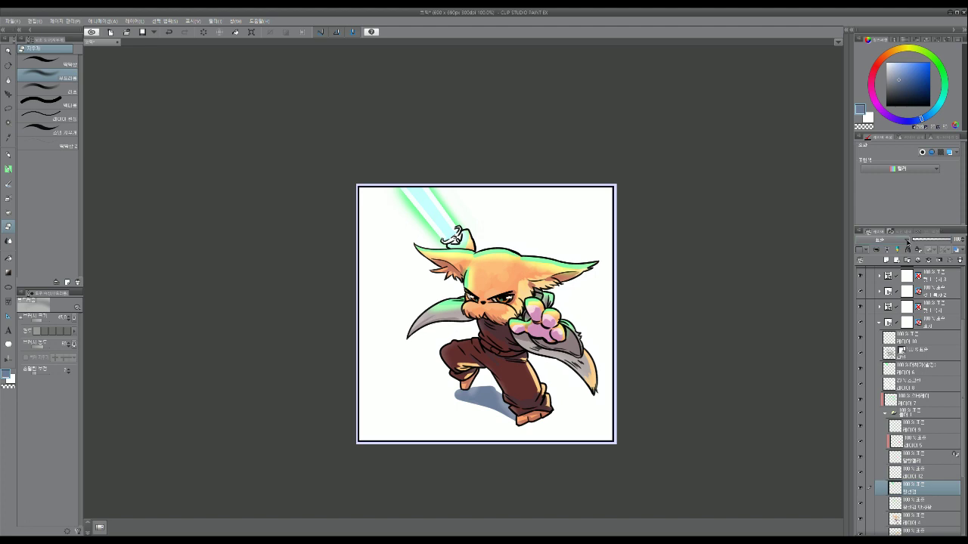
Try other blending modes on the lightsaber blade layer and return it to Normal.
left_click(871, 335)
key("alt+shift+f")
left_click(886, 243)
left_click(874, 262)
key("alt+shift+n")
Apply a blur filter to the lightsaber blade layer to soften its edges.
left_click(297, 81)
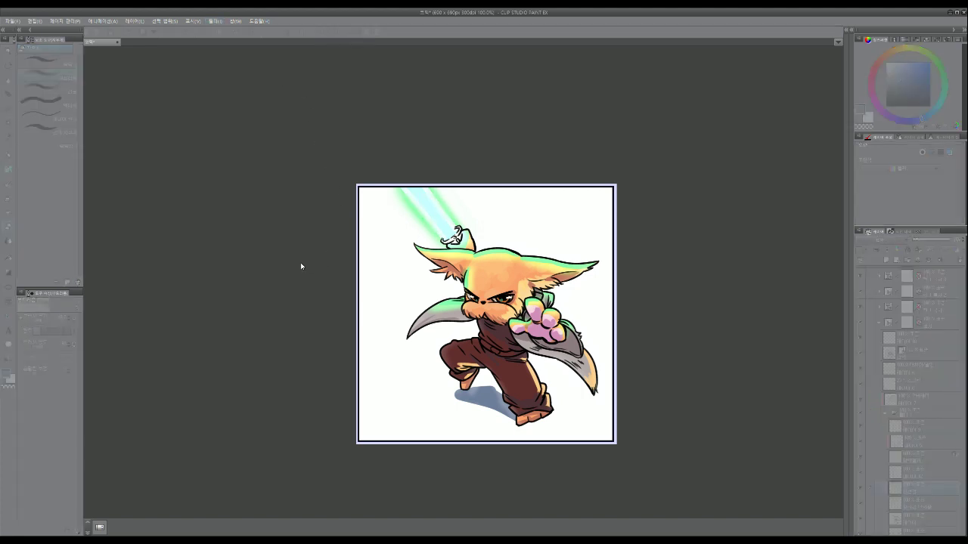
left_click(521, 249)
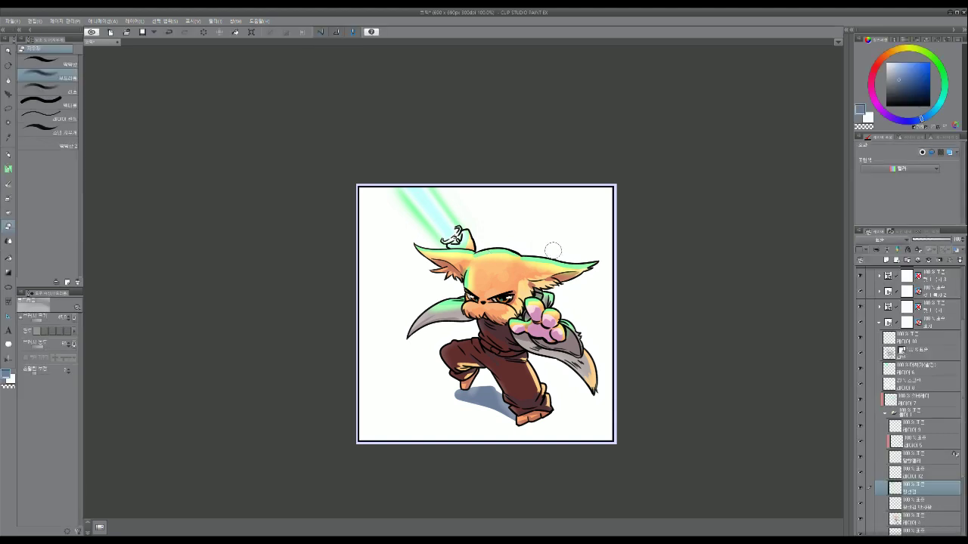
scroll(552, 250, "down", 4)
scroll(552, 265, "up", 4)
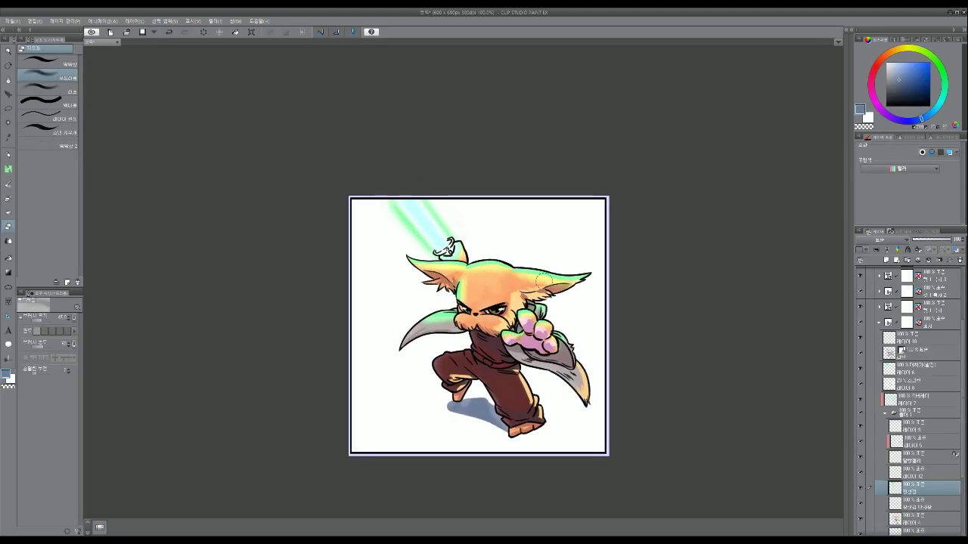
Try several blending modes on the saber's green reflected-light layer and return it to Normal.
left_click(873, 505)
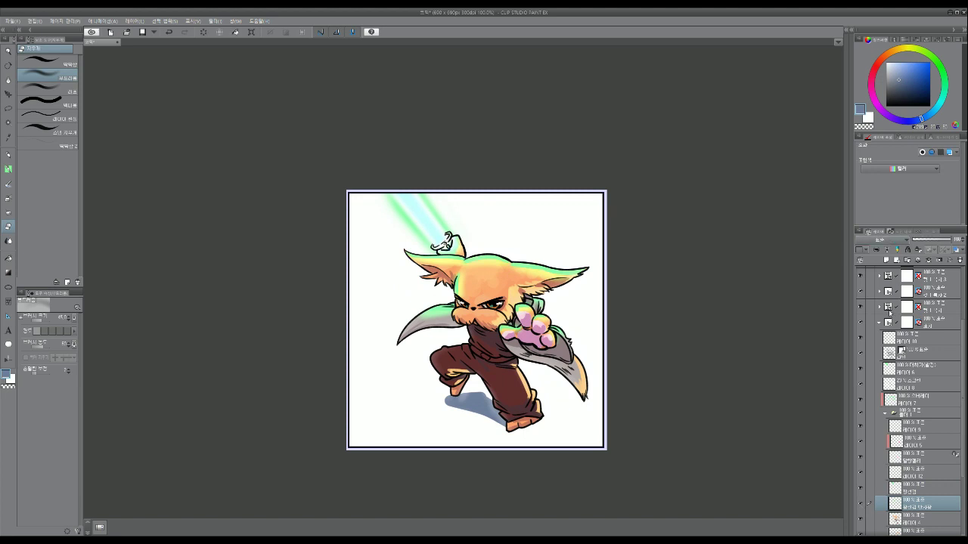
left_click(874, 331)
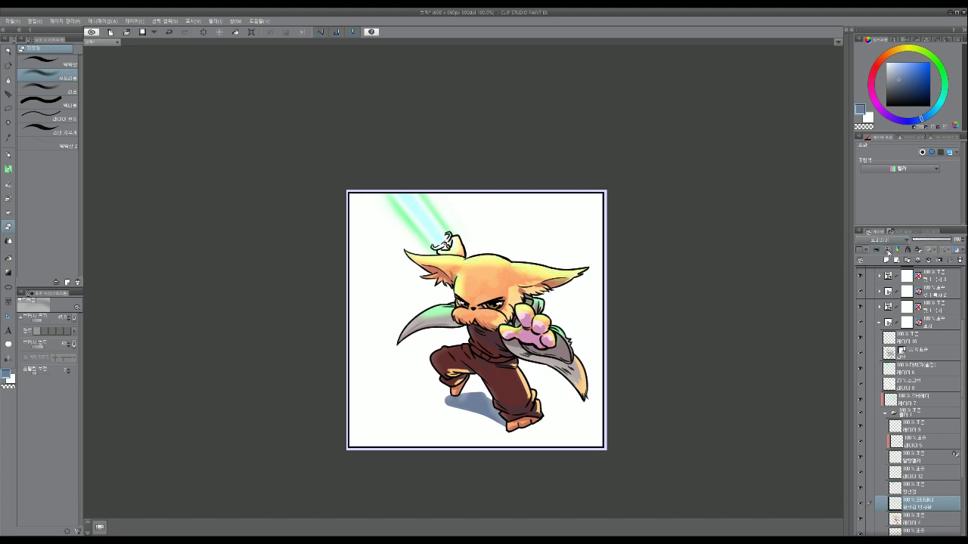
left_click(873, 338)
left_click(867, 264)
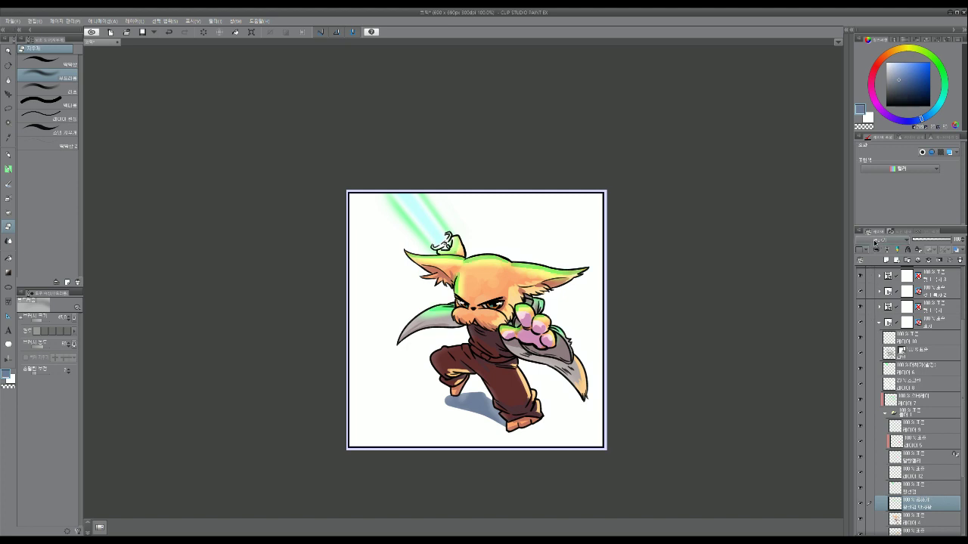
left_click(869, 248)
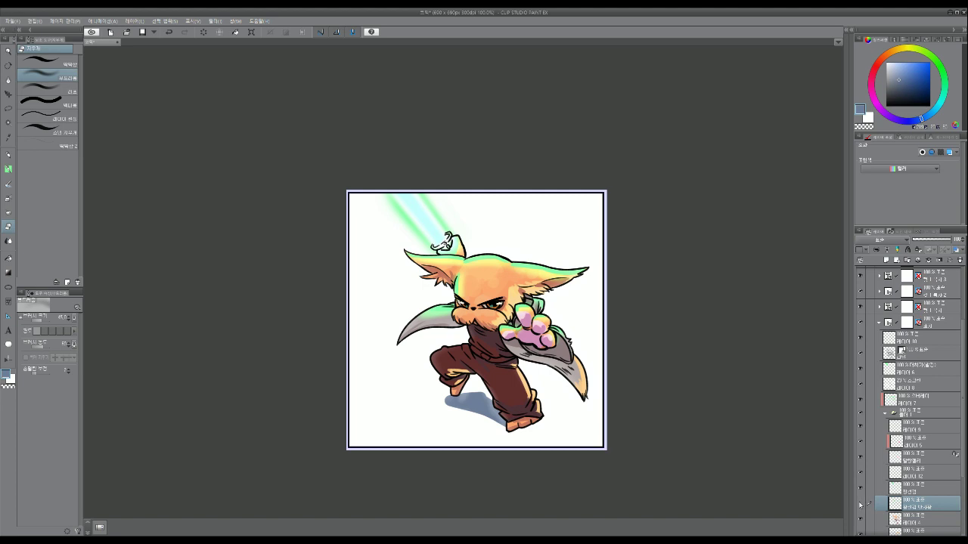
Lower the opacity of the green reflected-light layer to about 60%.
left_click(943, 240)
left_click_drag(941, 242, 937, 240)
scroll(683, 280, "down", 1)
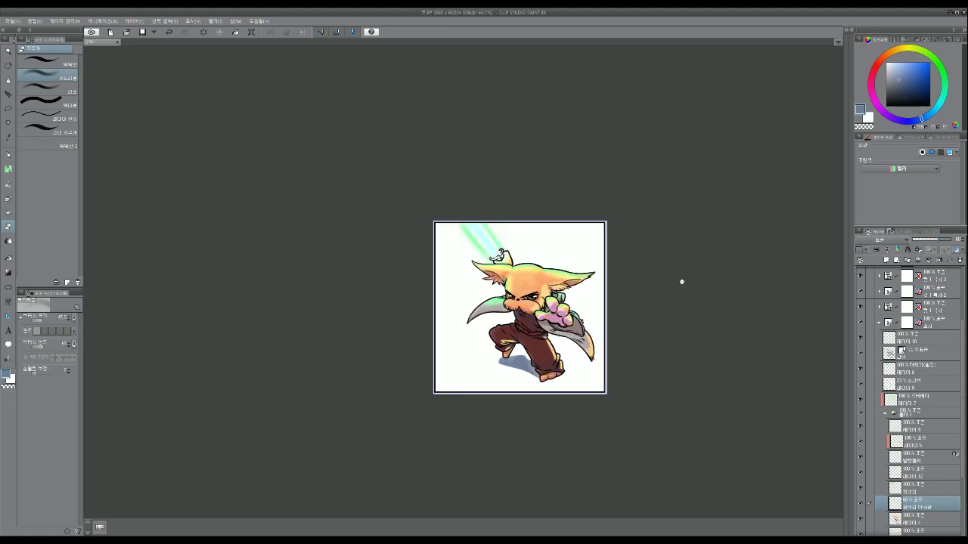
scroll(649, 269, "up", 1)
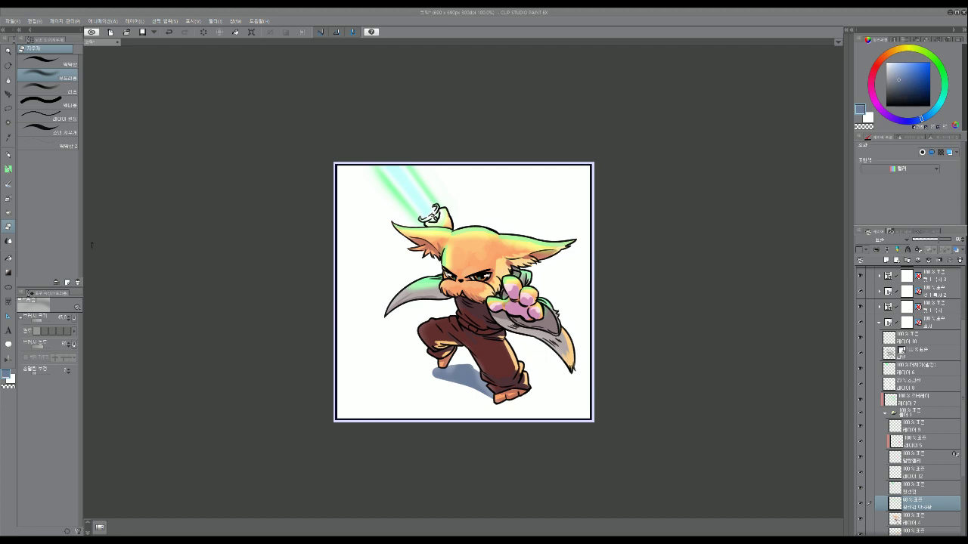
Toggle the grey-green background layer on and off to check the character against it, leaving it hidden.
scroll(912, 454, "down", 5)
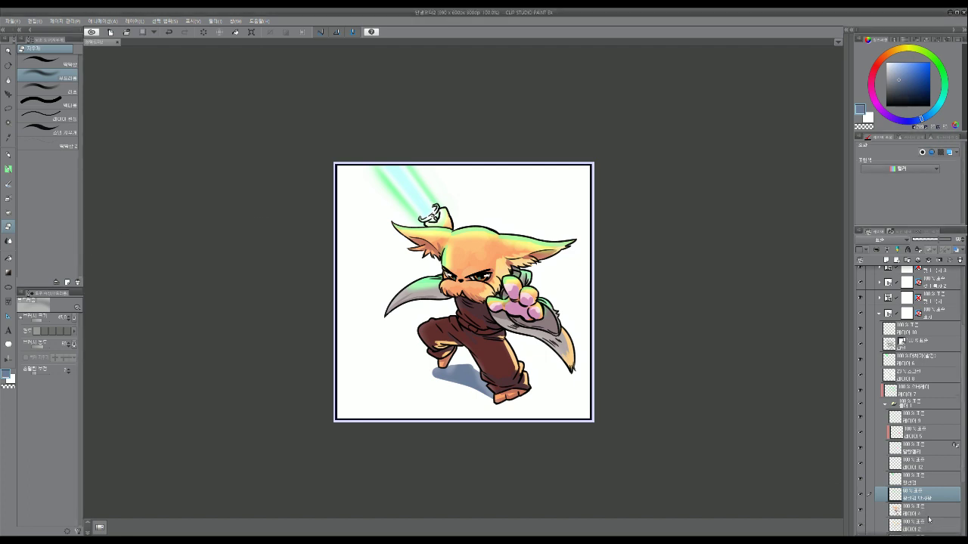
left_click(912, 512)
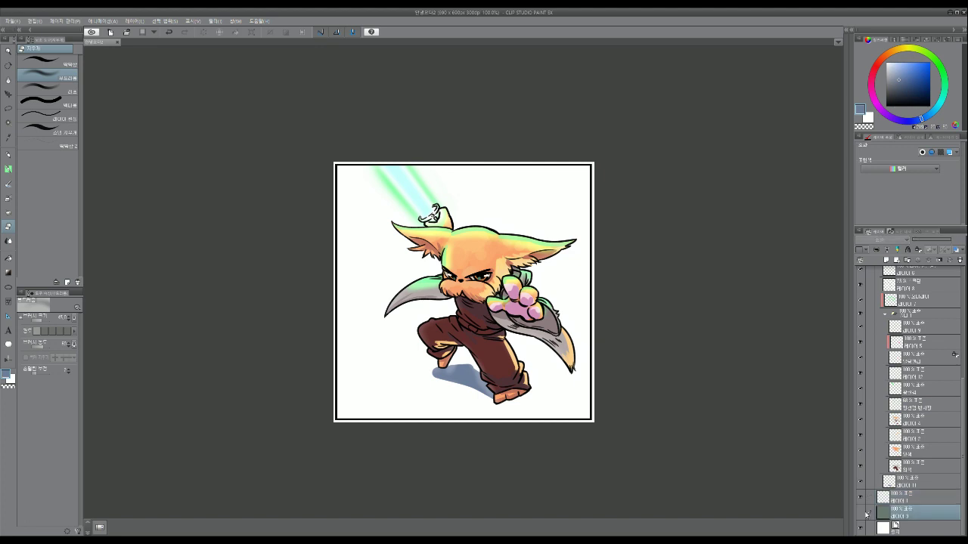
left_click(861, 514)
left_click(861, 515)
left_click(861, 514)
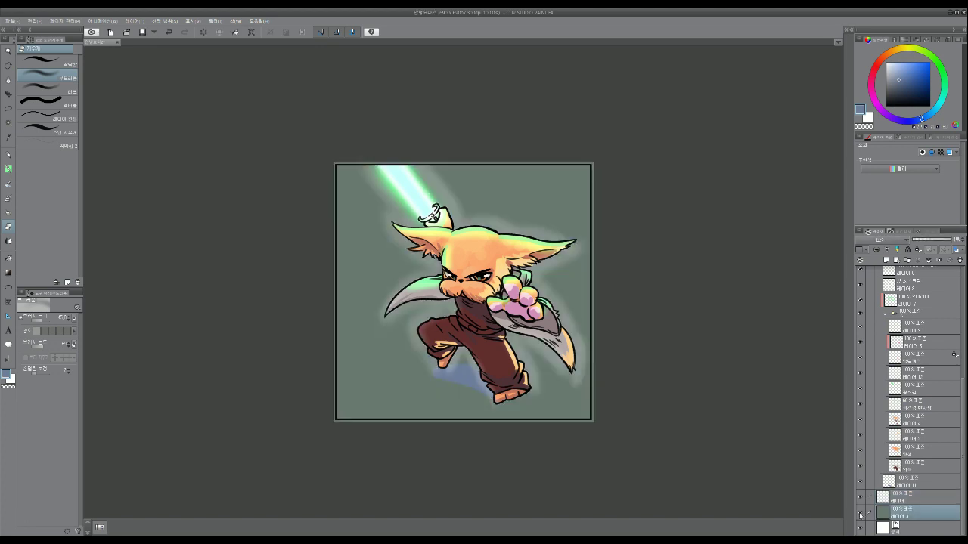
left_click(861, 514)
scroll(912, 378, "up", 2)
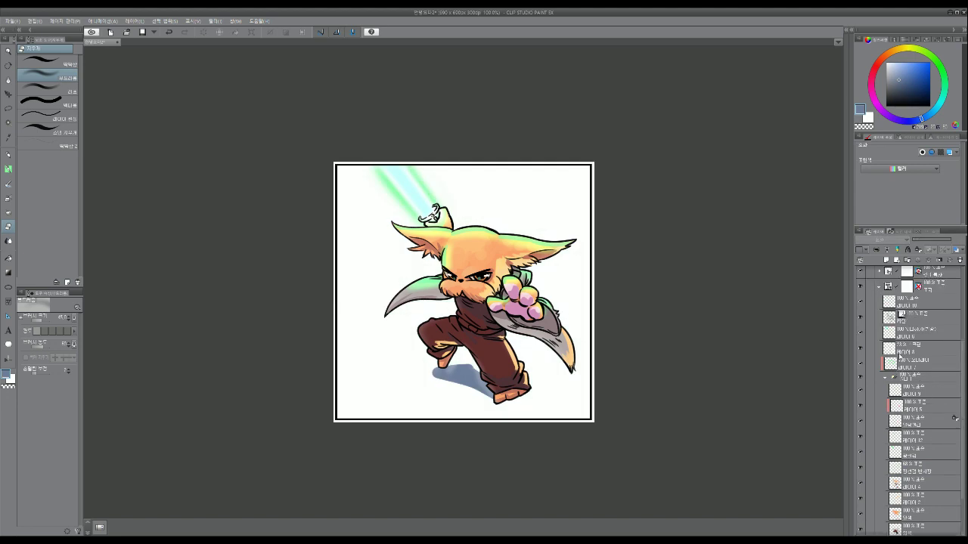
Select the Screen-mode light layer and clip it to the layer below.
left_click(911, 353)
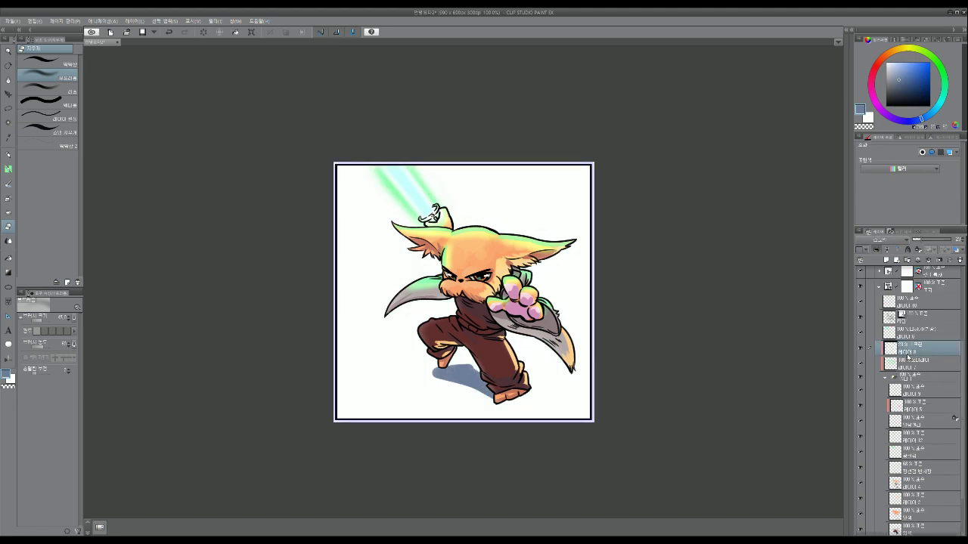
Show the grey-green background layer behind the character and recolour it a neutral grey.
scroll(898, 378, "down", 2)
scroll(897, 383, "down", 1)
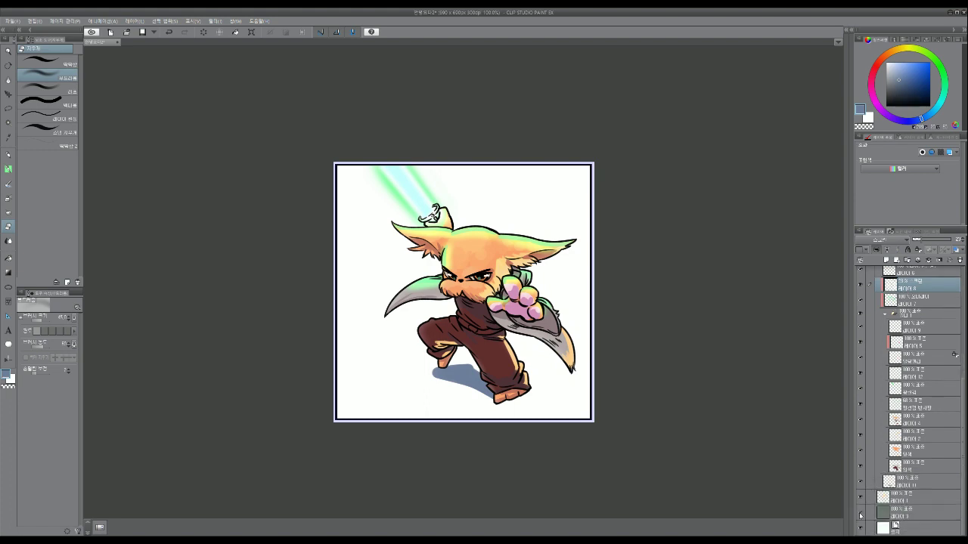
left_click(860, 514)
left_click(860, 515)
left_click(860, 515)
left_click(914, 510)
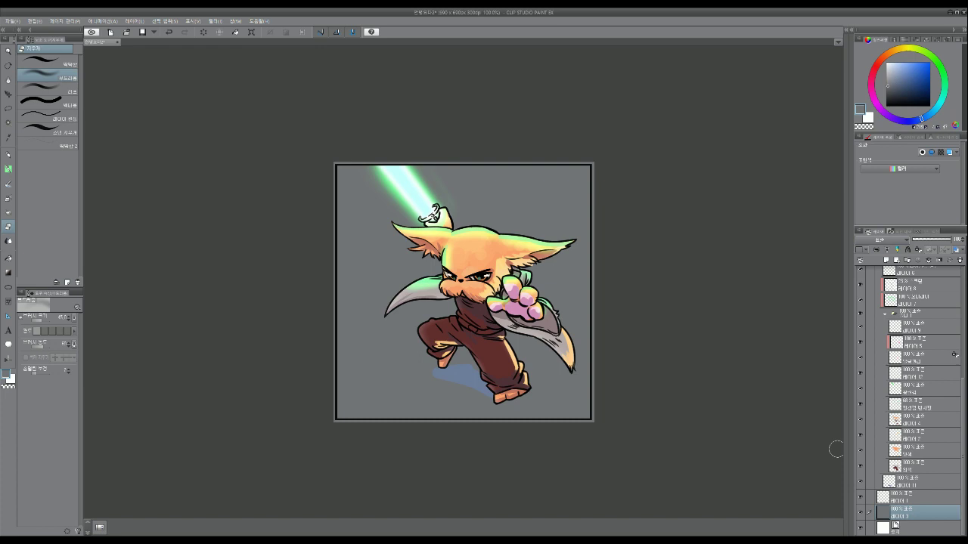
Add a new layer above the grey background and choose a dark navy blue with the pen for painting.
key("ctrl+shift+n")
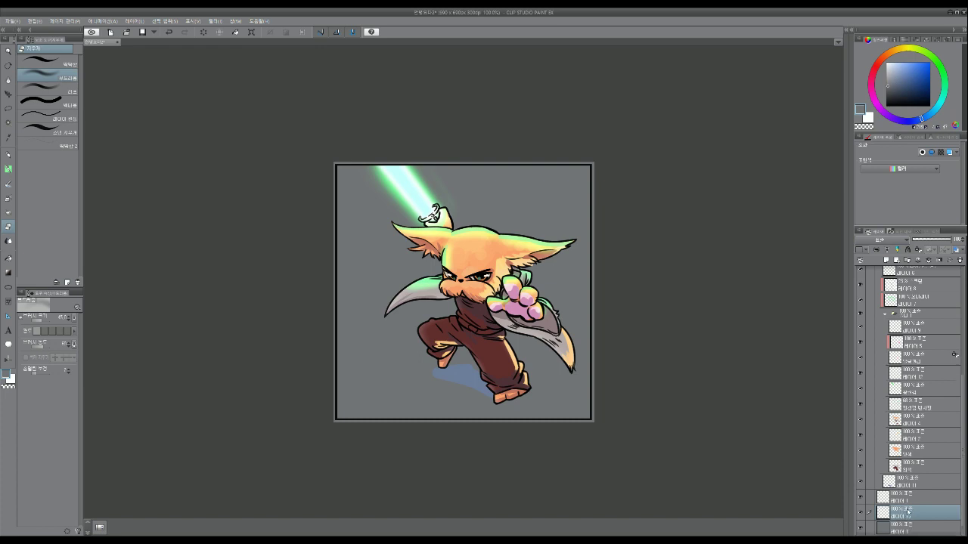
left_click(902, 71)
left_click(153, 541)
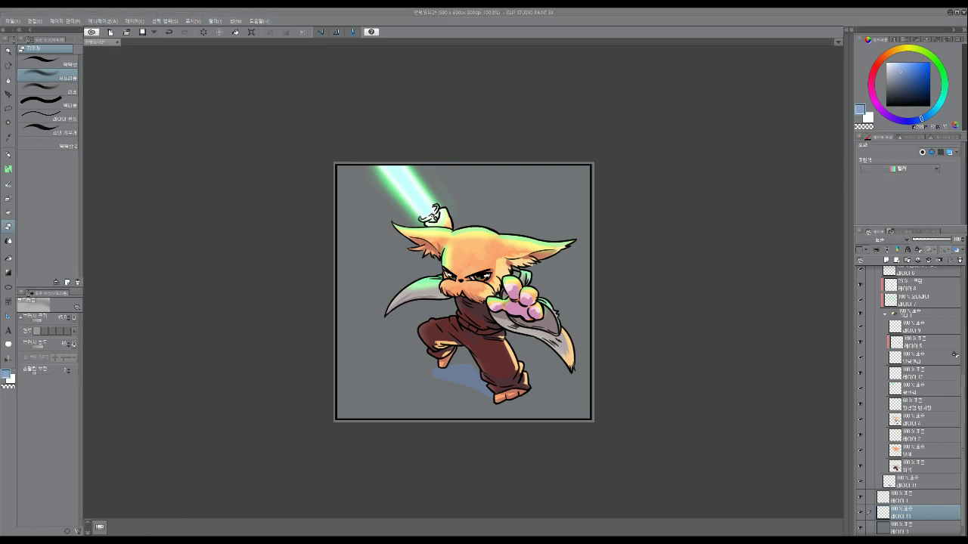
left_click(911, 82)
left_click(908, 90)
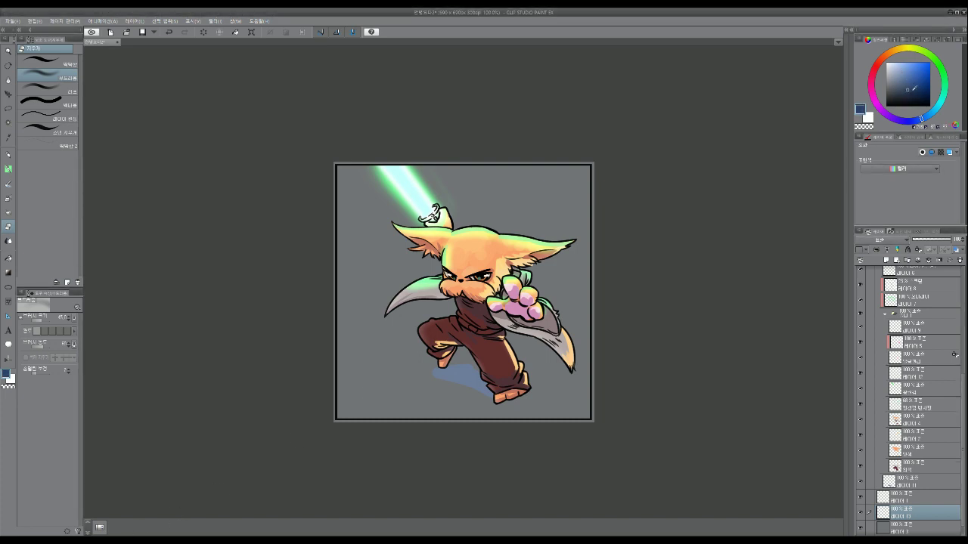
key("p")
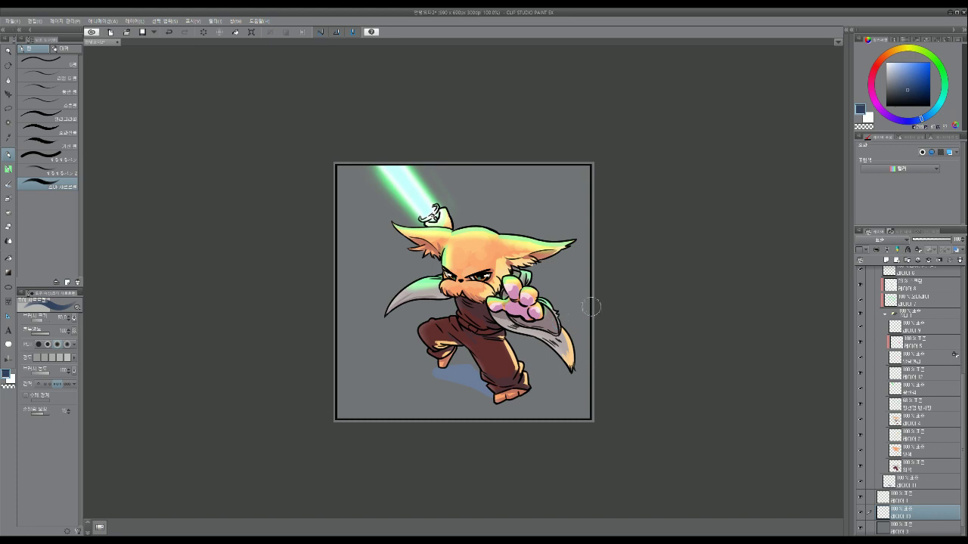
Try painting dark blue backdrop shapes behind the character and a shadow stroke by the rear foot, then undo them.
mouse_move(594, 304)
left_mouse_down()
mouse_move(496, 345)
mouse_move(564, 343)
left_mouse_up()
key("ctrl+z")
key("ctrl+z")
mouse_move(490, 354)
left_mouse_down()
mouse_move(540, 340)
mouse_move(581, 345)
mouse_move(583, 322)
mouse_move(526, 354)
mouse_move(548, 356)
mouse_move(520, 357)
mouse_move(557, 354)
mouse_move(462, 354)
left_mouse_up()
mouse_move(340, 331)
left_mouse_down()
mouse_move(382, 316)
mouse_move(349, 355)
mouse_move(409, 317)
mouse_move(403, 351)
mouse_move(435, 361)
left_mouse_up()
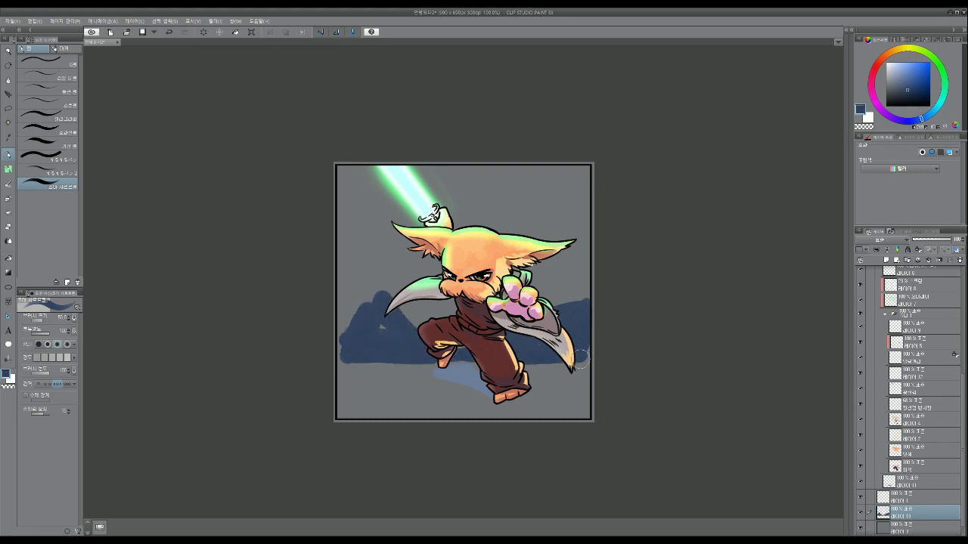
key("ctrl+z")
key("ctrl+z")
key("ctrl+z")
key("ctrl+z")
key("ctrl+z")
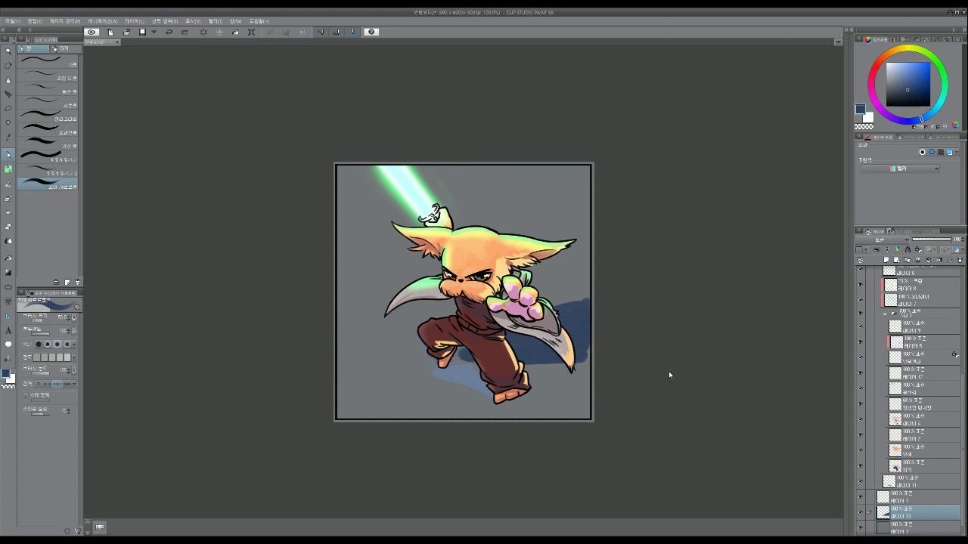
left_click_drag(428, 368, 399, 387)
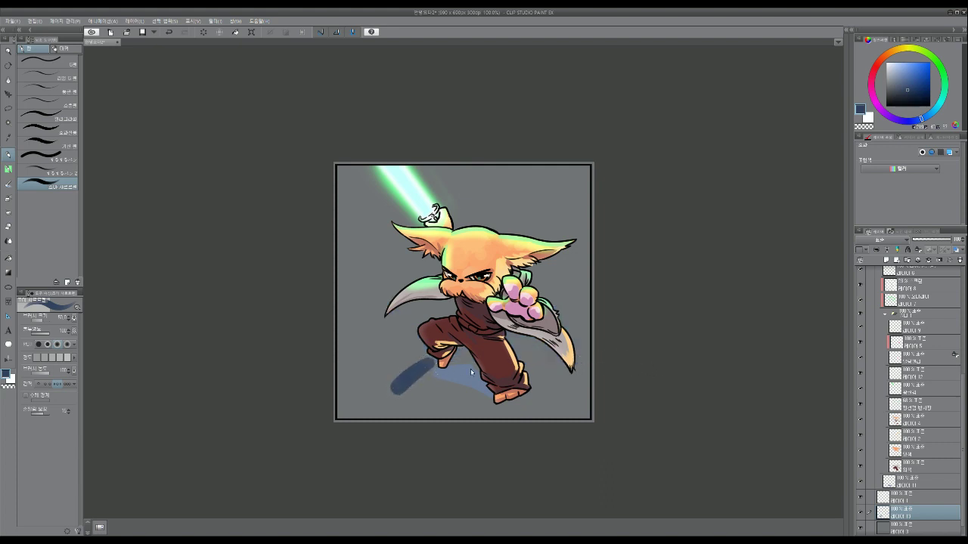
key("ctrl+z")
Hide the grey background layer, then save the illustration along with a JPG version.
left_click(860, 529)
left_click(860, 529)
left_click(860, 529)
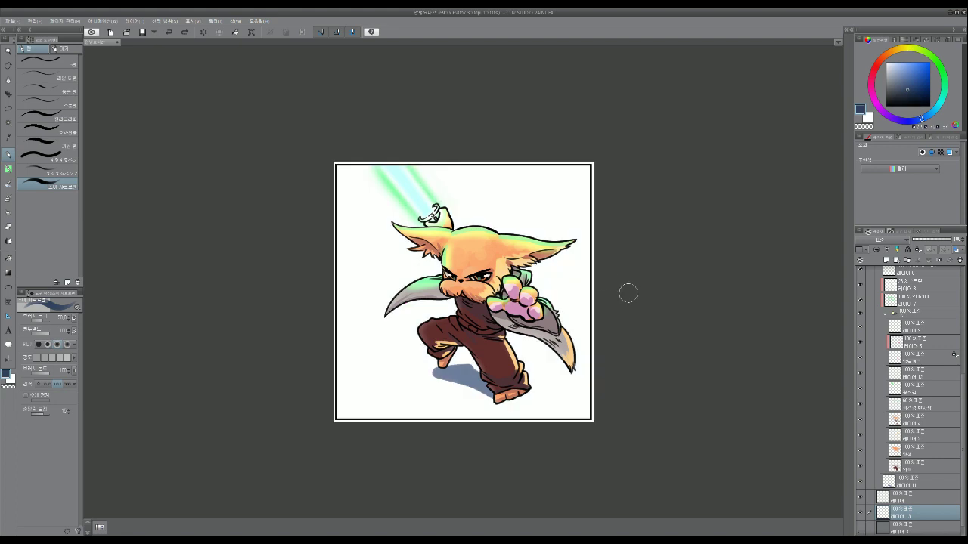
key("ctrl+s")
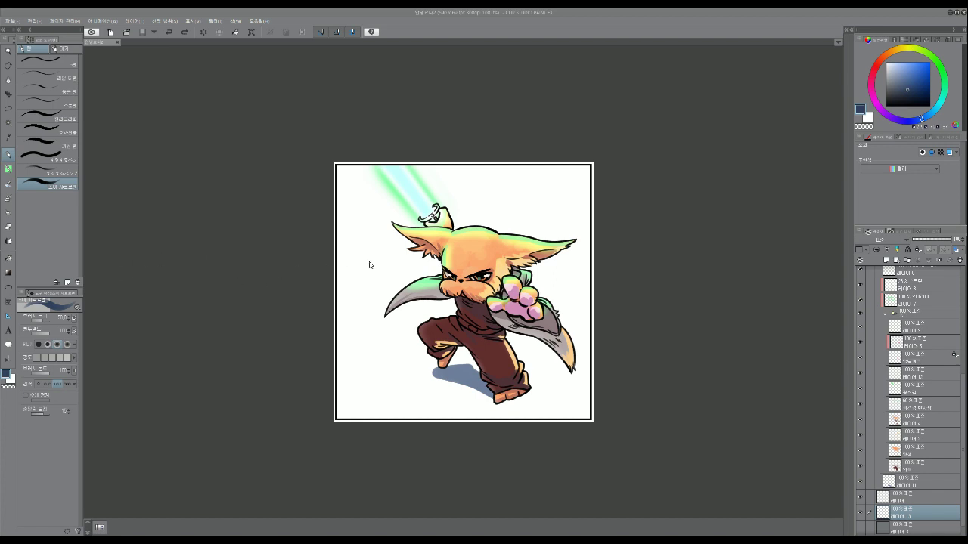
left_click(504, 205)
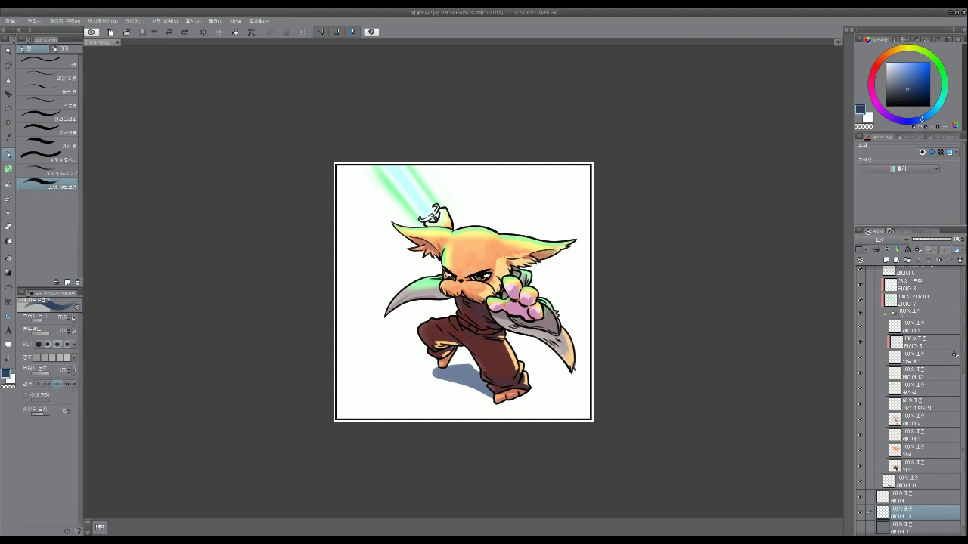